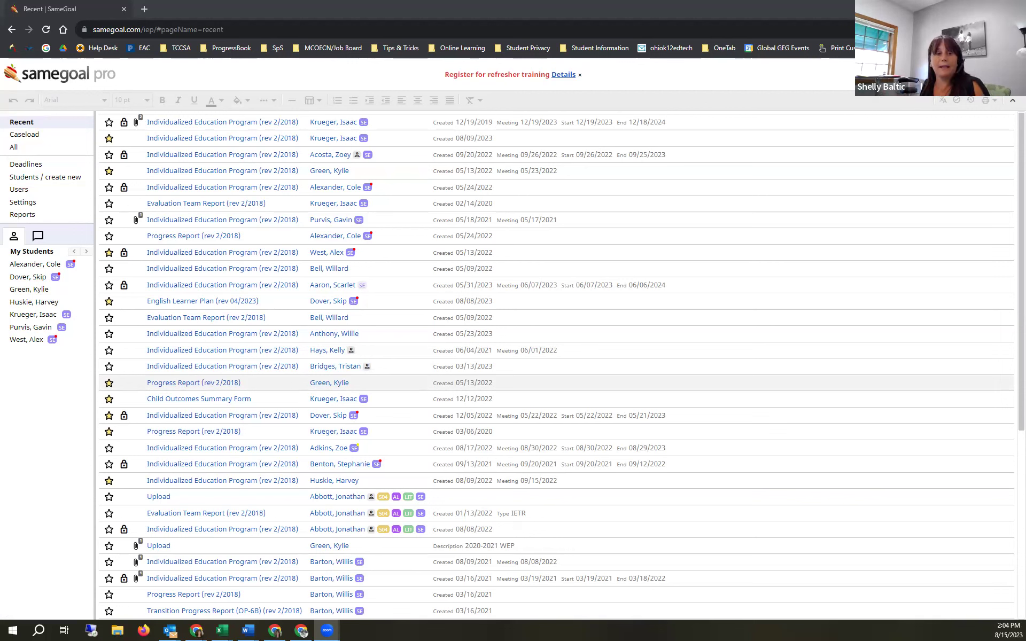
# - Focus the browser window and open the first student's IEP form
pyautogui.click(210, 381)
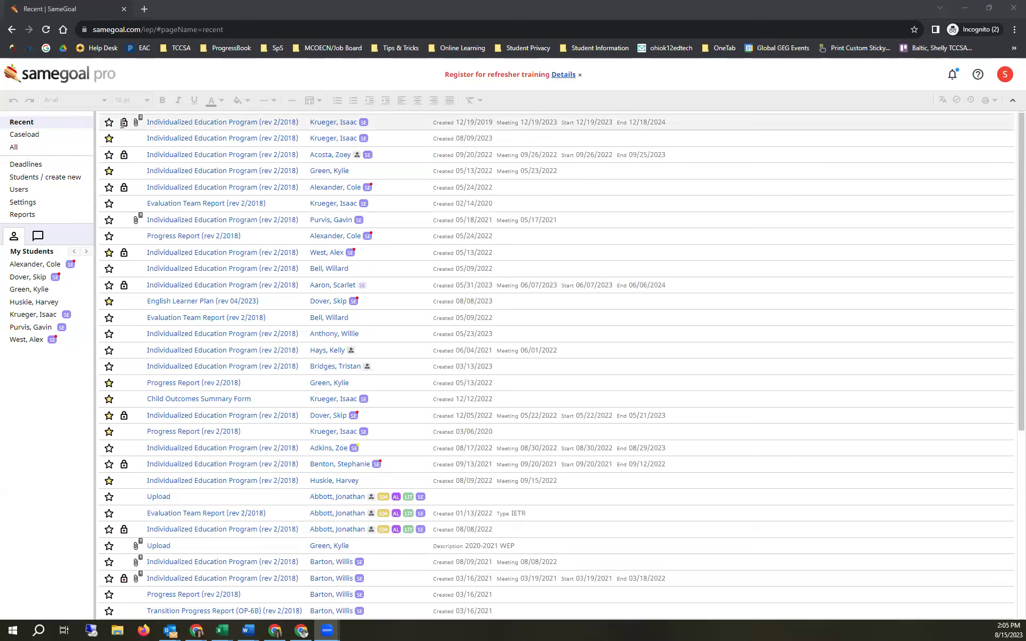
pyautogui.click(125, 124)
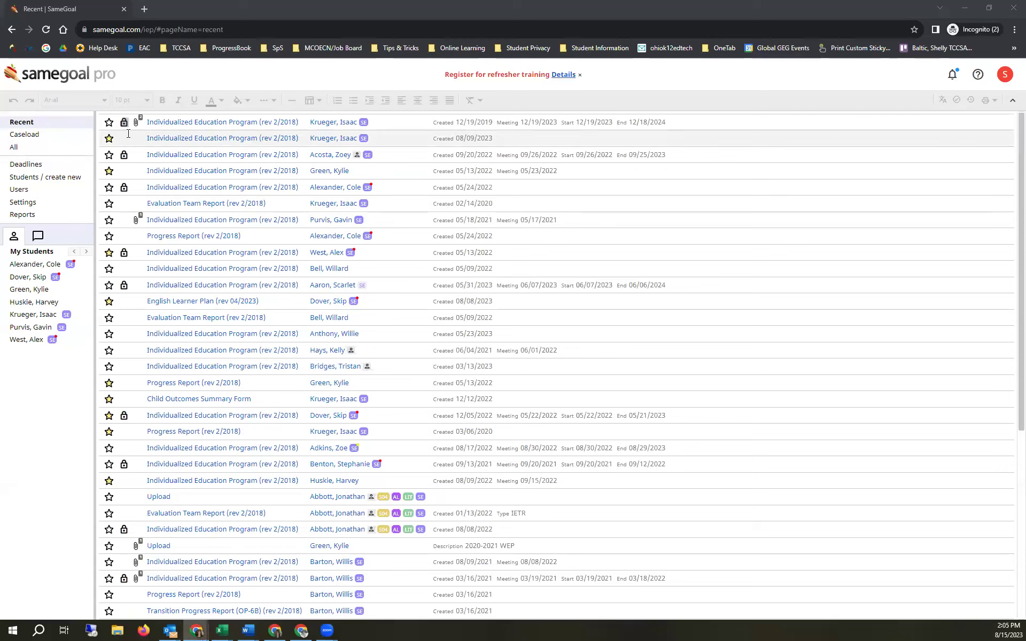
pyautogui.click(208, 123)
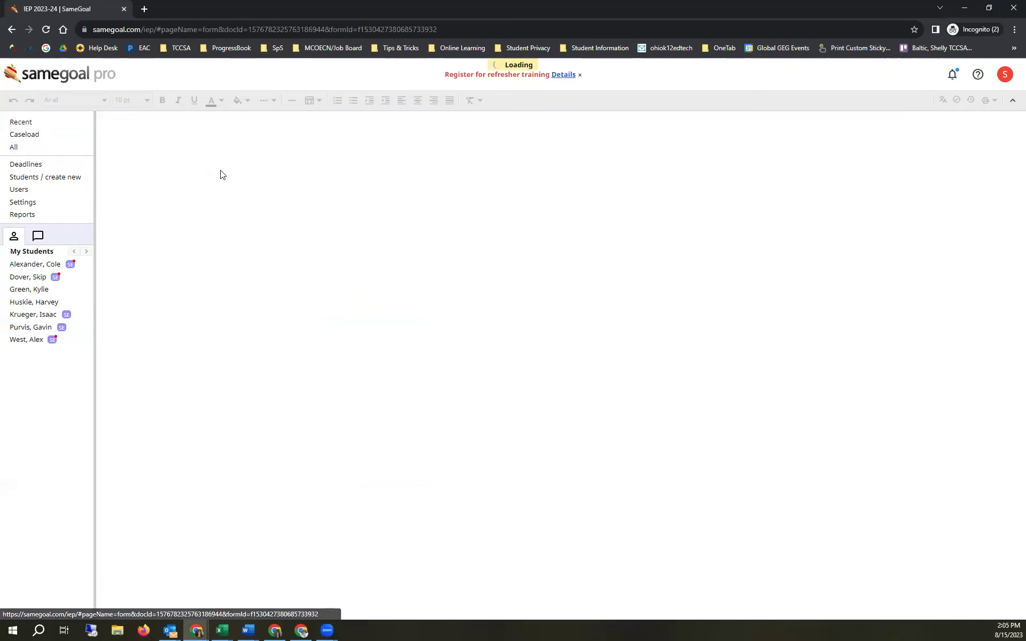
# - Go back and list all 970 caseload documents for every student under Caseload > All
pyautogui.hotkey('alt', 'Left')
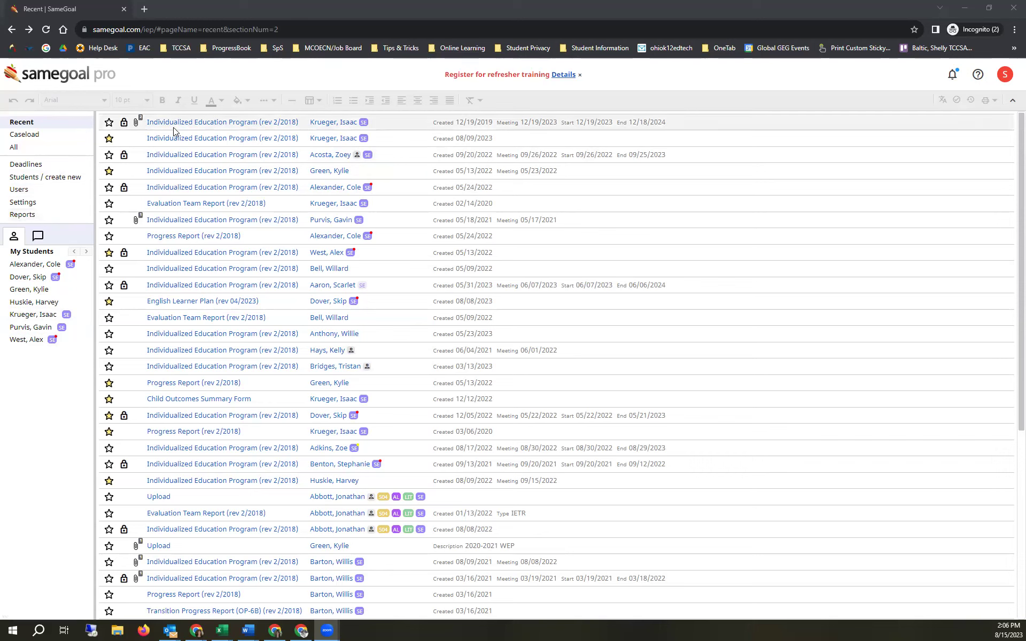
pyautogui.click(36, 138)
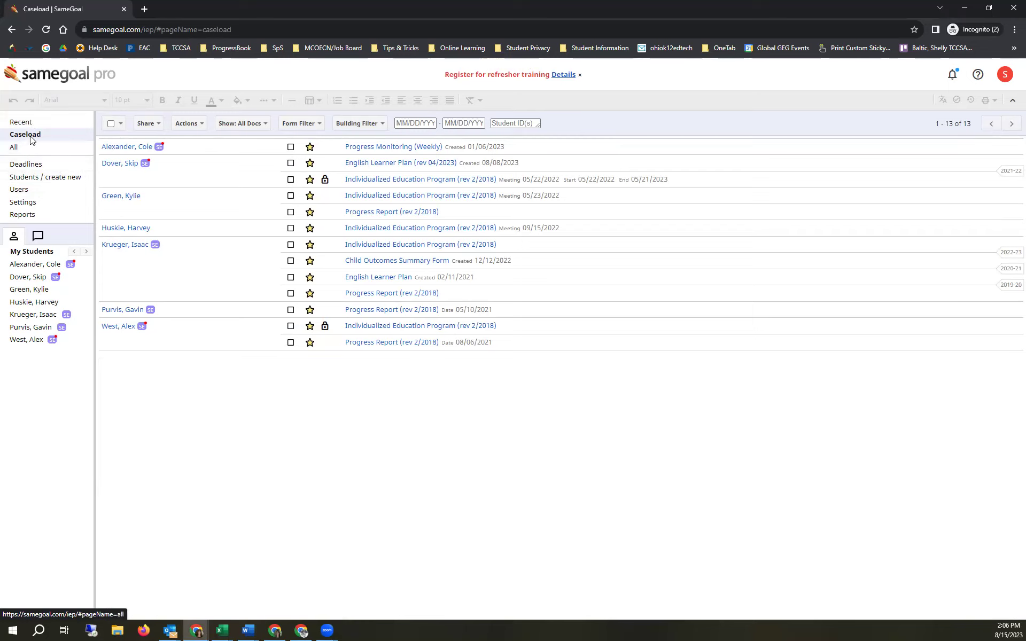
pyautogui.click(27, 149)
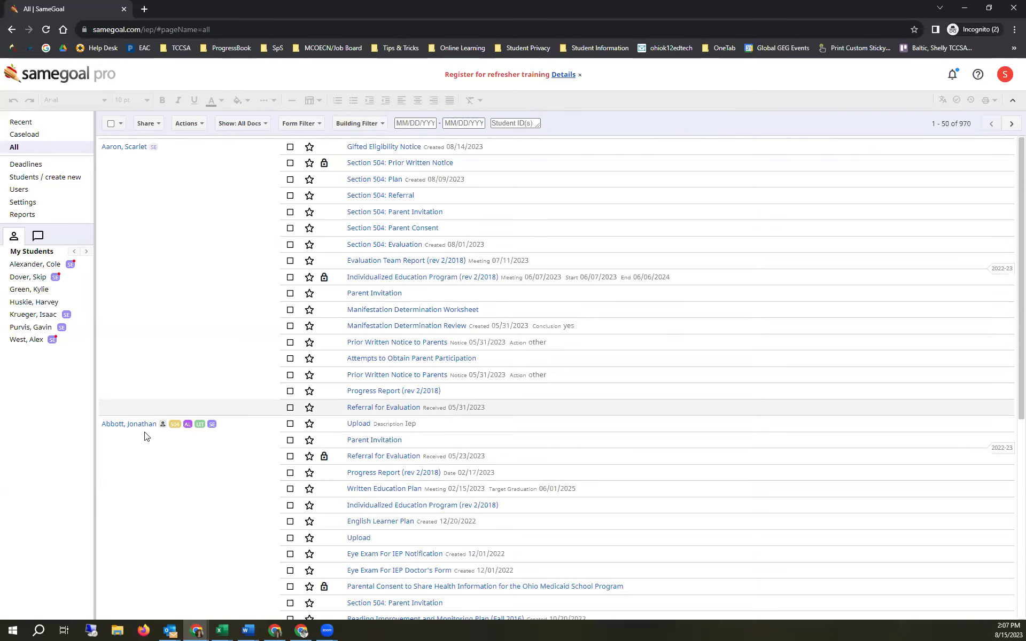
pyautogui.click(971, 128)
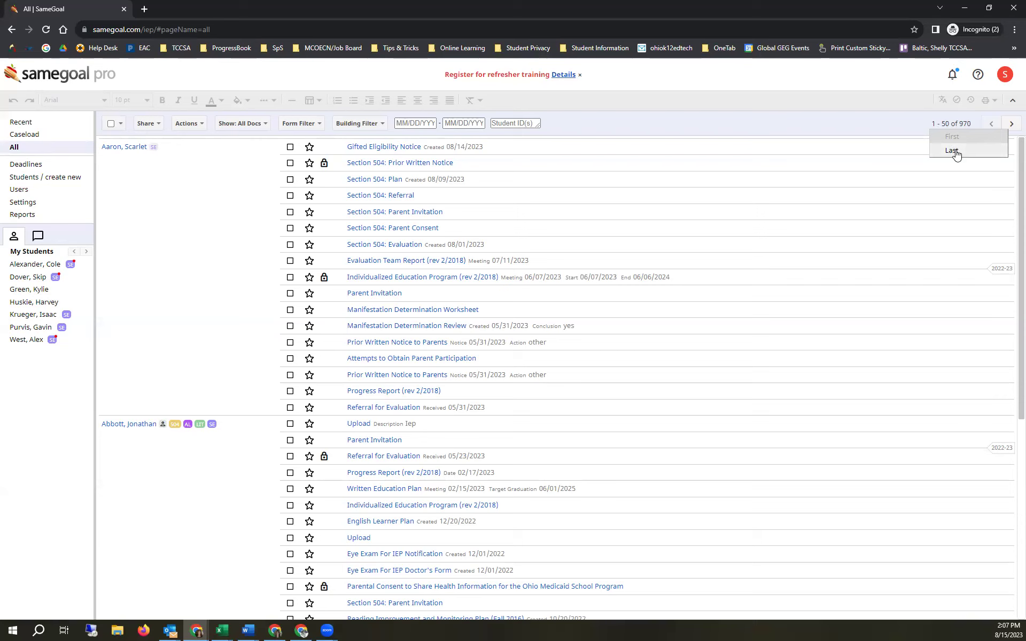
pyautogui.click(875, 116)
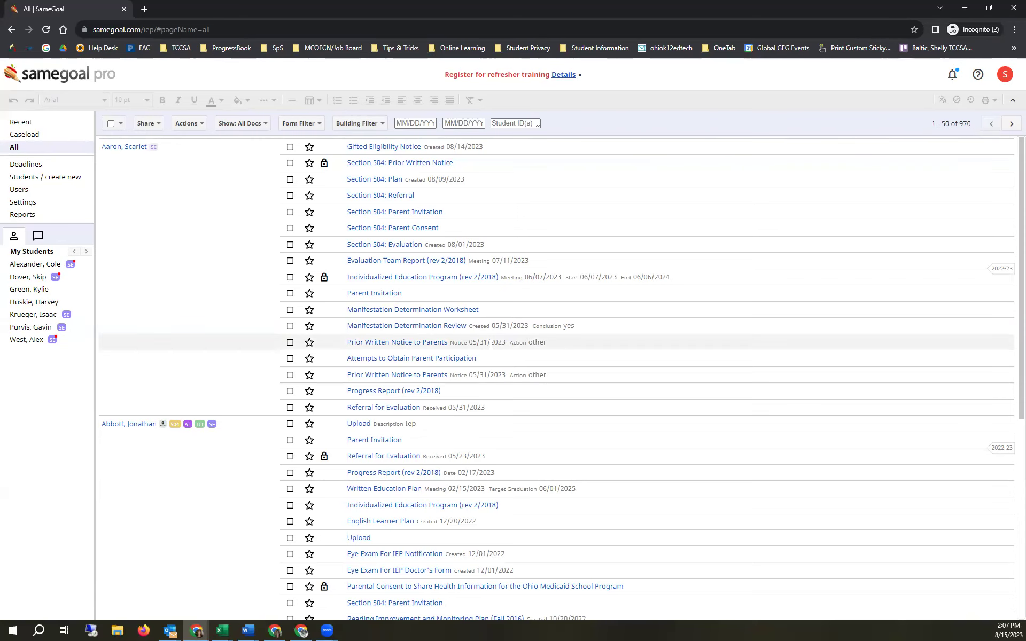
pyautogui.scroll(-4, 374, 345)
pyautogui.scroll(-3, 311, 344)
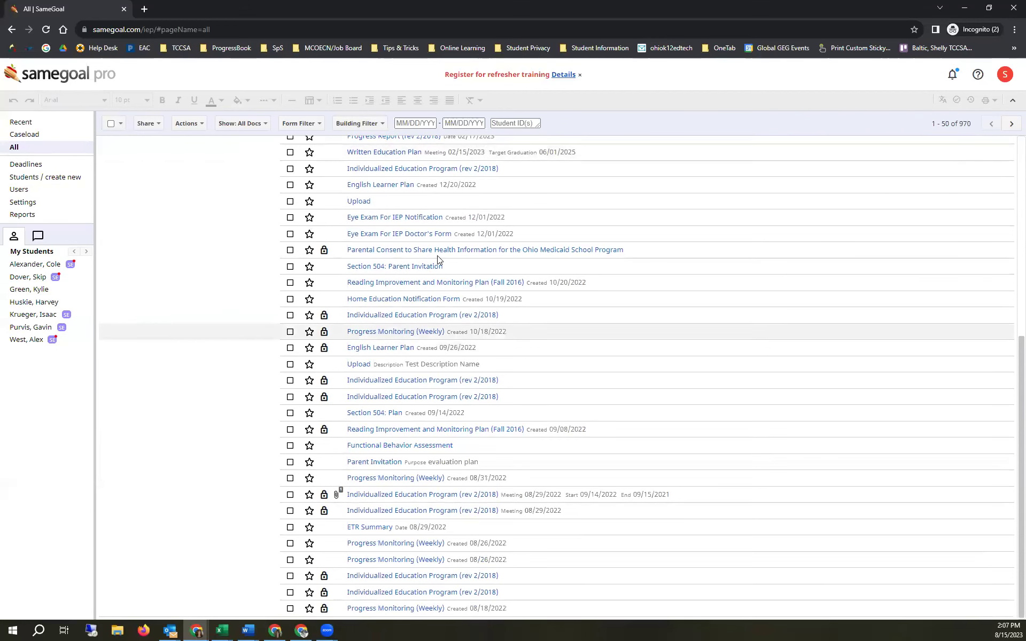
pyautogui.scroll(7, 330, 542)
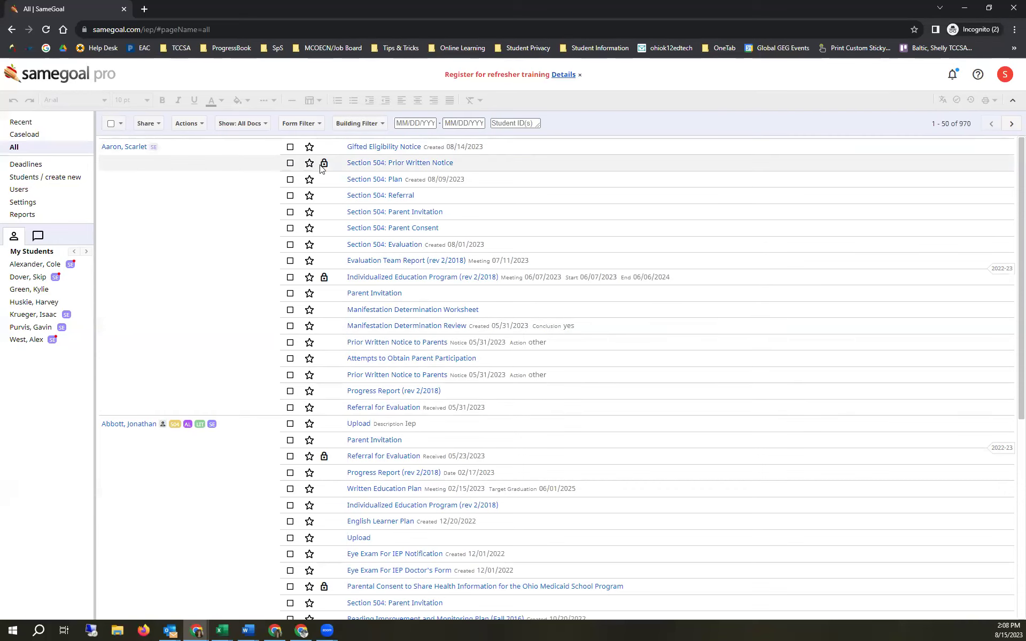
# - Filter documents to Show: Incomplete and go to page two, results 51–100 of 778
pyautogui.click(238, 129)
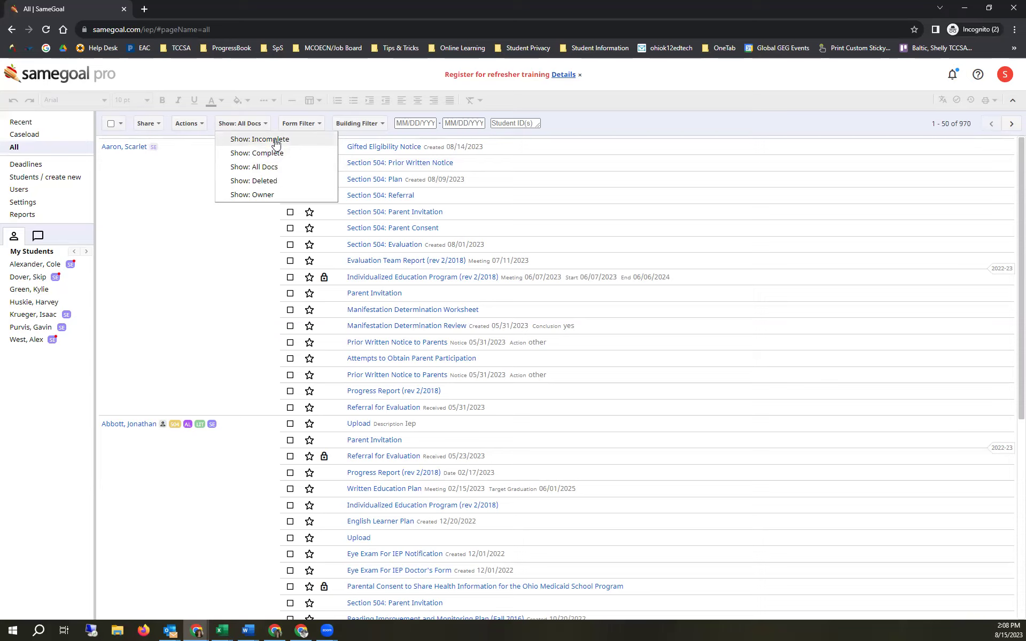
pyautogui.click(274, 140)
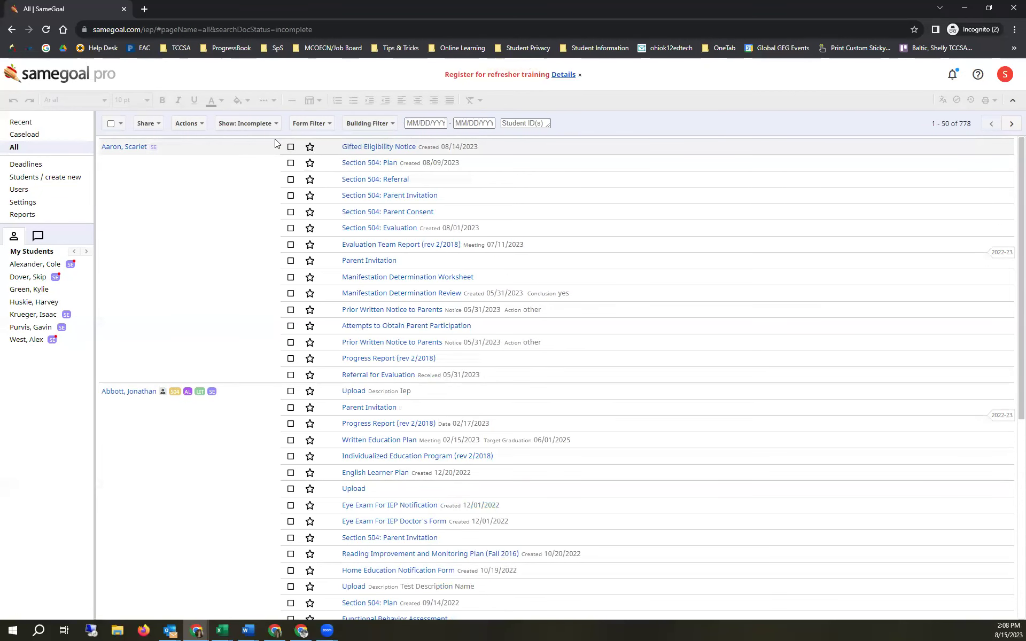
pyautogui.scroll(-5, 383, 464)
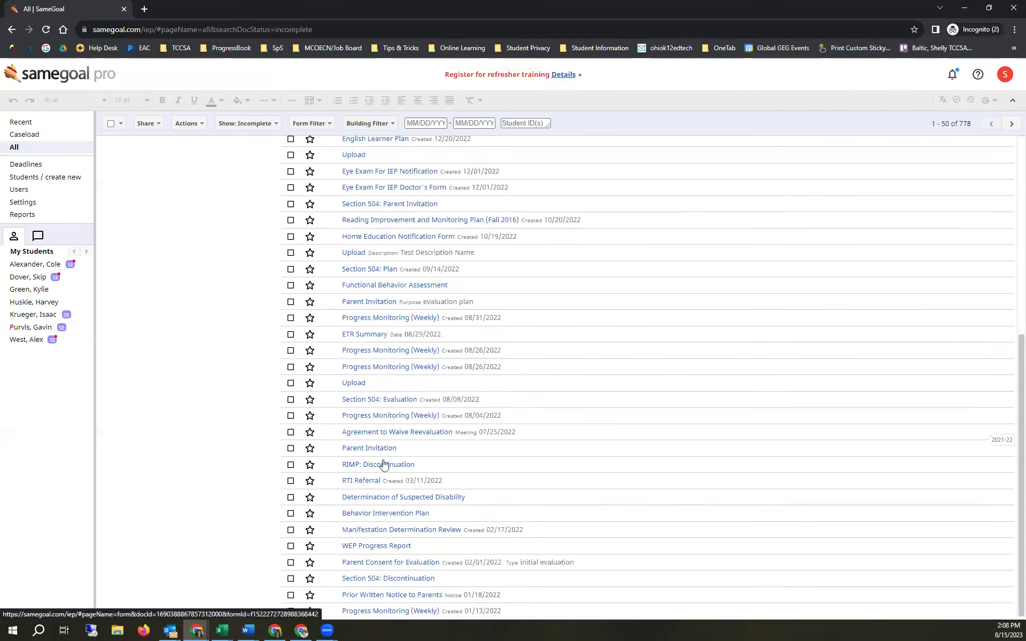
pyautogui.scroll(5, 331, 246)
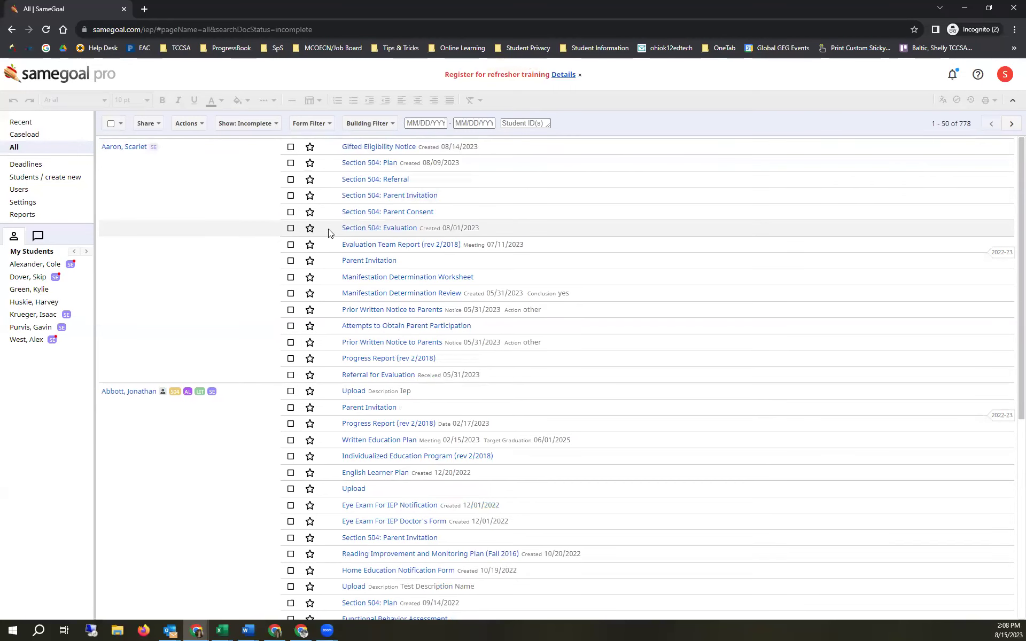
pyautogui.click(1011, 124)
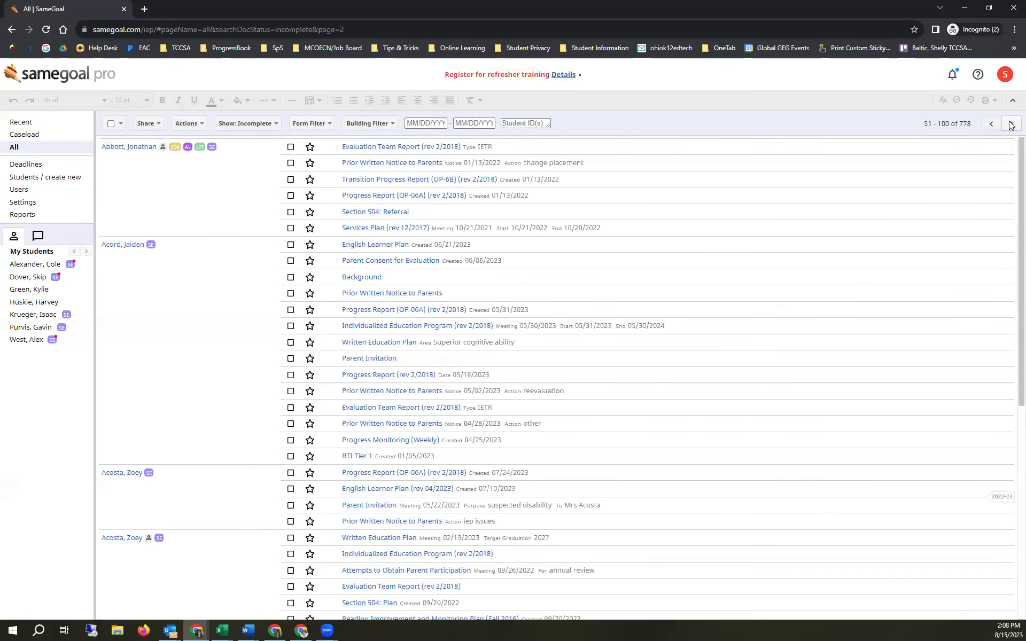
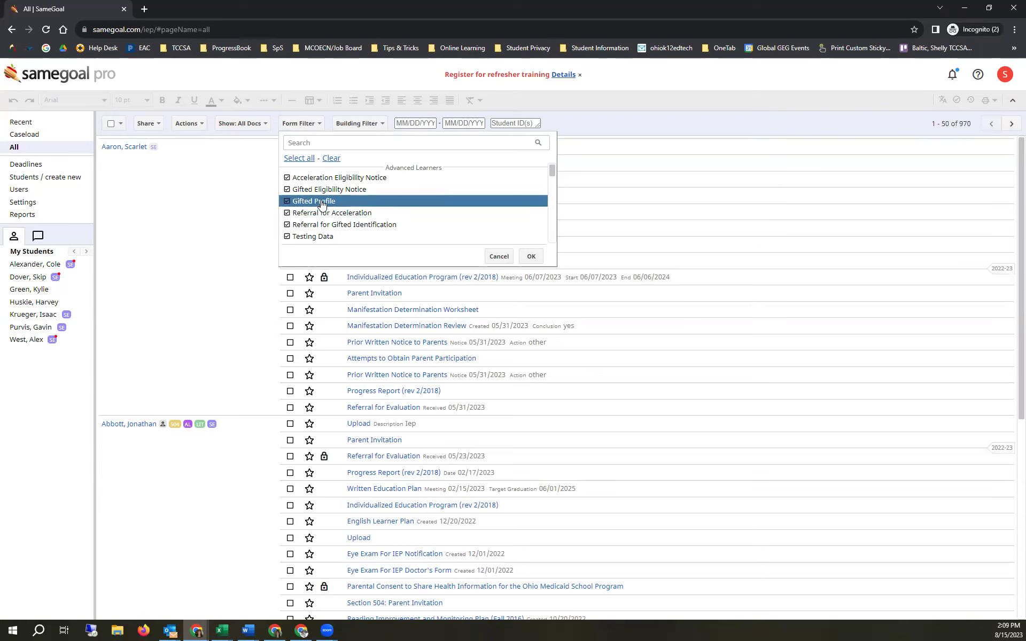
# - Clear all form types in the Form Filter and tick only Evaluation Team Report (rev 2/2018)
pyautogui.click(334, 158)
pyautogui.scroll(-5, 340, 187)
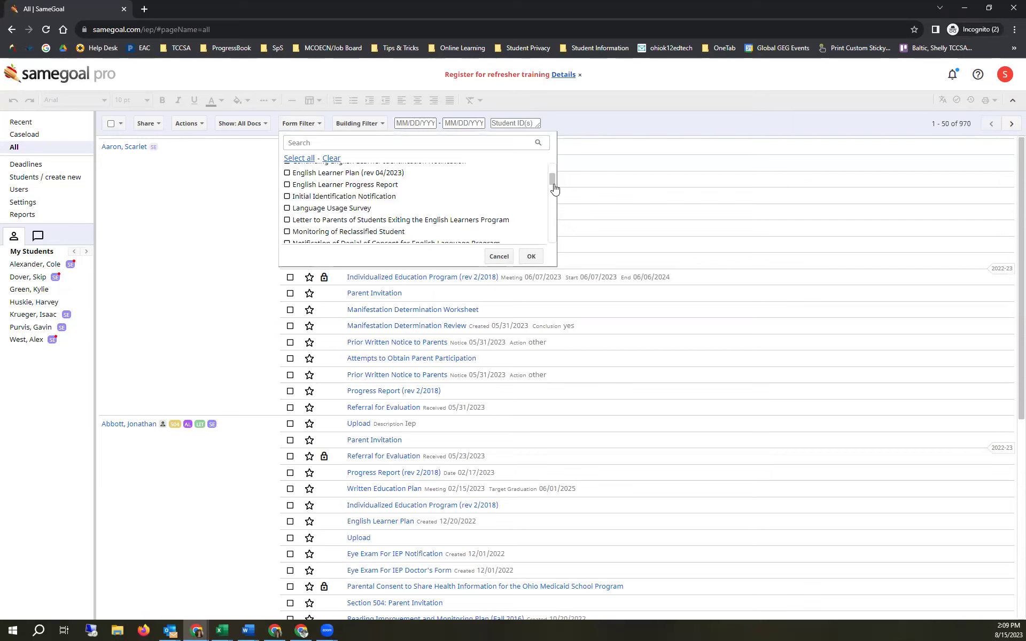
pyautogui.moveTo(552, 181); pyautogui.dragTo(557, 218)
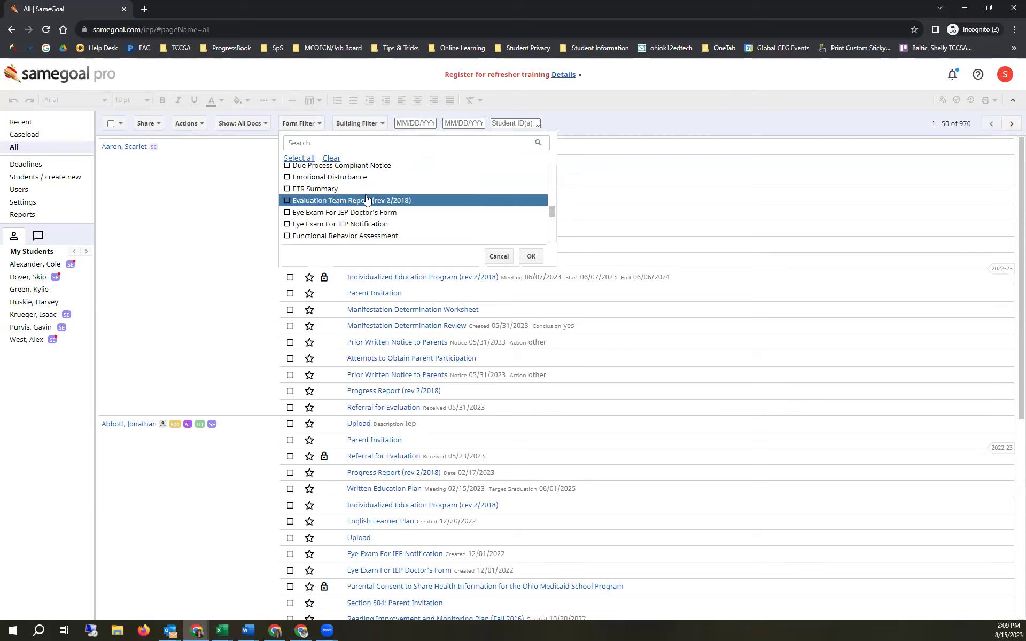
pyautogui.click(289, 203)
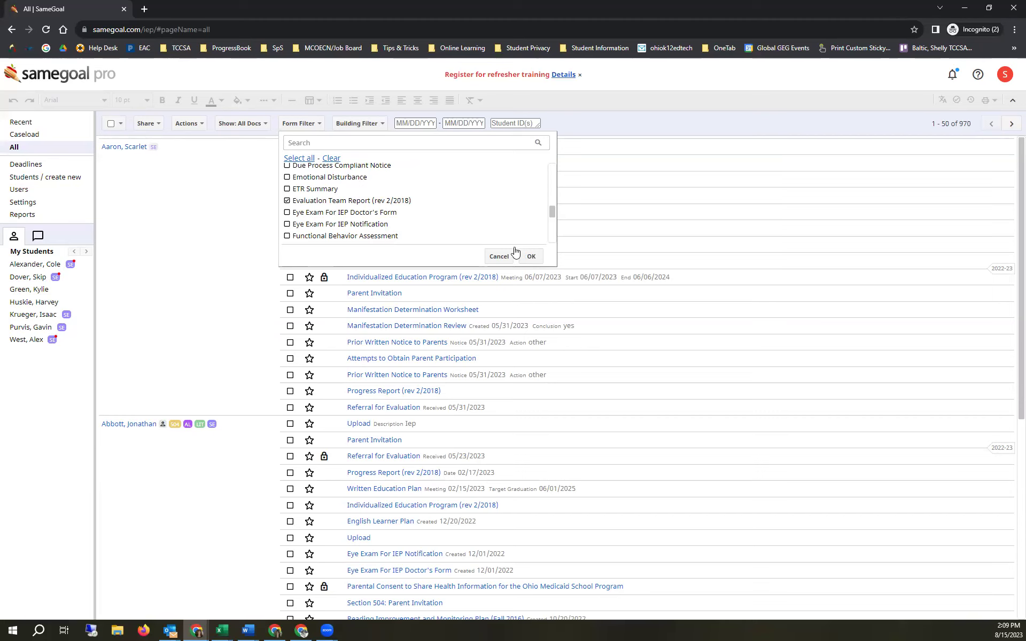
pyautogui.click(302, 147)
# - Search the form types for 'eval' and apply the filter, leaving 70 Evaluation Team Report documents
pyautogui.write('etr')
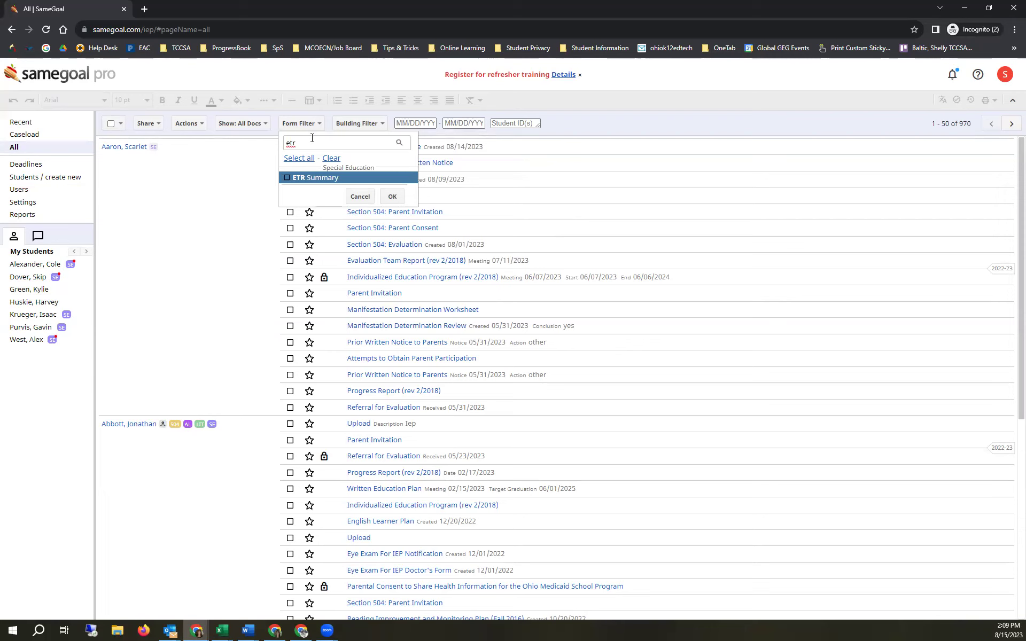
pyautogui.press('BackSpace')
pyautogui.press('BackSpace')
pyautogui.press('BackSpace')
pyautogui.write('eval')
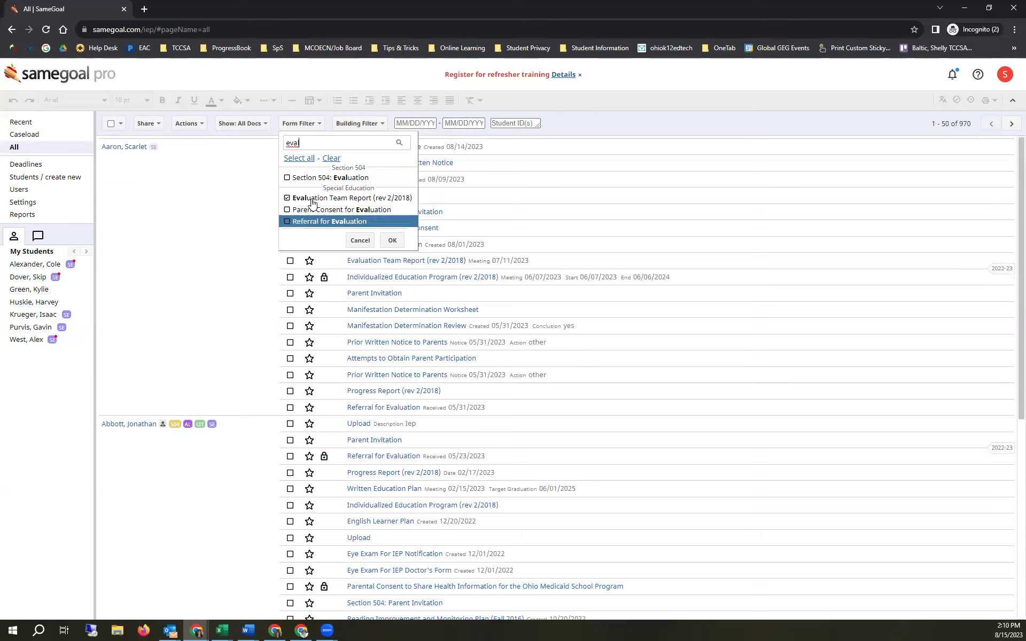
pyautogui.click(389, 242)
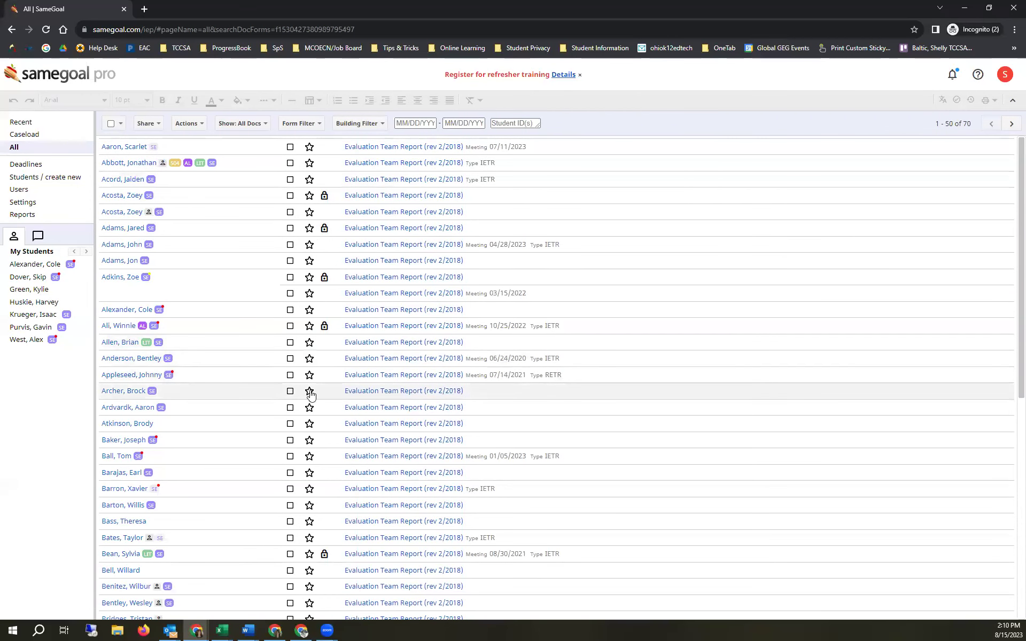
# - Select all form types to list all 970 documents, then browse 'progress' forms and cancel
pyautogui.click(311, 128)
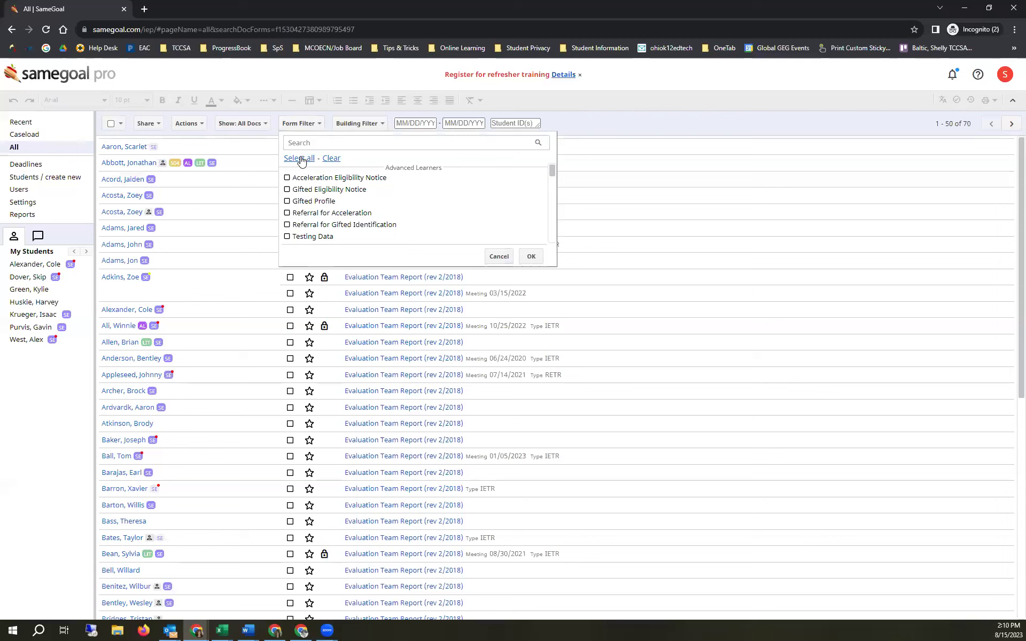
pyautogui.click(531, 256)
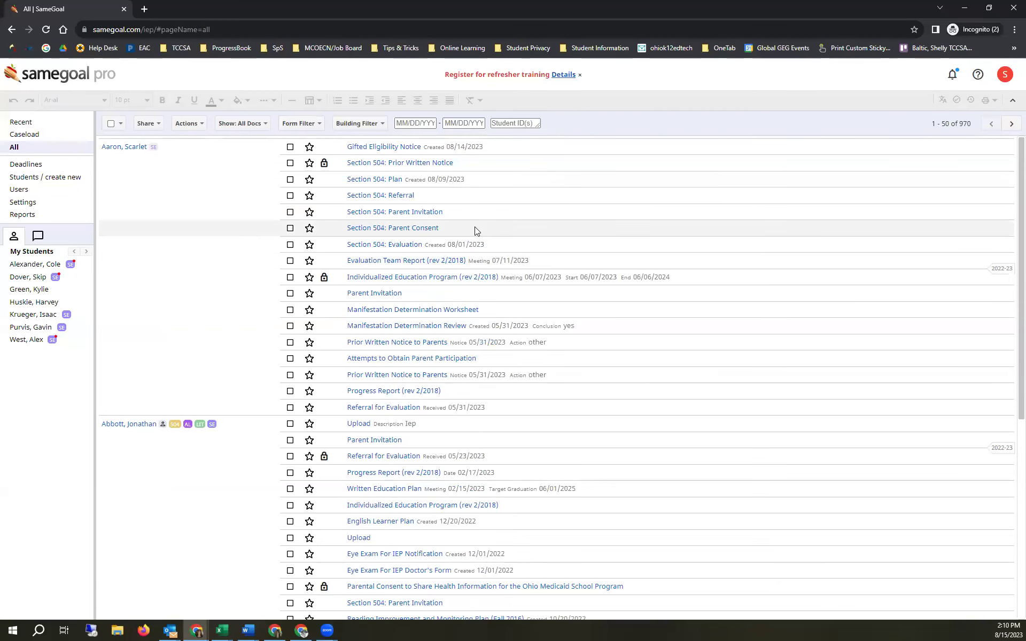
pyautogui.click(313, 124)
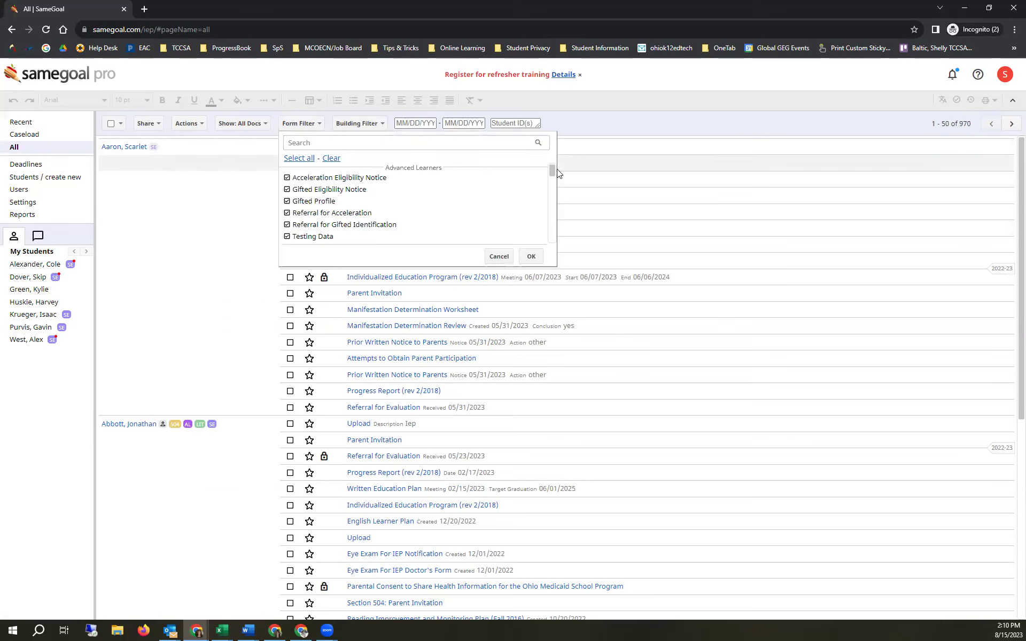
pyautogui.click(459, 143)
pyautogui.write('progr')
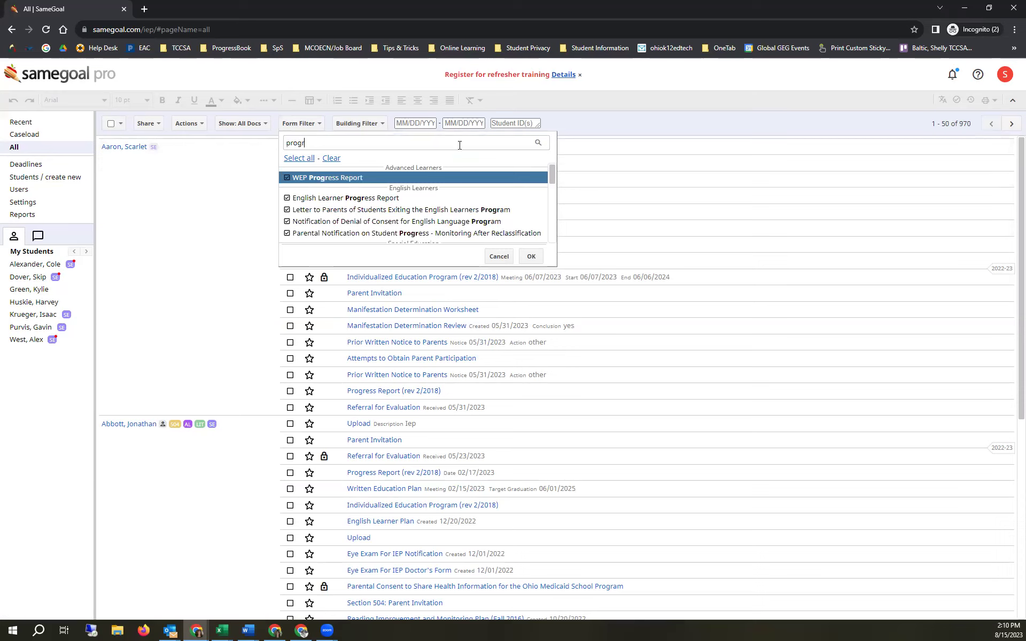
pyautogui.write('ess')
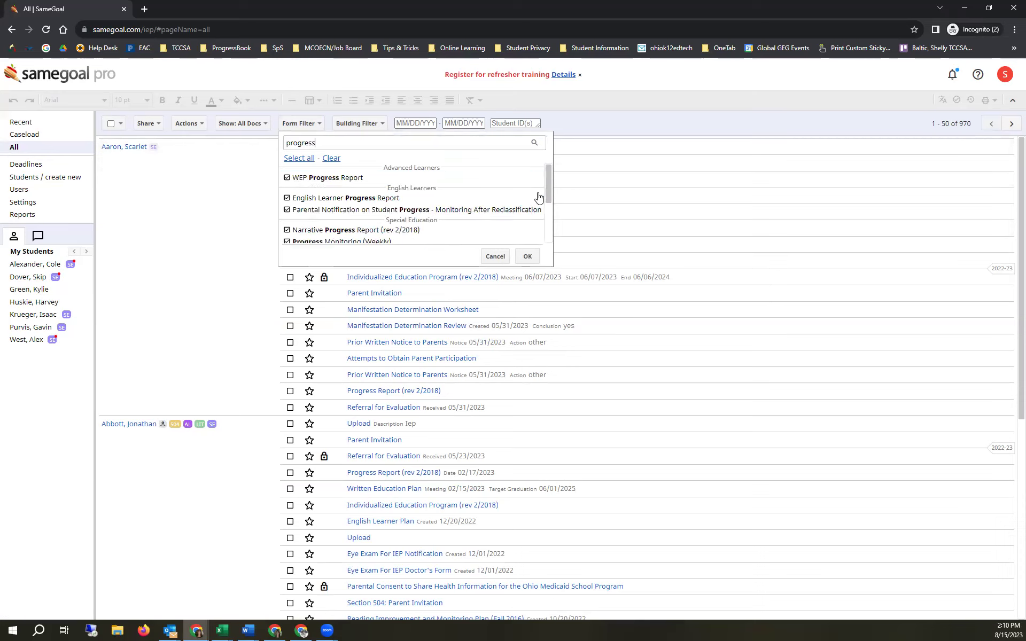
pyautogui.moveTo(548, 193); pyautogui.dragTo(553, 225)
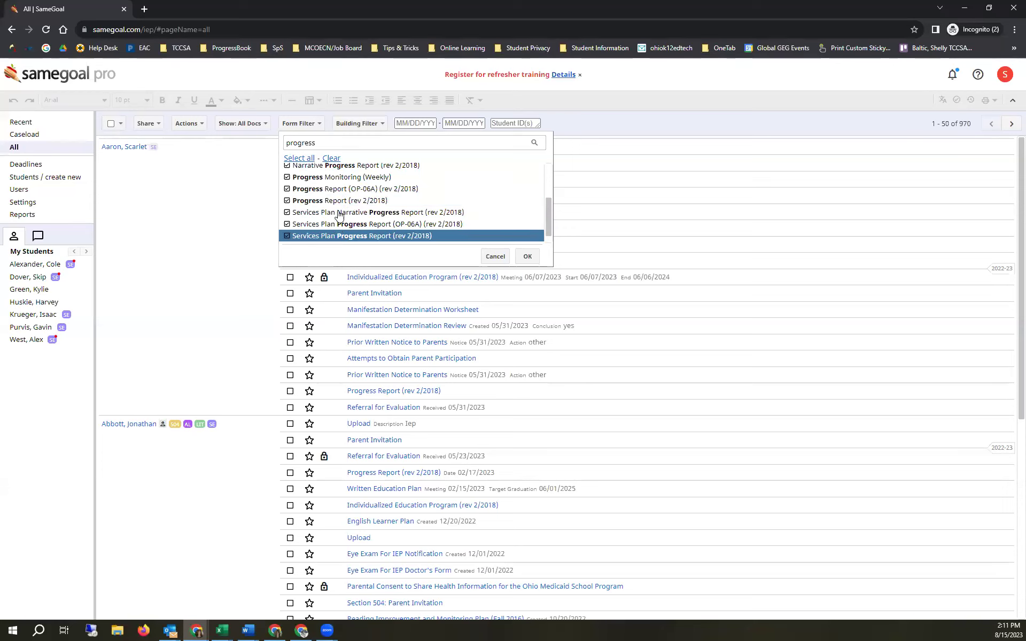
pyautogui.click(496, 256)
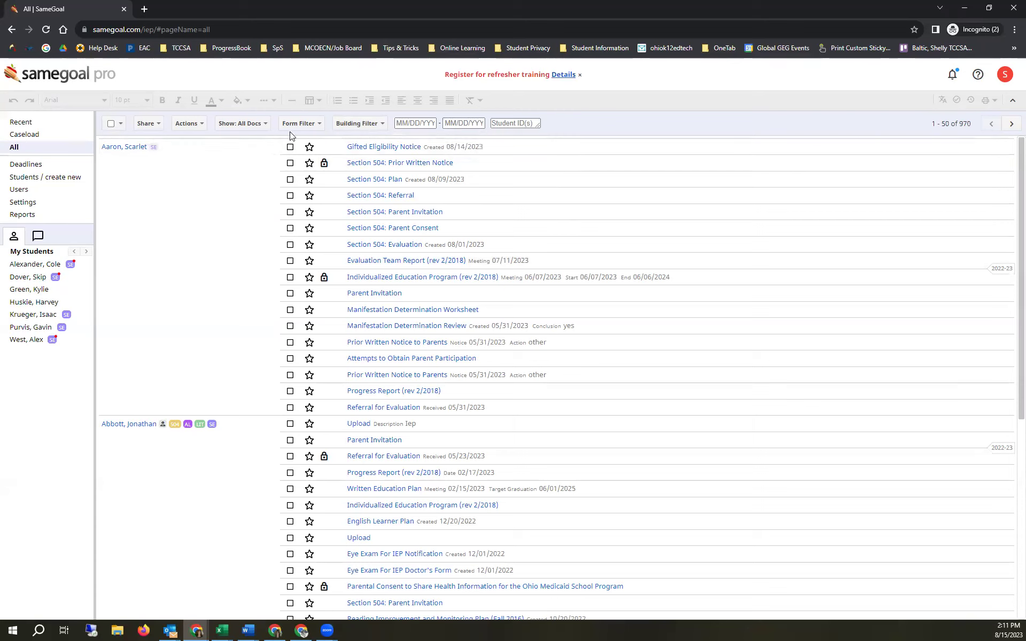
# - Filter documents by building to Deer Run Elementary School only, leaving 72 documents
pyautogui.click(355, 123)
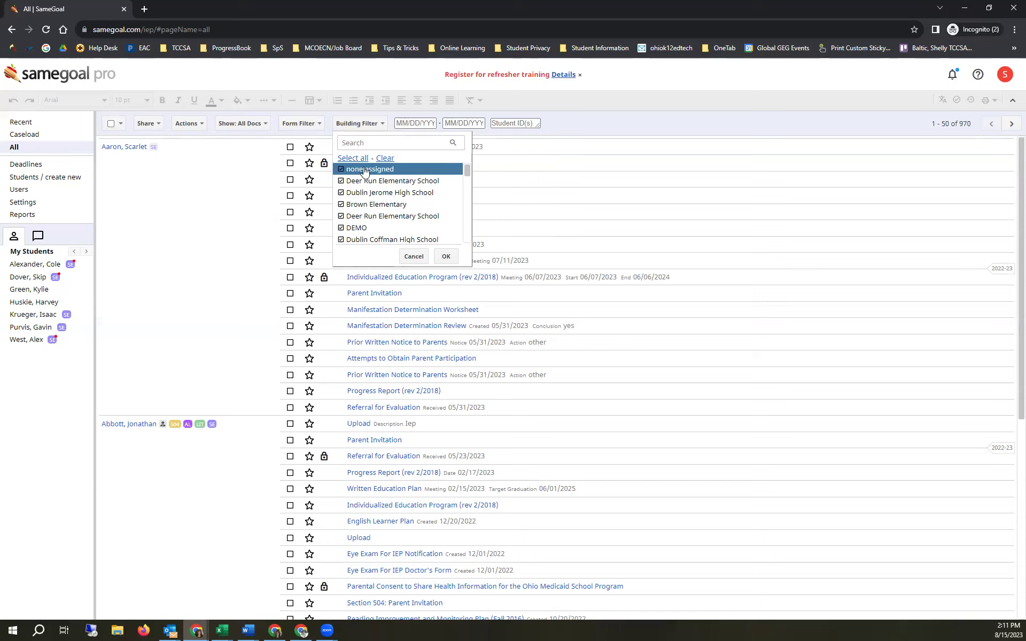
pyautogui.scroll(-10, 374, 182)
pyautogui.scroll(10, 400, 205)
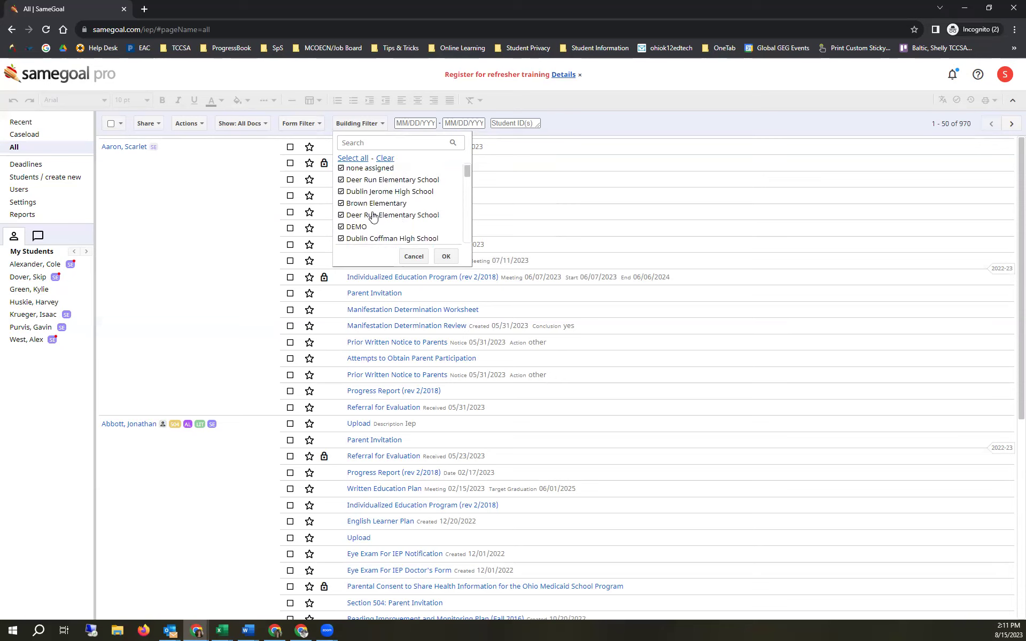
pyautogui.click(342, 206)
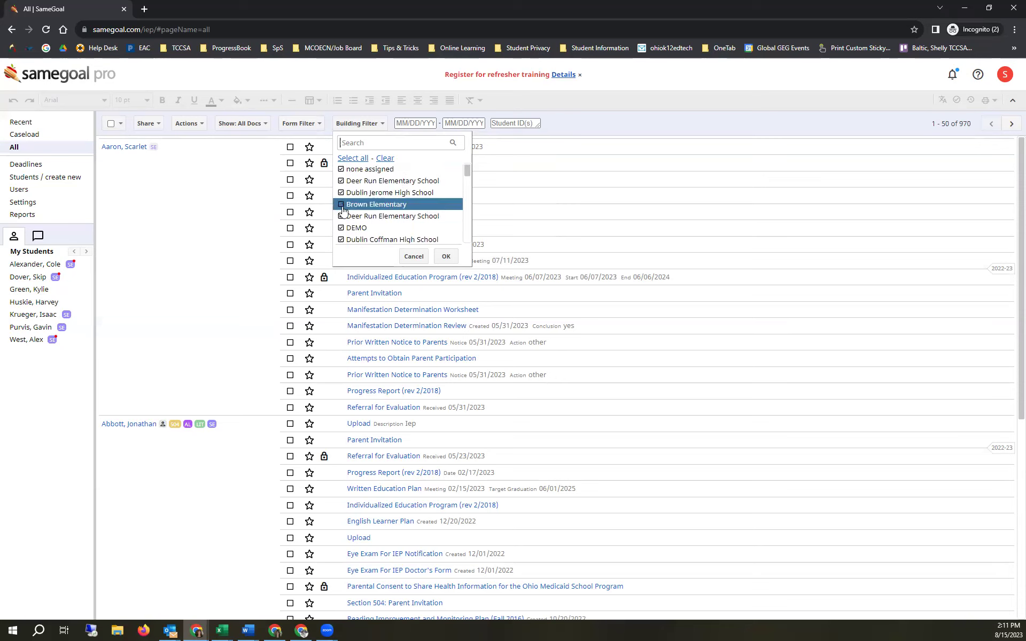
pyautogui.click(384, 158)
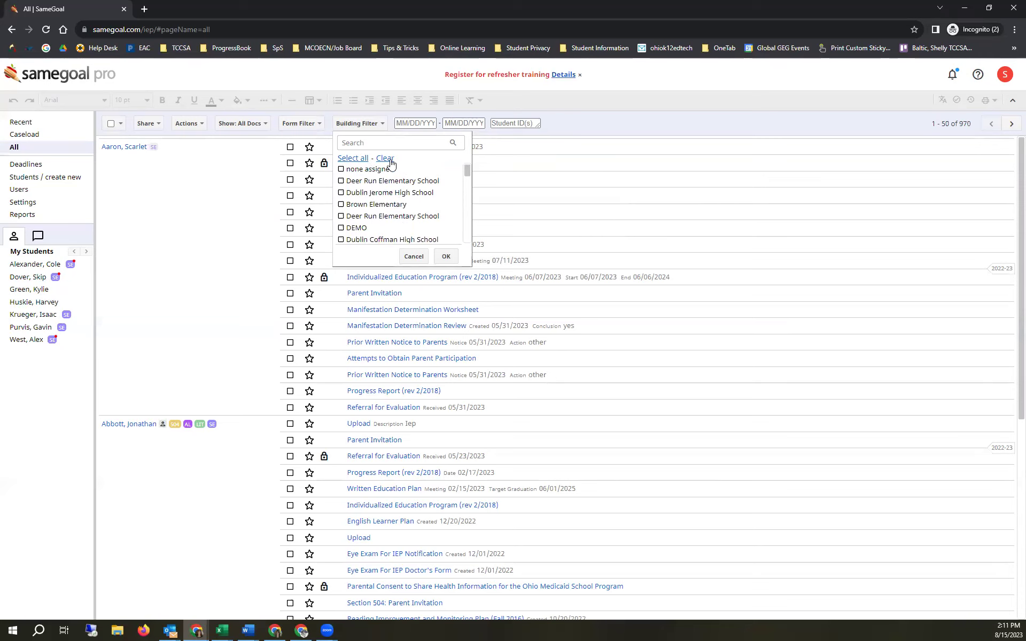
pyautogui.click(341, 216)
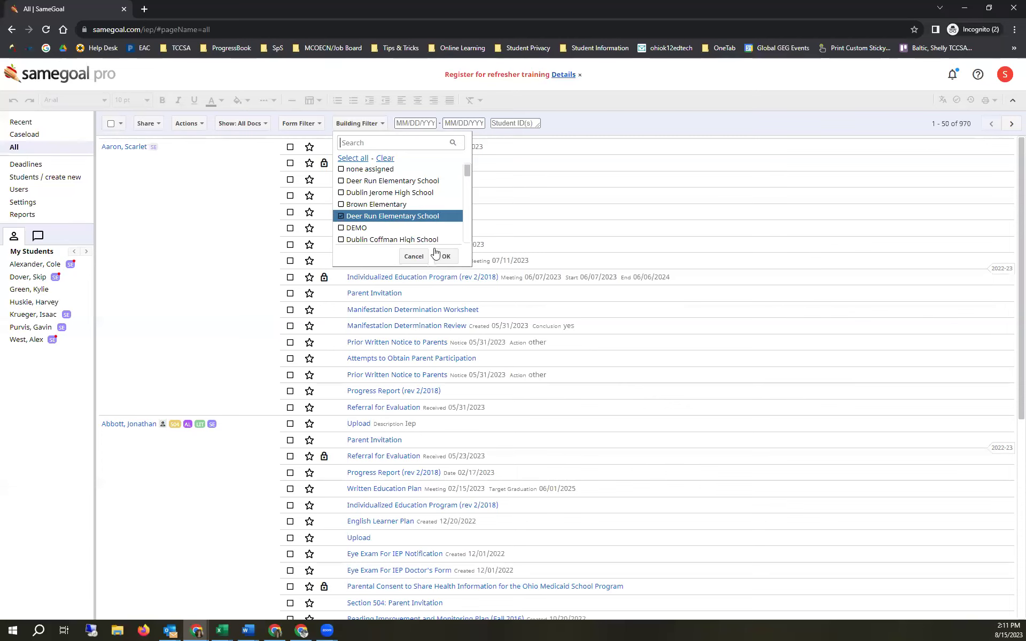
pyautogui.click(446, 257)
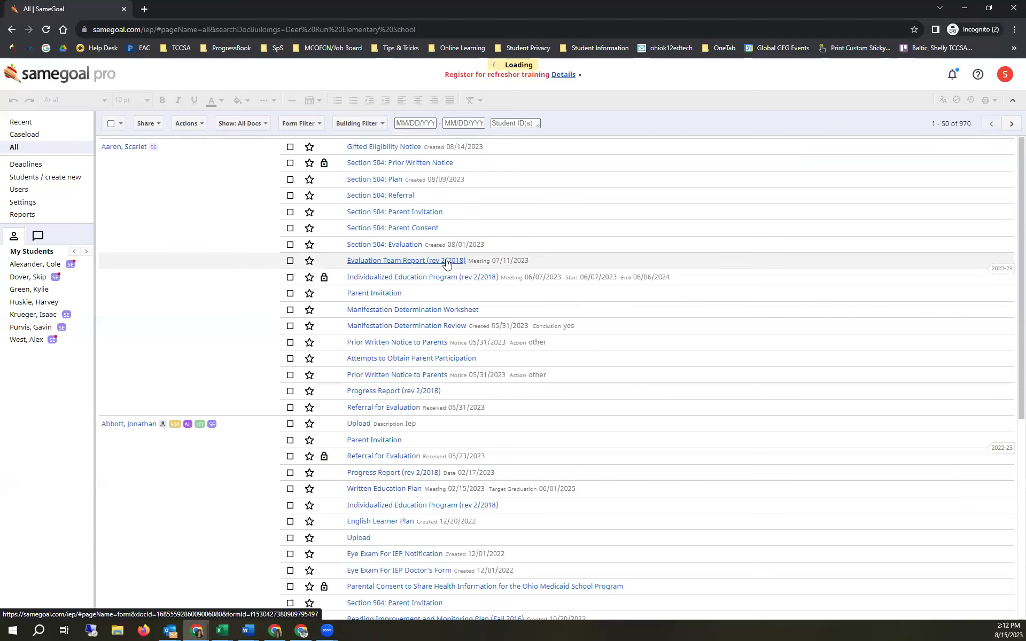
pyautogui.scroll(-5, 390, 263)
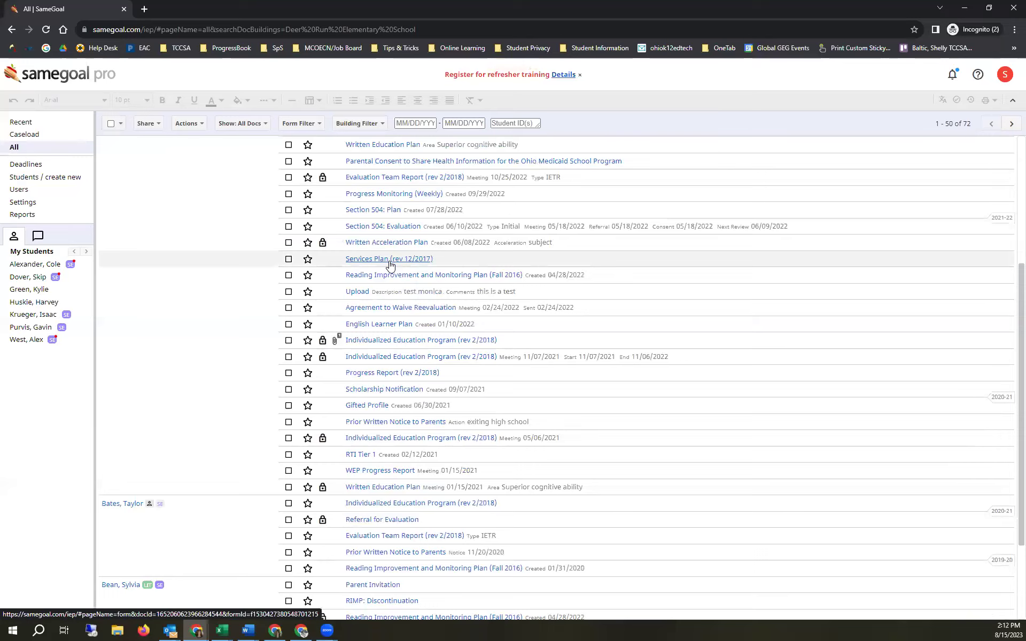
pyautogui.scroll(-2, 390, 265)
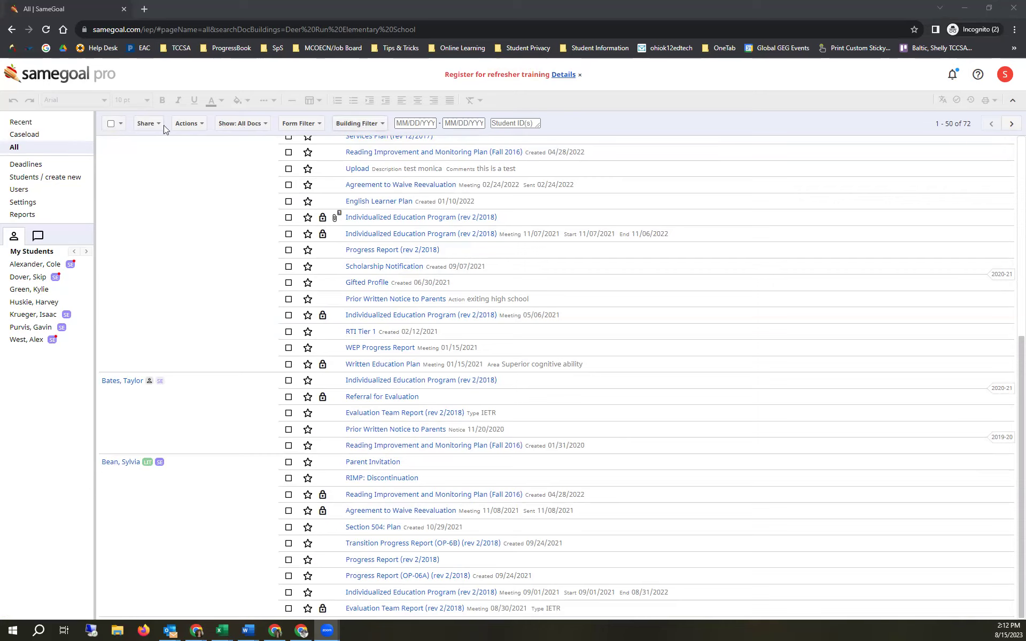
# - Set the document date range from 8/1/2023 to 8/31/2023
pyautogui.click(422, 124)
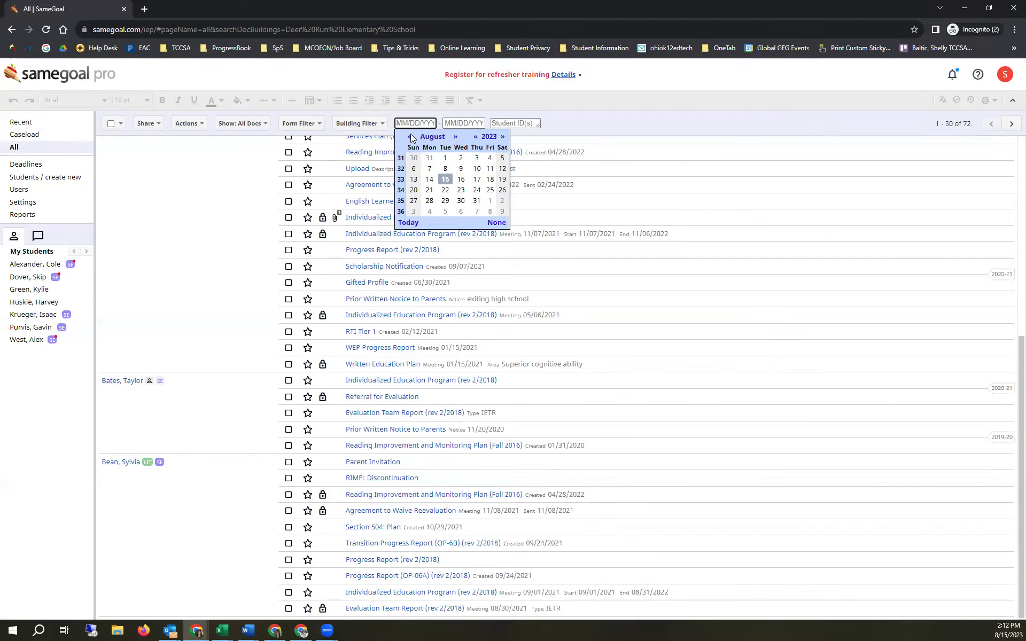
pyautogui.click(410, 137)
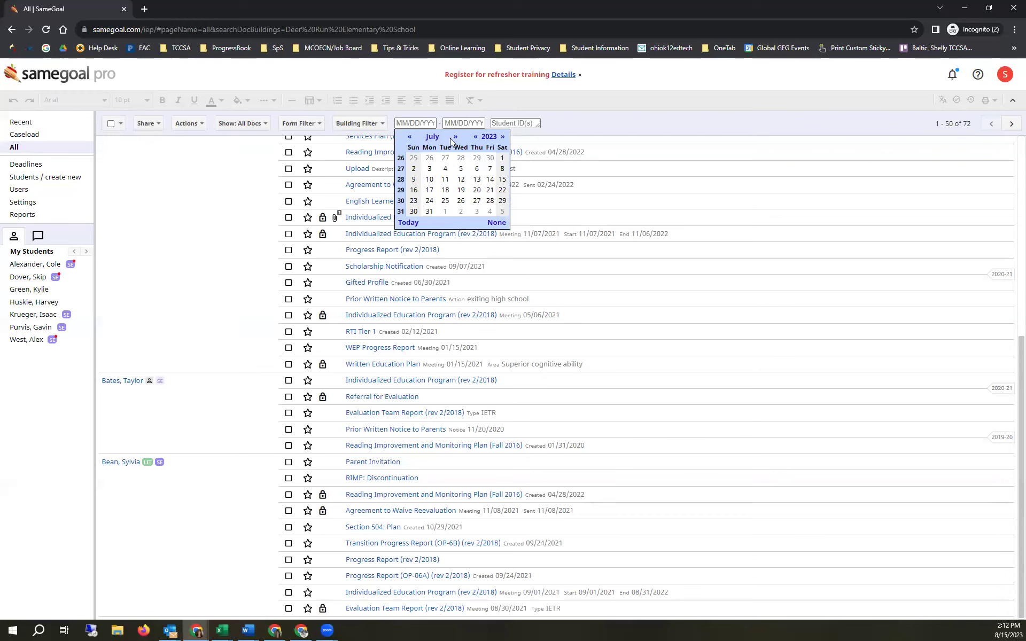
pyautogui.click(456, 137)
pyautogui.click(445, 159)
pyautogui.click(455, 137)
pyautogui.click(410, 136)
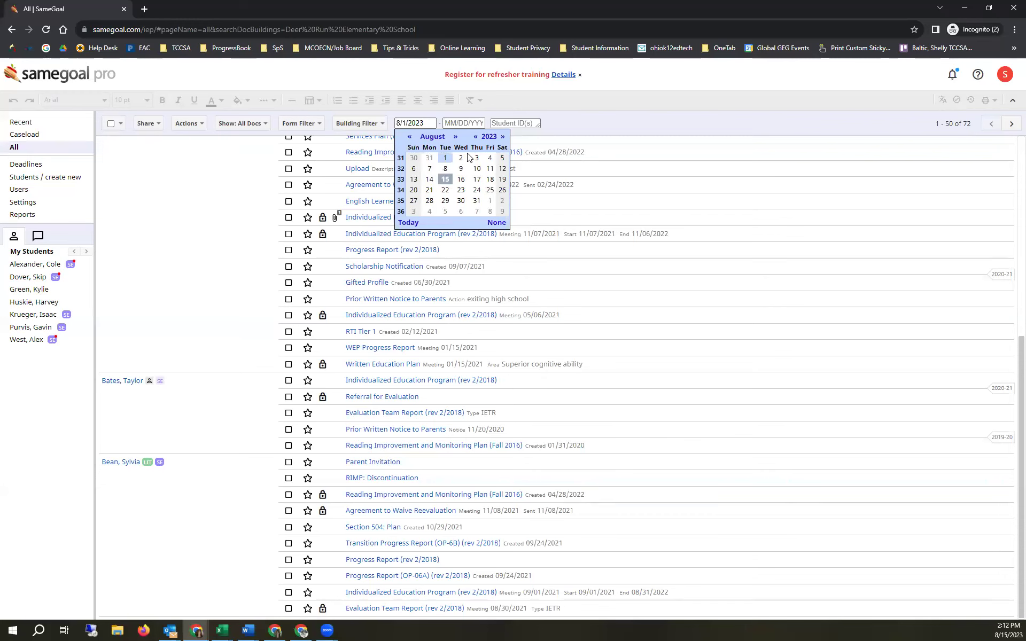
pyautogui.click(474, 123)
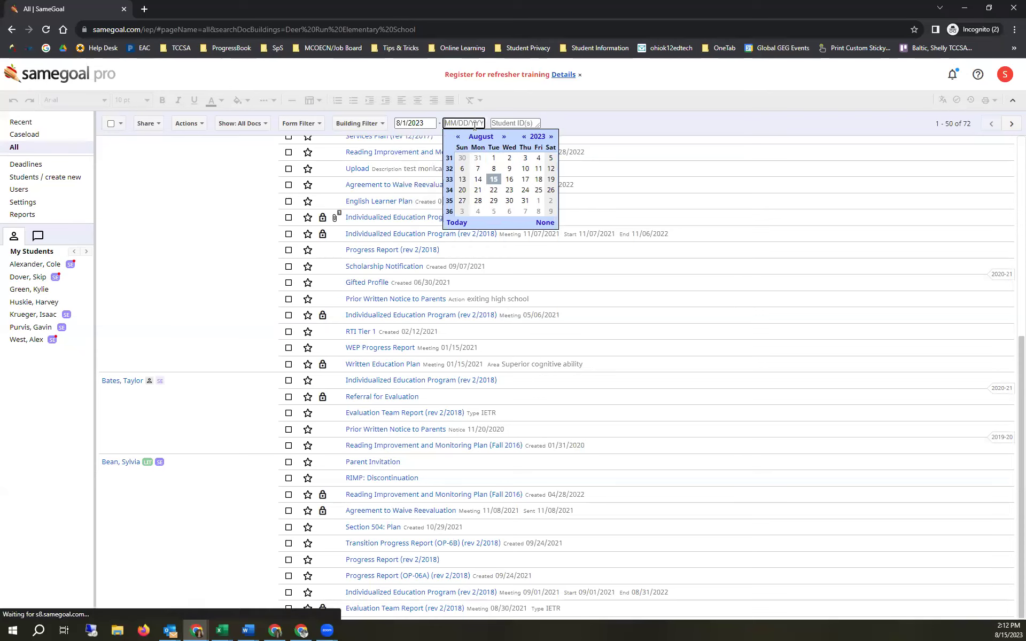
pyautogui.click(525, 201)
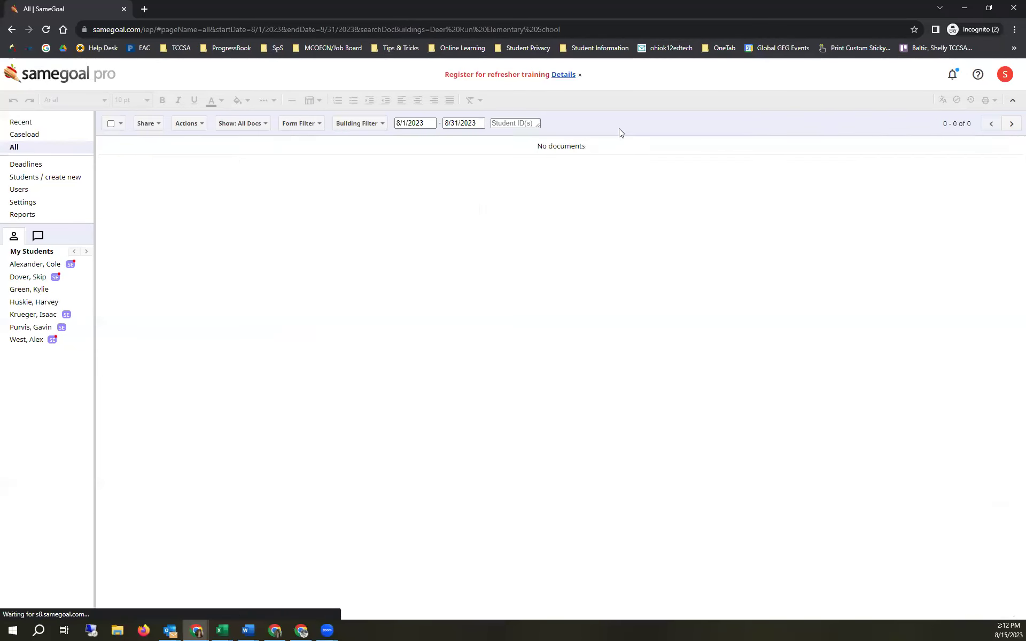
# - Move the start date back to 3/1/2023, leaving 17 documents
pyautogui.click(410, 123)
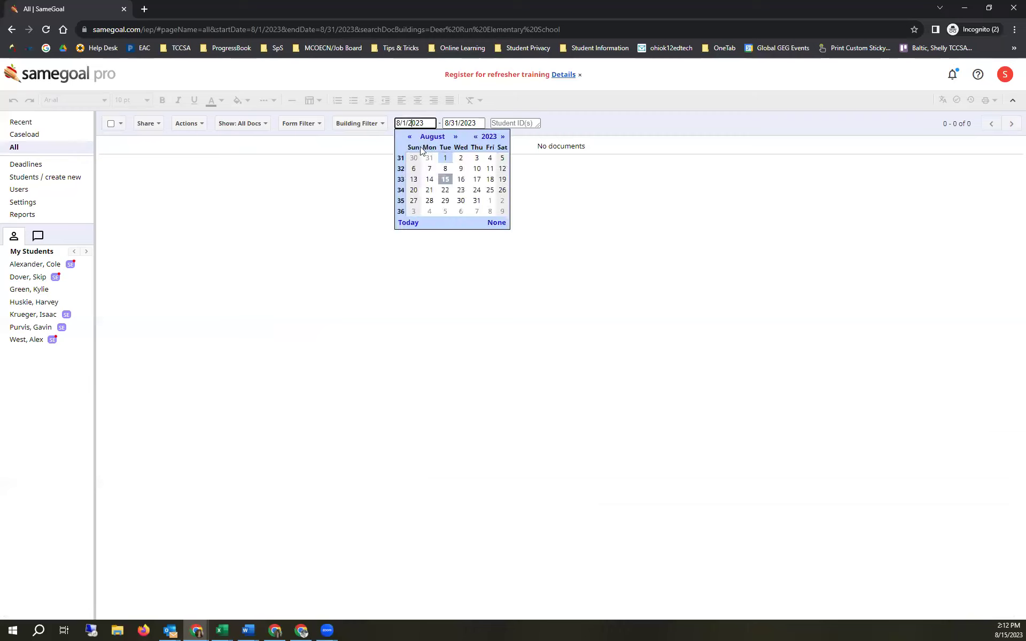
pyautogui.click(411, 138)
pyautogui.click(410, 138)
pyautogui.click(411, 137)
pyautogui.click(411, 137)
pyautogui.click(410, 137)
pyautogui.click(463, 159)
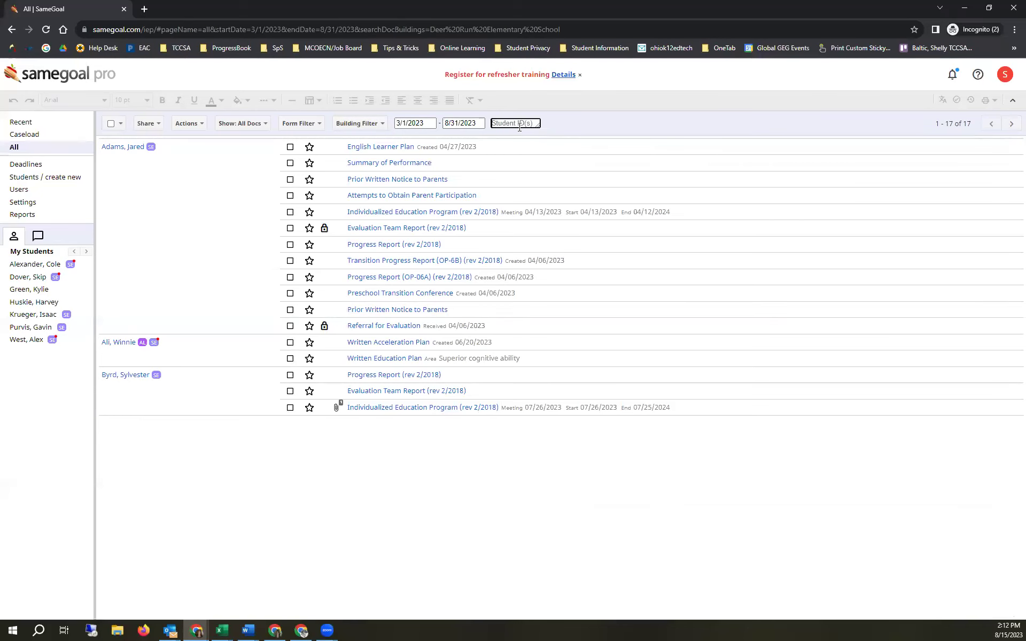
# - Go to the Students / create new page listing students 1–50 of 97
pyautogui.moveTo(538, 126); pyautogui.dragTo(589, 155)
pyautogui.click(556, 137)
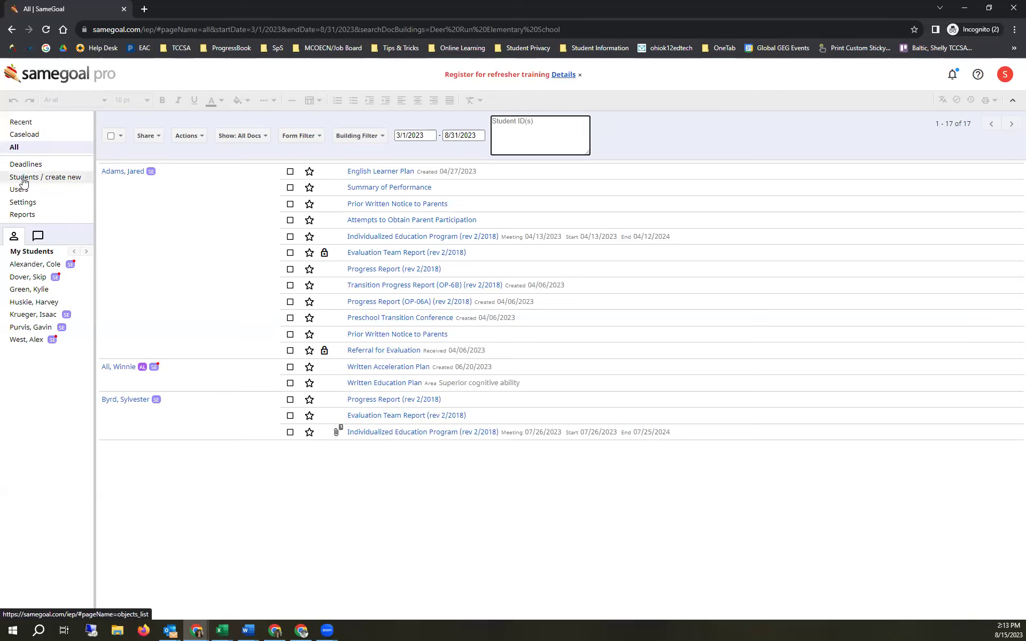
pyautogui.click(24, 182)
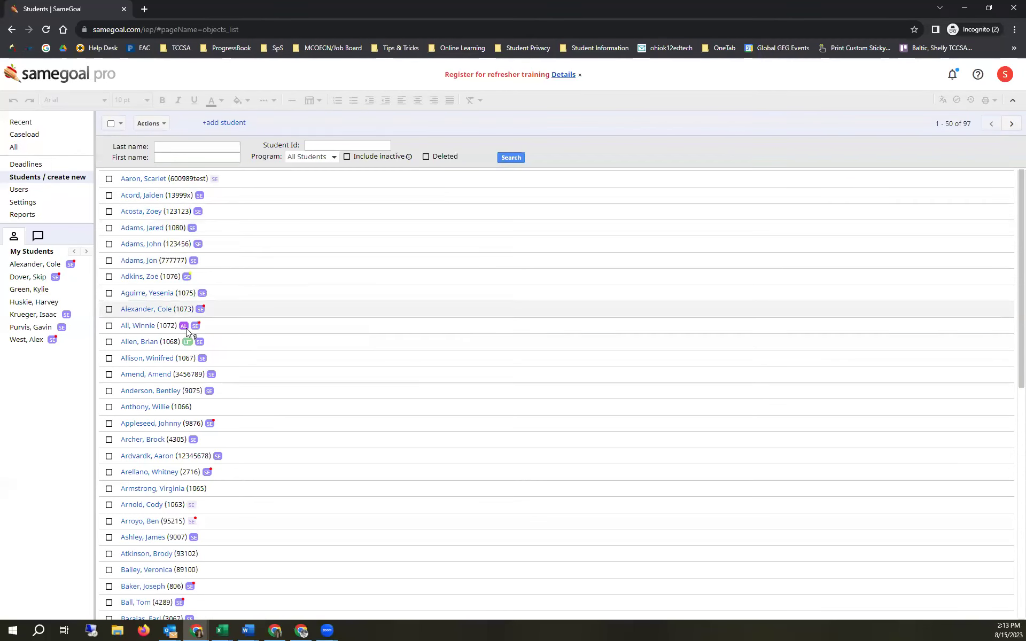
pyautogui.moveTo(190, 332)
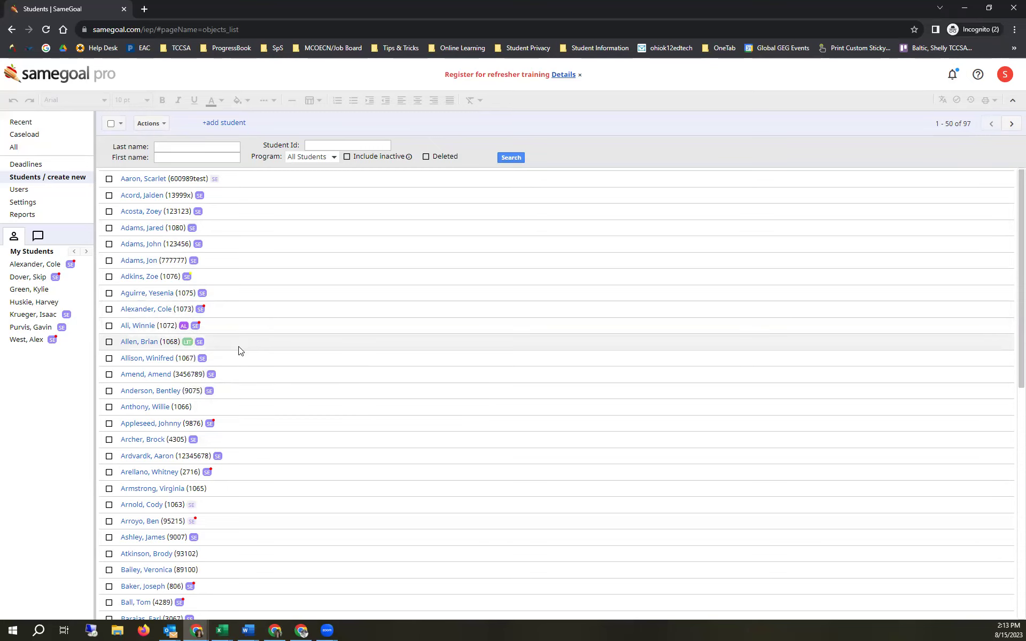
pyautogui.scroll(-5, 240, 351)
pyautogui.moveTo(199, 354)
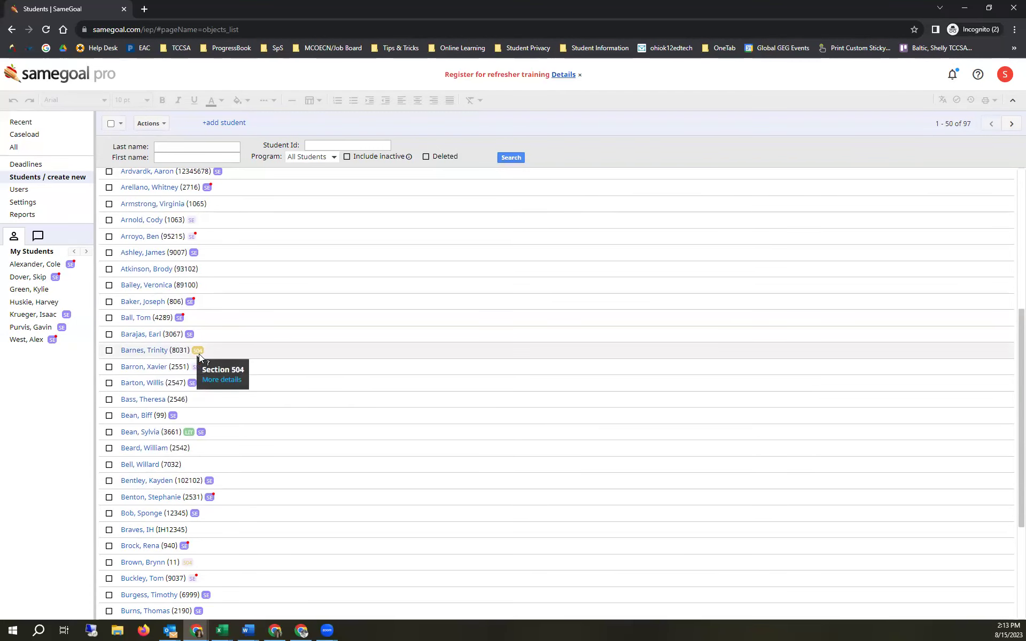
pyautogui.moveTo(184, 434)
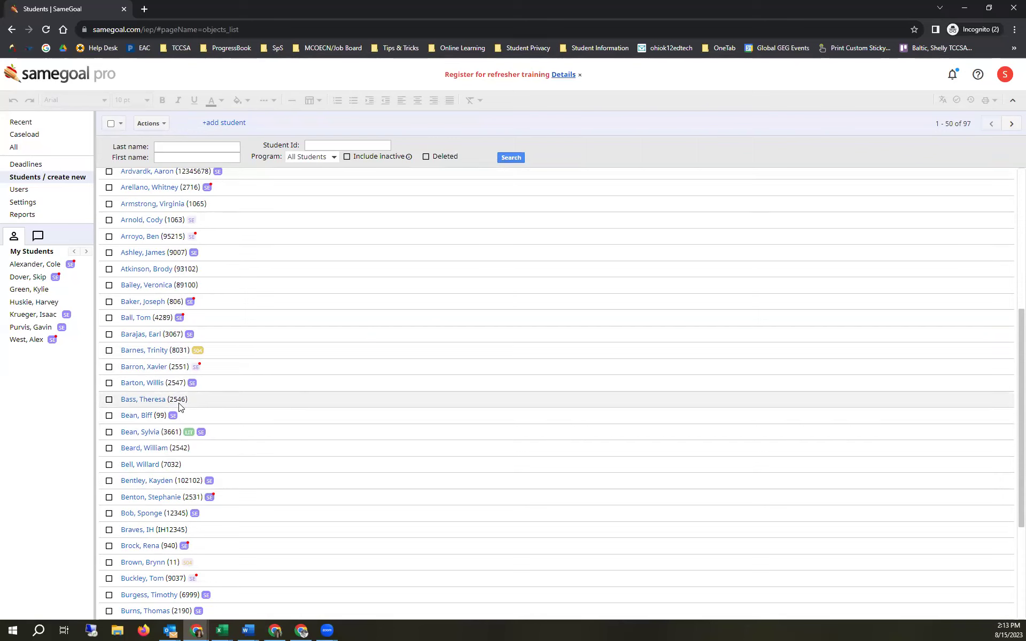
pyautogui.moveTo(190, 387)
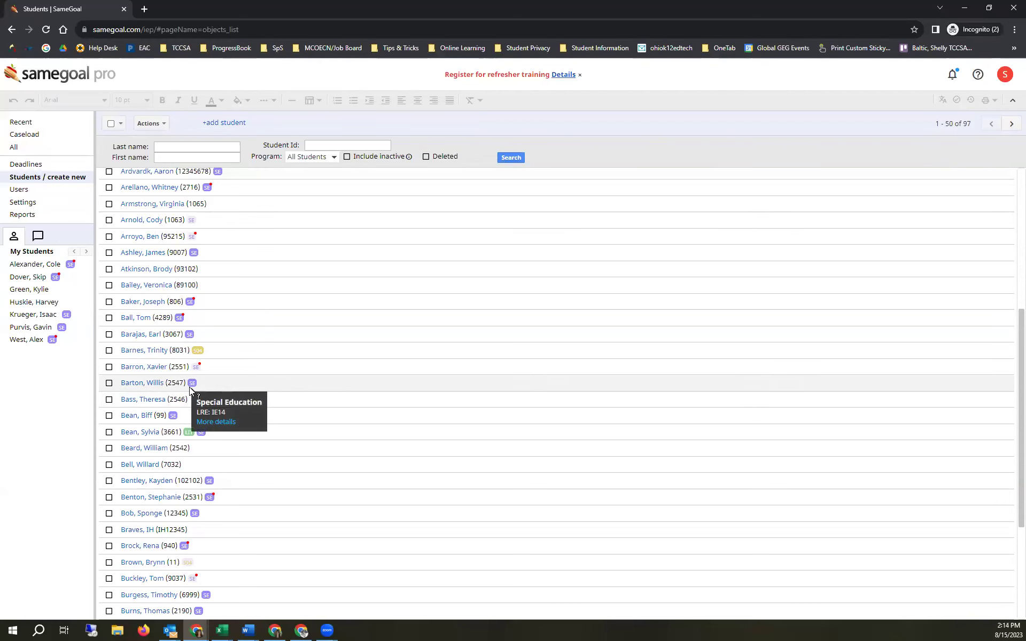
pyautogui.scroll(3, 191, 333)
pyautogui.scroll(3, 193, 329)
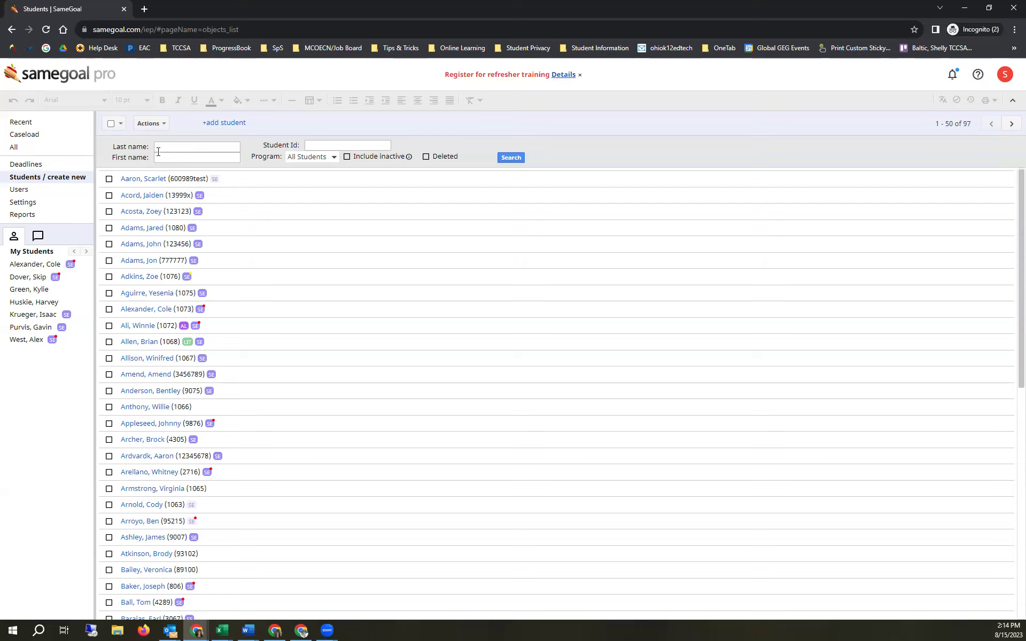
# - Search students by last name 'log' and open the single match's Documents page
pyautogui.write('leg')
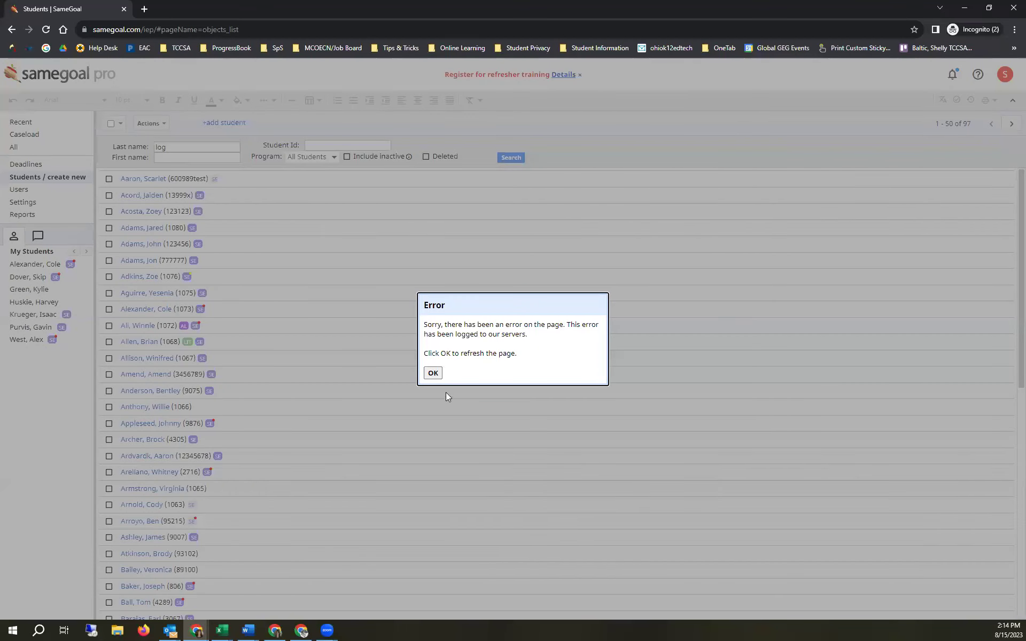
pyautogui.click(432, 372)
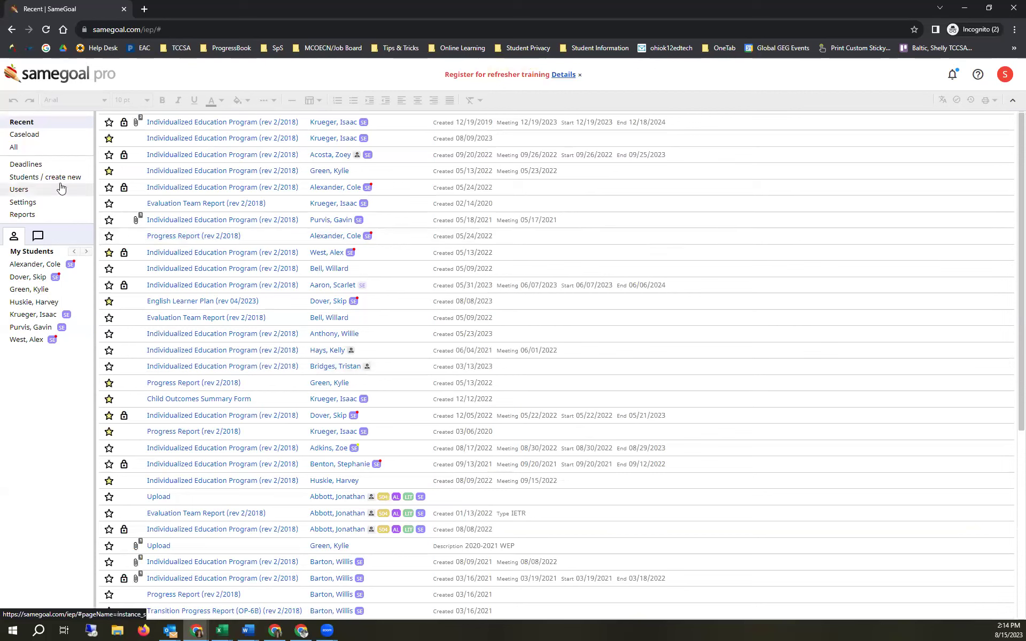
pyautogui.click(57, 181)
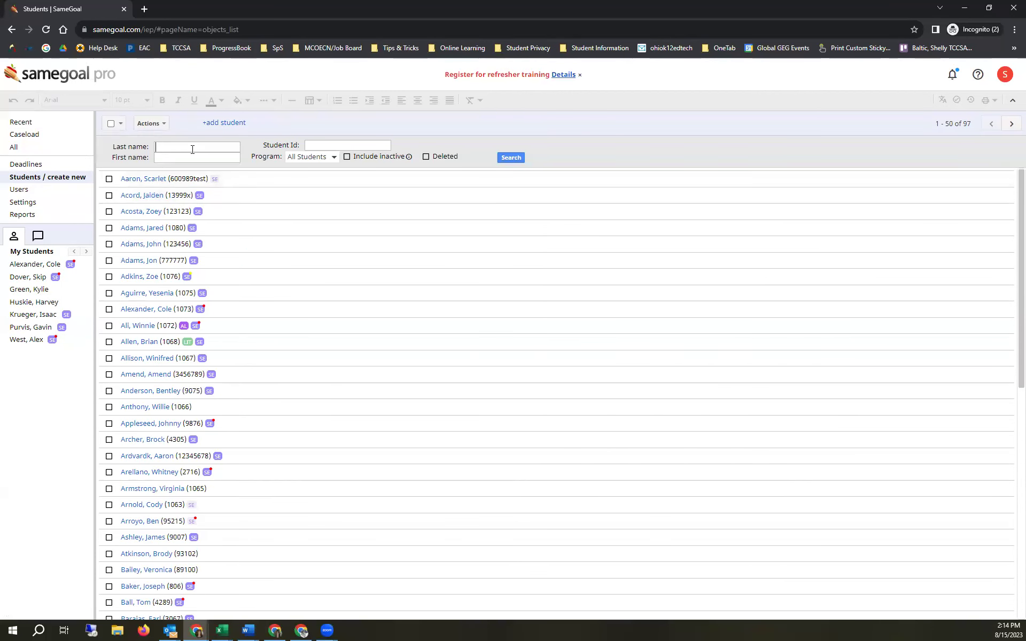
pyautogui.write('log')
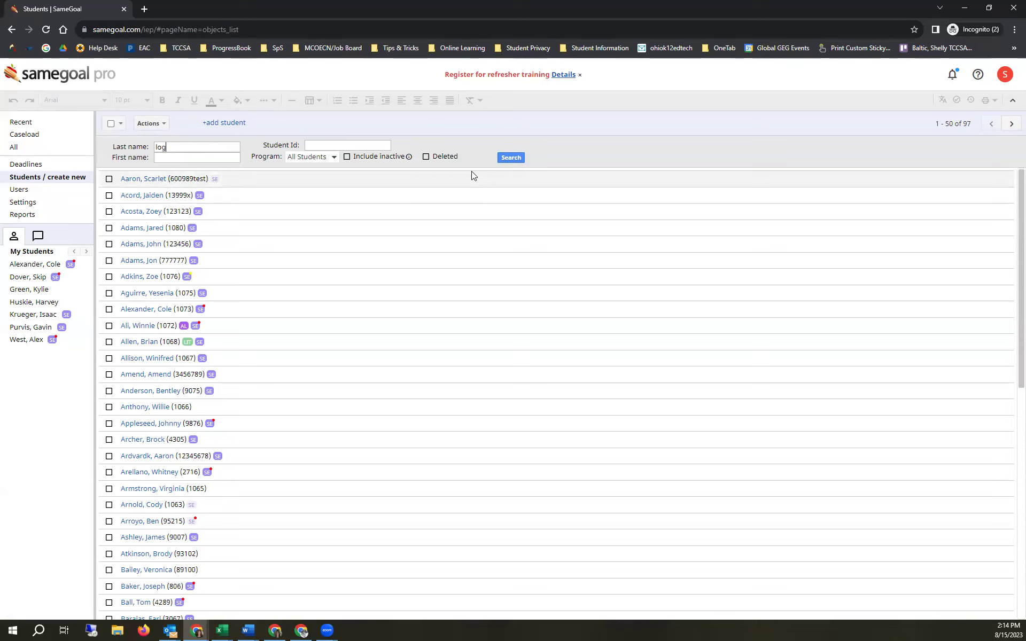
pyautogui.click(508, 156)
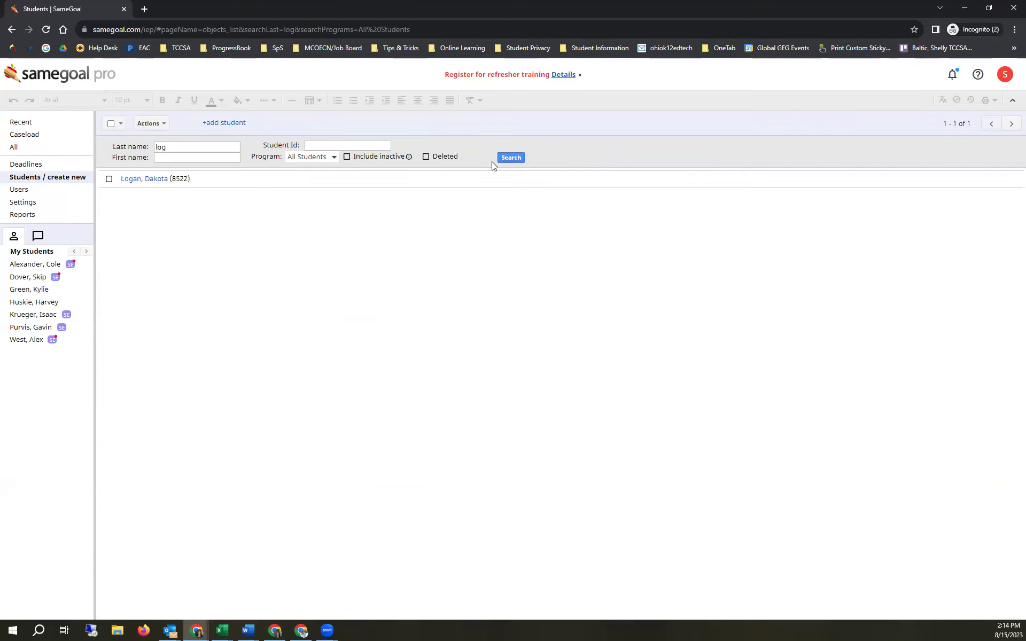
pyautogui.click(146, 180)
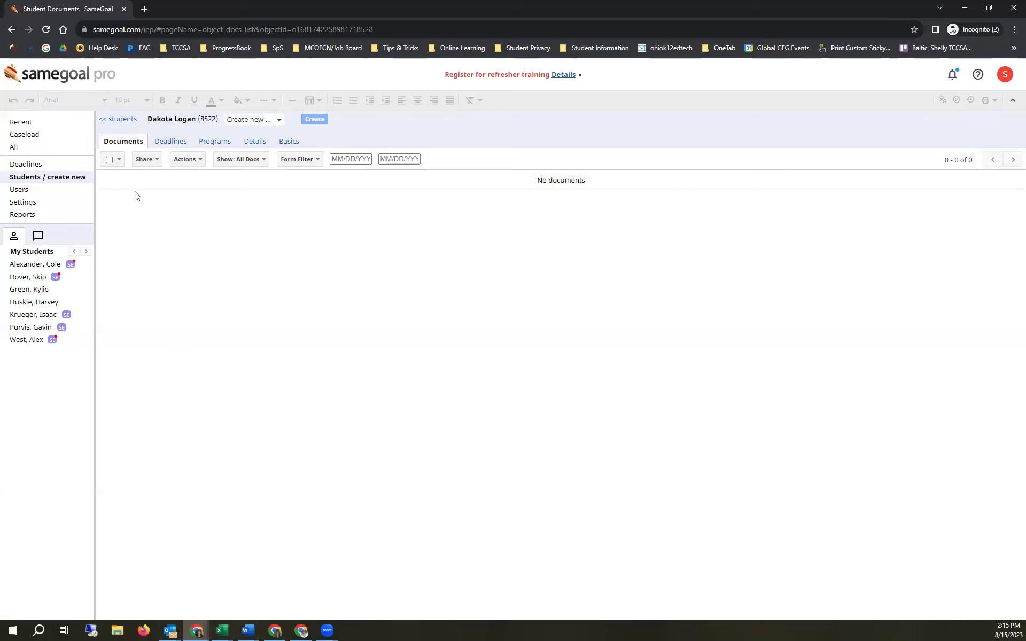
# - Return to the 'log' student search results via '<< students'
pyautogui.click(119, 119)
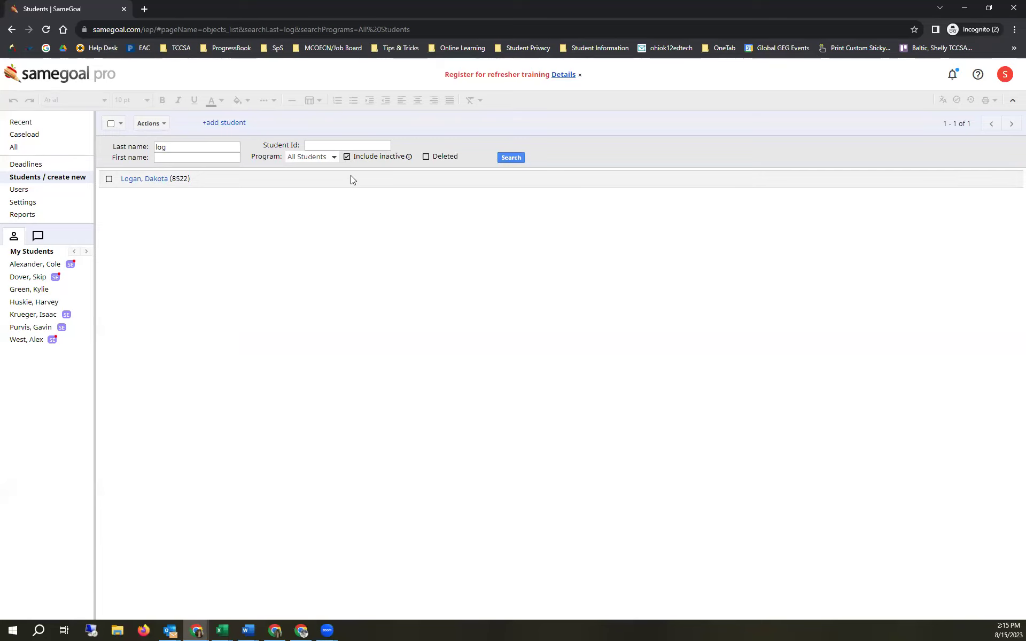
# - Change the last-name search from 'log' to 'l' and search again
pyautogui.click(503, 156)
pyautogui.click(179, 143)
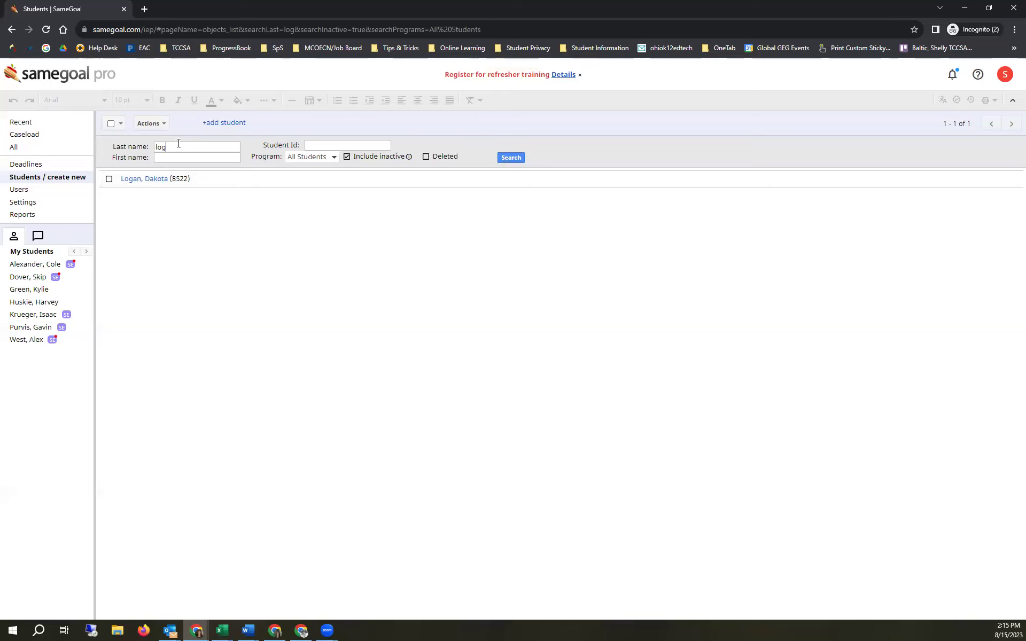
pyautogui.doubleClick(169, 146)
pyautogui.press('BackSpace')
pyautogui.write('l')
pyautogui.click(506, 158)
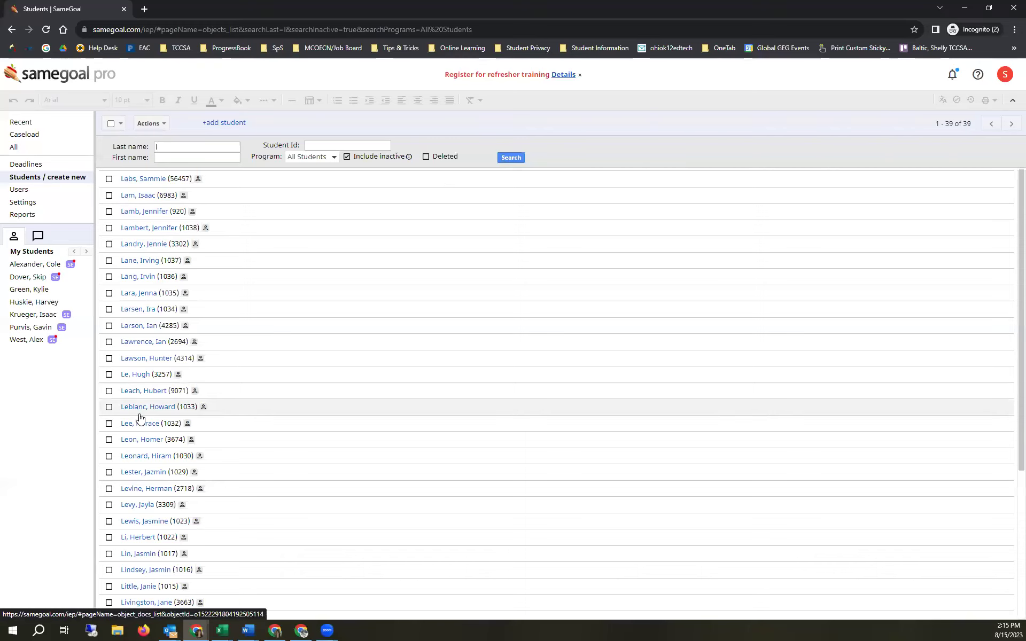
# - Toggle Include inactive off and back on, rerunning the search to list 39 students
pyautogui.click(360, 157)
pyautogui.click(516, 158)
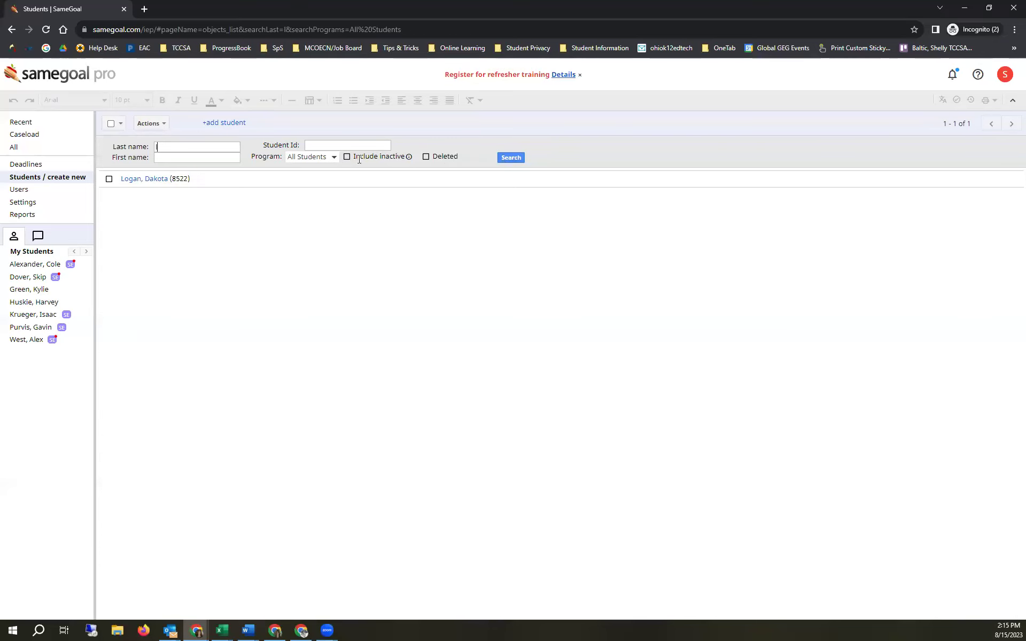
pyautogui.click(348, 158)
pyautogui.click(502, 161)
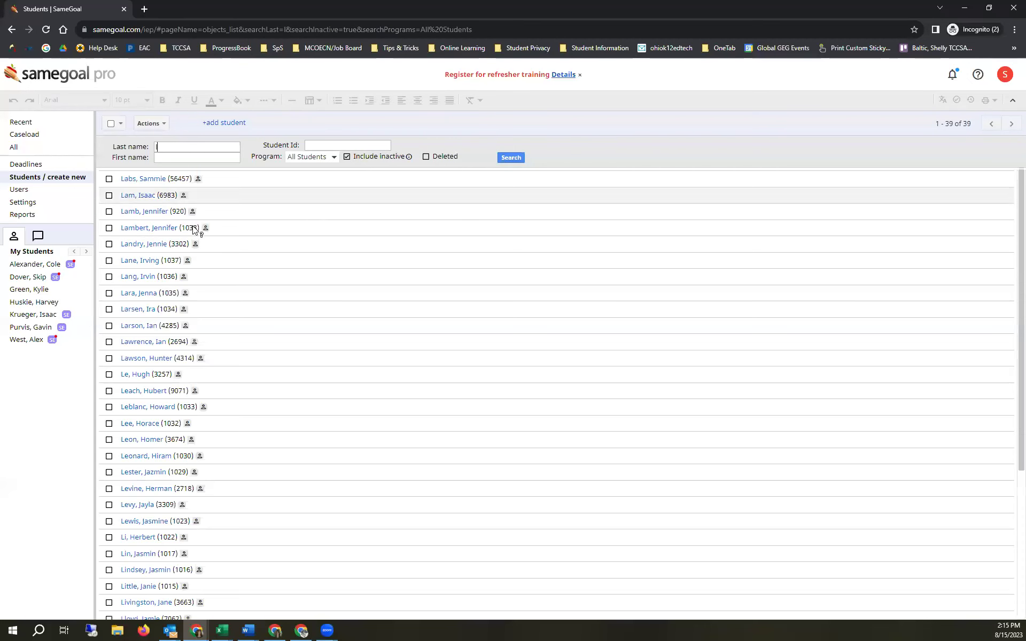
pyautogui.moveTo(197, 180)
pyautogui.moveTo(194, 243)
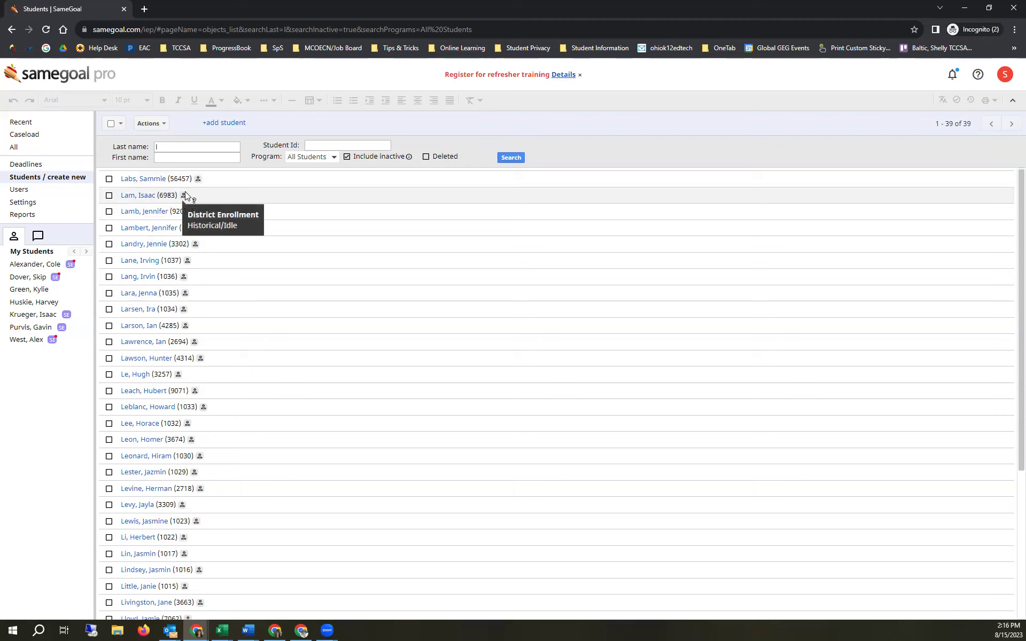
pyautogui.moveTo(70, 264)
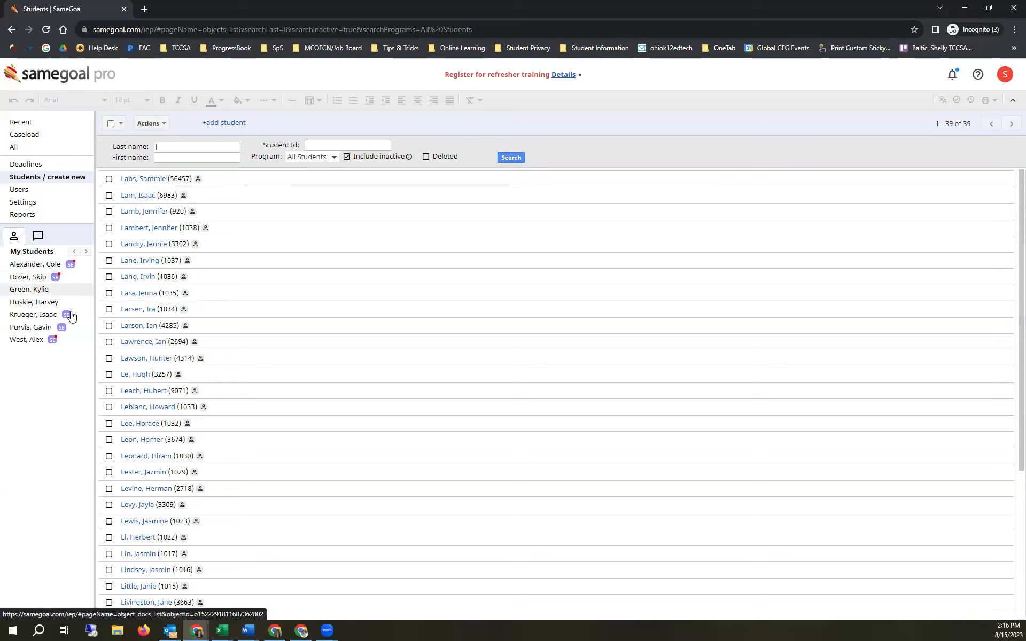
# - Open a My Students entry's Documents page (IEP, Progress Report, Upload), then show all documents
pyautogui.click(32, 289)
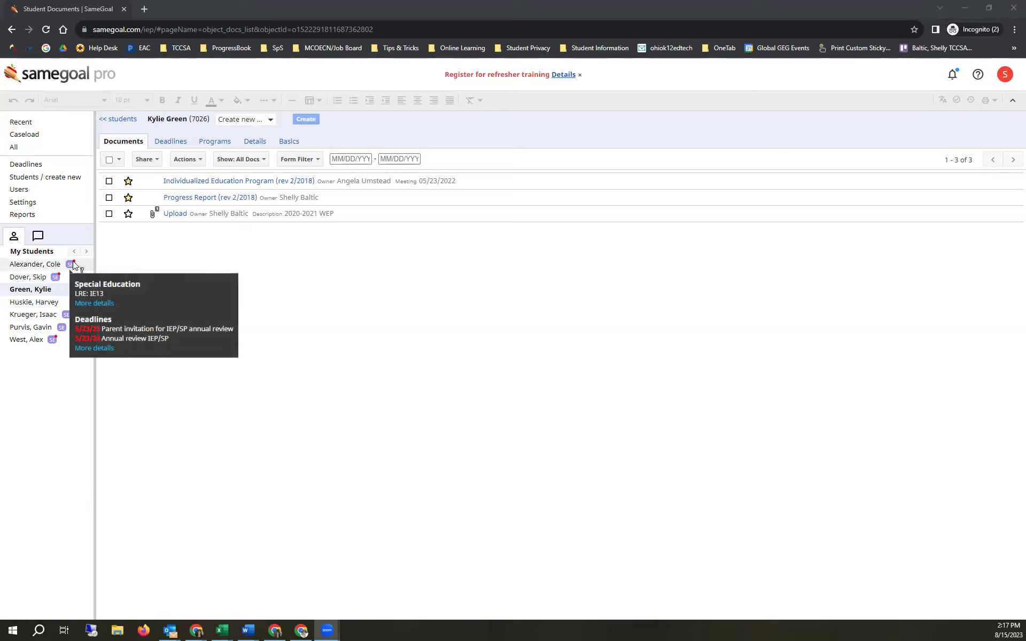
pyautogui.click(67, 150)
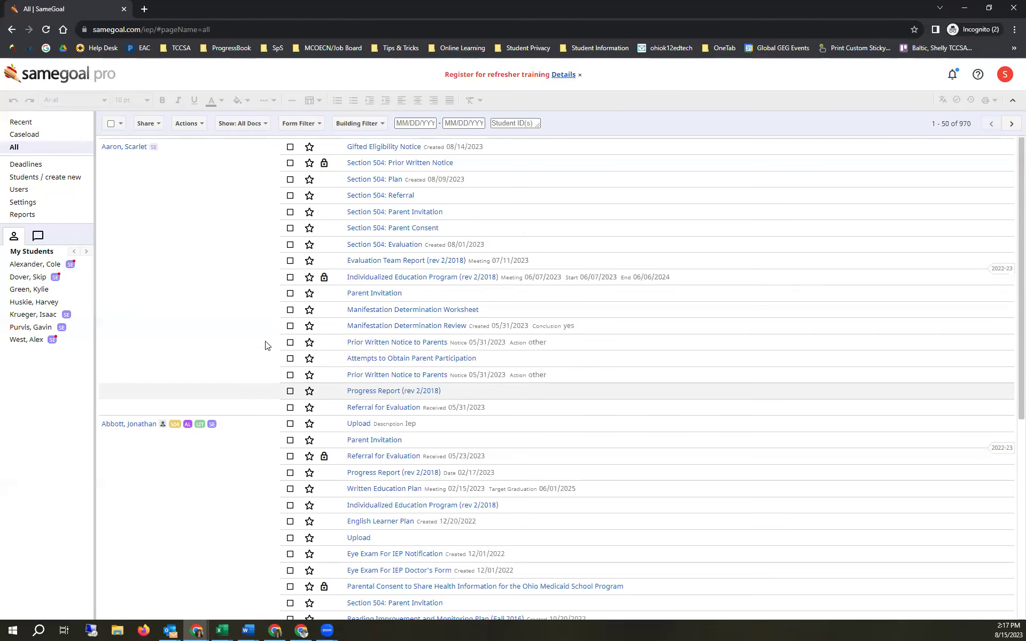
# - Advance the documents list two pages to page 3, then return to Students / create new (students 1–50 of 97)
pyautogui.click(1011, 125)
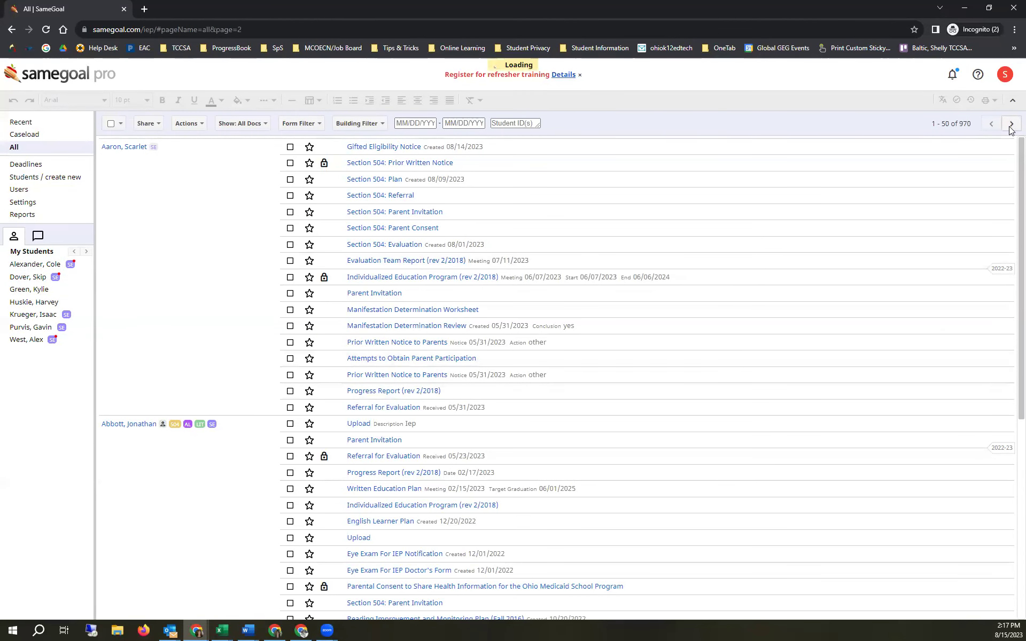
pyautogui.click(1010, 124)
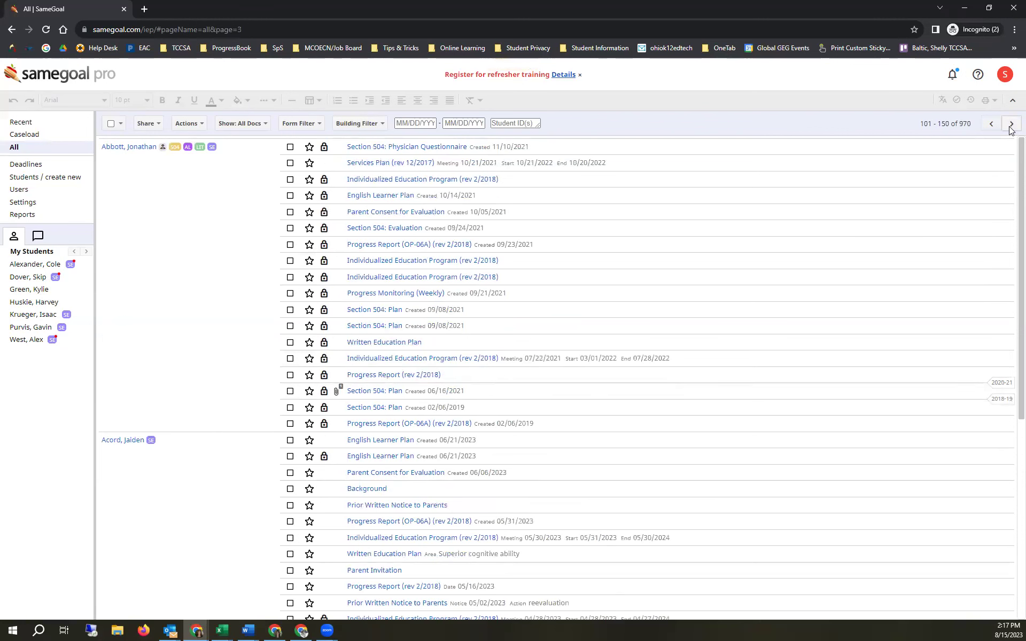
pyautogui.click(72, 176)
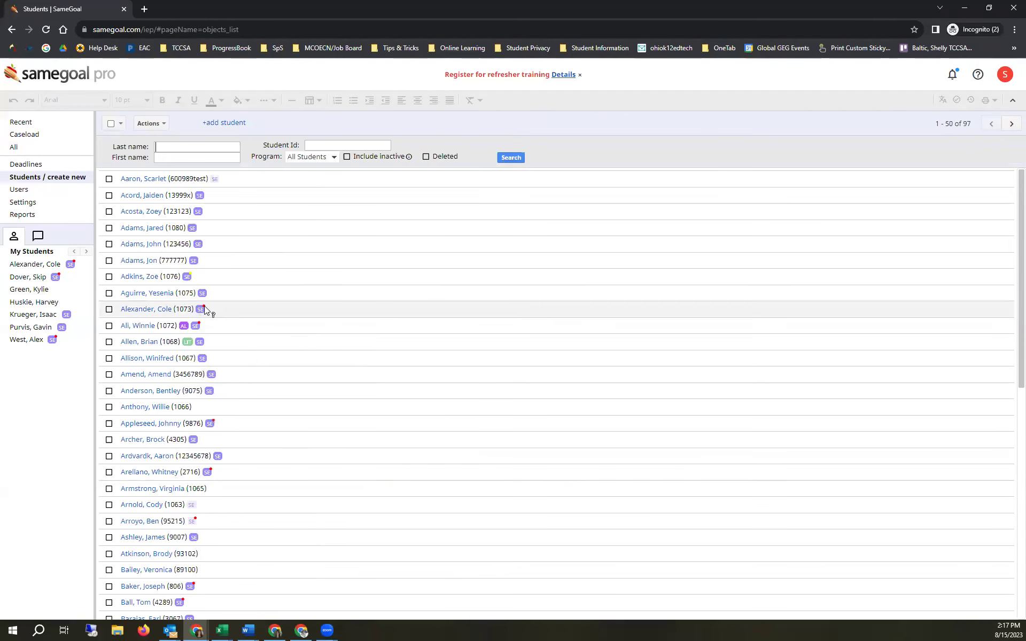
# - Open a My Students entry's Documents page, showing an IEP, a Progress Report and an Upload
pyautogui.moveTo(204, 306)
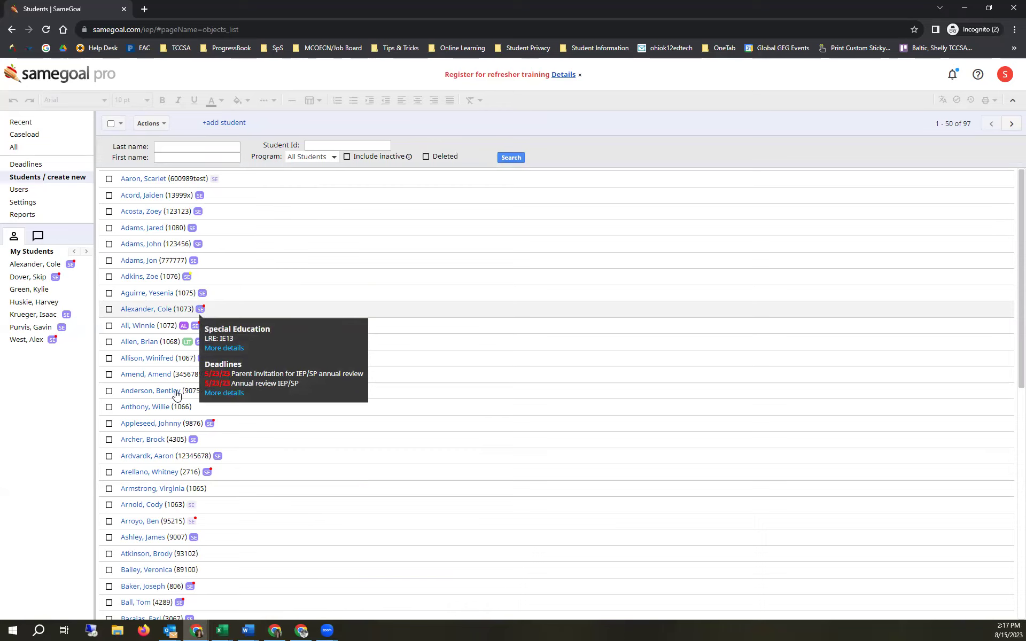
pyautogui.scroll(-5, 178, 394)
pyautogui.scroll(-3, 178, 394)
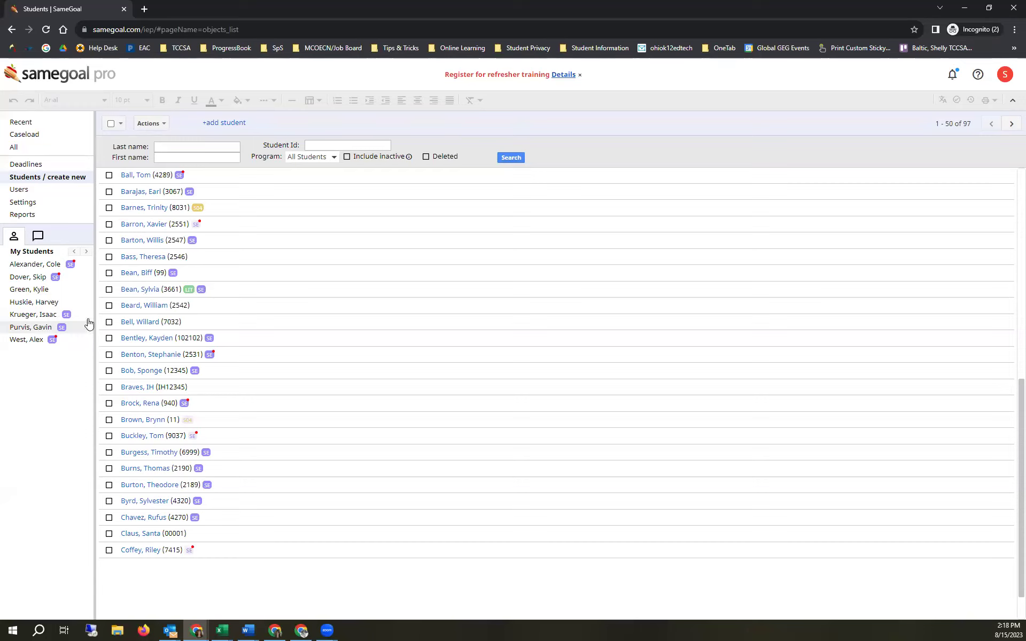
pyautogui.click(47, 291)
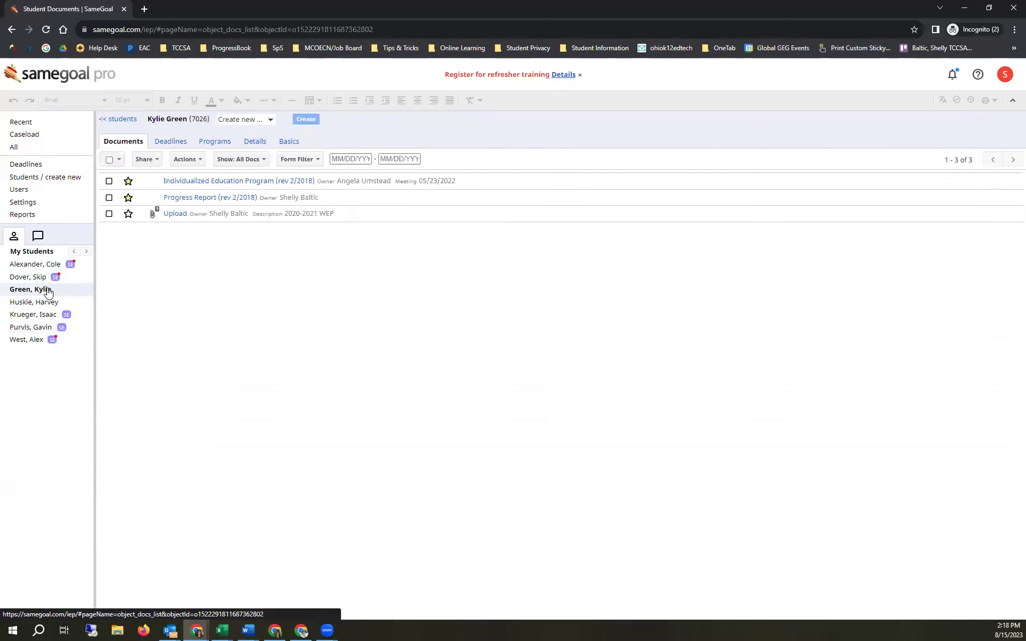
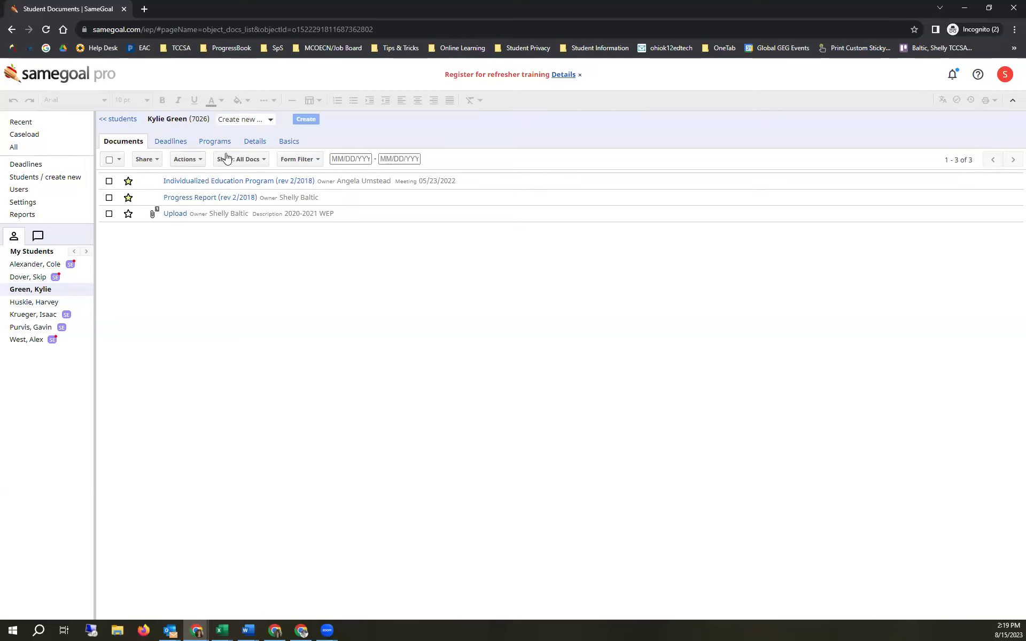
# - Open the student's IEP, then browse the form-type filter options on their documents list
pyautogui.click(191, 181)
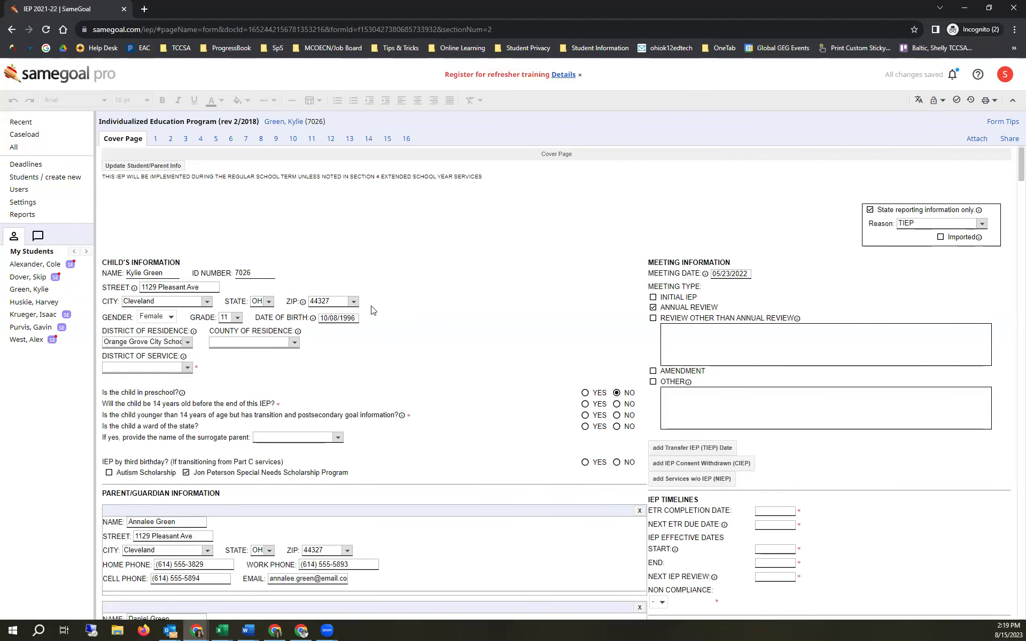
pyautogui.click(282, 122)
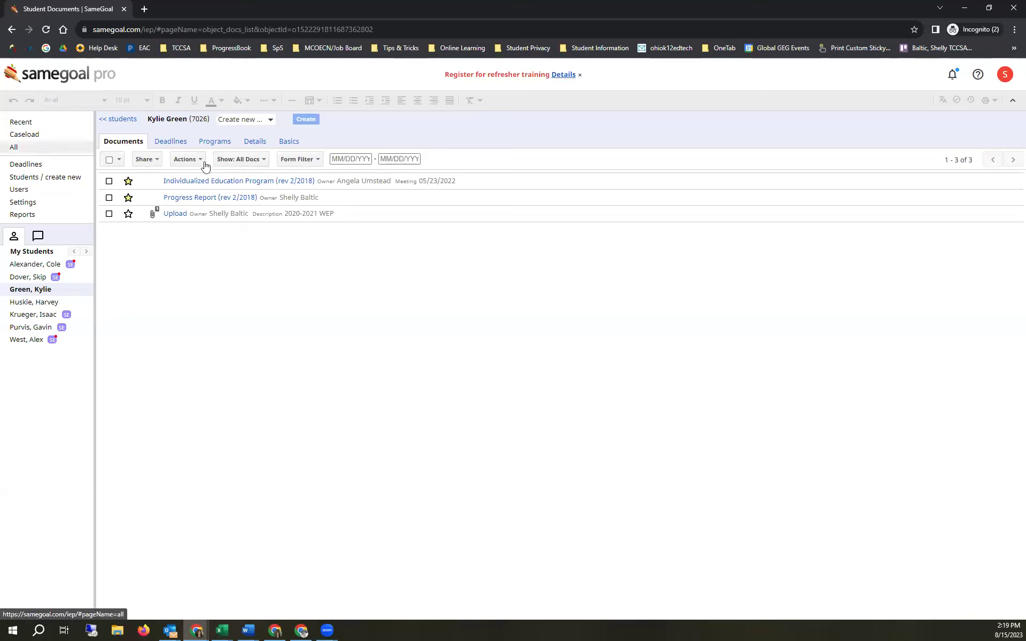
pyautogui.click(259, 160)
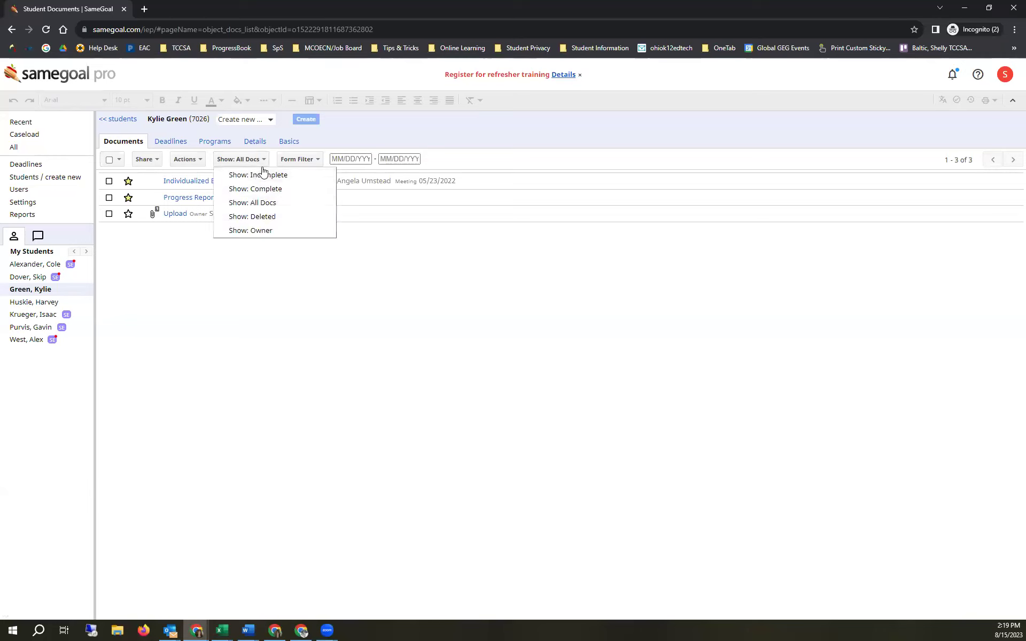
pyautogui.click(294, 160)
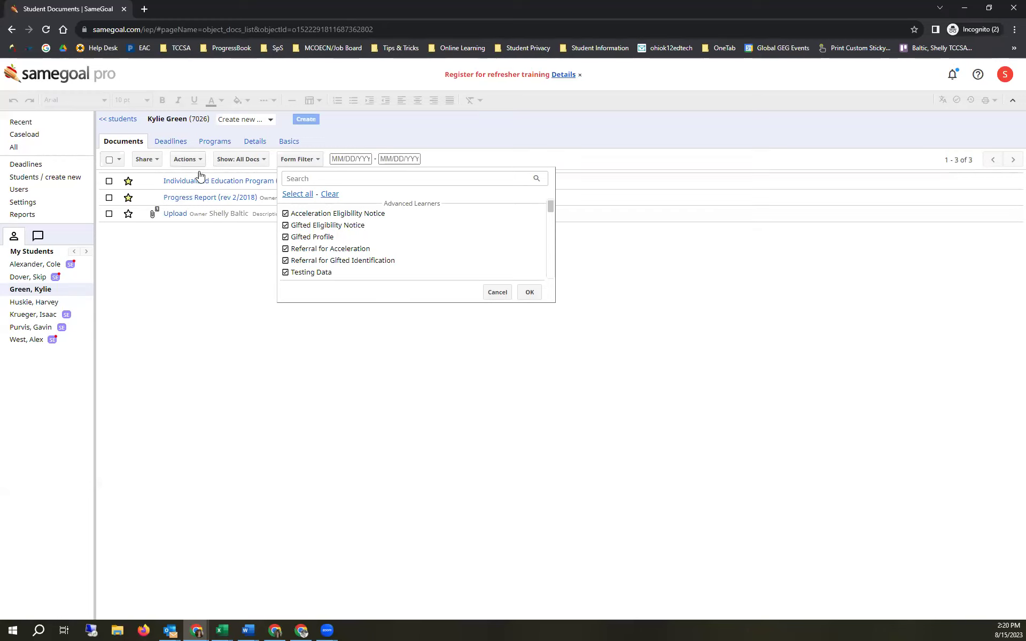
pyautogui.click(213, 271)
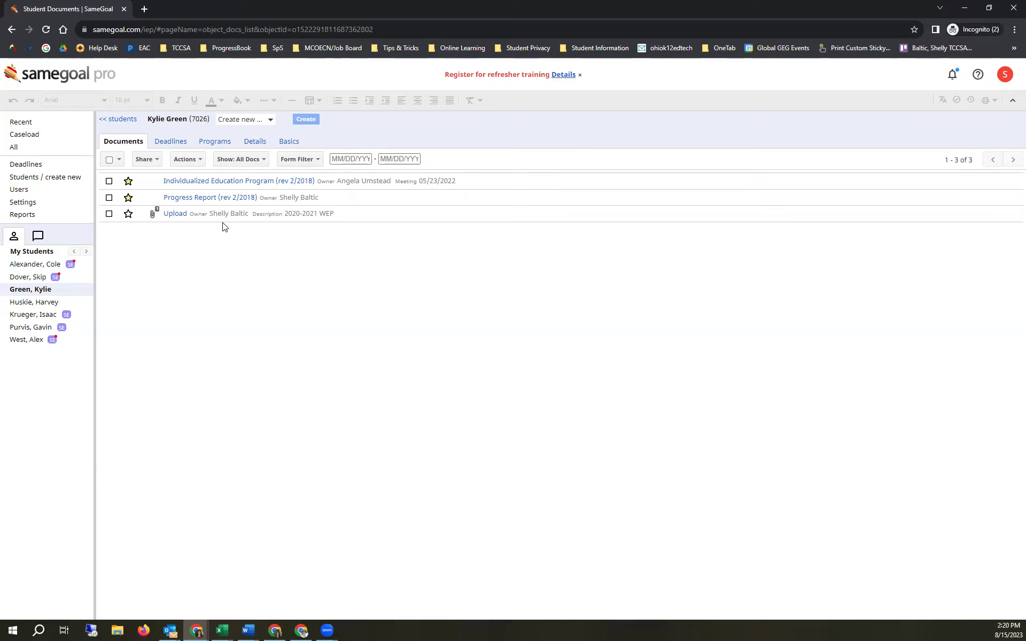
# - Review two students' deadlines, including the parent invitation details, then go to the full student list
pyautogui.click(179, 145)
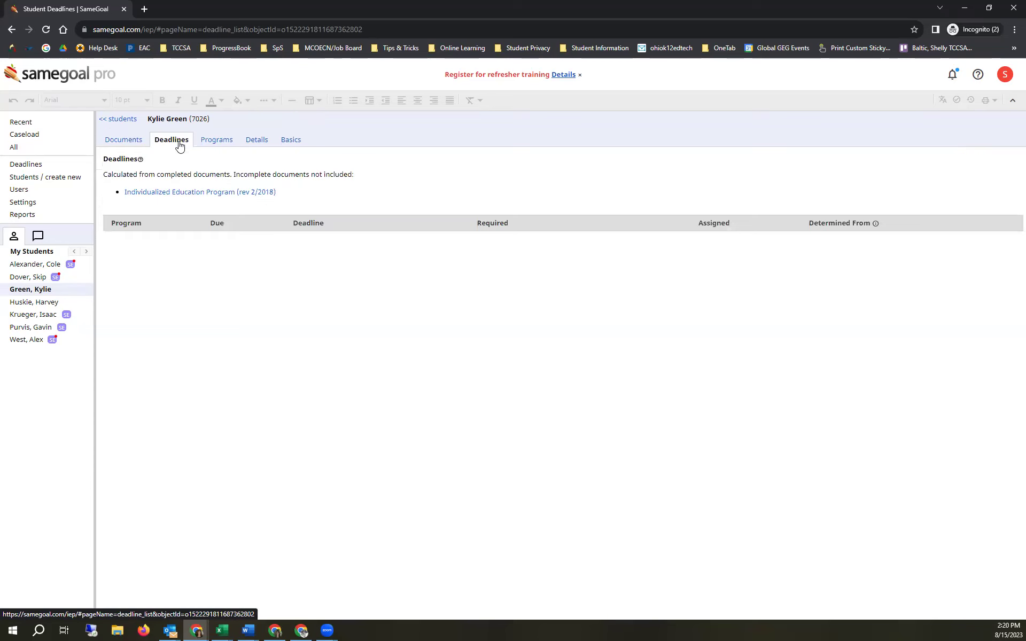
pyautogui.click(37, 266)
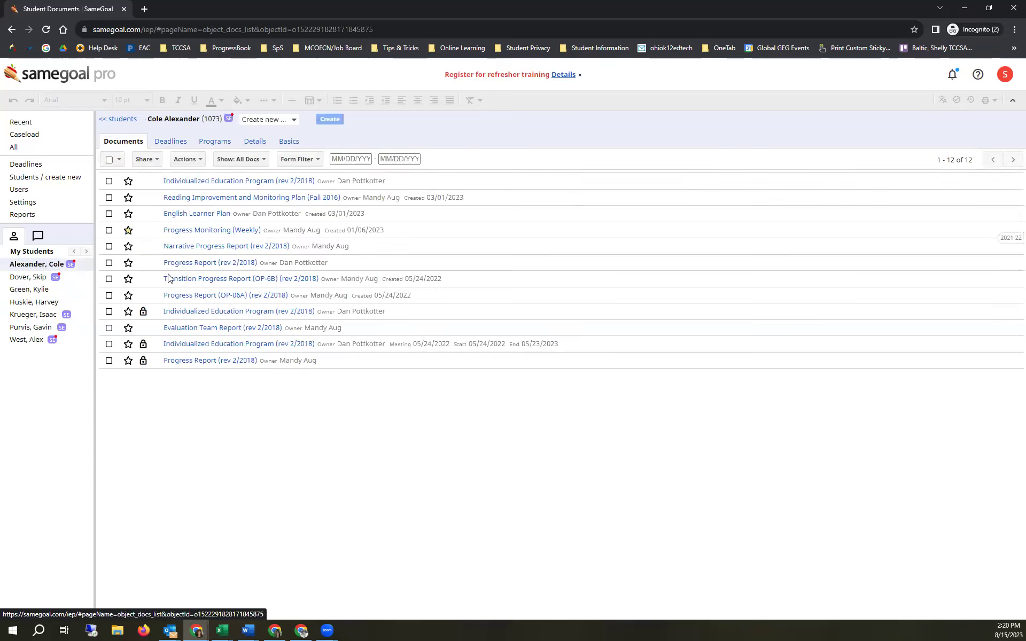
pyautogui.click(179, 145)
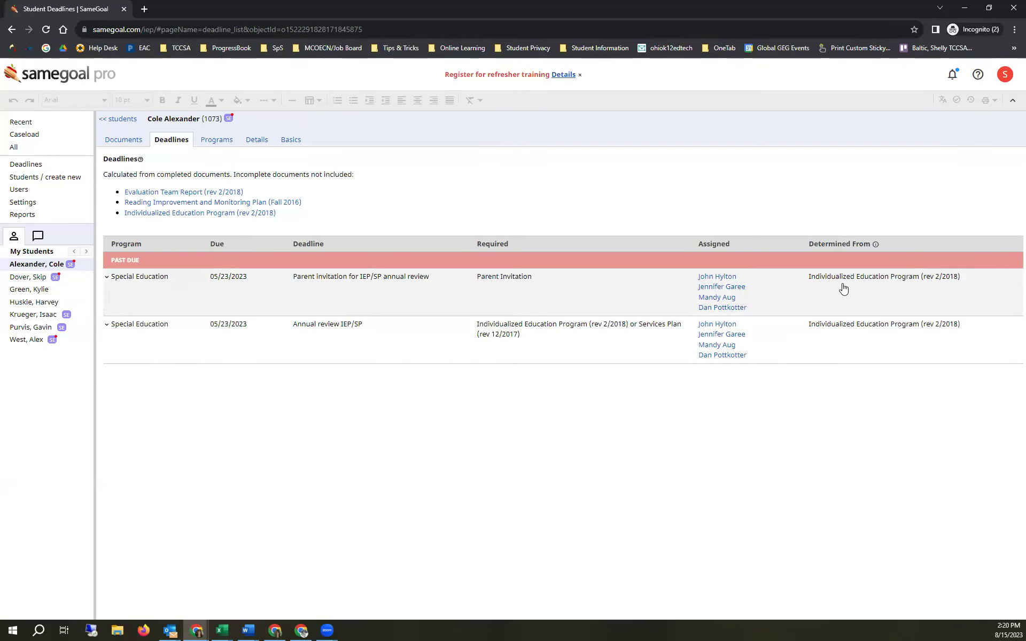
pyautogui.click(107, 278)
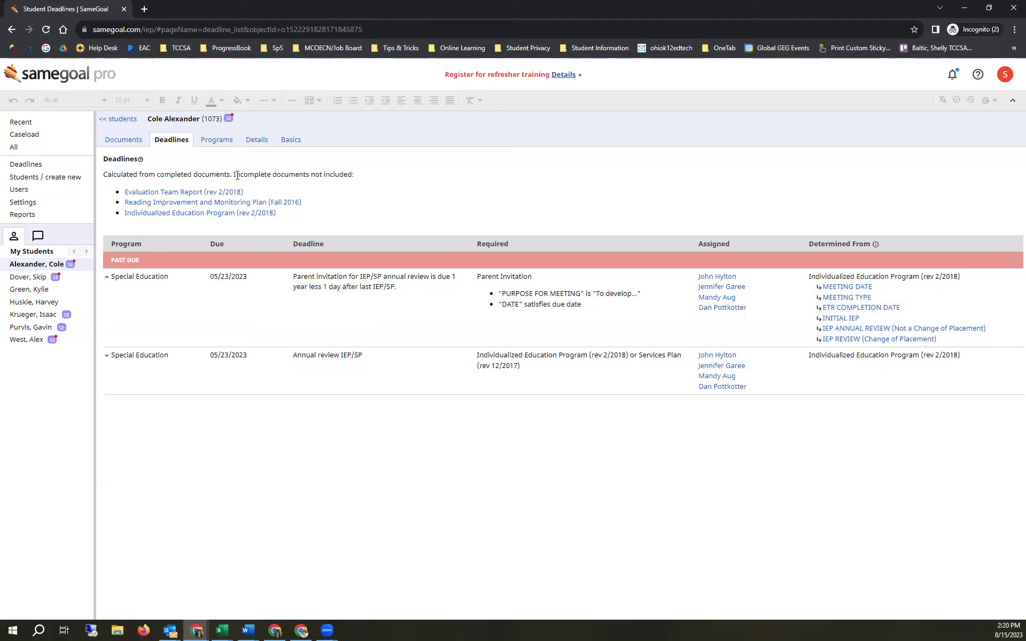
pyautogui.moveTo(234, 175); pyautogui.dragTo(349, 177)
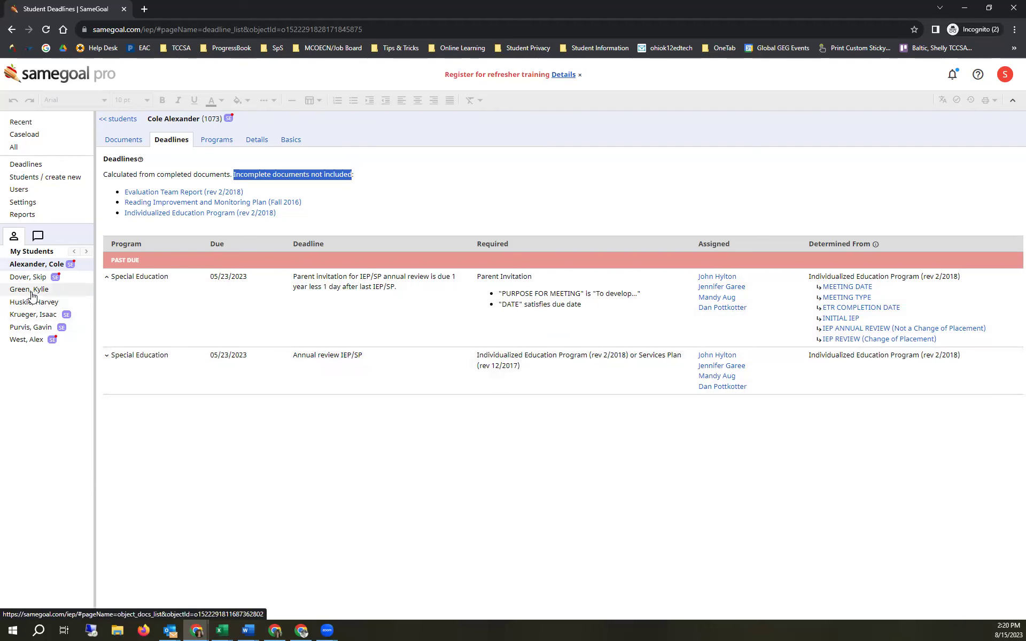
pyautogui.click(35, 184)
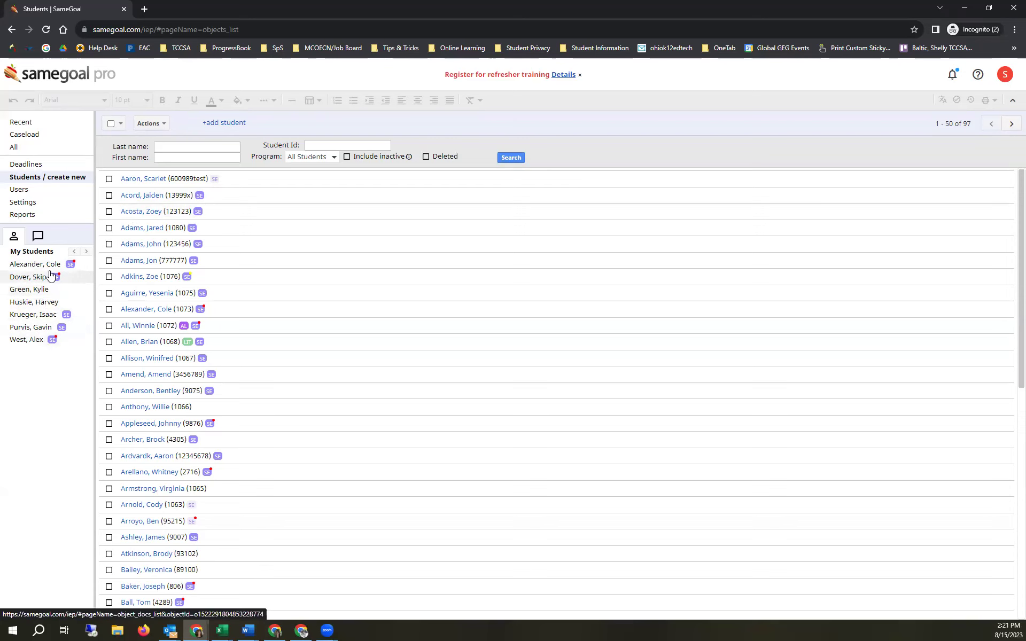
# - Open another student's documents, star their IEP, and view the 14-document caseload list
pyautogui.click(138, 214)
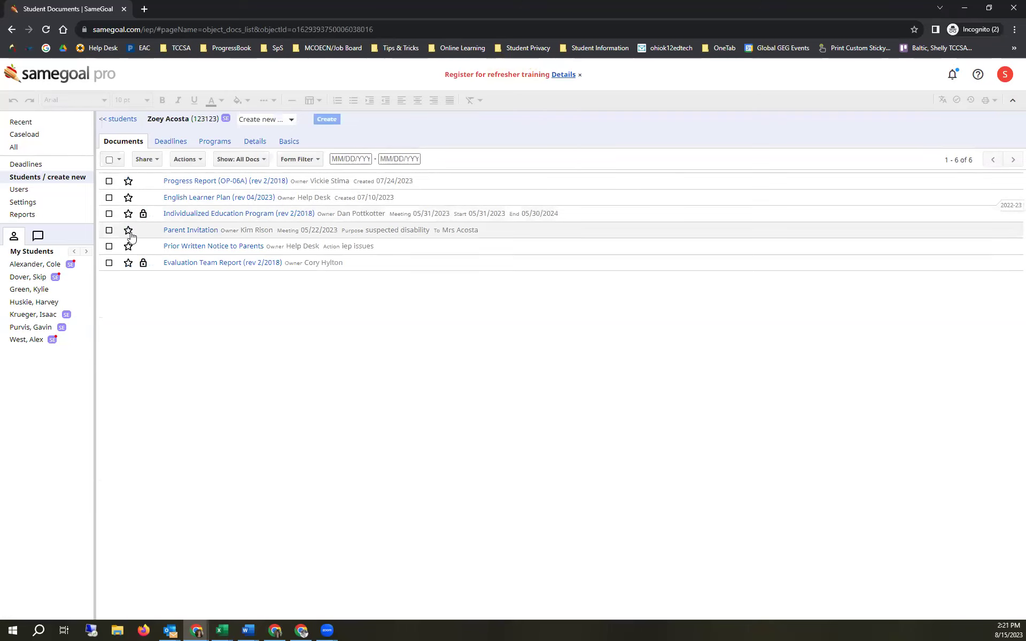
pyautogui.click(127, 215)
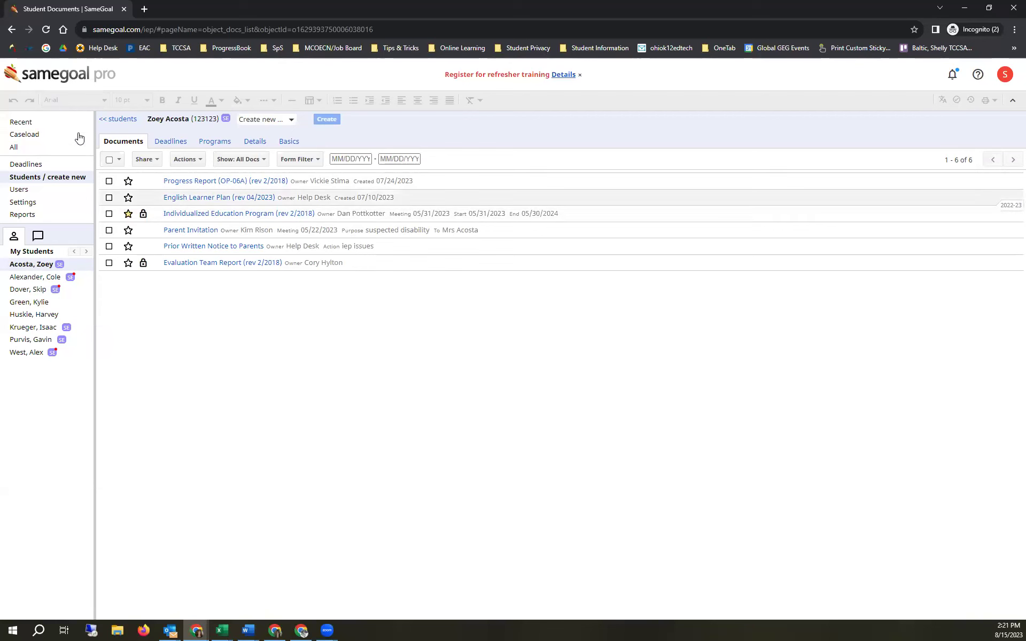
pyautogui.click(61, 135)
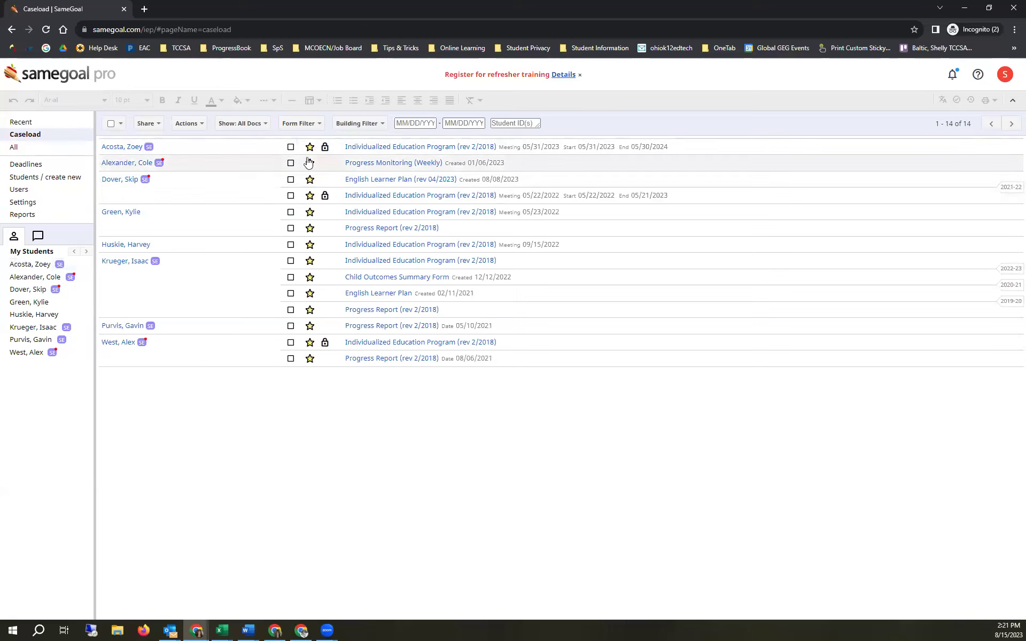
# - Open the student's documents from Caseload, go back to Caseload, then view the Recent documents list
pyautogui.click(119, 150)
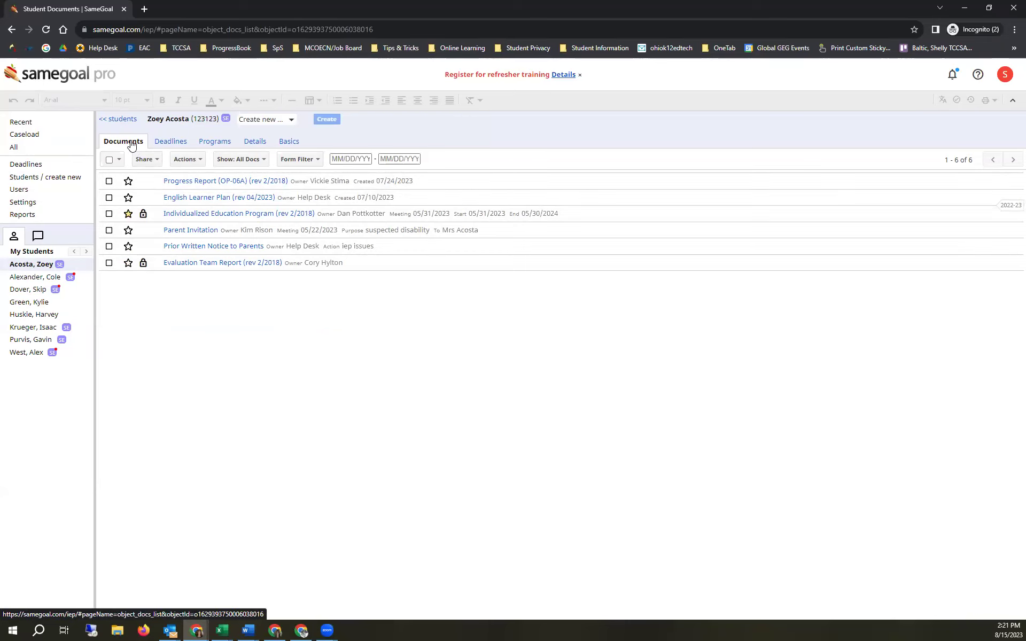
pyautogui.click(60, 138)
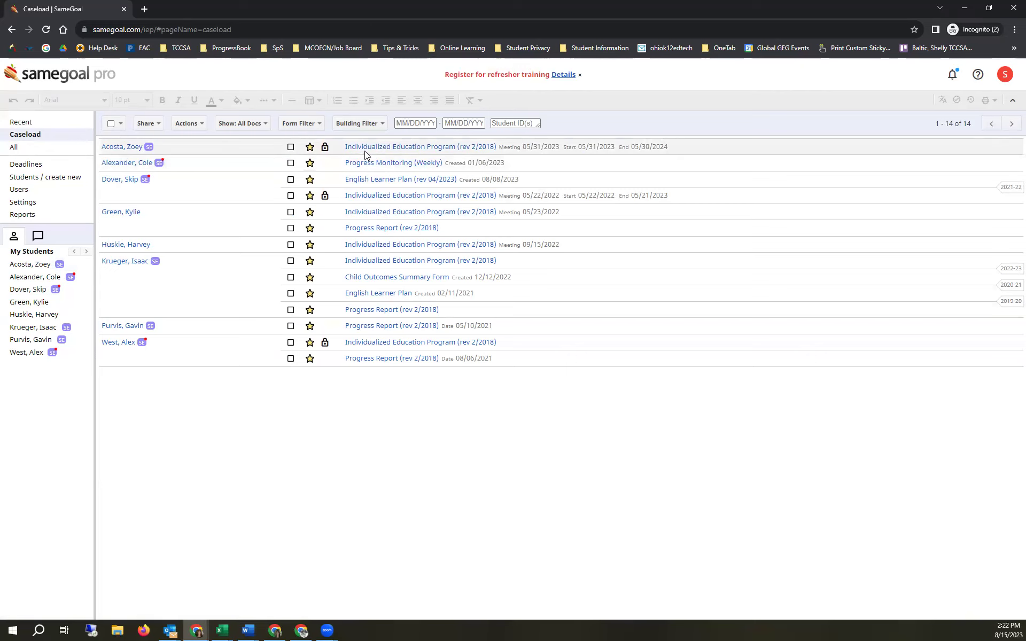
pyautogui.click(34, 126)
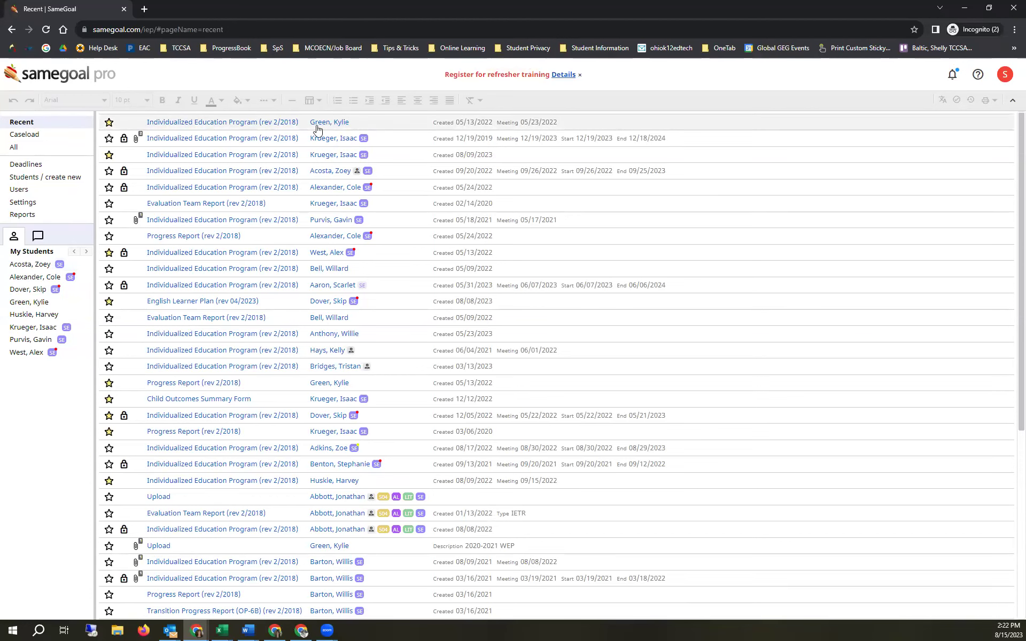
# - Open the student's Progress Report (OP-06A), then check Recent and return to the caseload list
pyautogui.click(35, 267)
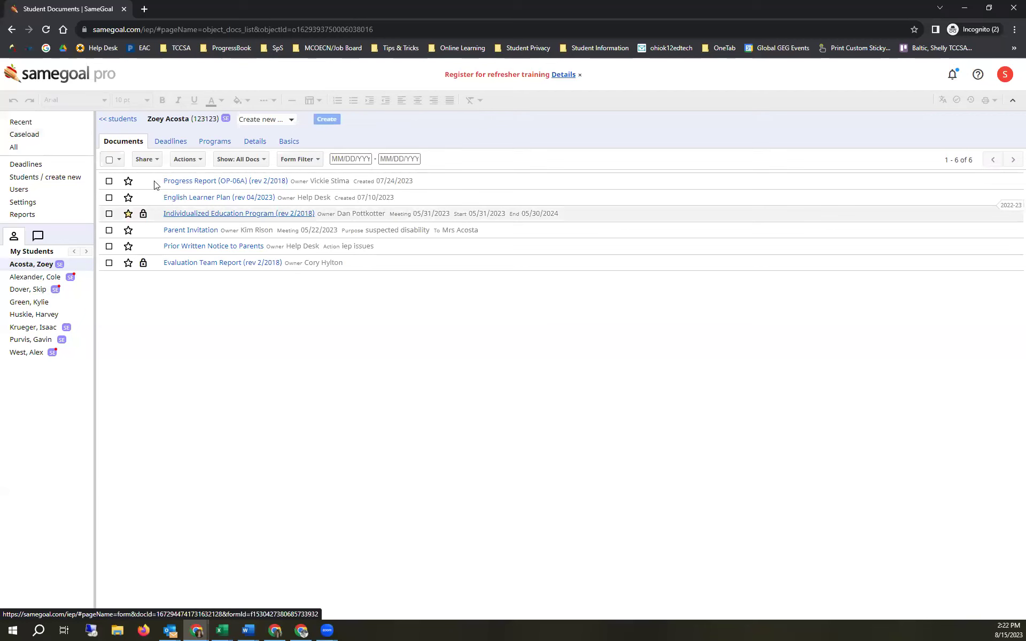
pyautogui.click(186, 181)
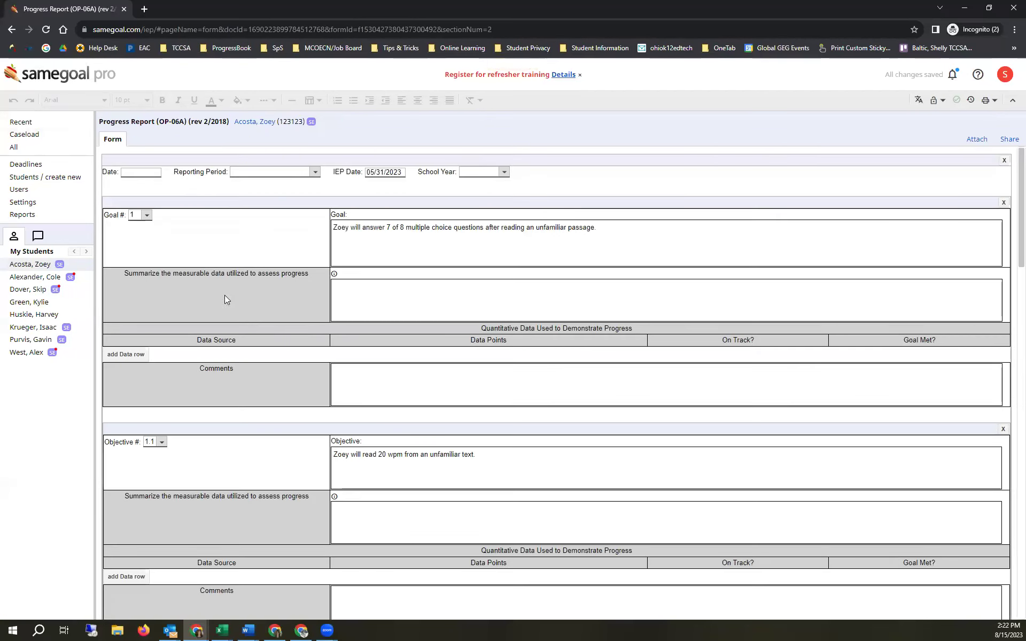
pyautogui.click(48, 126)
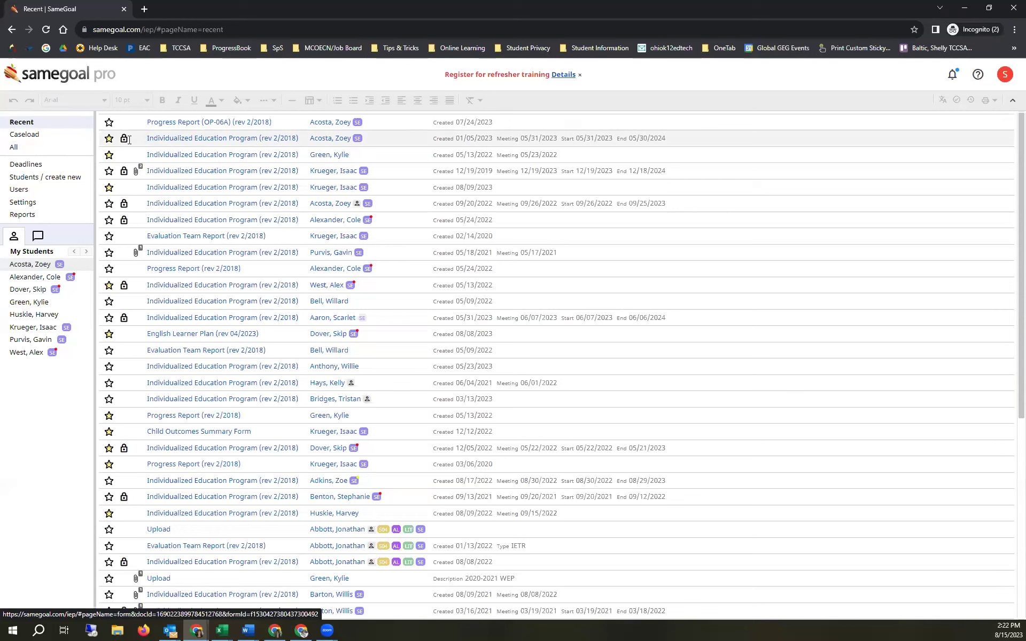
pyautogui.click(62, 137)
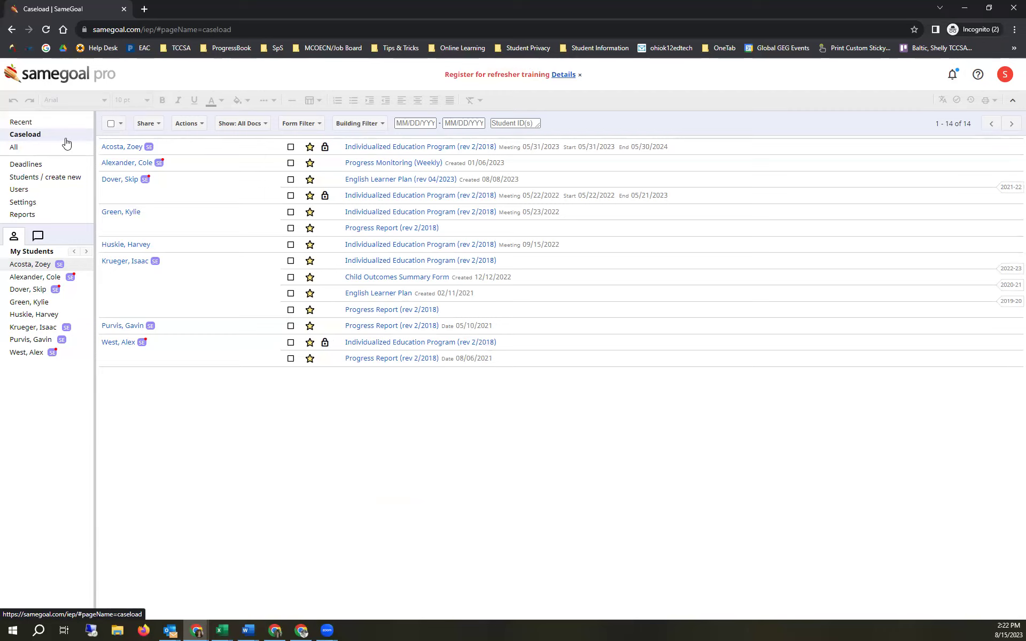
# - Remove the student's IEP from the caseload and search students by first name 'zoey'
pyautogui.click(310, 147)
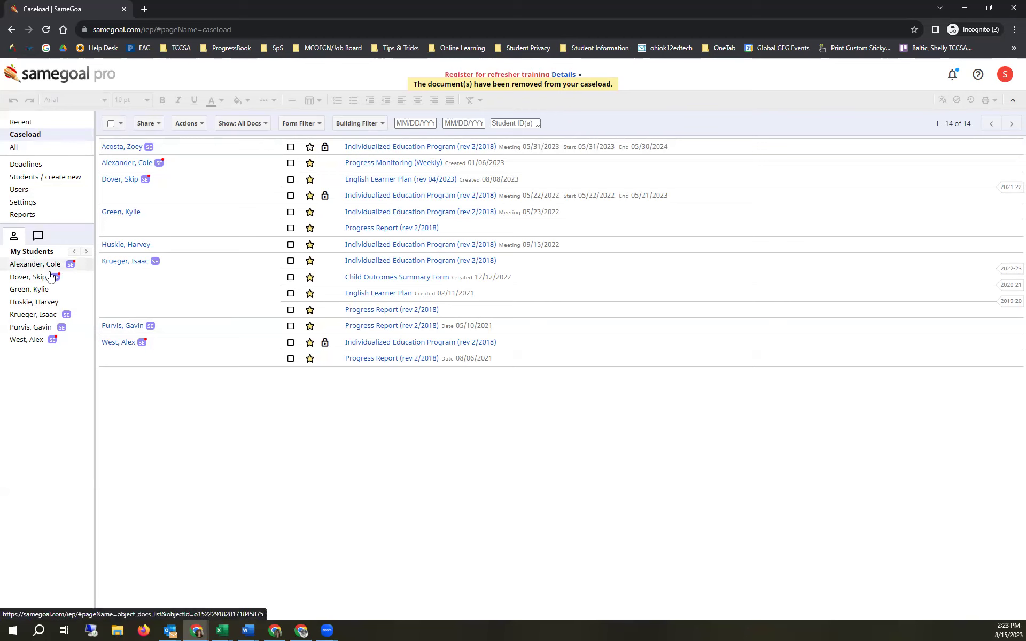
pyautogui.click(41, 180)
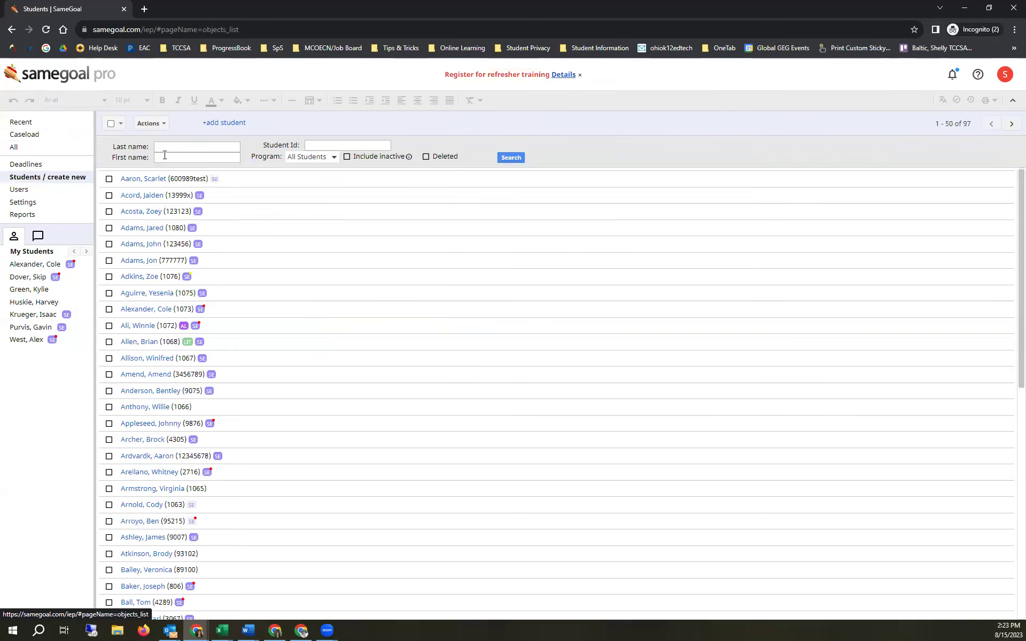
pyautogui.click(165, 156)
pyautogui.write('zoey')
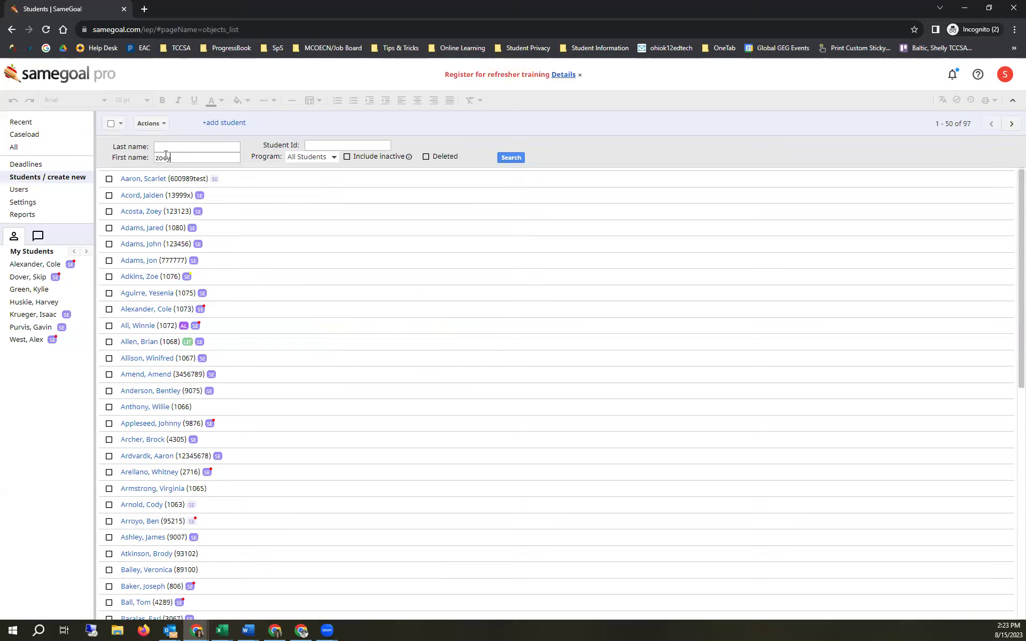
pyautogui.press('Return')
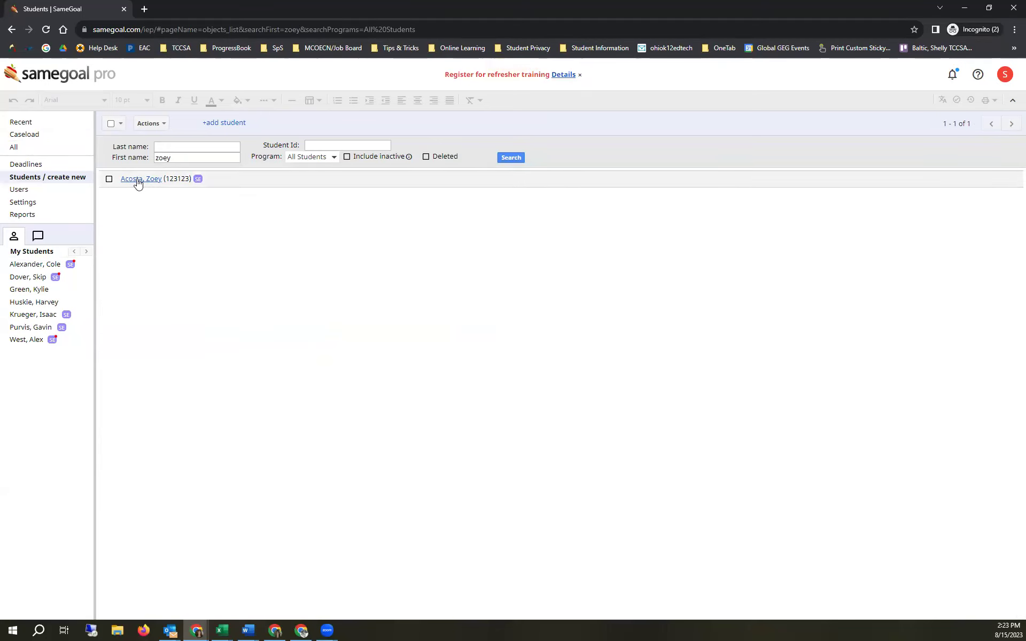
# - Open the matching student's documents, check the caseload, then return to the 97-student list
pyautogui.click(138, 181)
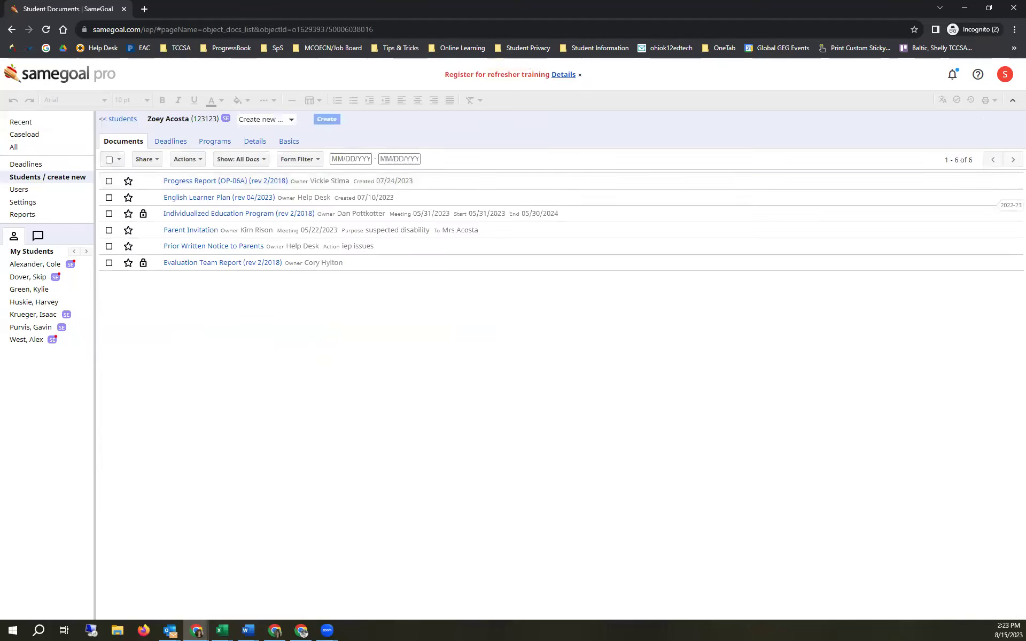
pyautogui.click(68, 135)
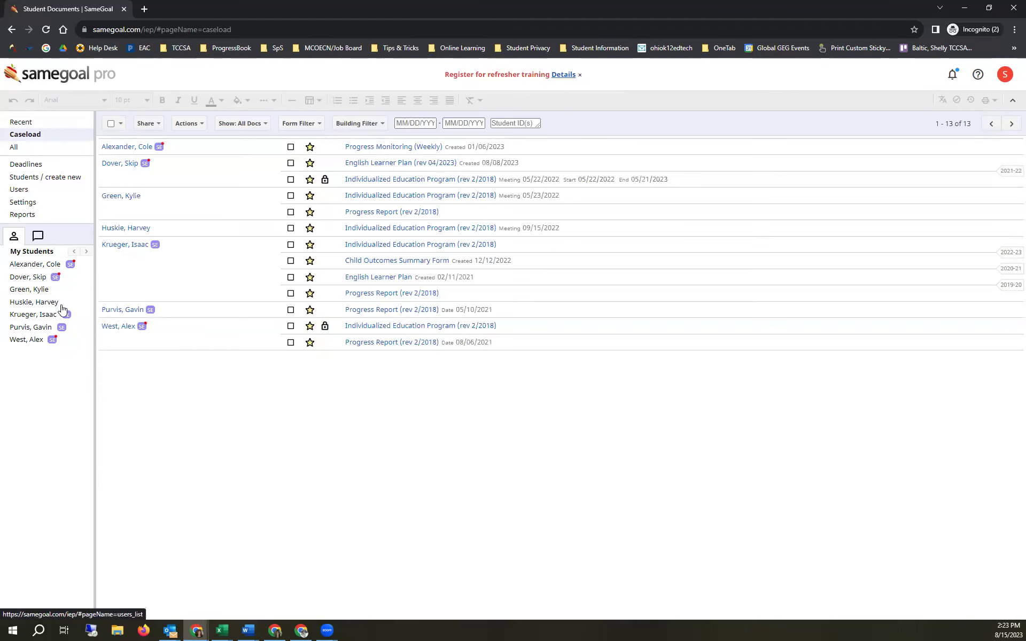
pyautogui.click(43, 179)
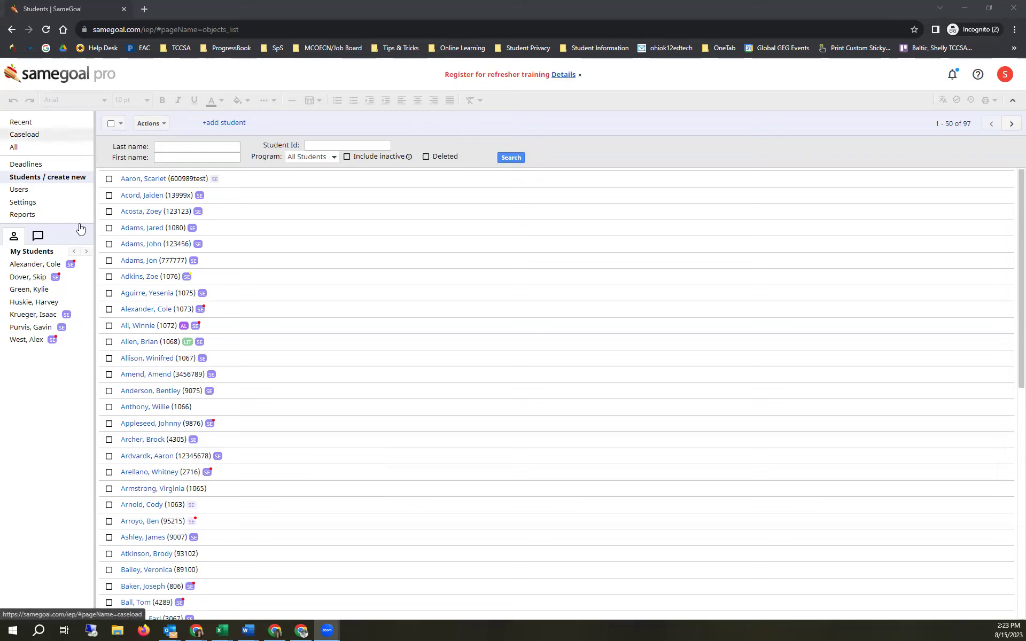
# - Search students by last name 'log' and open the match's empty documents page
pyautogui.click(192, 143)
pyautogui.write('log')
pyautogui.press('Return')
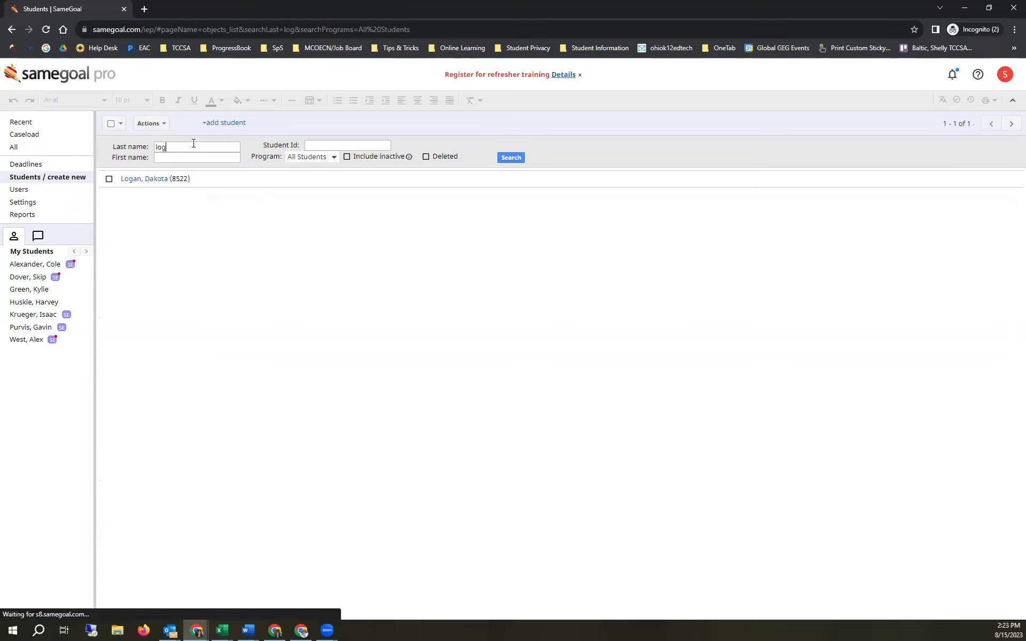
pyautogui.click(145, 180)
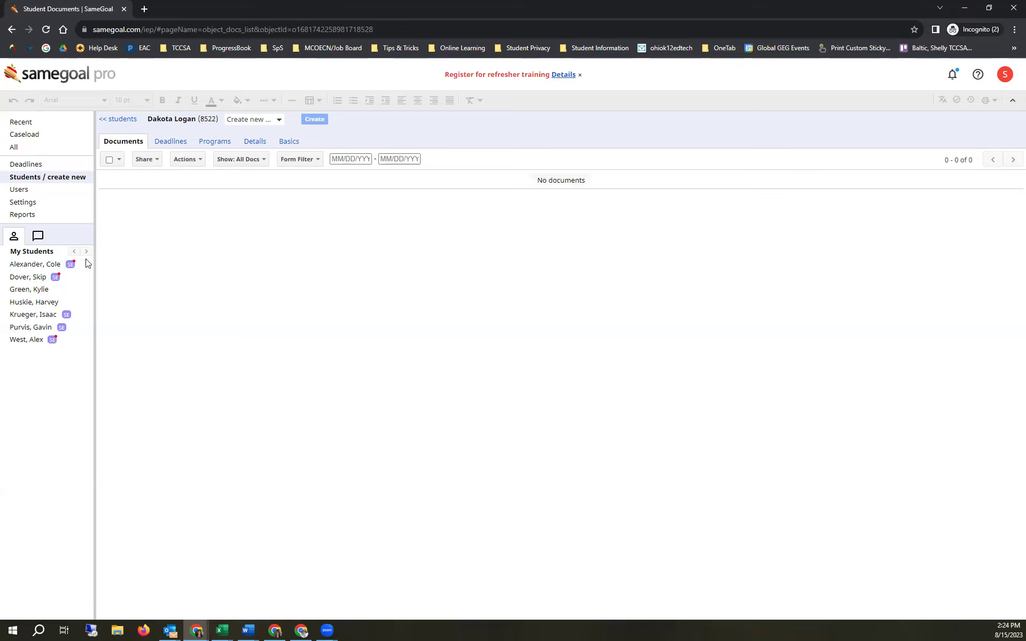
# - Compare another student's documents, then search 'log' again and reopen the matching student
pyautogui.click(36, 293)
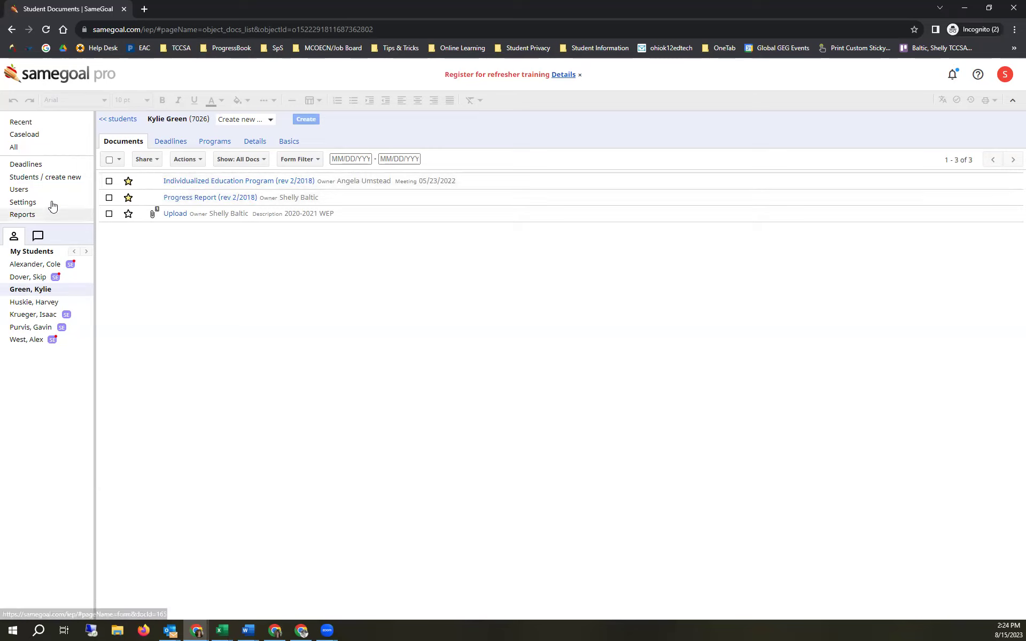
pyautogui.click(51, 177)
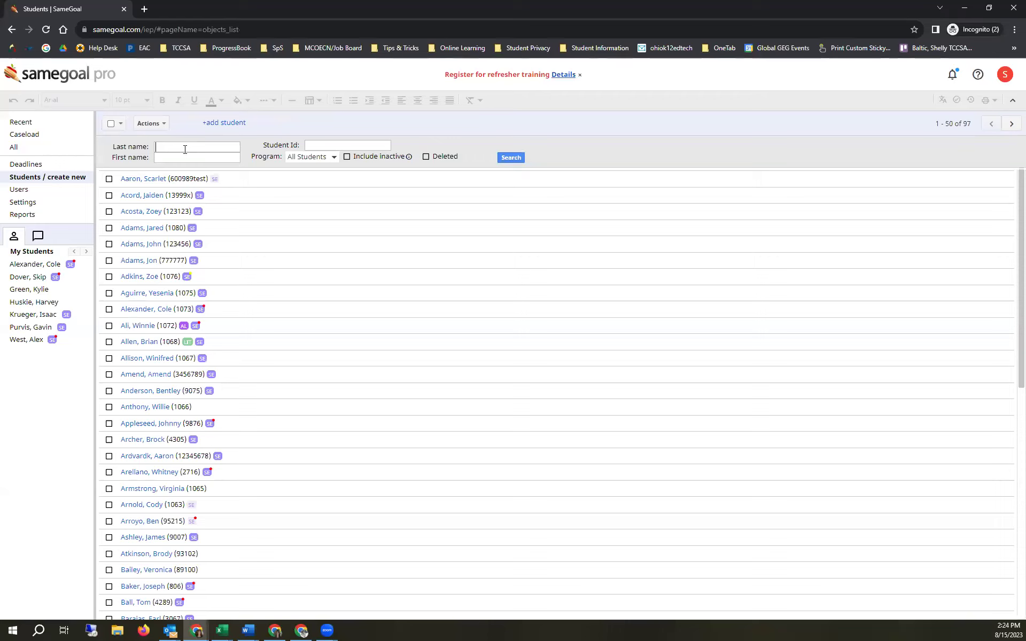
pyautogui.click(185, 150)
pyautogui.write('log')
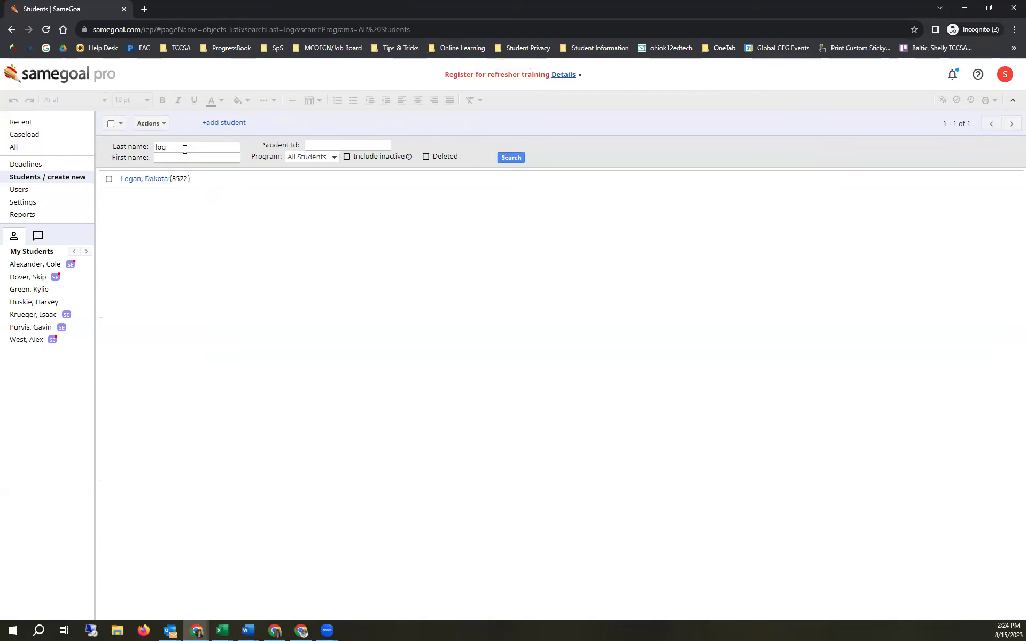
pyautogui.click(144, 178)
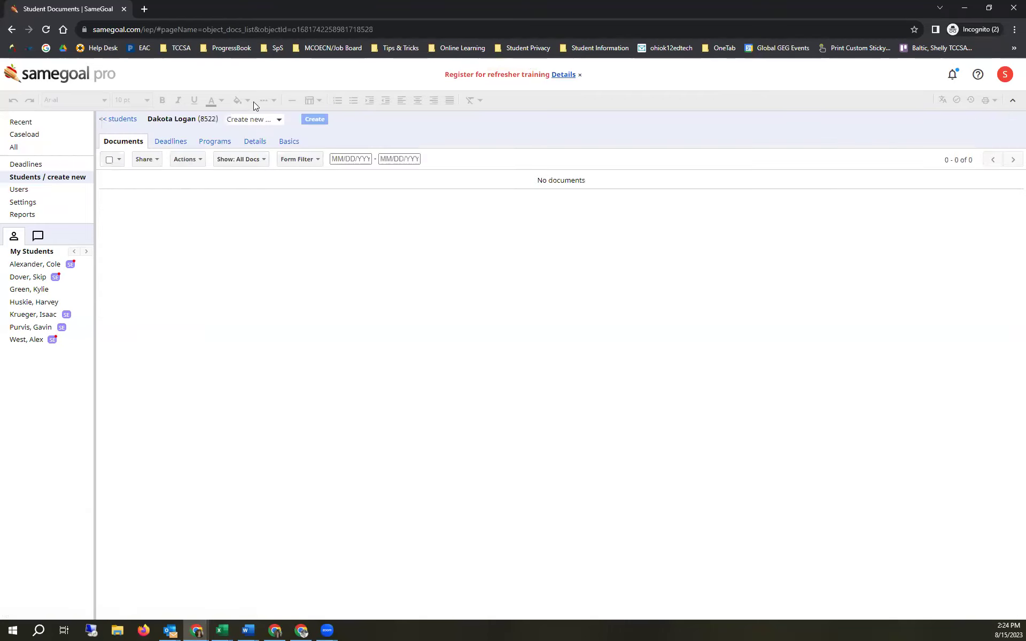
# - Filter the Create new list by 'ind' and create an Individualized Education Program (rev 2/2018)
pyautogui.click(242, 120)
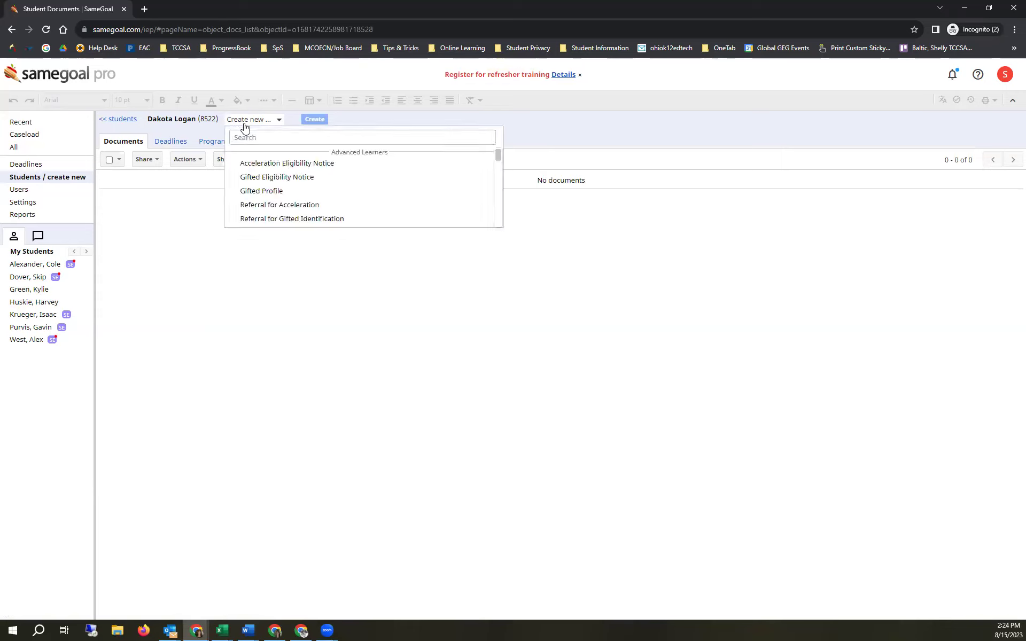
pyautogui.scroll(-5, 260, 163)
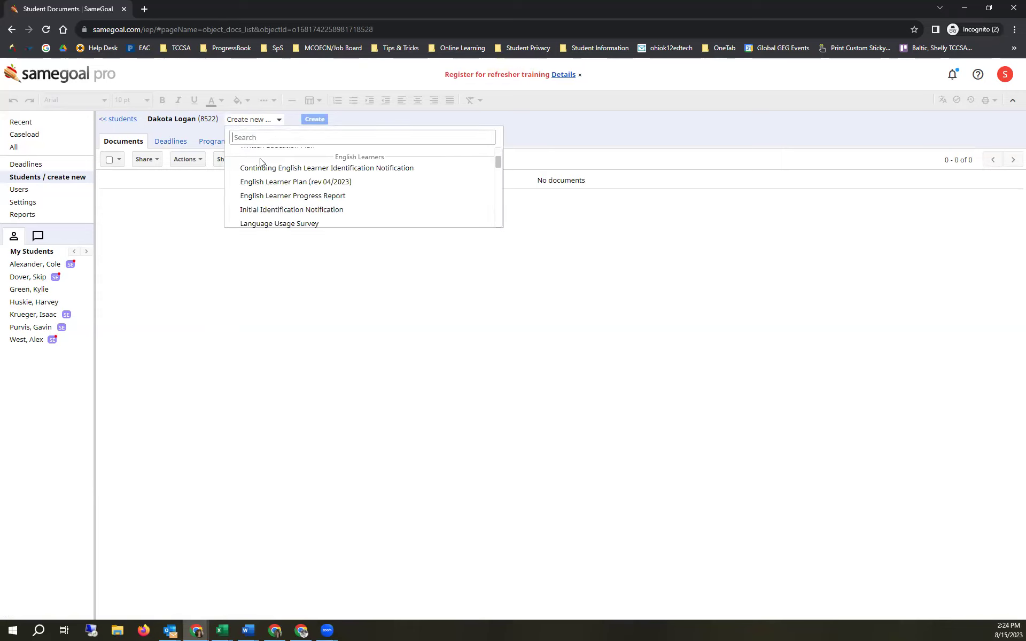
pyautogui.scroll(-3, 260, 162)
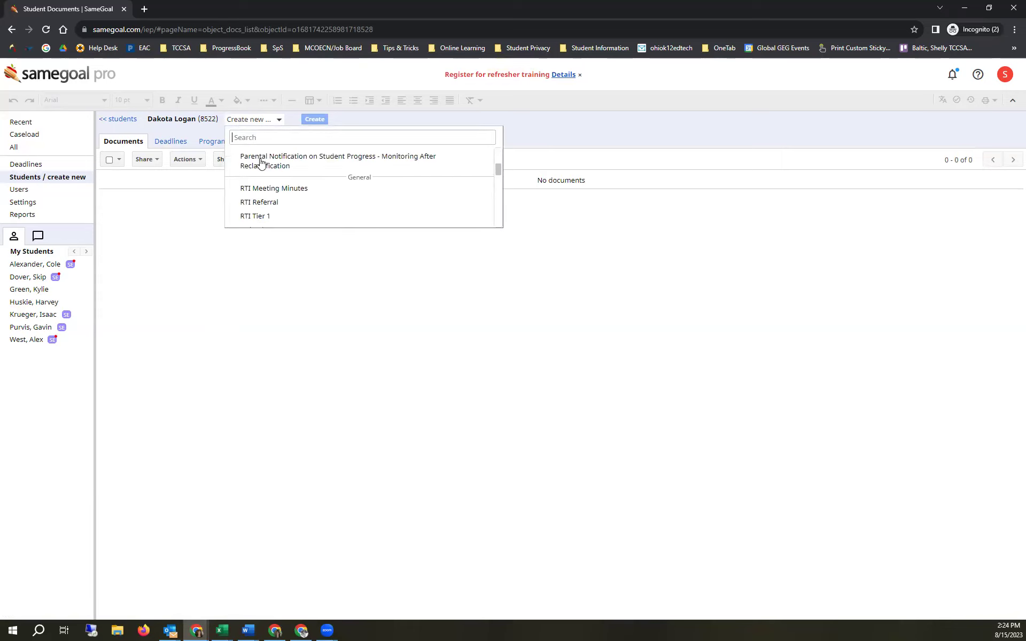
pyautogui.scroll(-8, 261, 163)
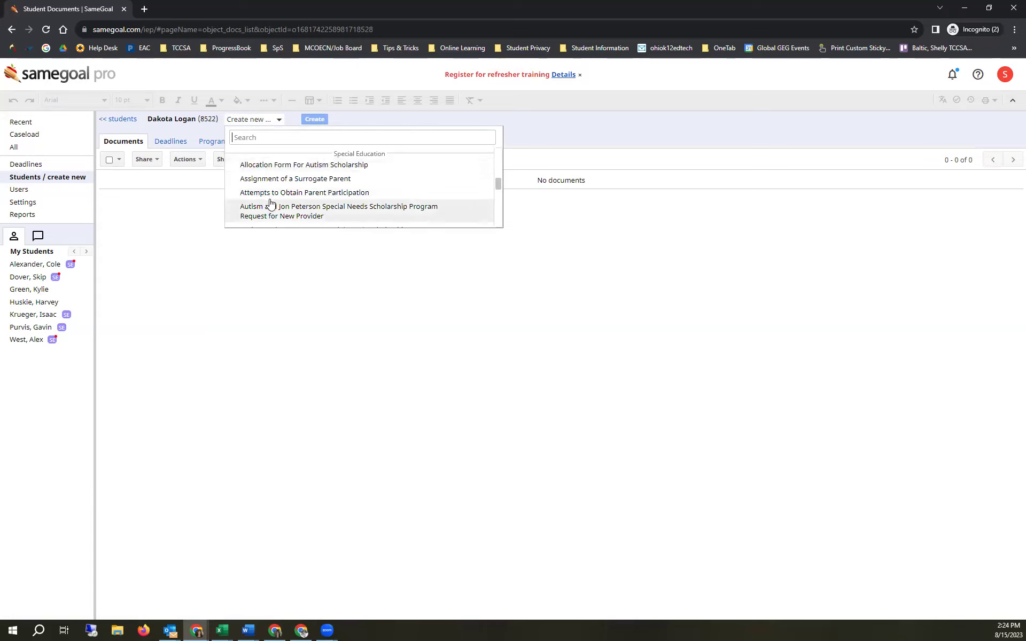
pyautogui.scroll(-2, 271, 205)
pyautogui.scroll(-1, 270, 203)
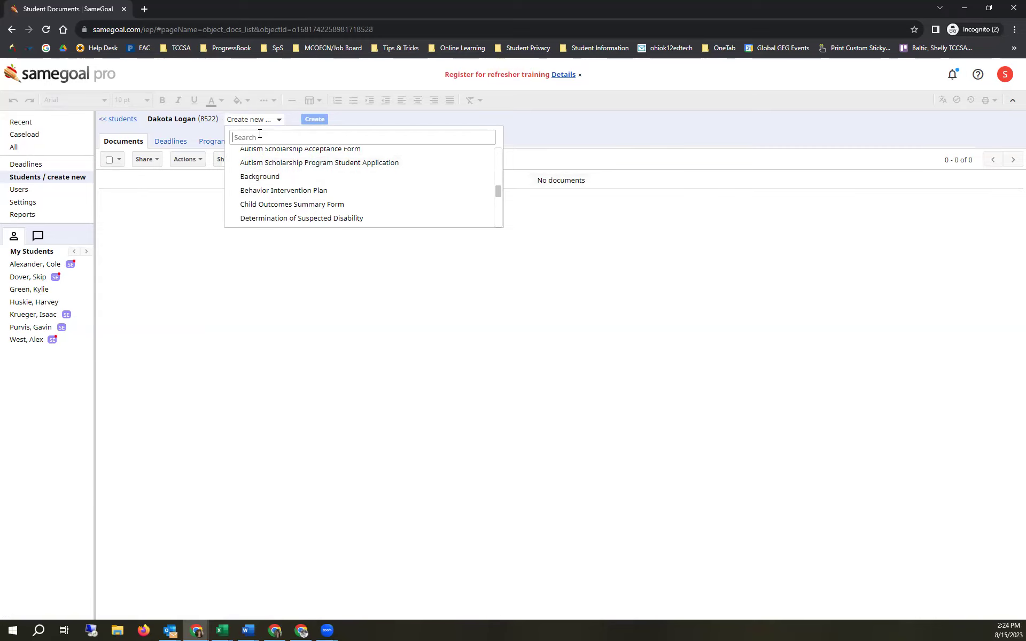
pyautogui.write('ind')
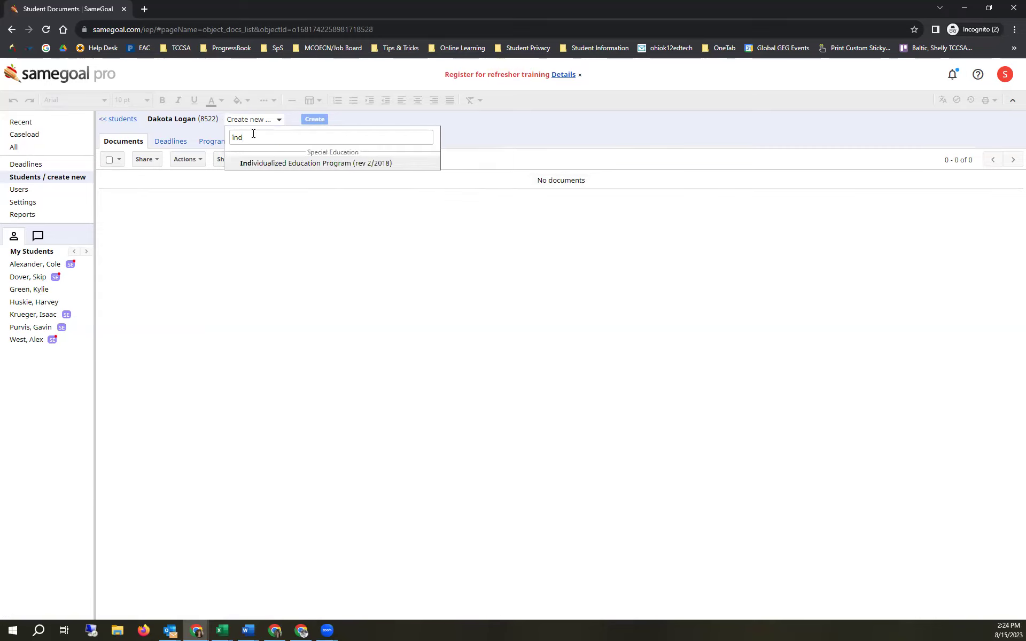
pyautogui.click(271, 163)
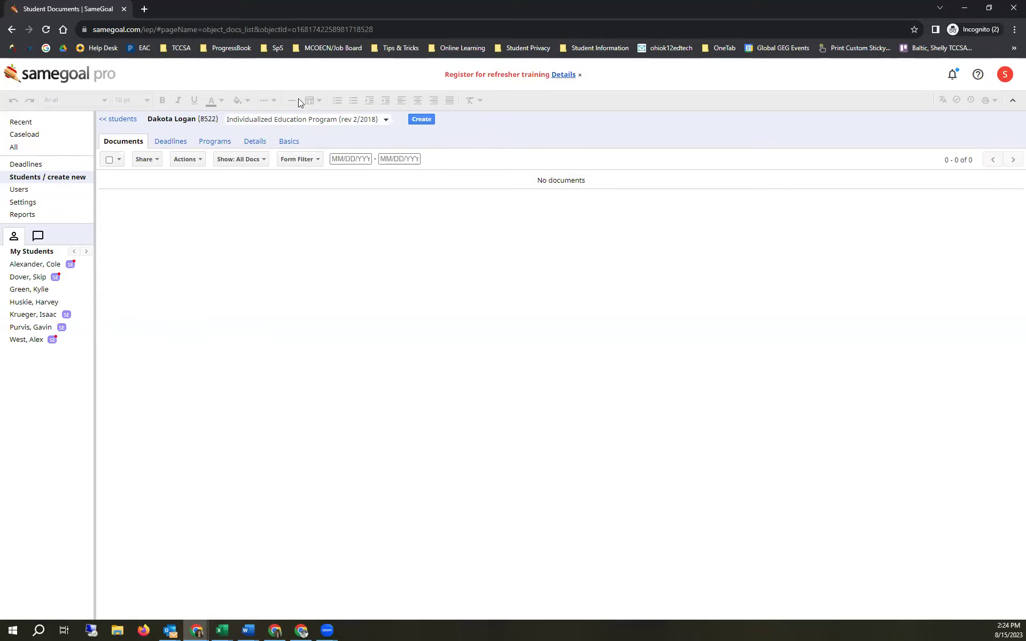
pyautogui.click(422, 119)
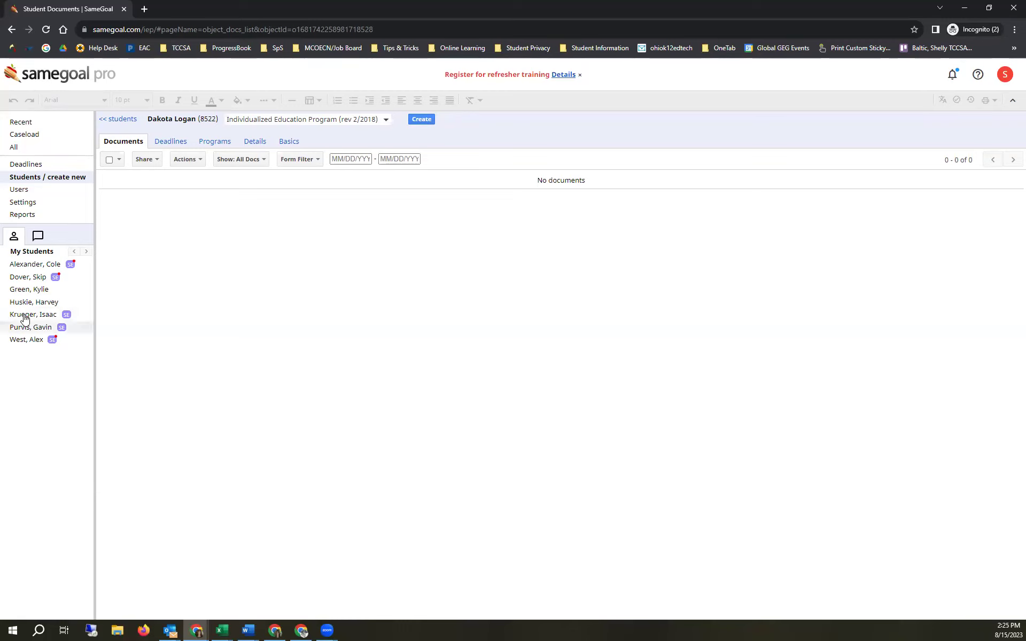
# - Confirm creating the new IEP, check the caseload documents, and open the new IEP
pyautogui.click(421, 119)
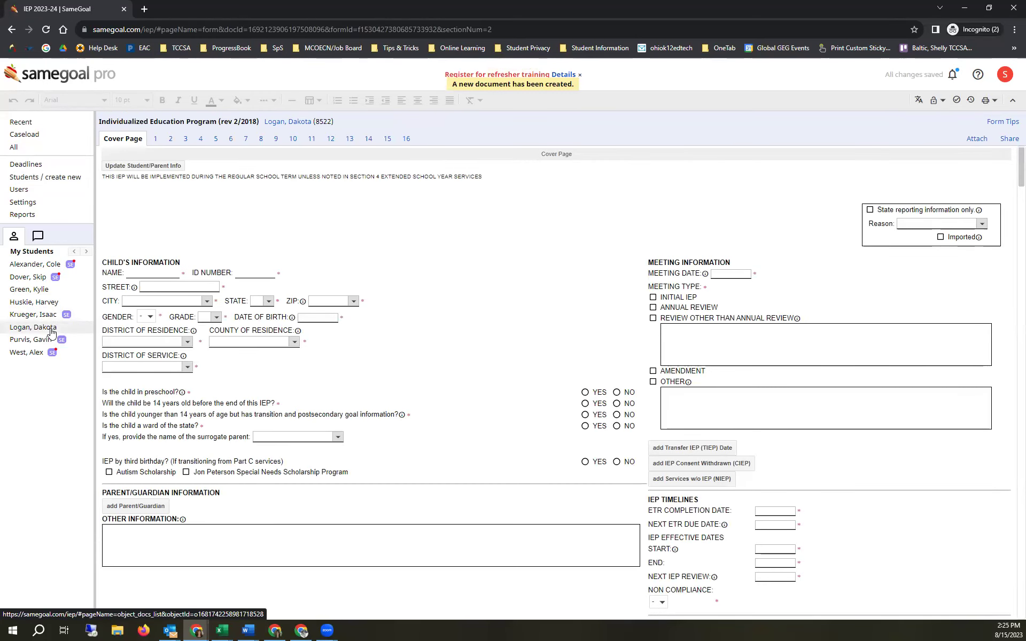
pyautogui.click(52, 332)
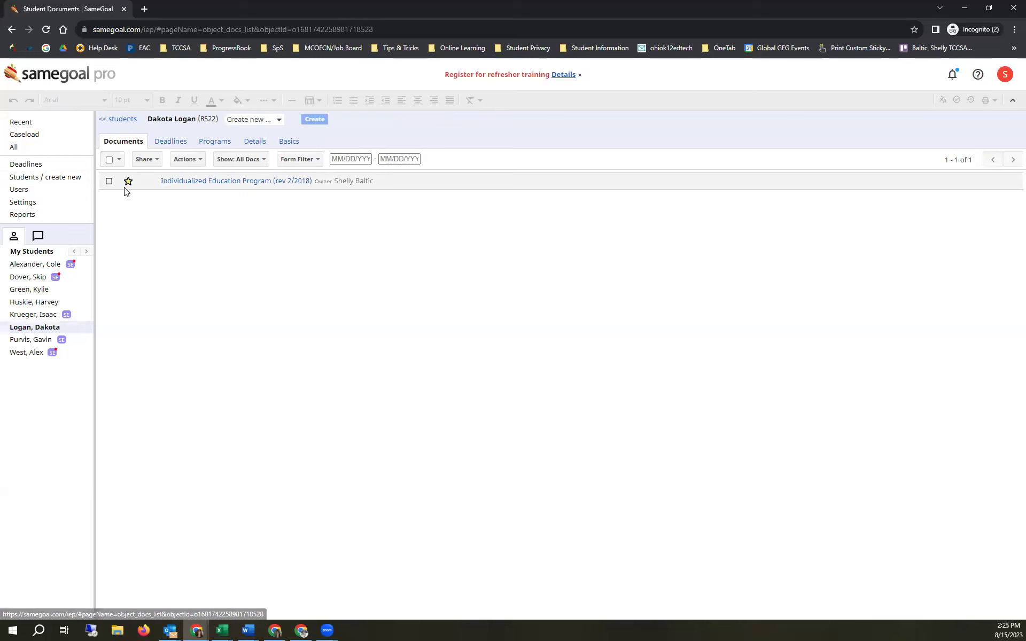
pyautogui.click(52, 136)
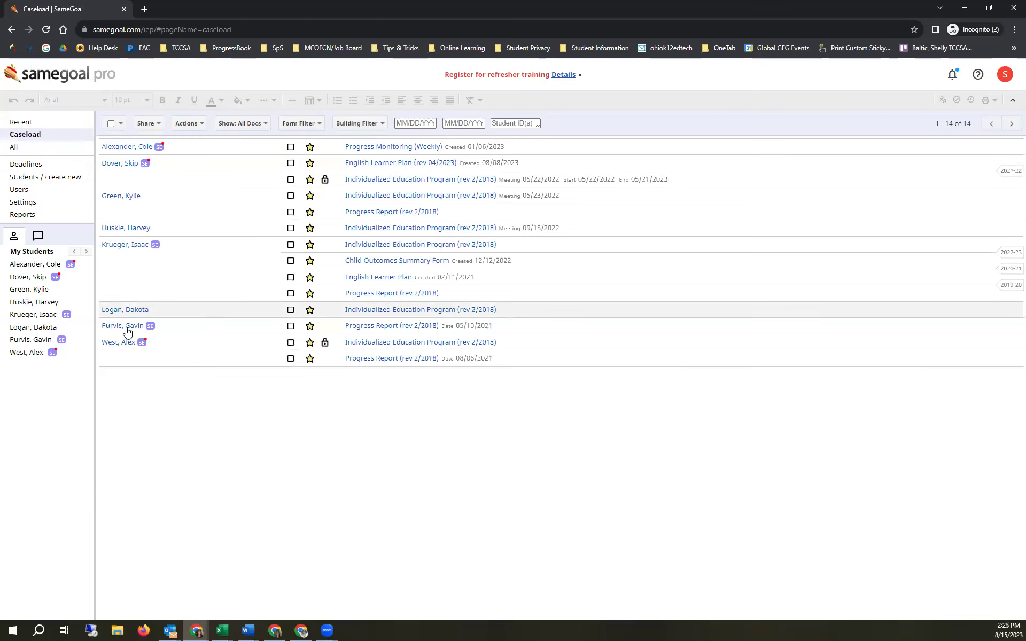
pyautogui.click(21, 329)
pyautogui.click(225, 182)
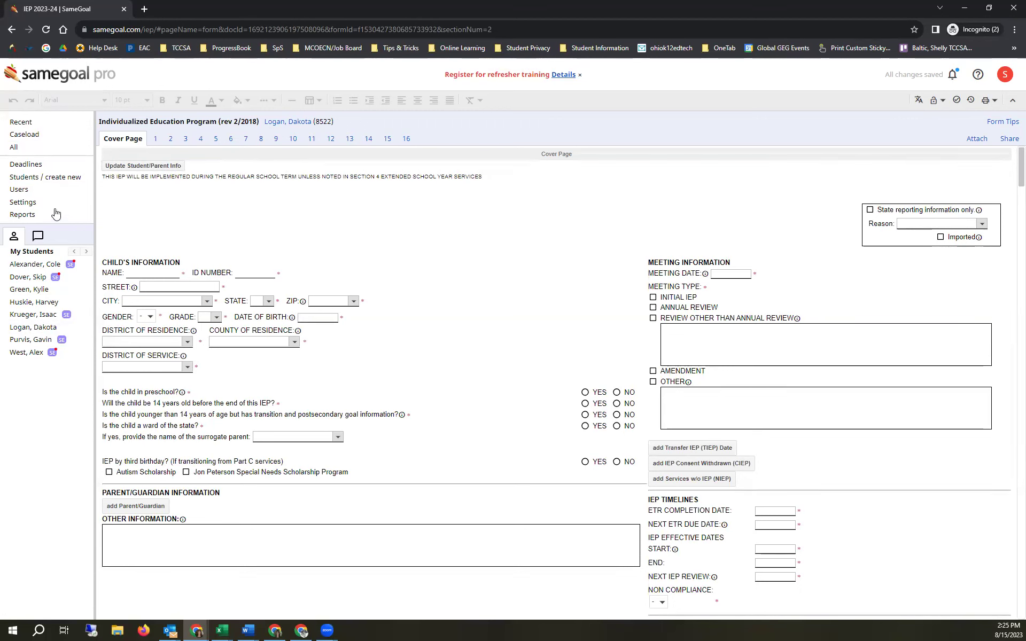
pyautogui.click(288, 121)
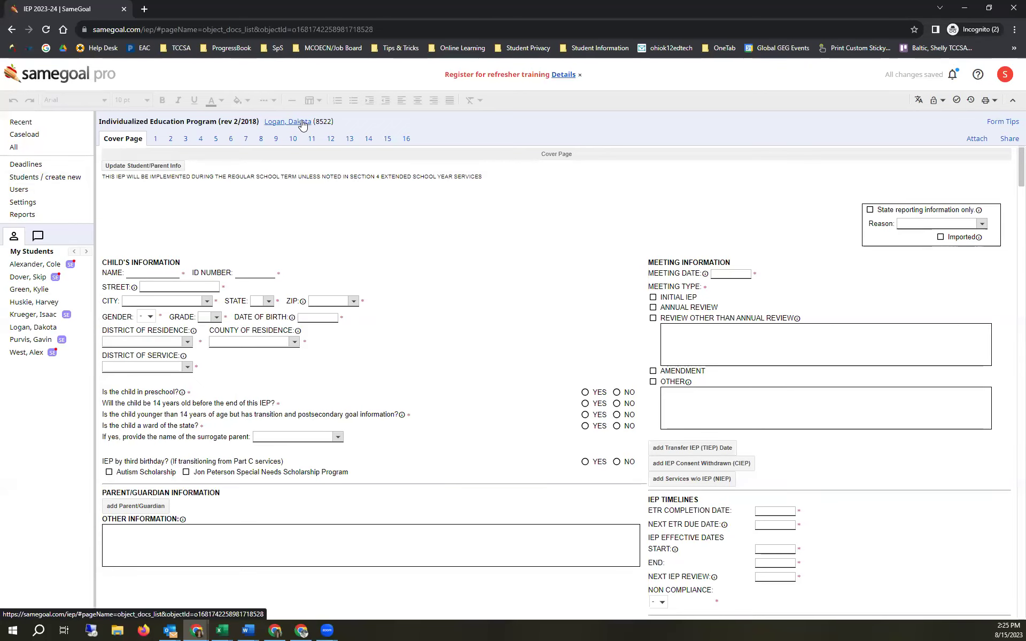
# - Set the student's gender to Male in Details, then reopen the IEP form
pyautogui.click(257, 141)
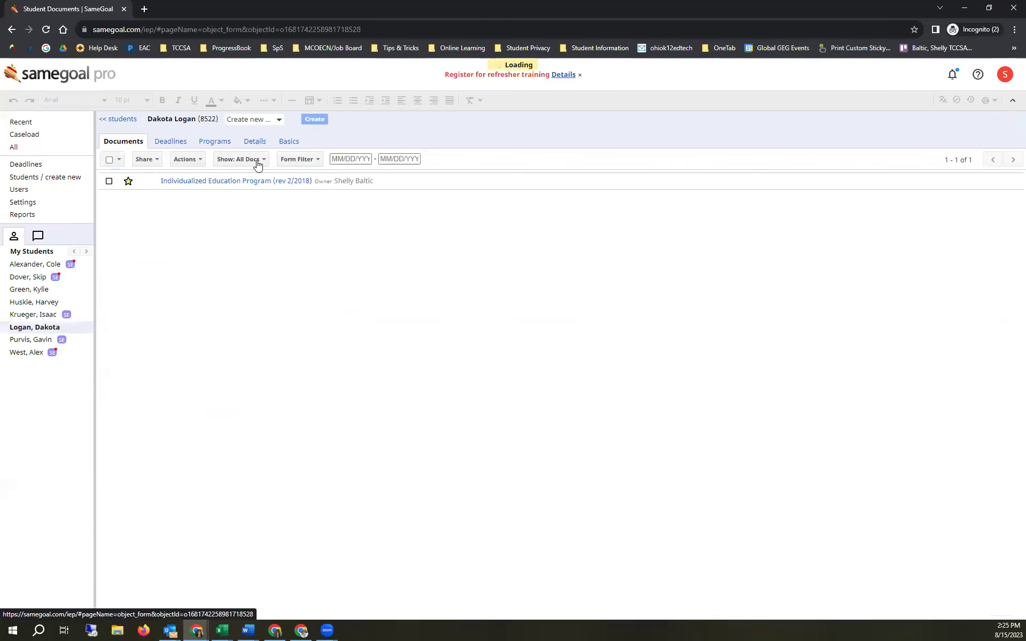
pyautogui.click(197, 305)
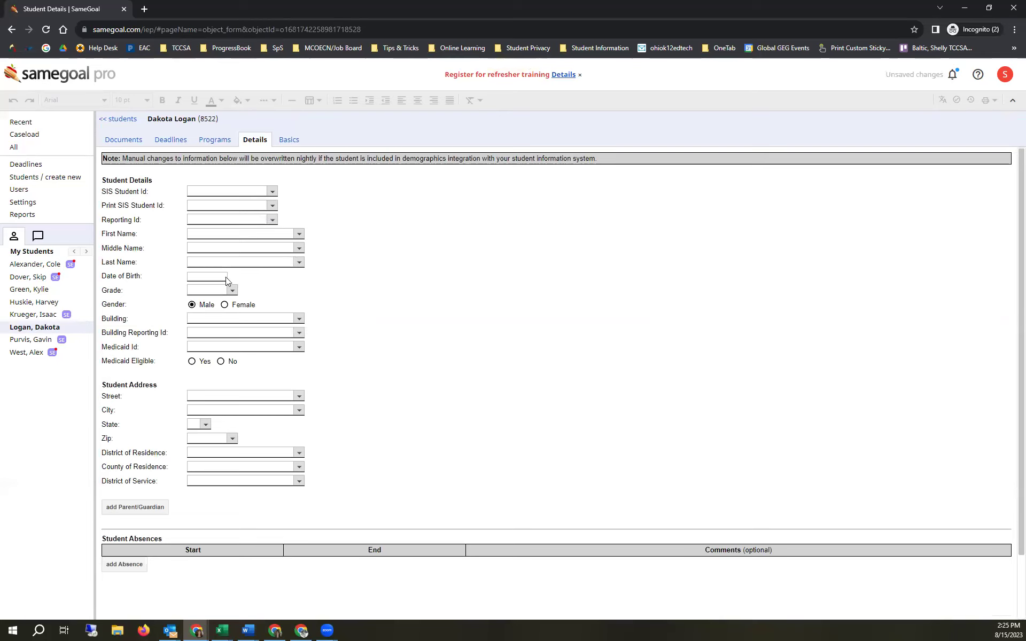
pyautogui.click(128, 140)
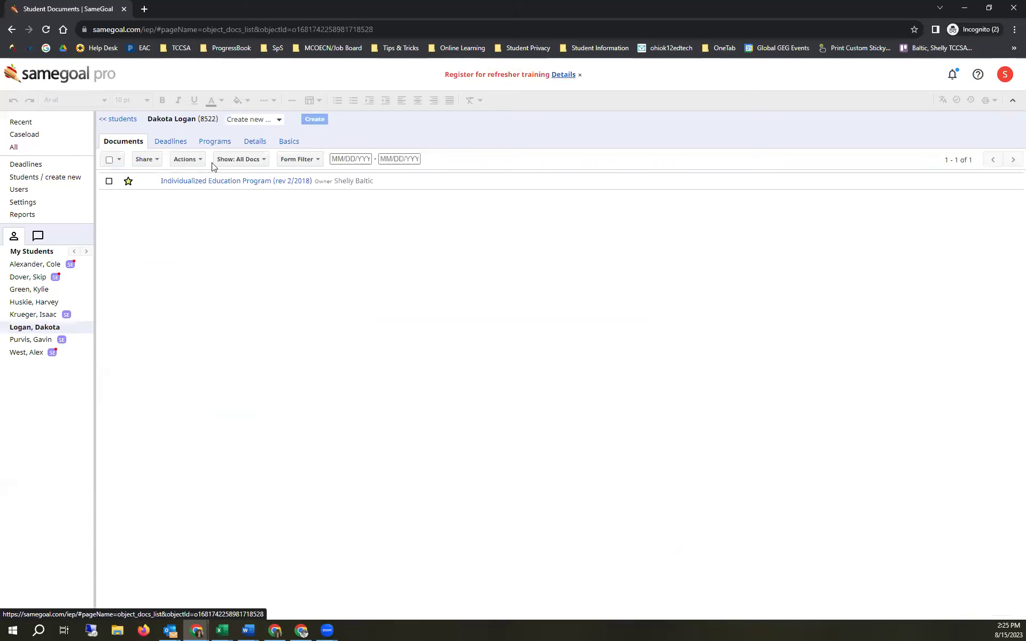
pyautogui.click(221, 185)
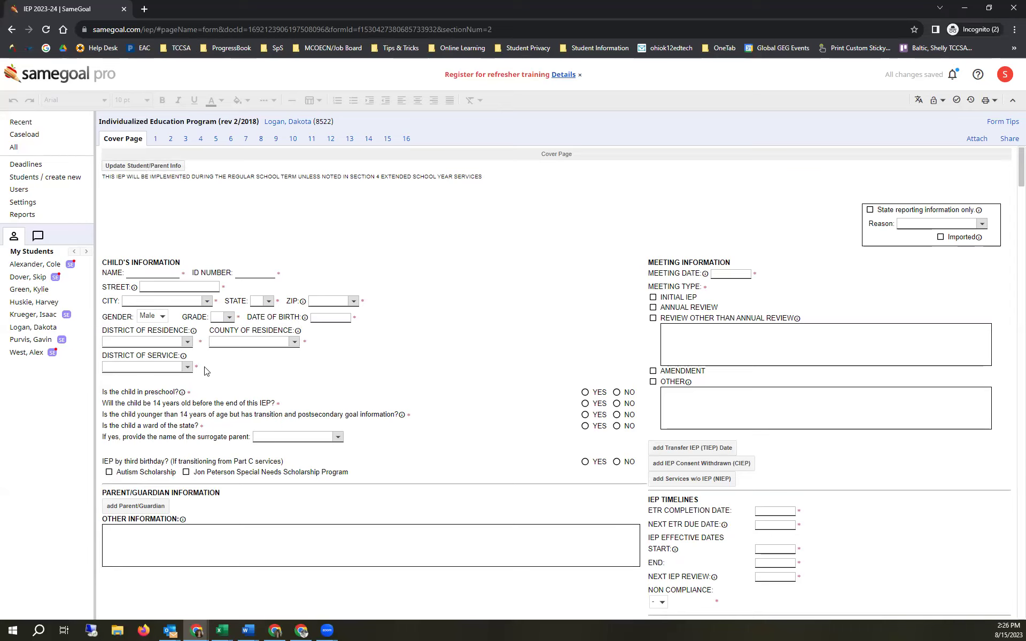
# - Set the Cover Page meeting date to 08/18/2023, removing a stray digit
pyautogui.moveTo(197, 369)
pyautogui.click(715, 270)
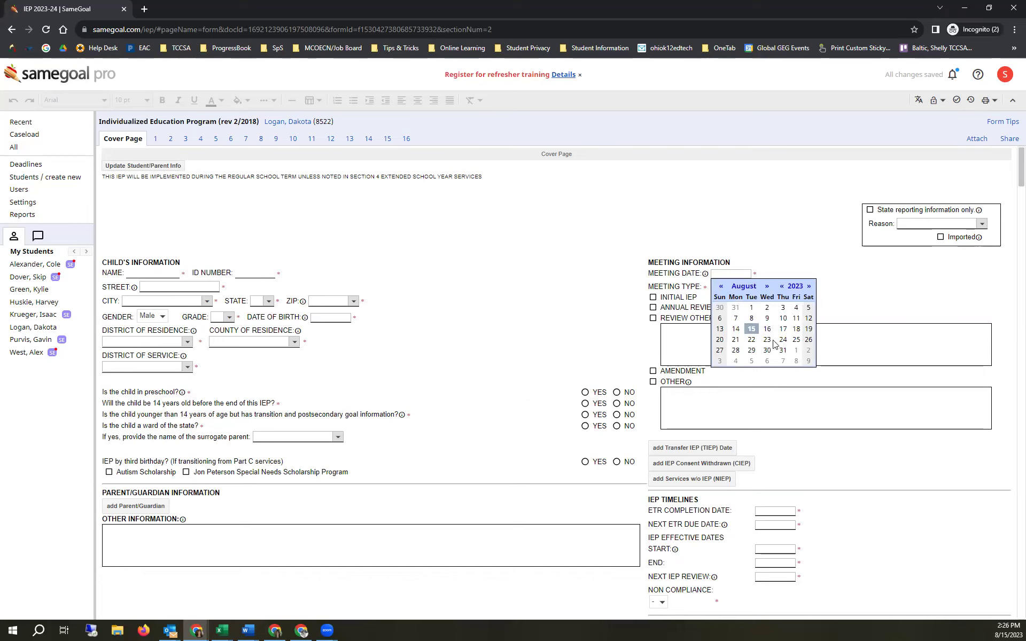
pyautogui.click(795, 329)
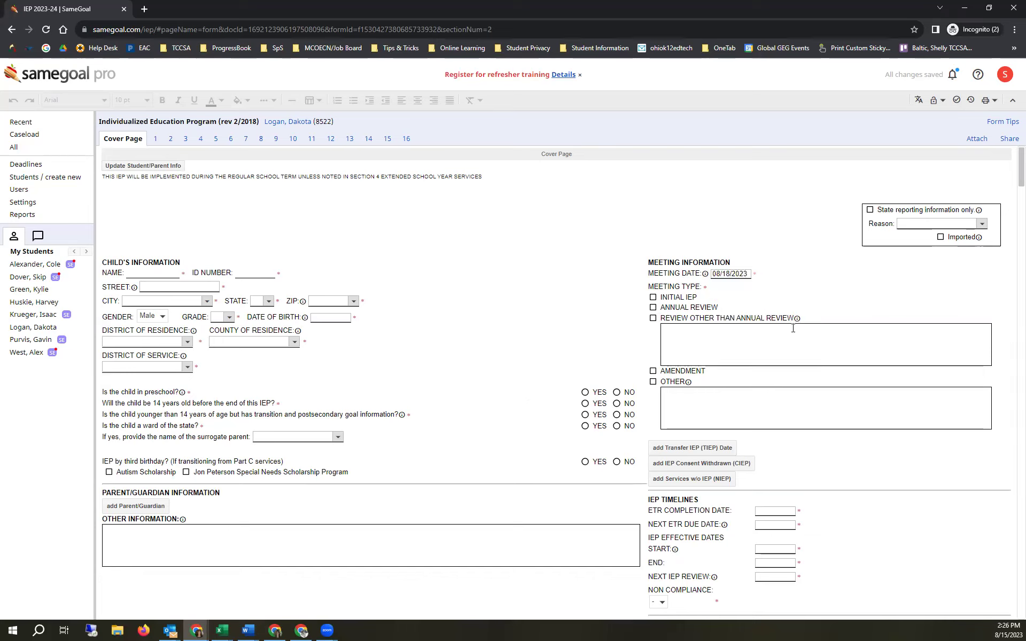
pyautogui.click(747, 274)
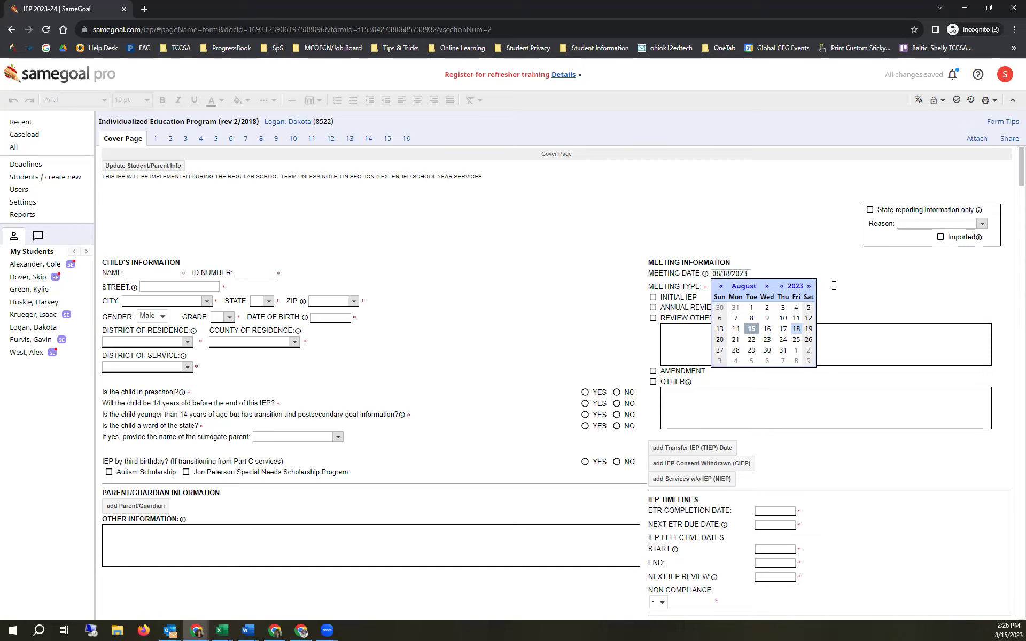
pyautogui.write('2')
pyautogui.click(834, 274)
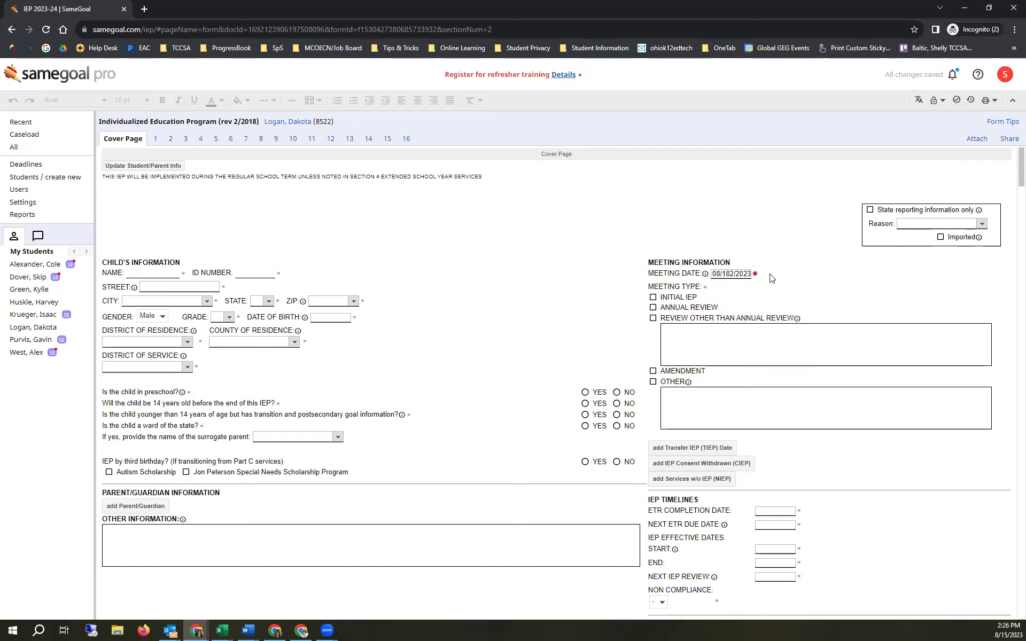
pyautogui.moveTo(755, 275)
pyautogui.click(735, 274)
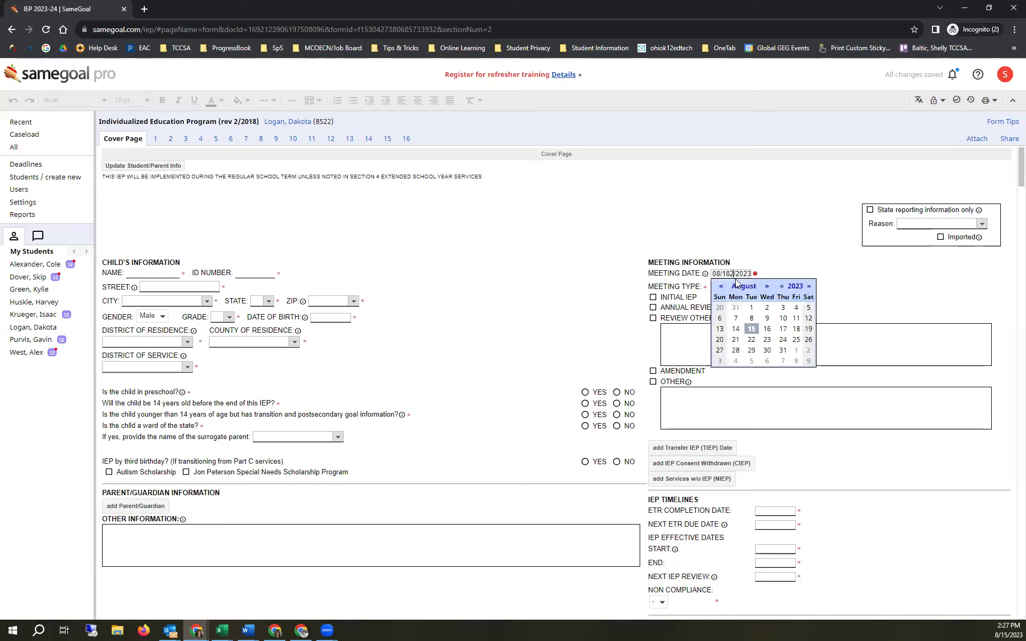
pyautogui.press('BackSpace')
pyautogui.click(780, 241)
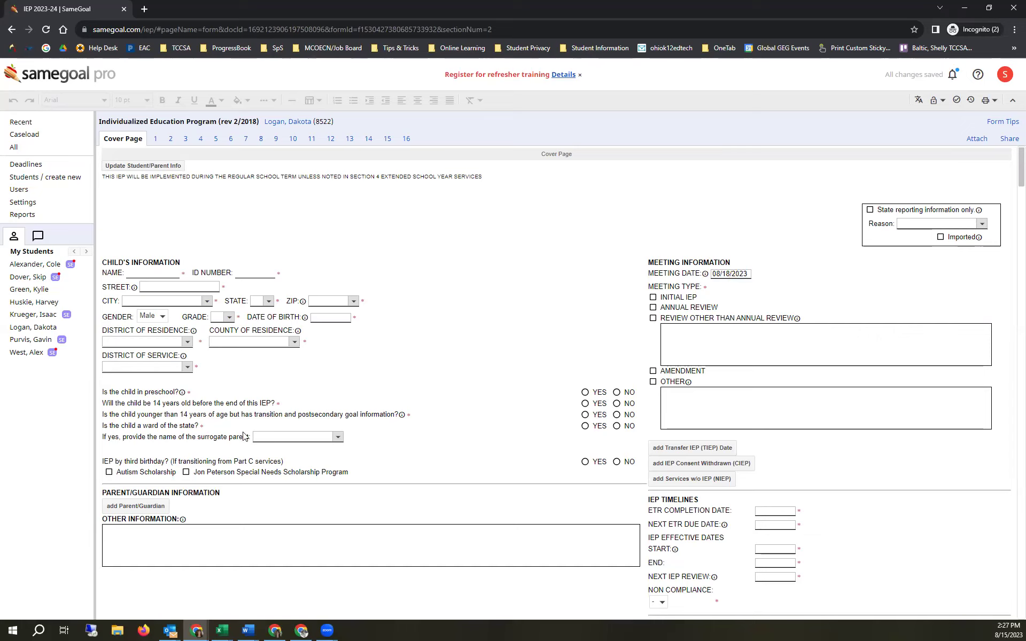
# - Answer Yes to 'Is the child in preschool?' and go to Section 11
pyautogui.click(585, 393)
pyautogui.moveTo(183, 394)
pyautogui.click(311, 140)
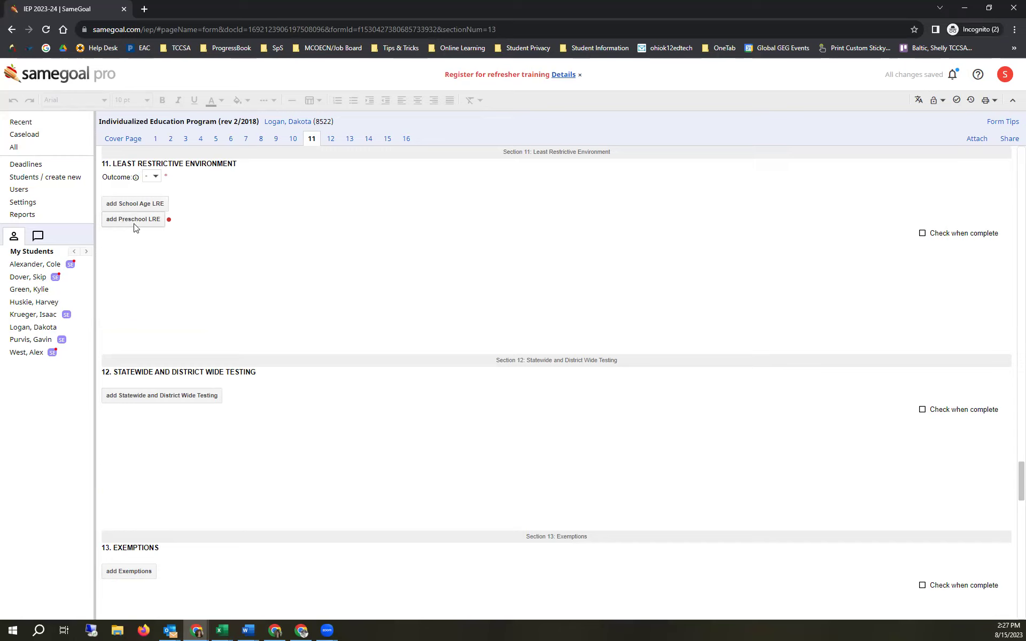
# - Add the Preschool LRE block to Section 11, then delete it, confirming 'Really delete?'
pyautogui.moveTo(170, 220)
pyautogui.click(134, 219)
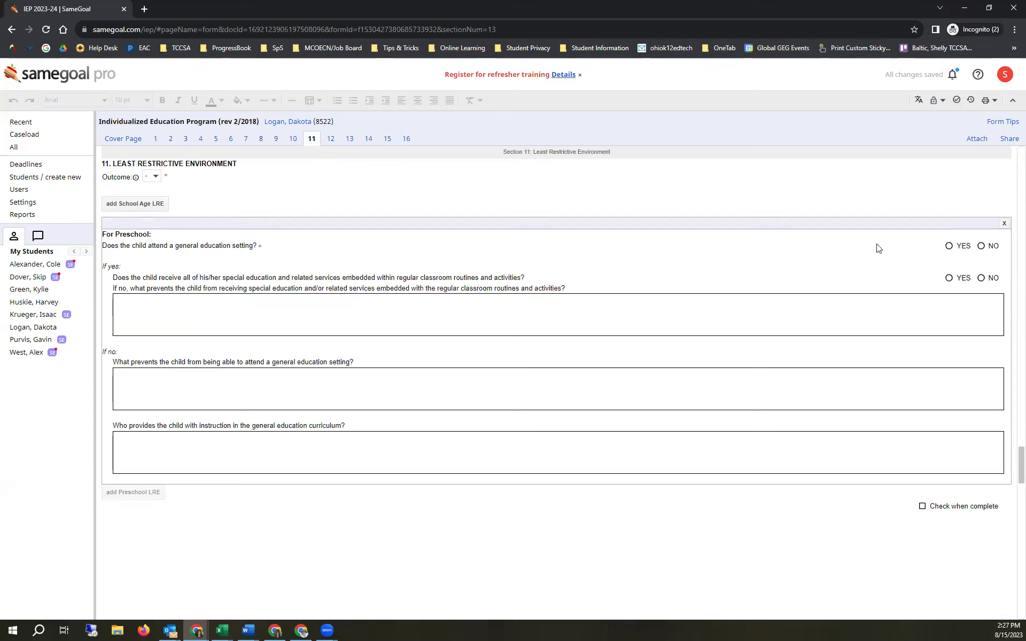
pyautogui.click(1004, 223)
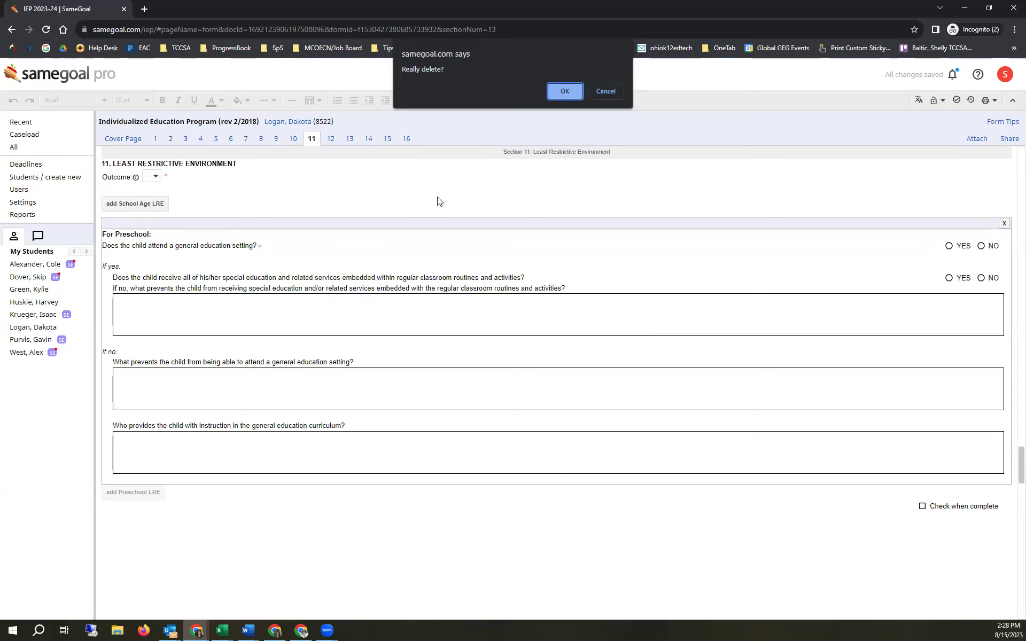
pyautogui.click(559, 93)
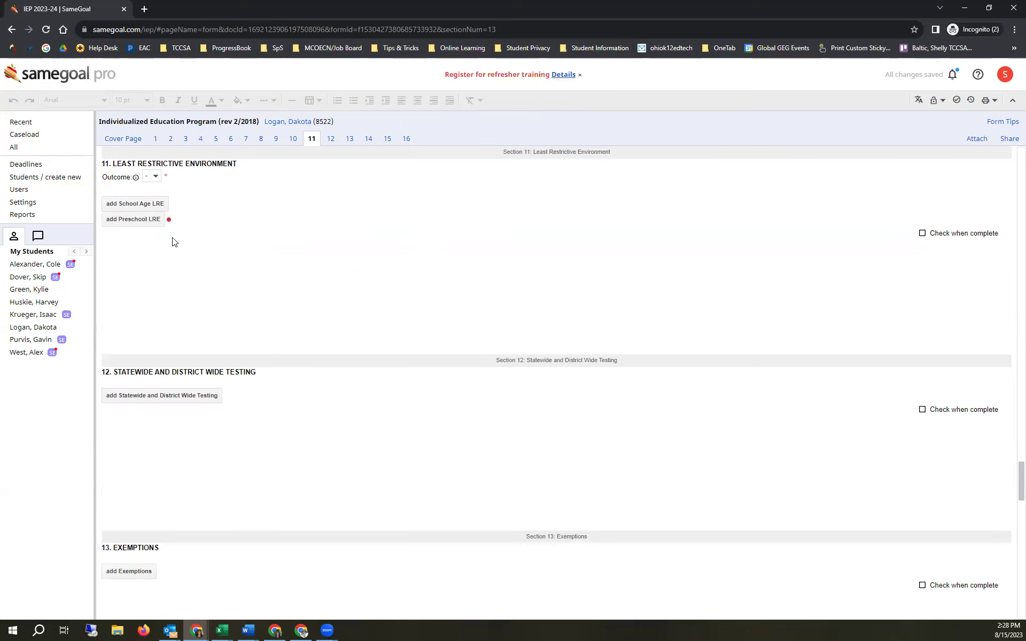
# - Open the LRE Outcome list, close it without choosing, and return to the Cover Page
pyautogui.moveTo(103, 176); pyautogui.dragTo(171, 182)
pyautogui.click(156, 177)
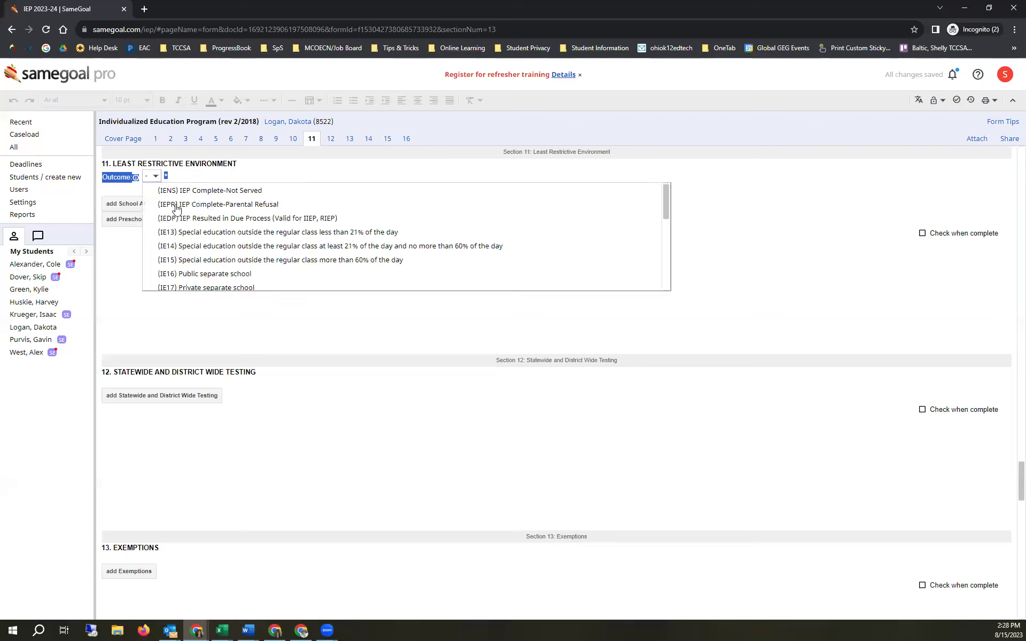
pyautogui.click(136, 284)
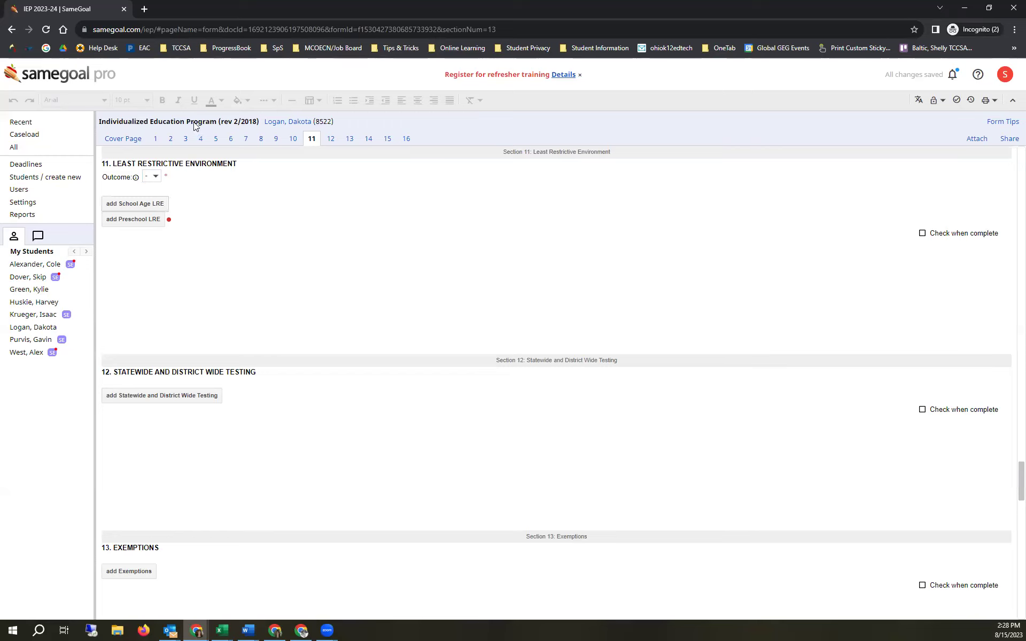
pyautogui.click(128, 140)
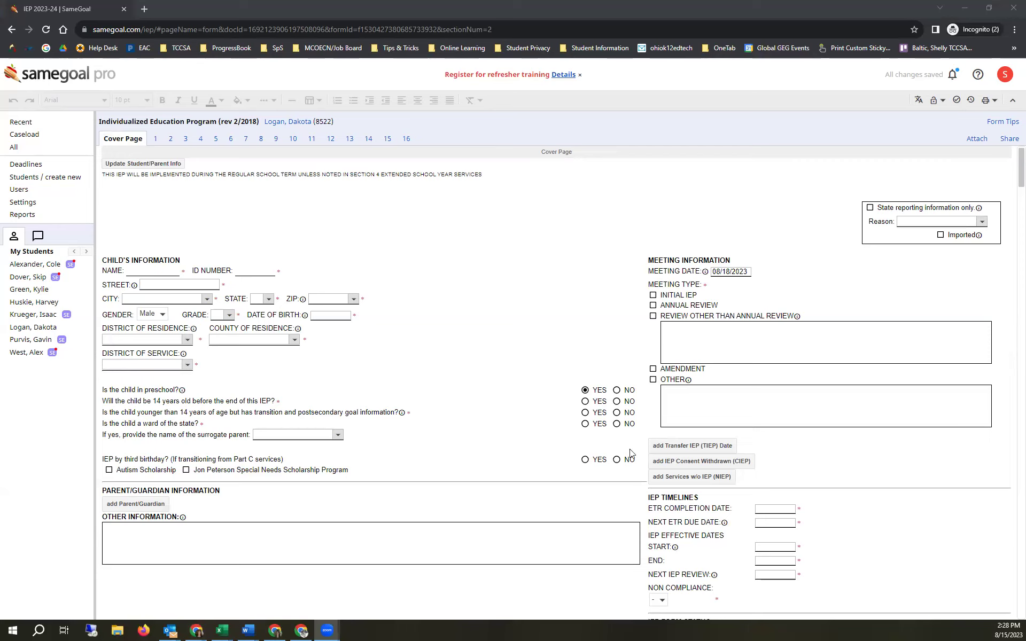
# - Answer No to the preschool question and add the School Age LRE block in Section 11
pyautogui.click(617, 391)
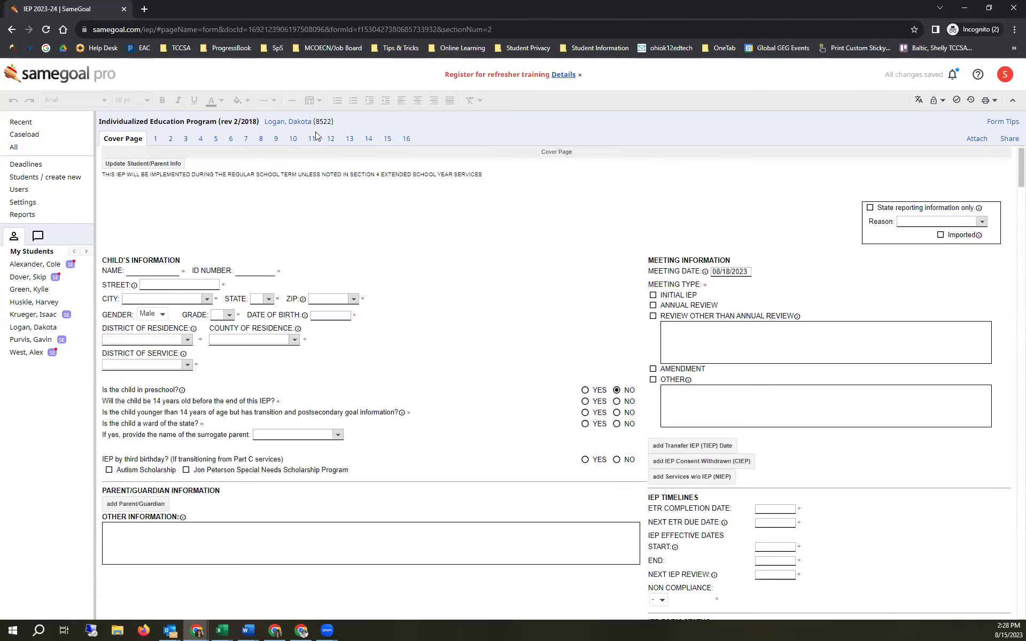
pyautogui.click(312, 139)
pyautogui.click(143, 204)
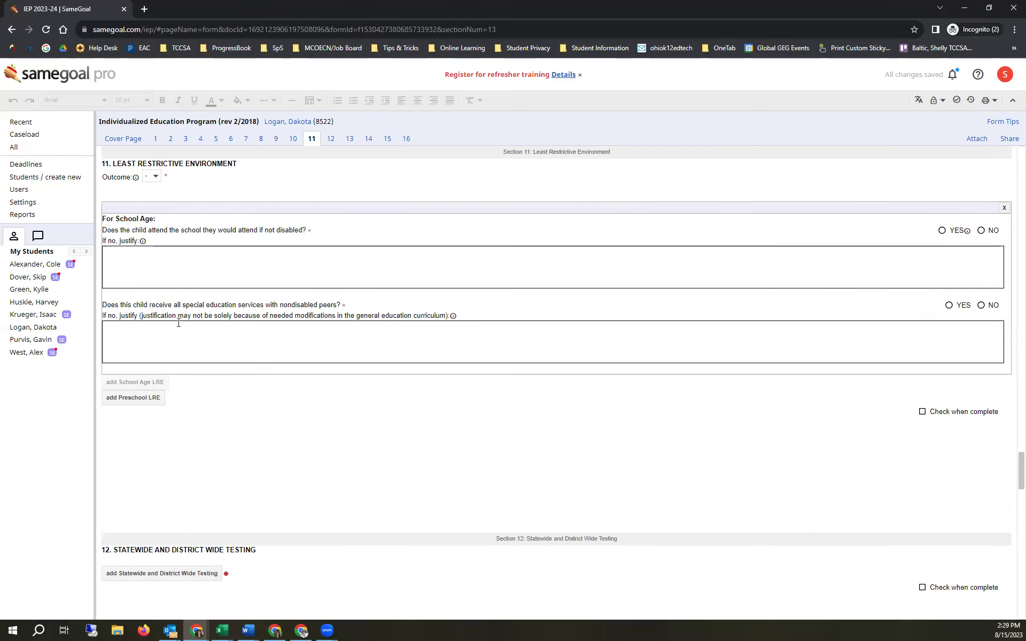
# - Review sections 9 through 13, then go back to the Cover Page
pyautogui.scroll(-3, 178, 323)
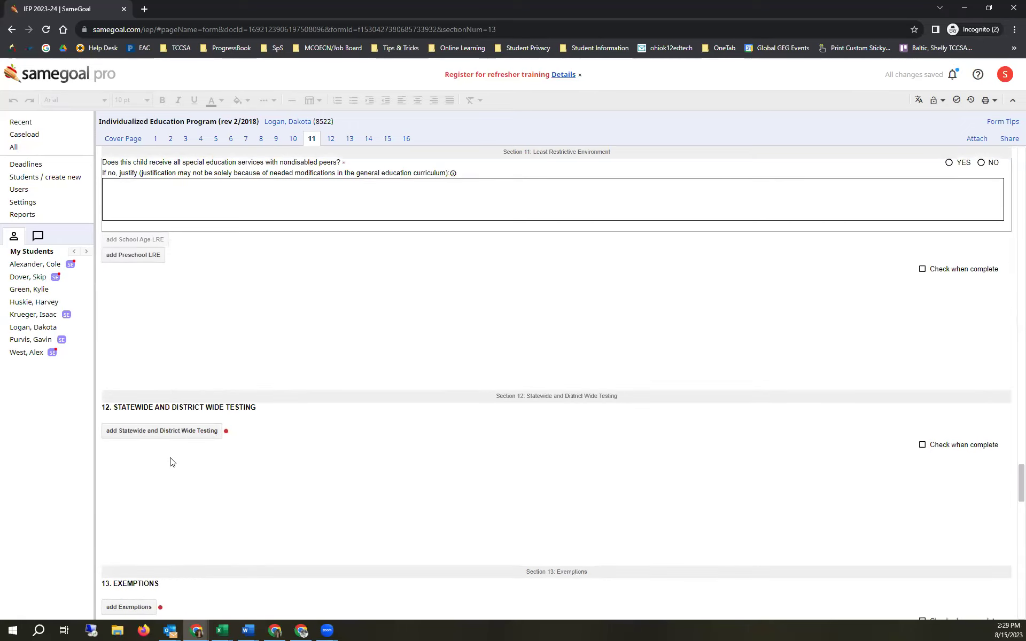
pyautogui.scroll(-2, 144, 410)
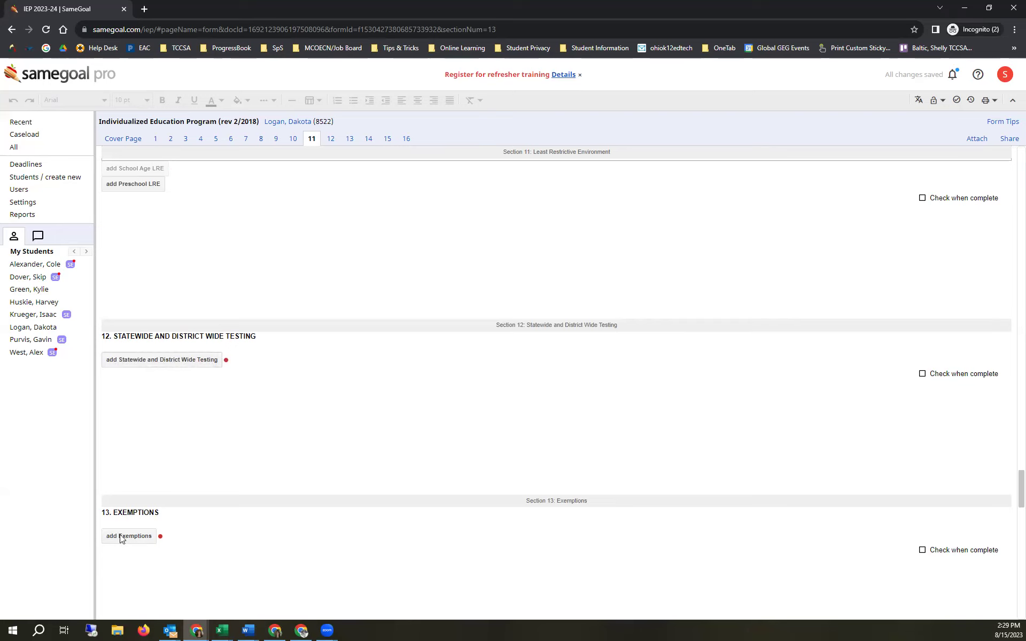
pyautogui.scroll(1, 224, 414)
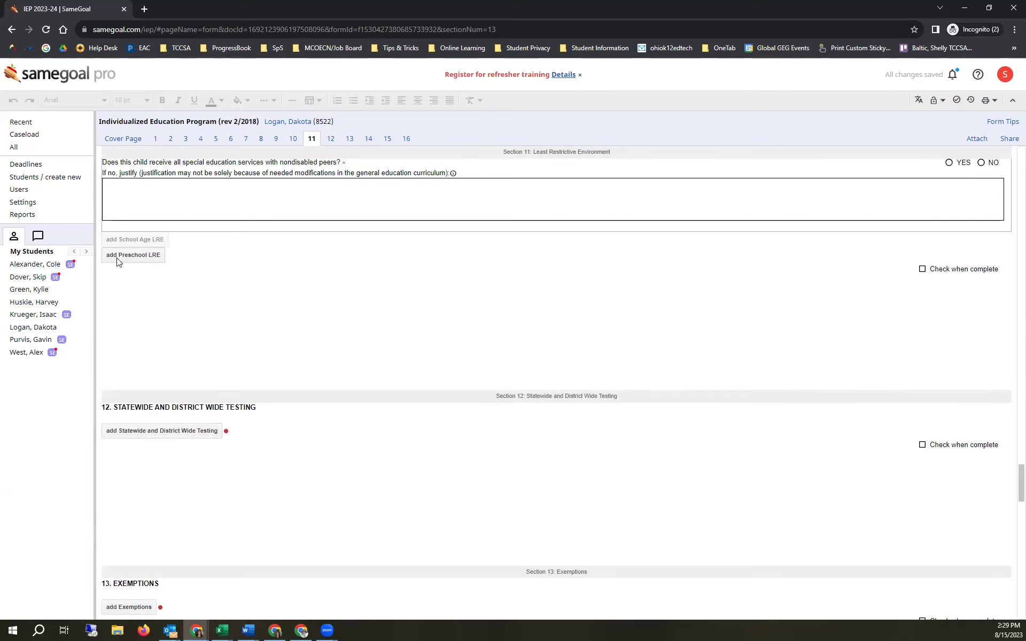
pyautogui.scroll(3, 169, 314)
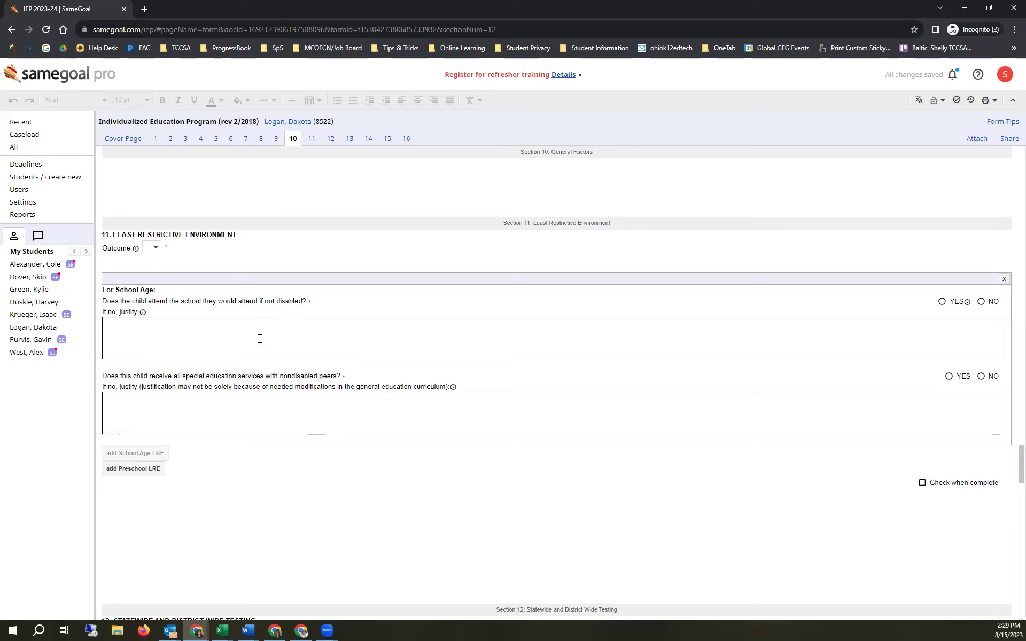
pyautogui.scroll(5, 169, 330)
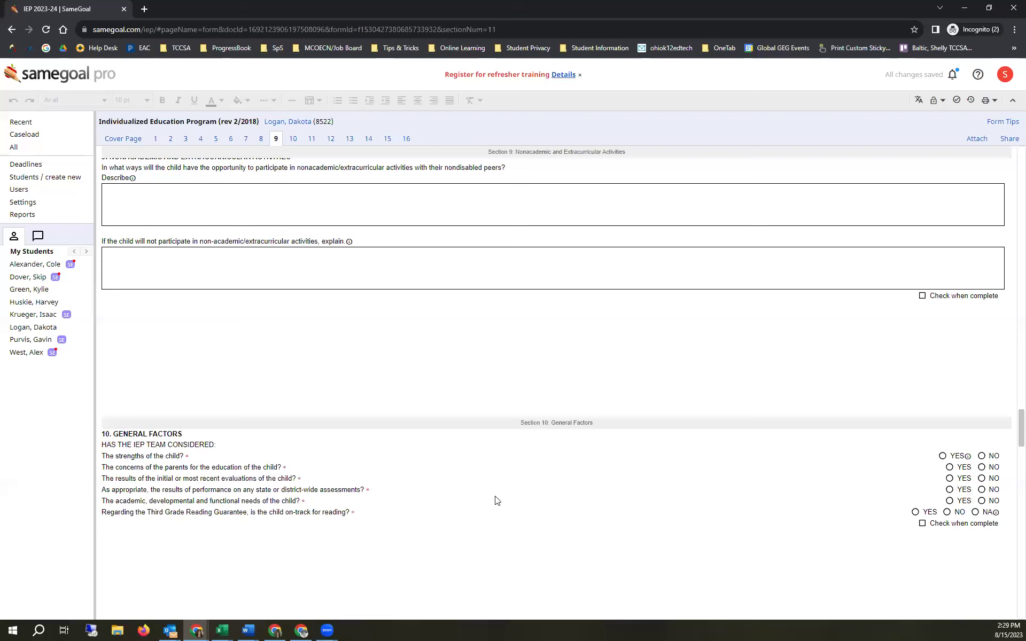
pyautogui.click(113, 140)
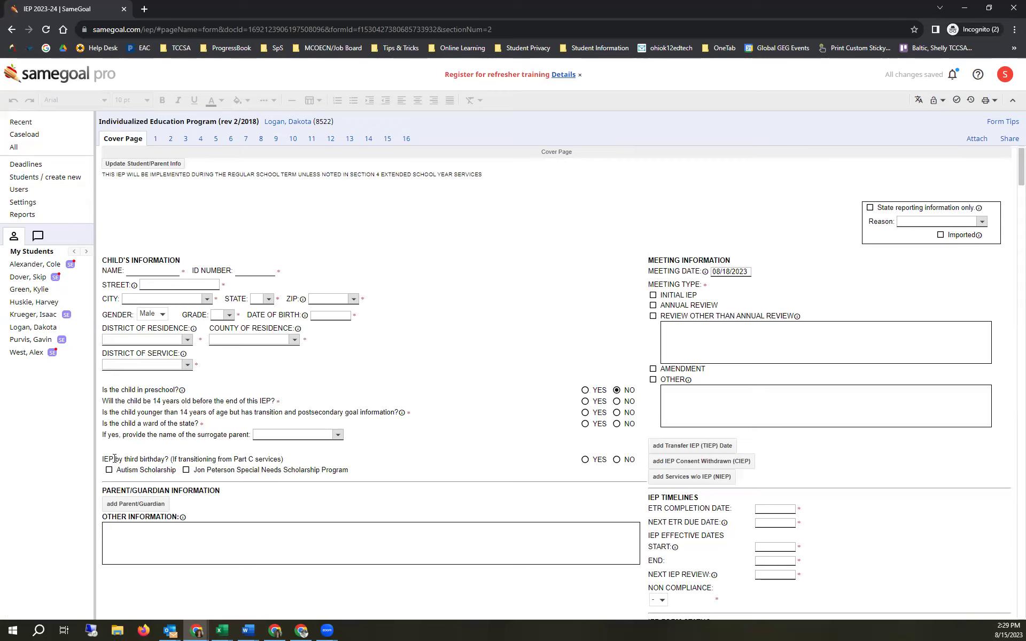
pyautogui.click(585, 462)
pyautogui.moveTo(365, 472); pyautogui.dragTo(104, 476)
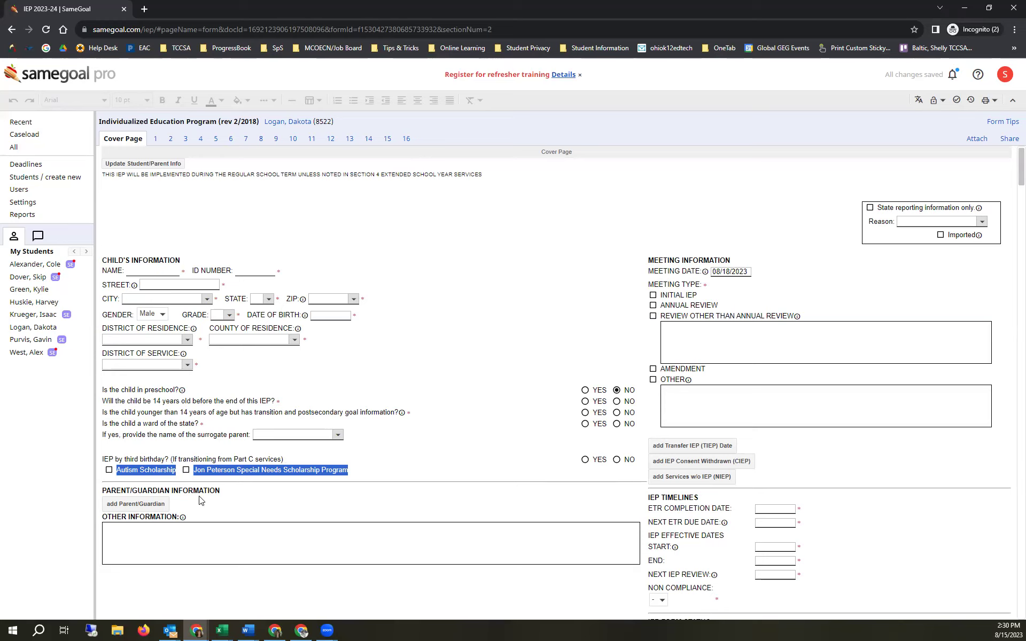
pyautogui.click(995, 102)
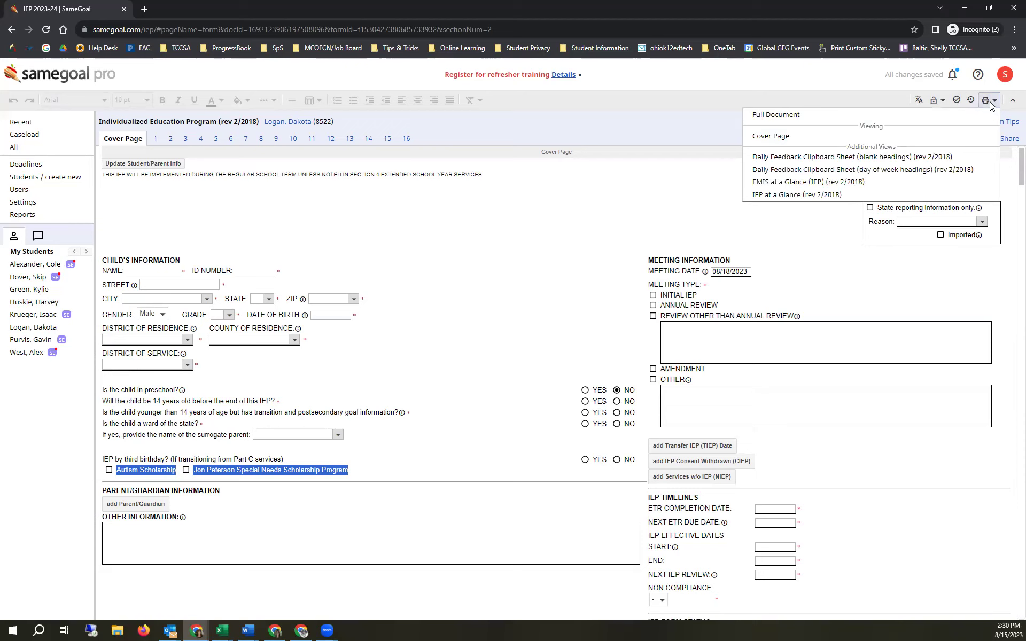
pyautogui.click(823, 135)
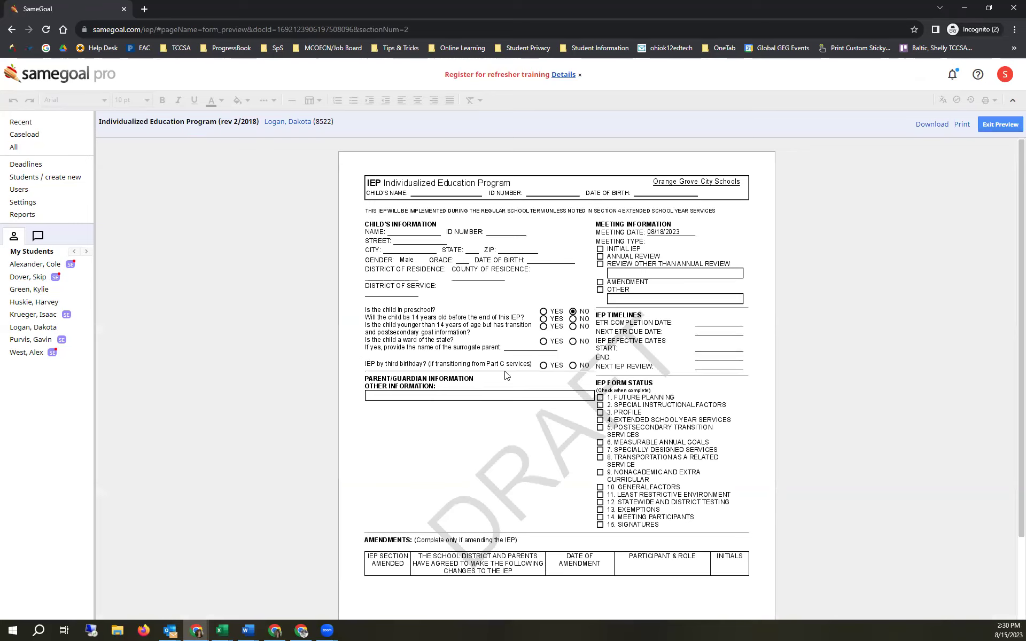
pyautogui.click(988, 121)
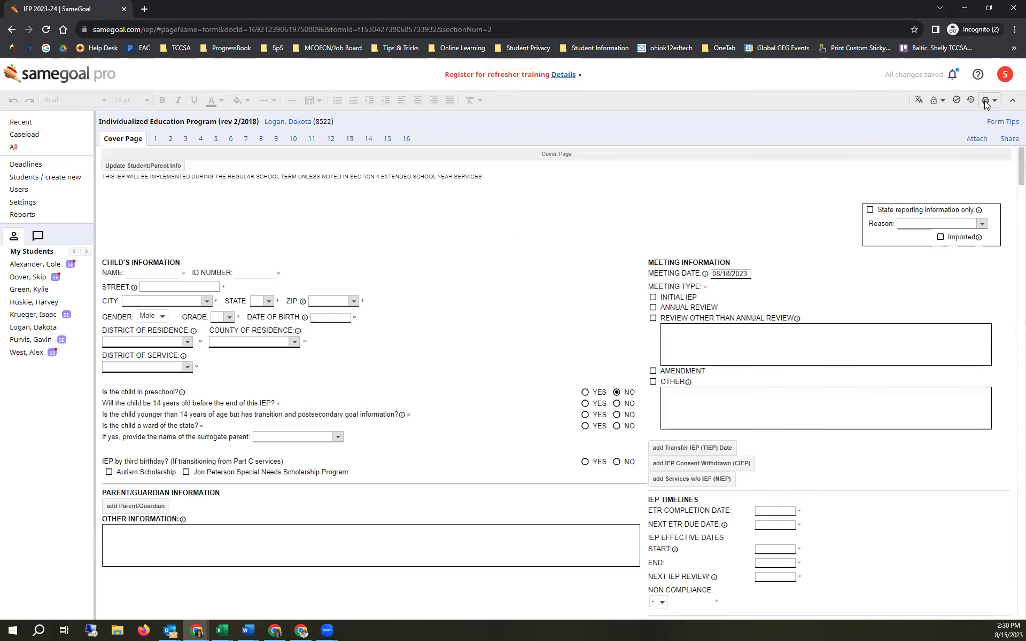
pyautogui.click(987, 101)
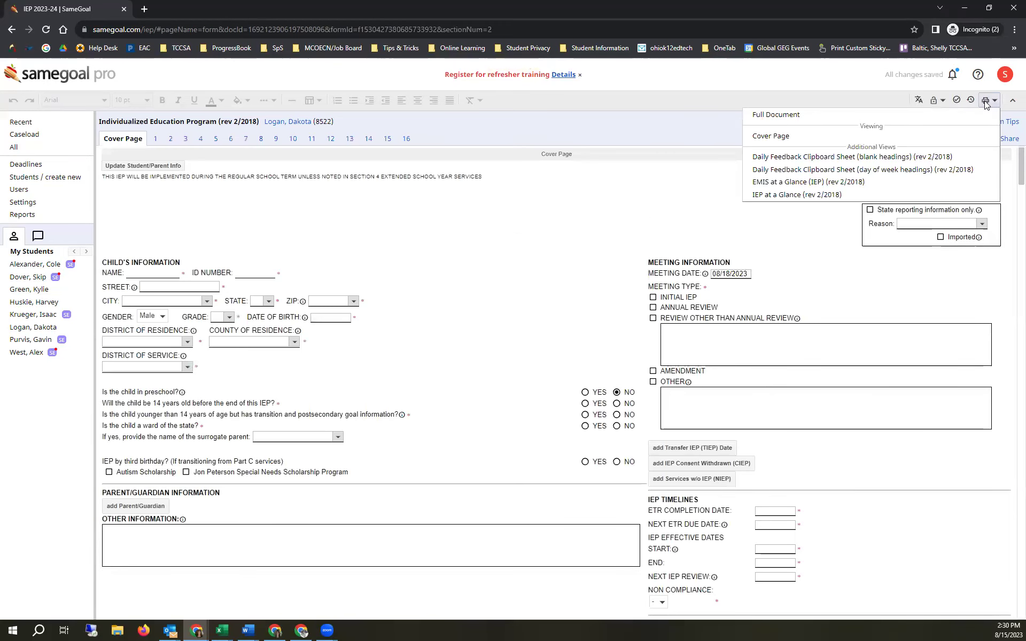
pyautogui.click(804, 182)
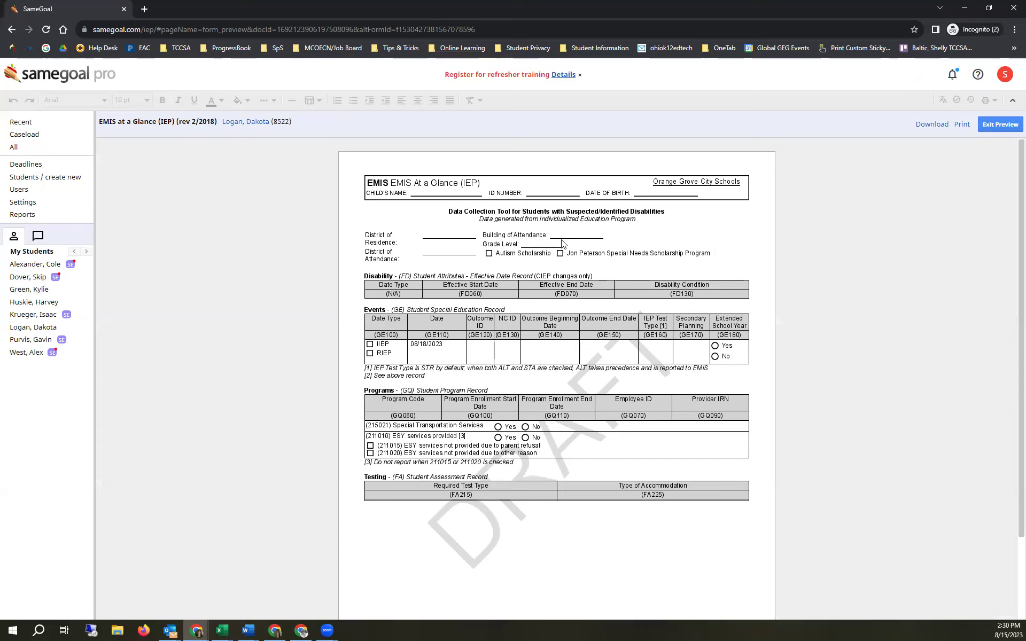
pyautogui.click(997, 126)
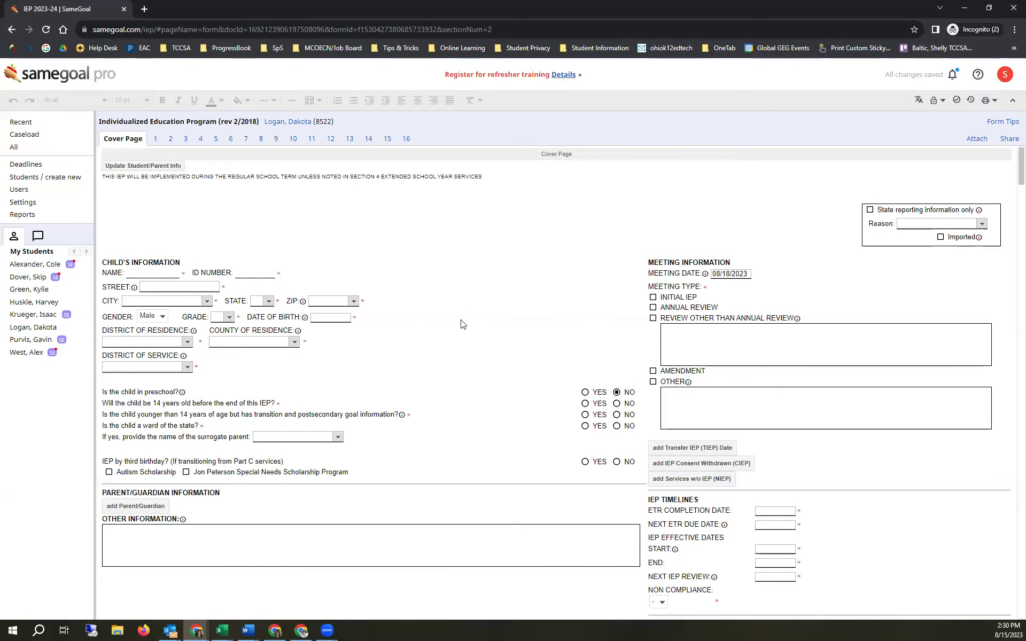
# - Add a blank Measurable Annual Goal entry under Section 6, Measurable Annual Goals
pyautogui.scroll(-3, 462, 324)
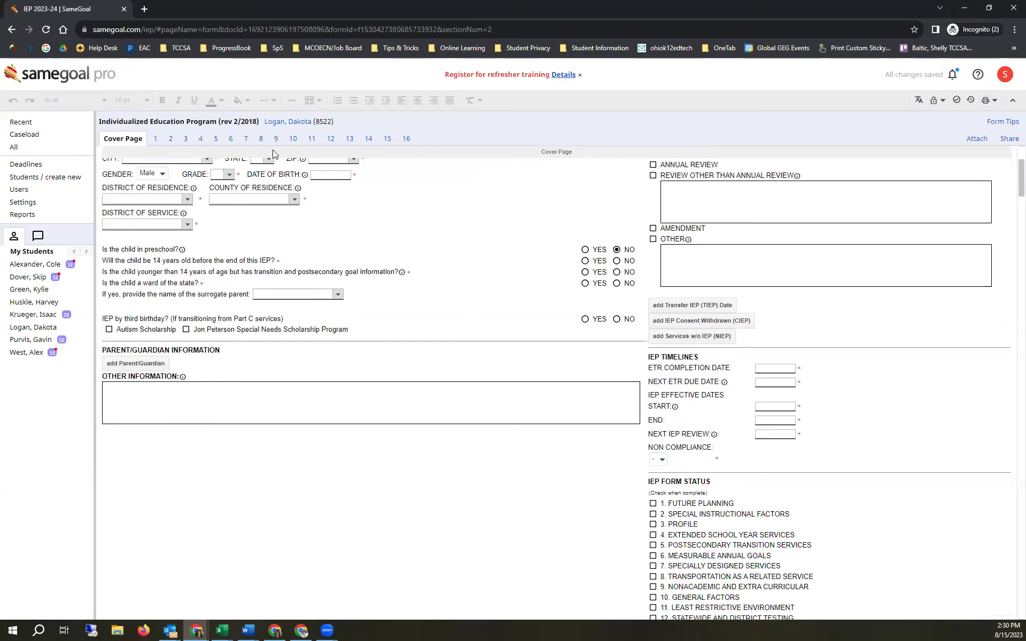
pyautogui.scroll(3, 273, 150)
pyautogui.click(228, 140)
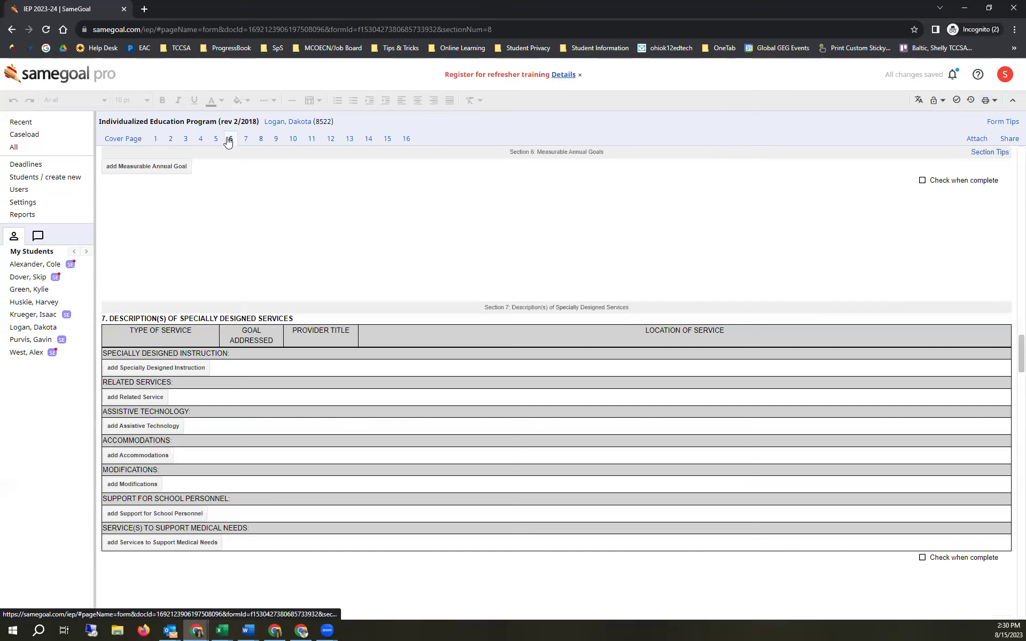
pyautogui.scroll(3, 214, 210)
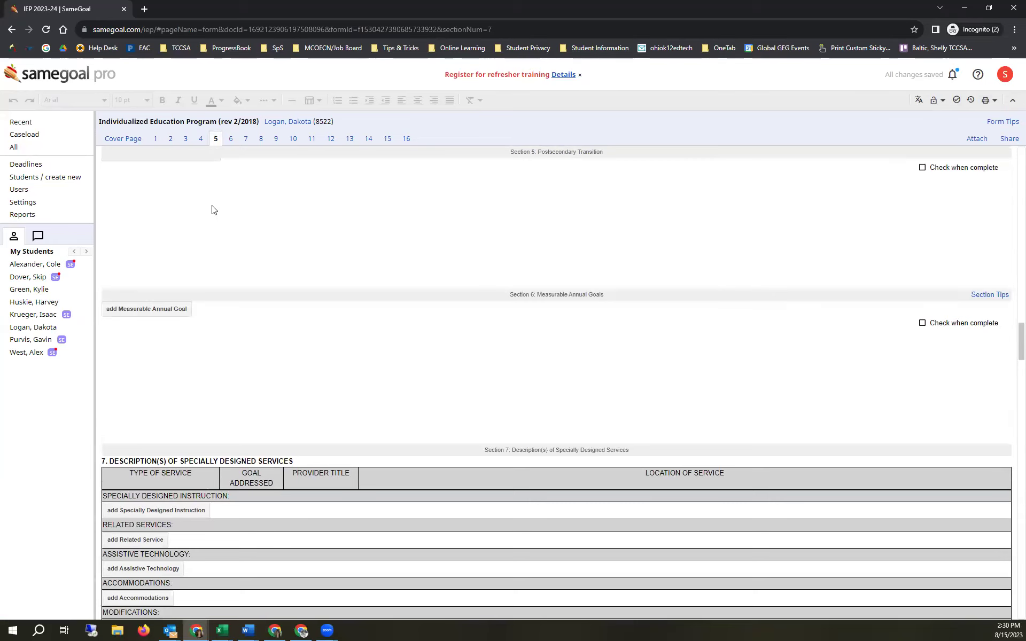
pyautogui.click(168, 315)
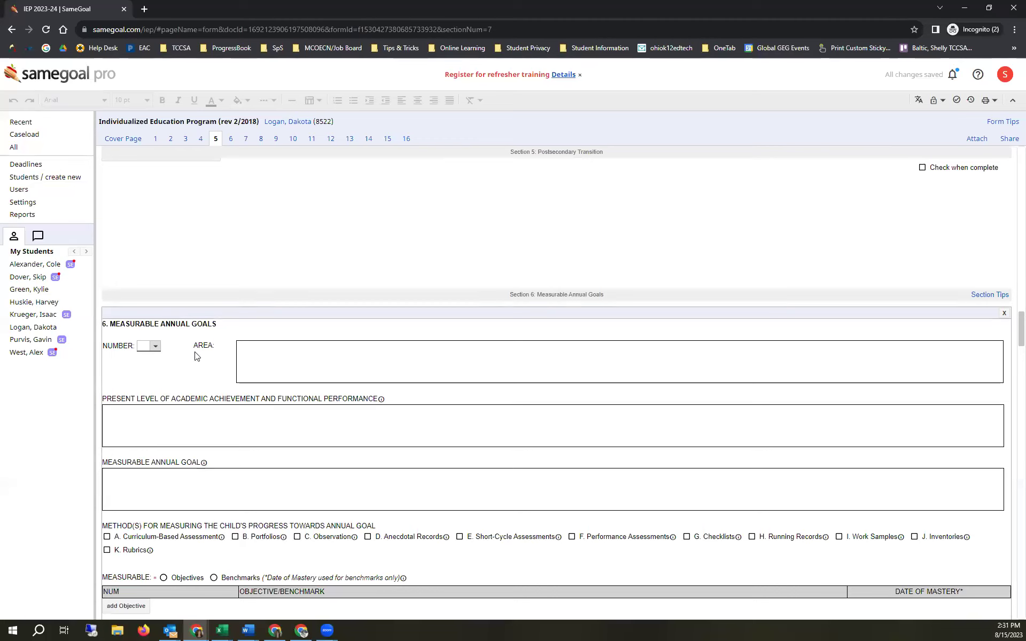
# - Bring up the Measurable Annual Goal's text bank and switch it into editing mode
pyautogui.click(240, 351)
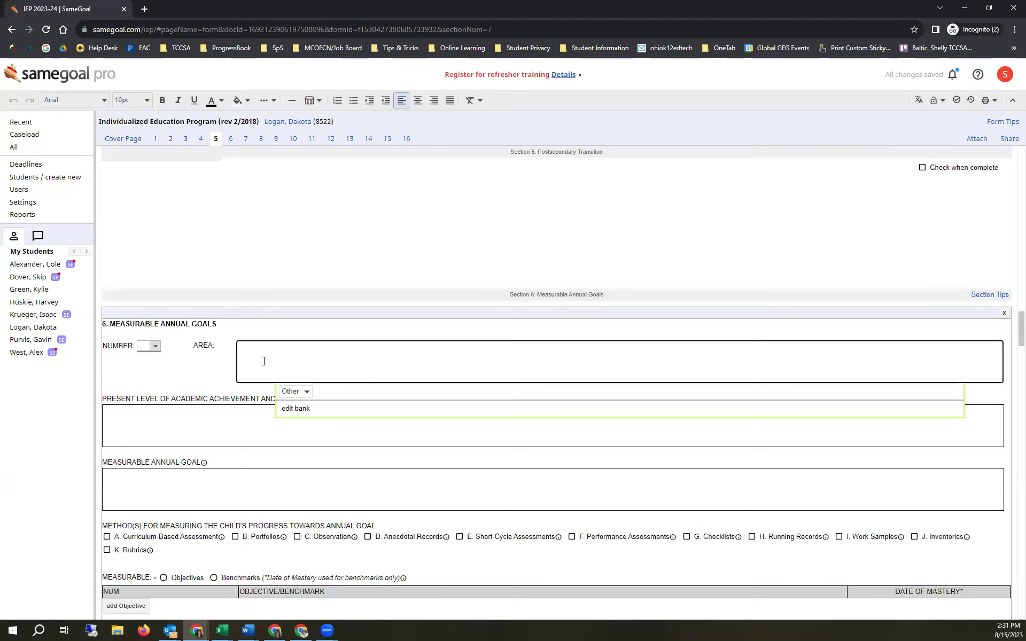
pyautogui.click(147, 345)
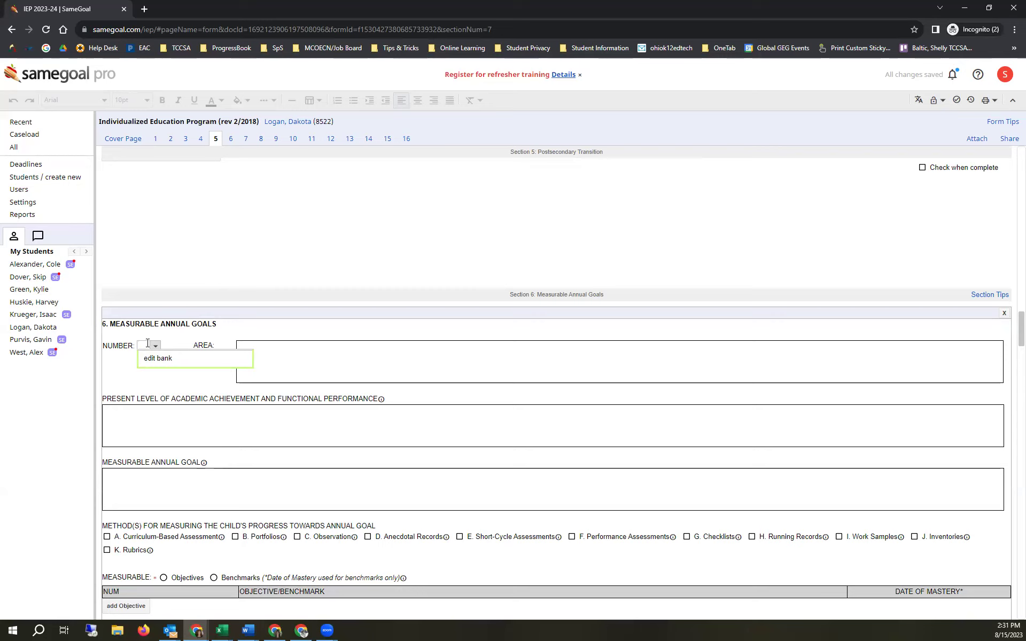
pyautogui.click(134, 476)
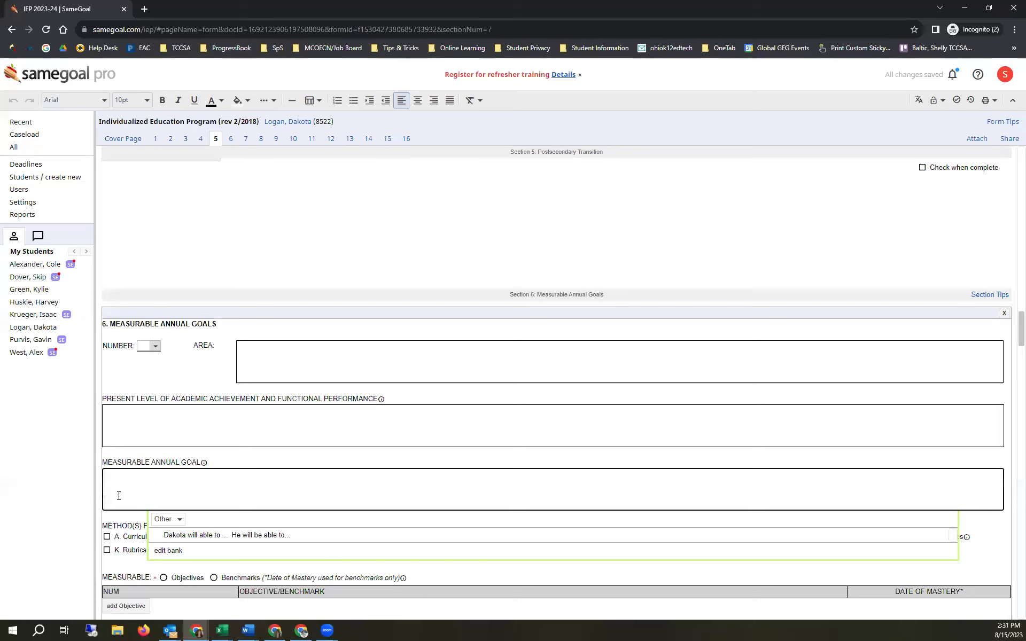
pyautogui.click(167, 551)
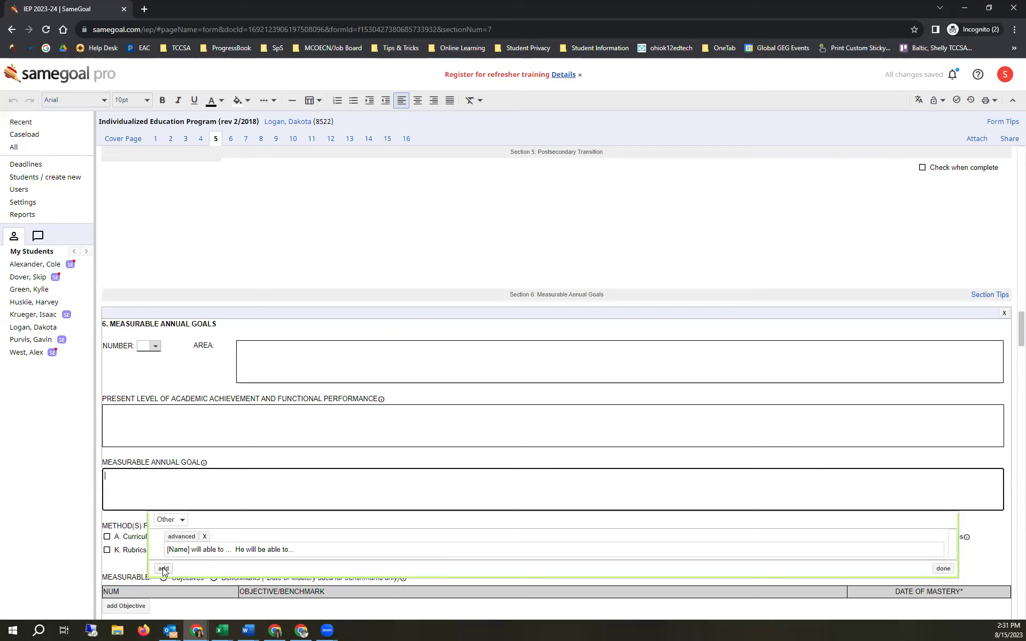
# - Delete the misspelled bank entry and write '[Name] will be able to ... He will be able to ...' instead
pyautogui.click(163, 569)
pyautogui.scroll(-1, 230, 566)
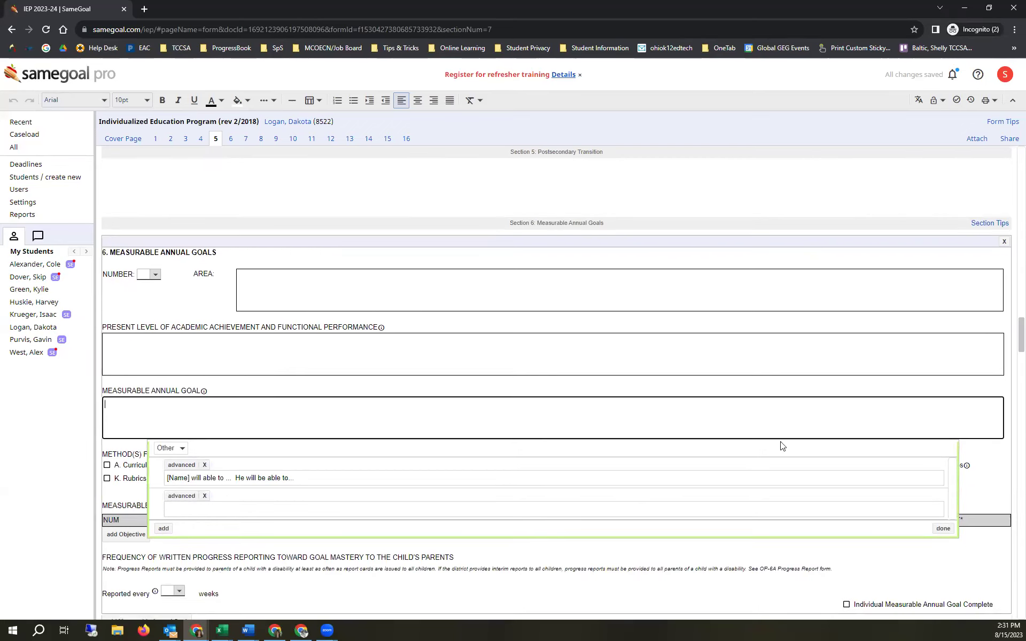
pyautogui.click(203, 466)
pyautogui.click(564, 91)
pyautogui.click(185, 478)
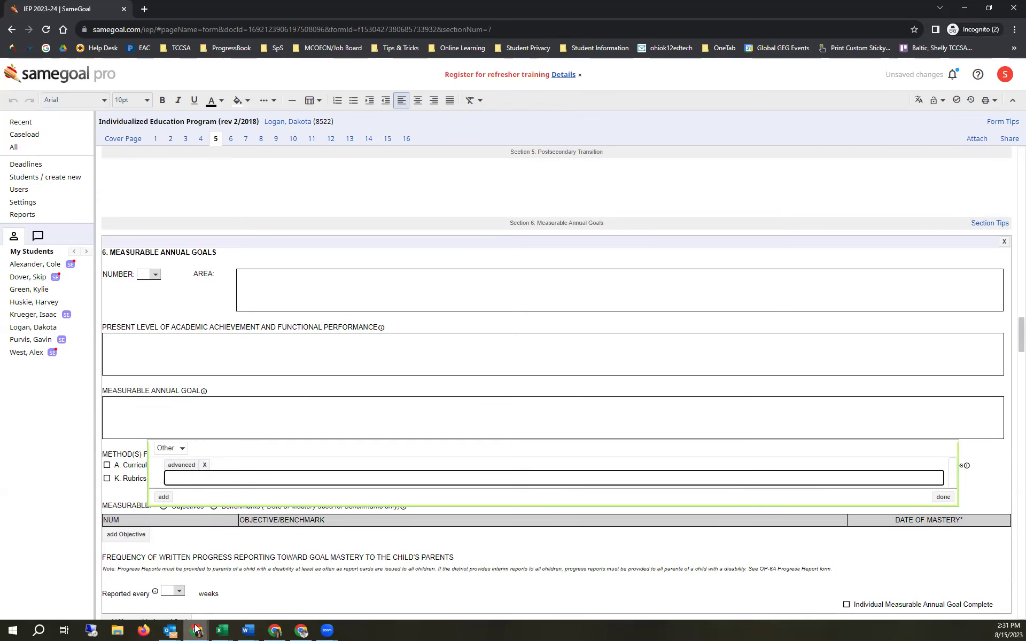
pyautogui.moveTo(196, 631)
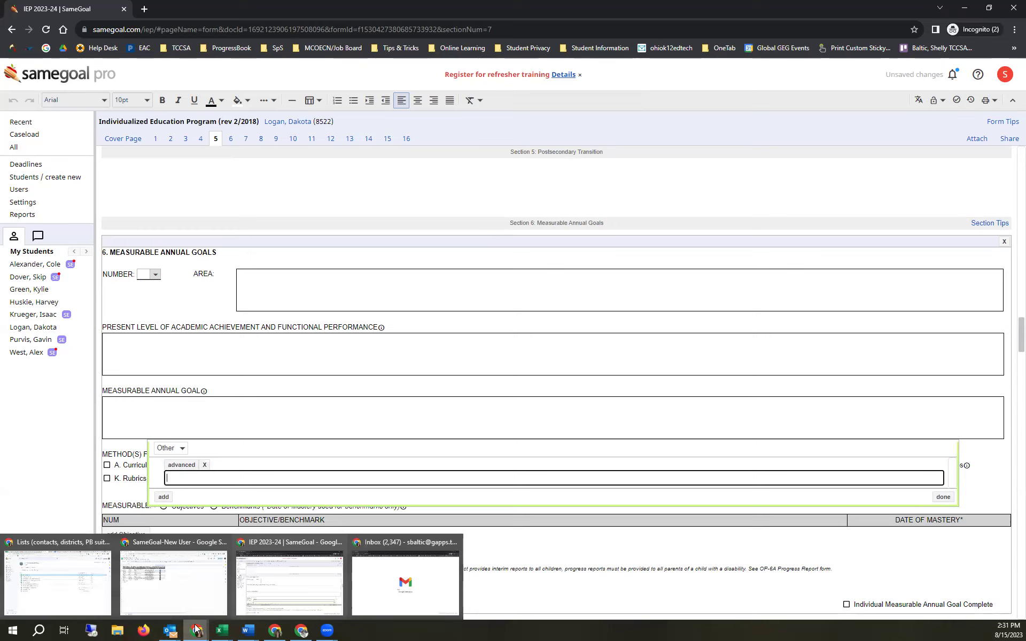
pyautogui.write('[Name')
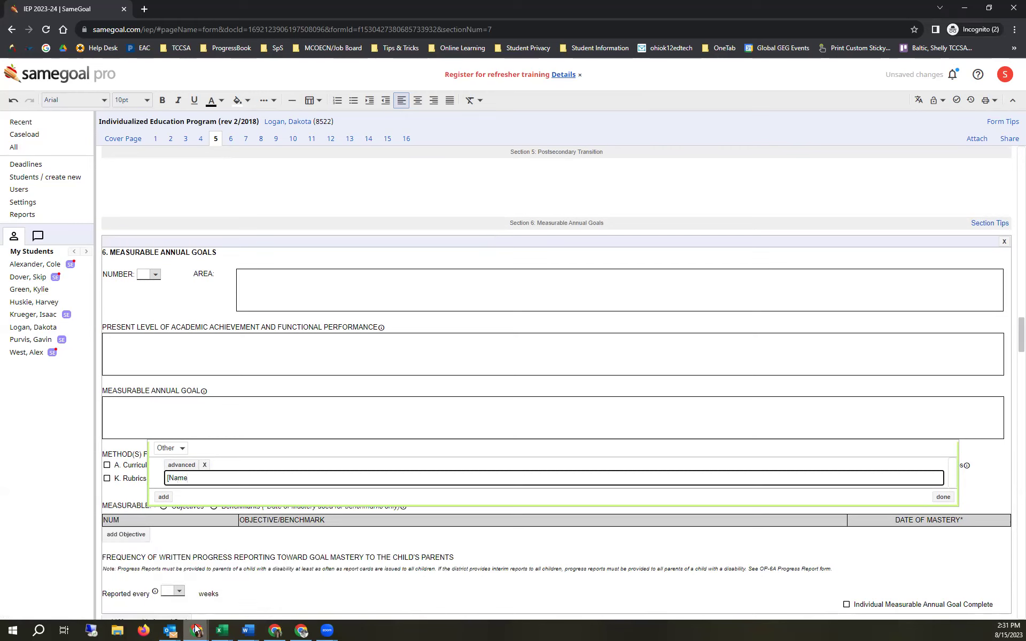
pyautogui.write('] will be able to ...')
pyautogui.write('He will be able to ...')
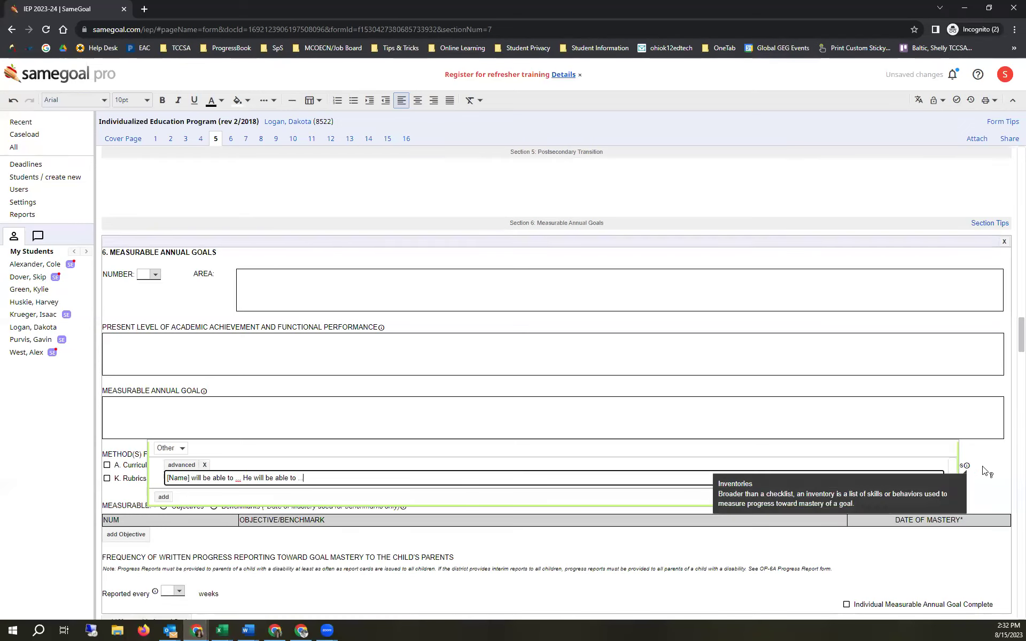
pyautogui.click(943, 498)
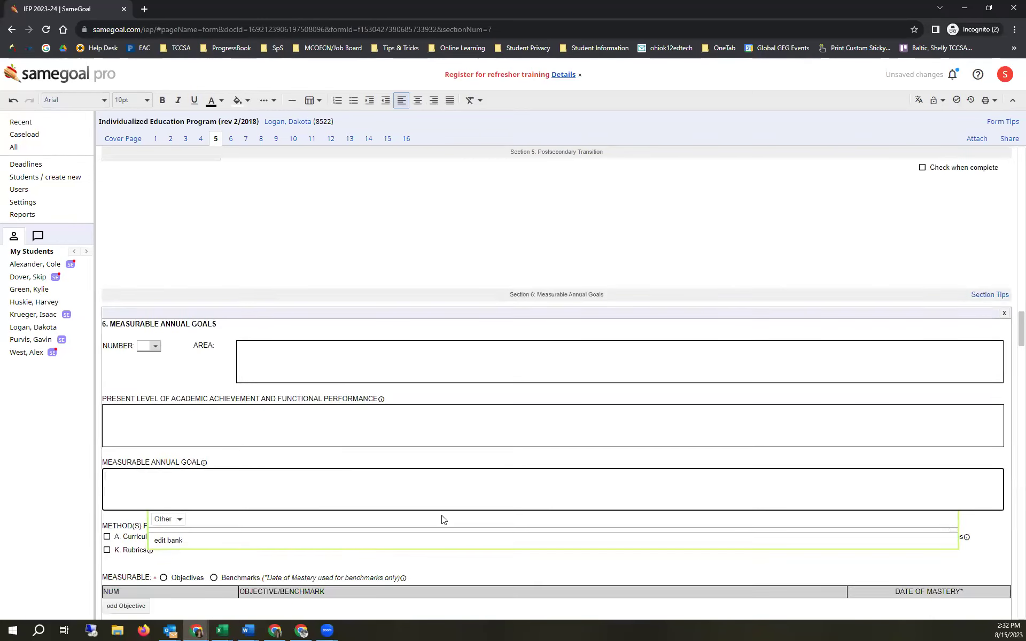
# - Reopen the bank editor and retype the entry as '[Name] will be able to ... he will be able to ...'
pyautogui.click(168, 469)
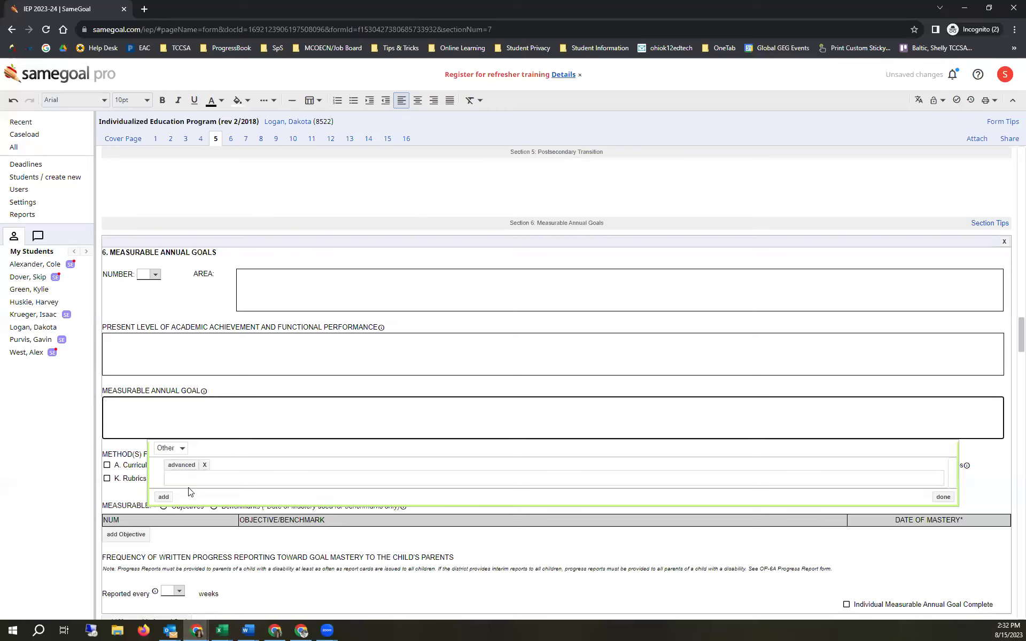
pyautogui.click(186, 480)
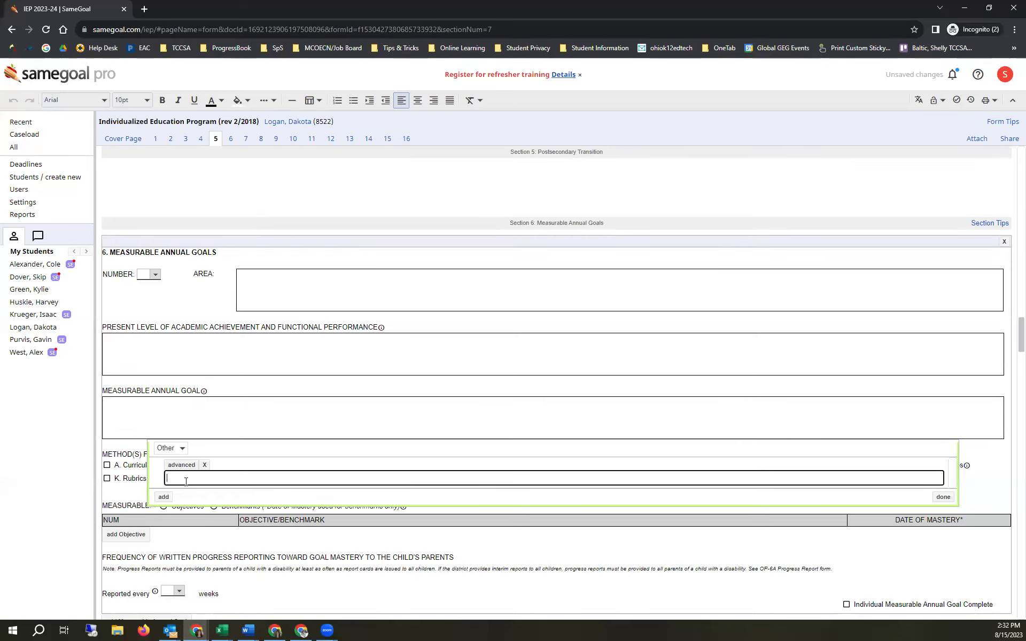
pyautogui.write('[')
pyautogui.write('will be able to ... h')
pyautogui.write('e will be able to')
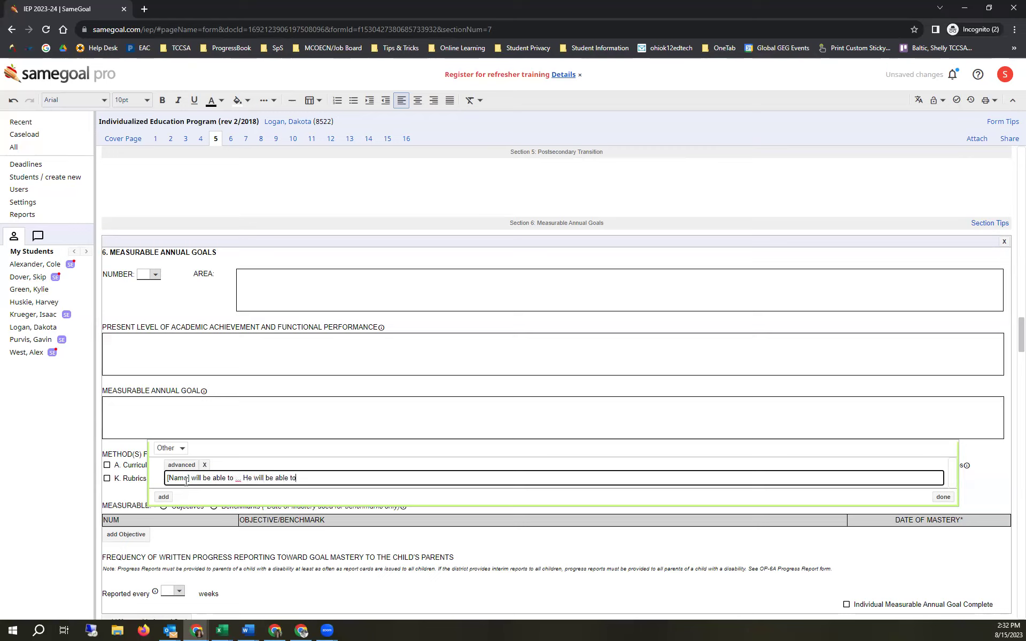
pyautogui.write(' ...')
# - Save the goal bank, insert its sentence into the annual goal with the name filled in, then pick another student
pyautogui.click(170, 498)
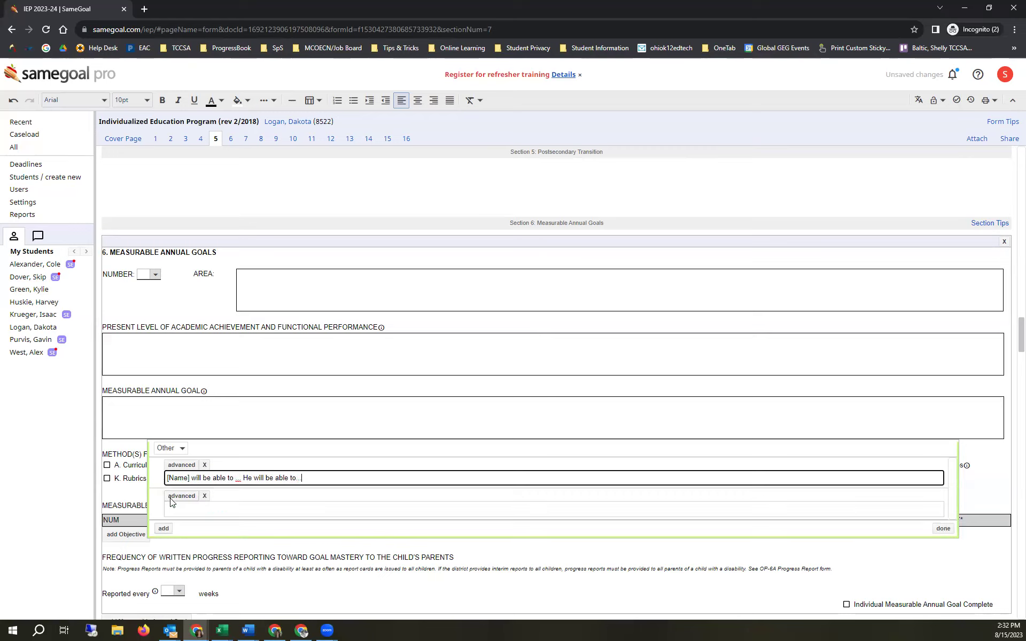
pyautogui.click(946, 528)
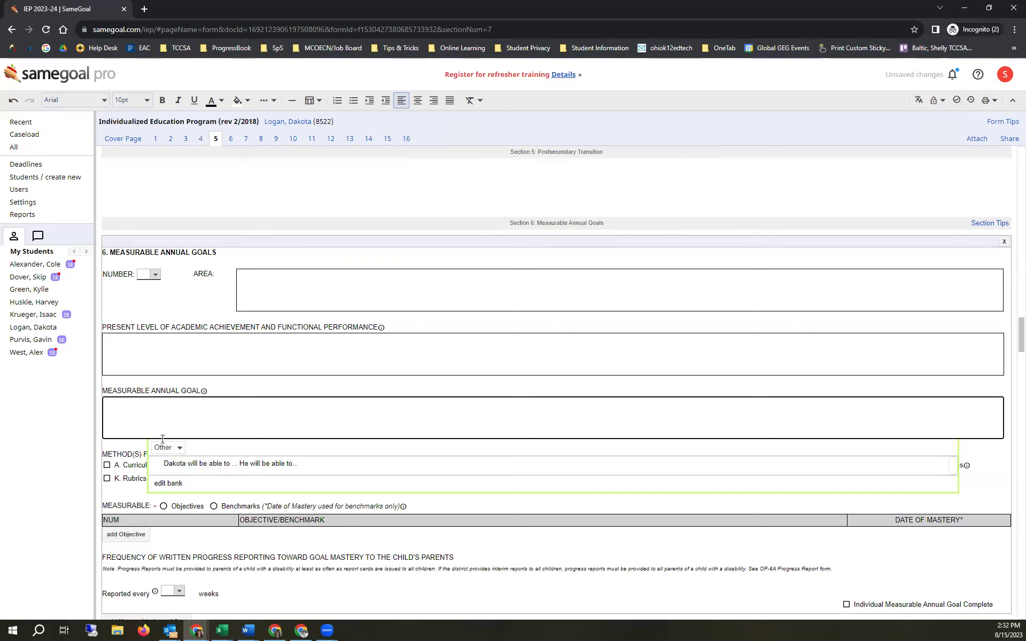
pyautogui.click(176, 465)
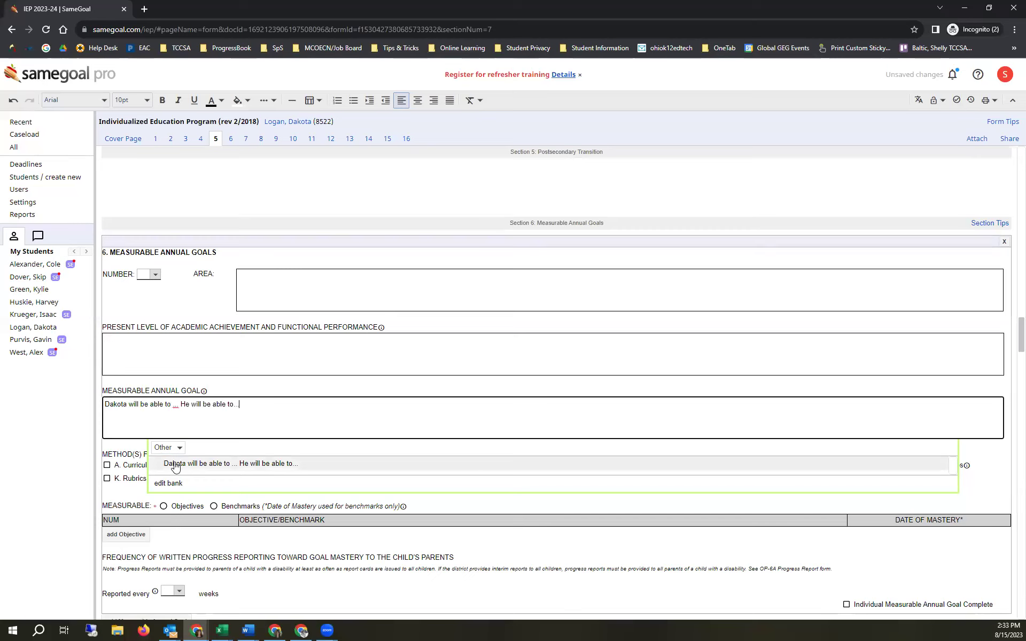
pyautogui.click(174, 352)
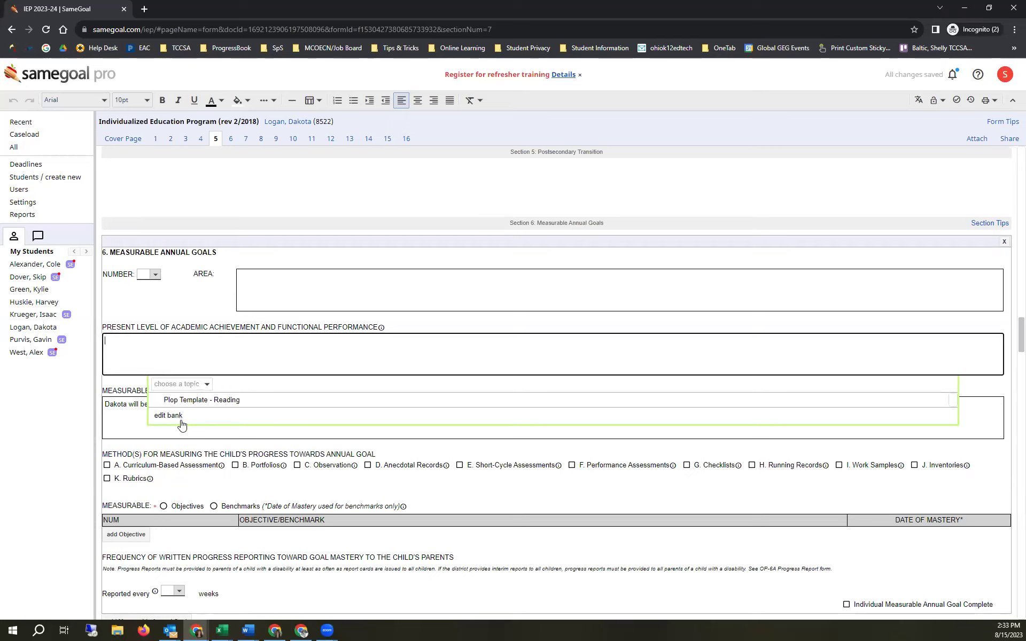
pyautogui.click(133, 428)
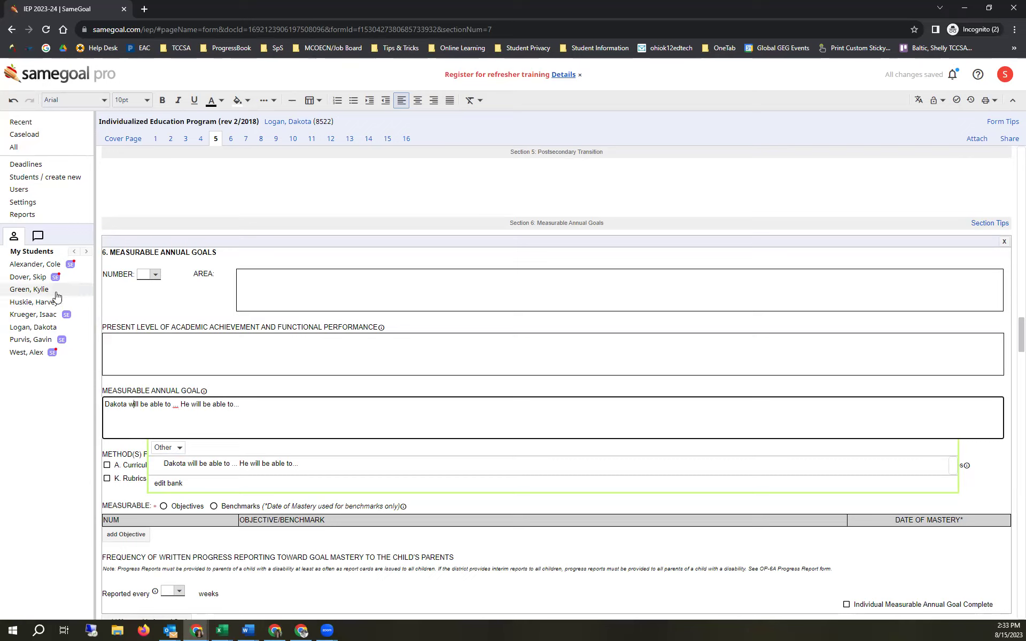
pyautogui.click(32, 289)
# - Open the other student's IEP at Section 6 and bring up her annual goal text bank
pyautogui.click(27, 292)
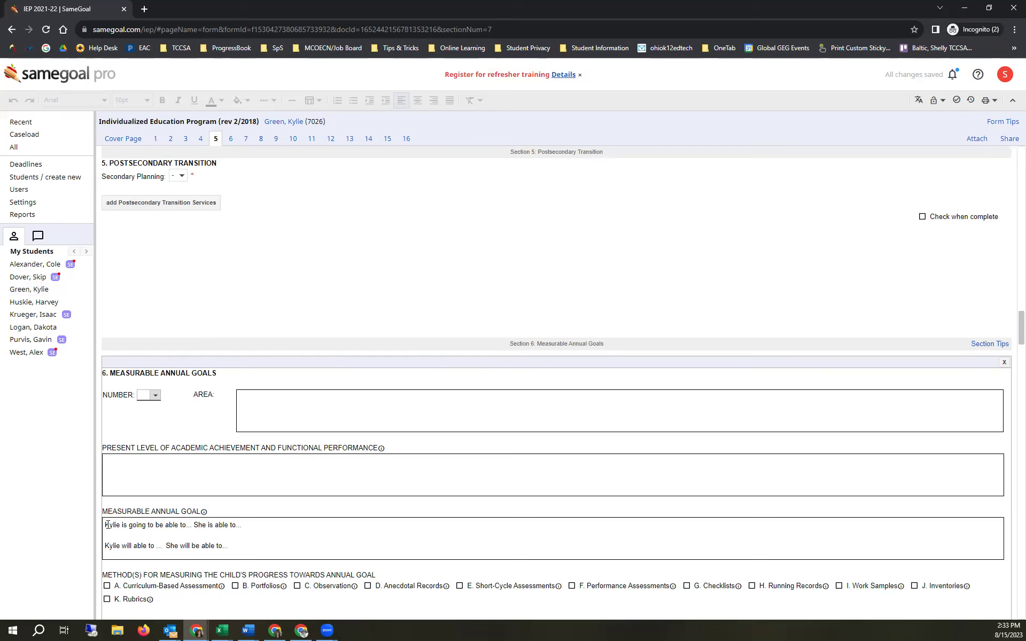
pyautogui.scroll(-1, 160, 521)
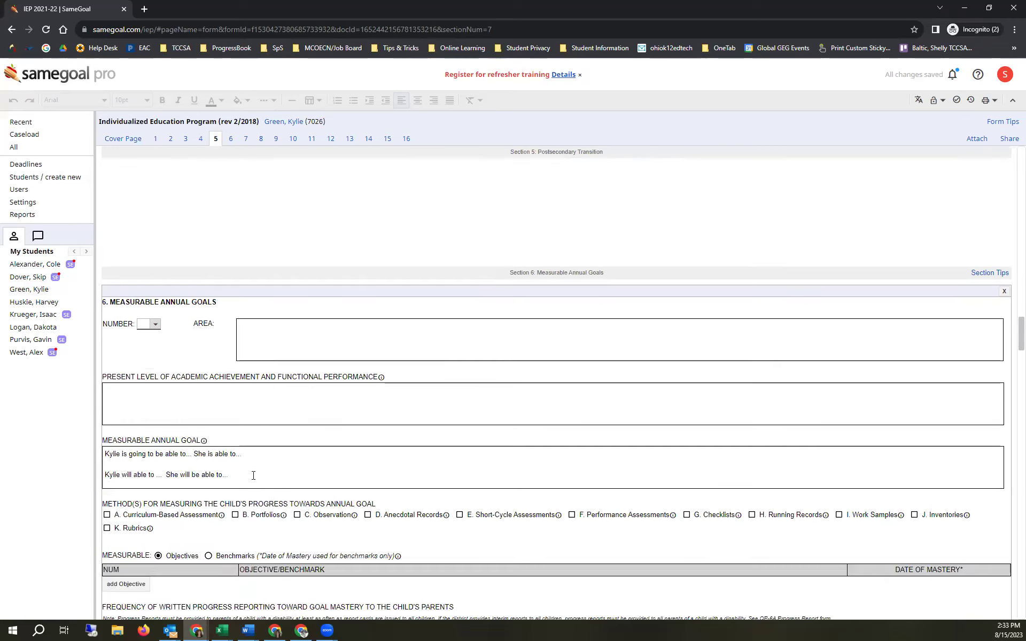
pyautogui.click(253, 476)
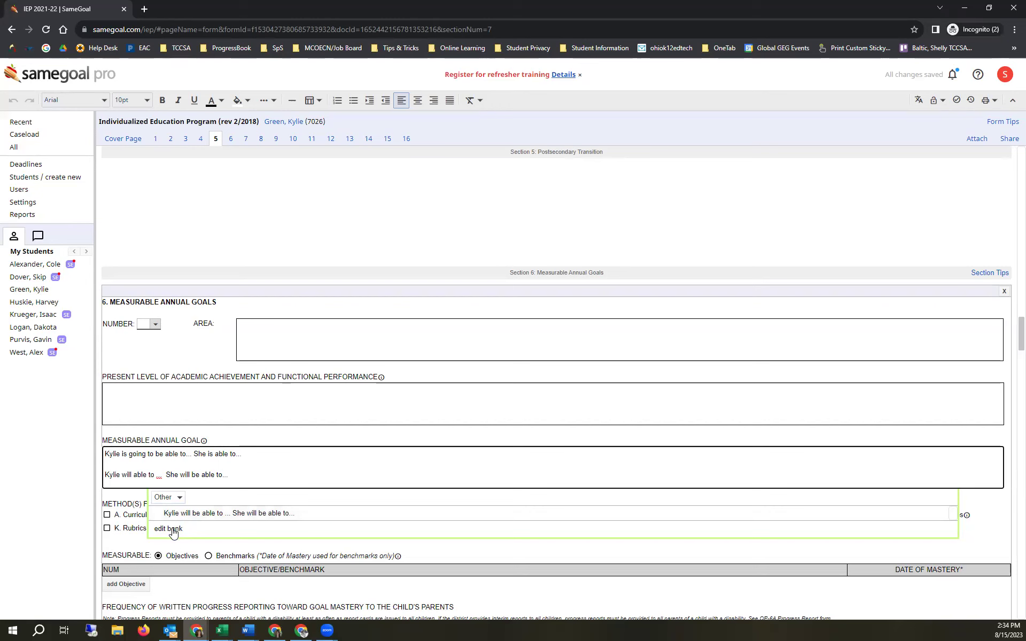
# - Check the bank entry's Topic and Keyword settings, then open the Present Level bank showing Plop Template - Reading
pyautogui.click(171, 529)
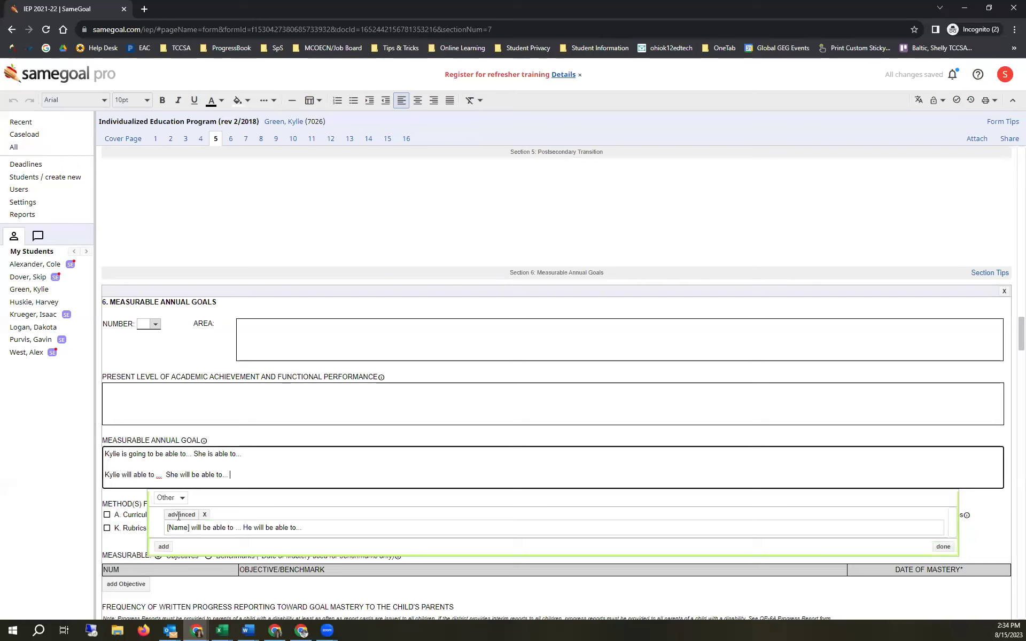
pyautogui.click(179, 519)
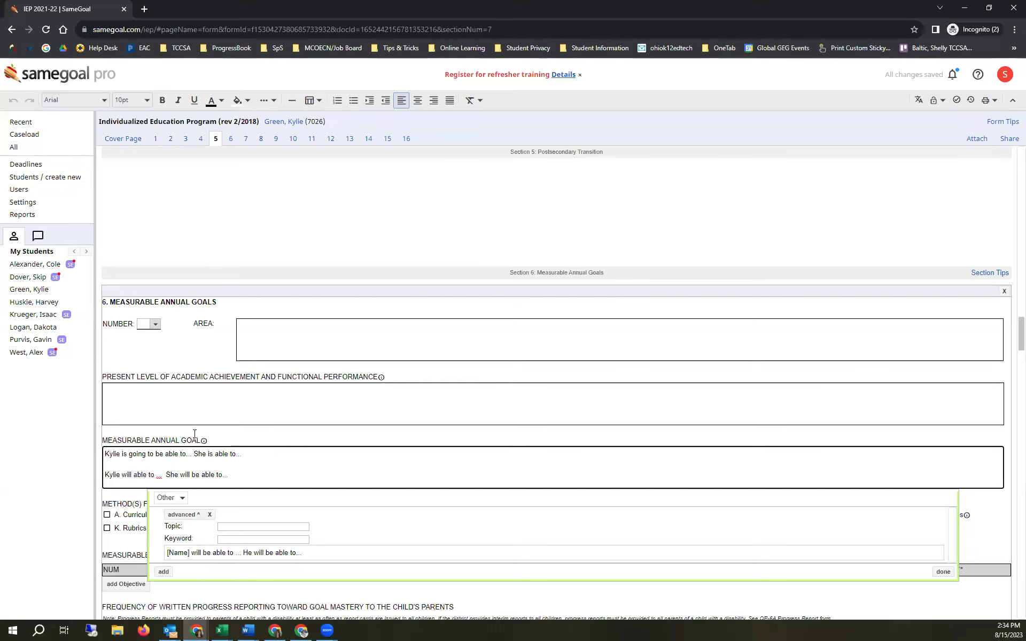
pyautogui.click(165, 406)
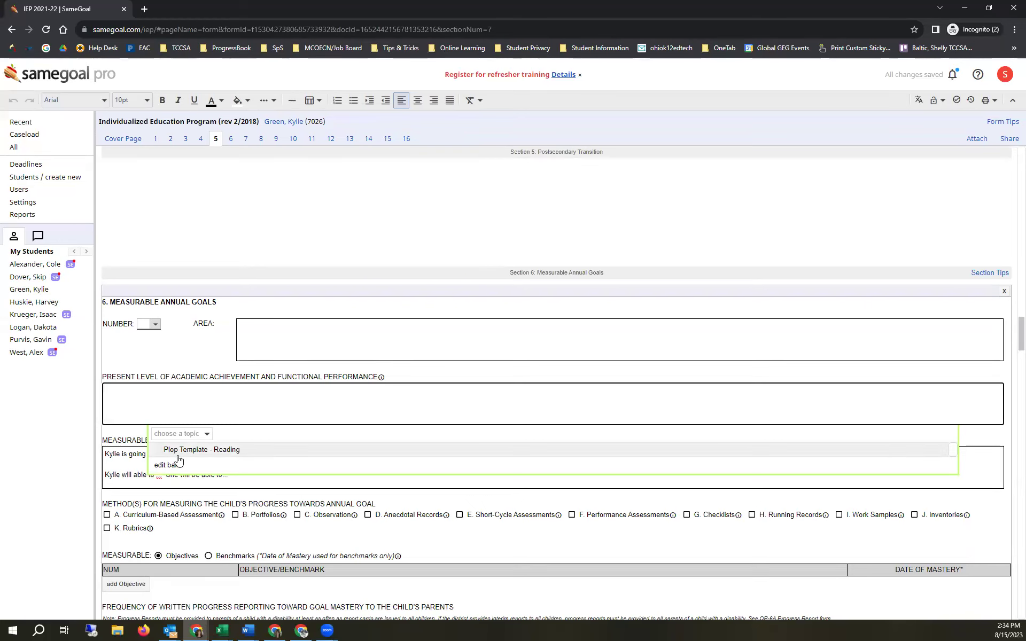
# - Insert the Plop Template - Reading into the Present Level field
pyautogui.click(213, 451)
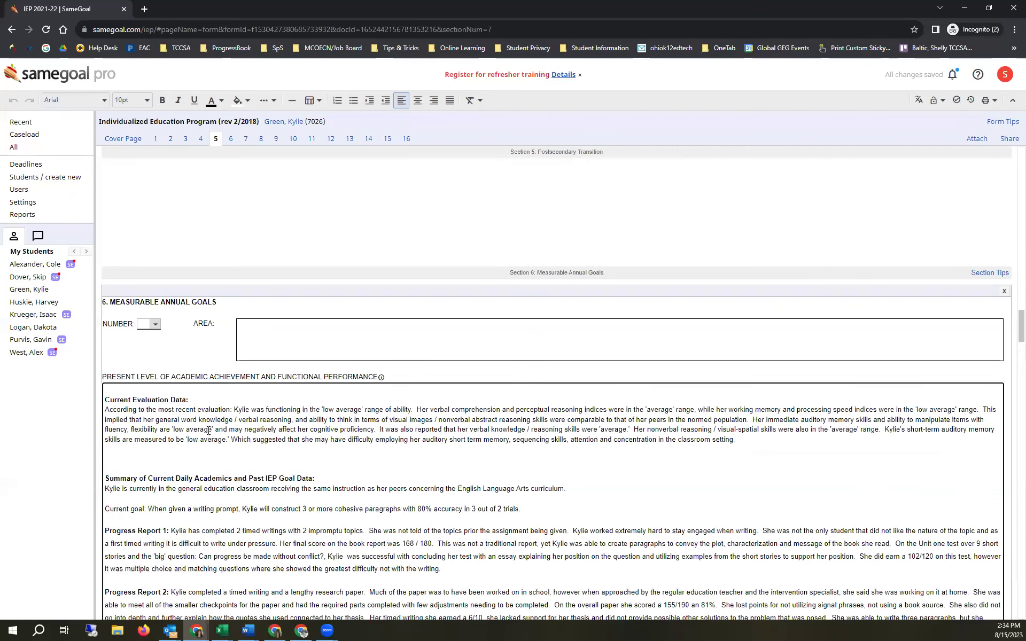
pyautogui.scroll(-7, 209, 431)
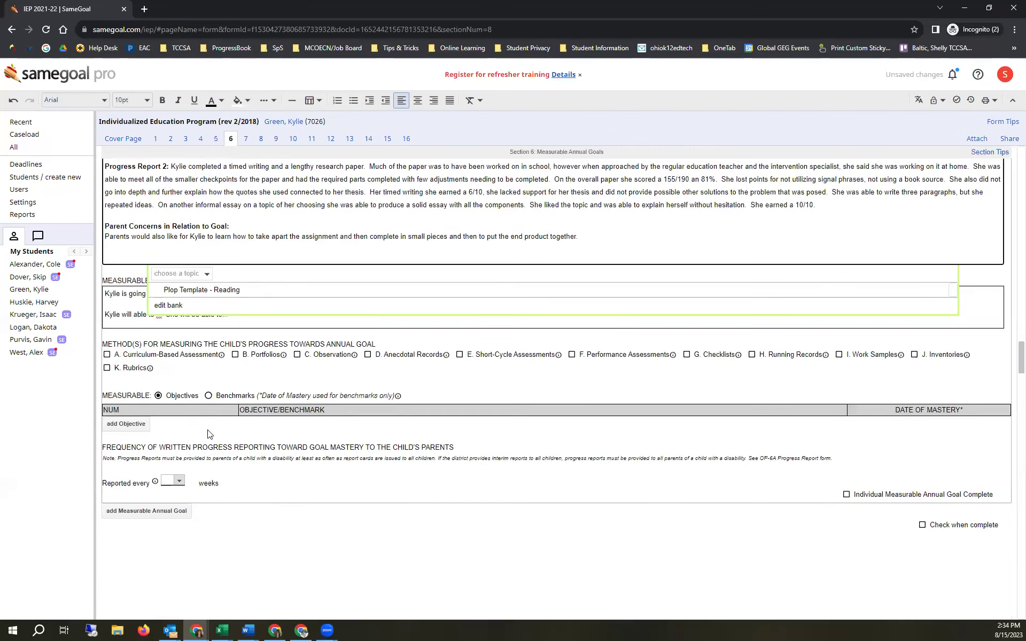
pyautogui.scroll(1, 148, 269)
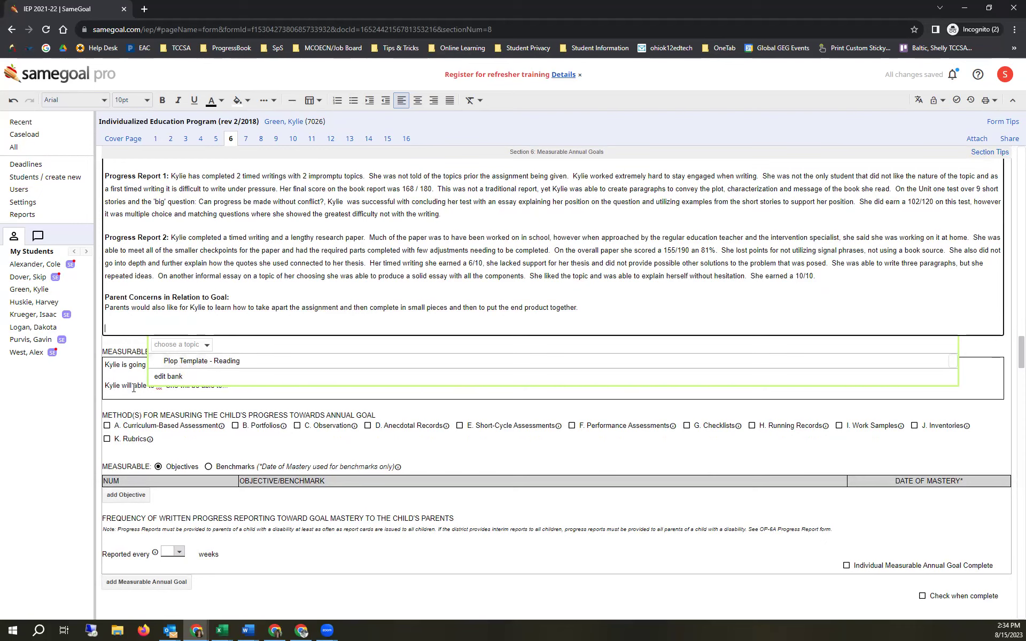
# - Set the goal-bank entry's Topic to Reading and save the bank
pyautogui.click(171, 392)
pyautogui.click(173, 441)
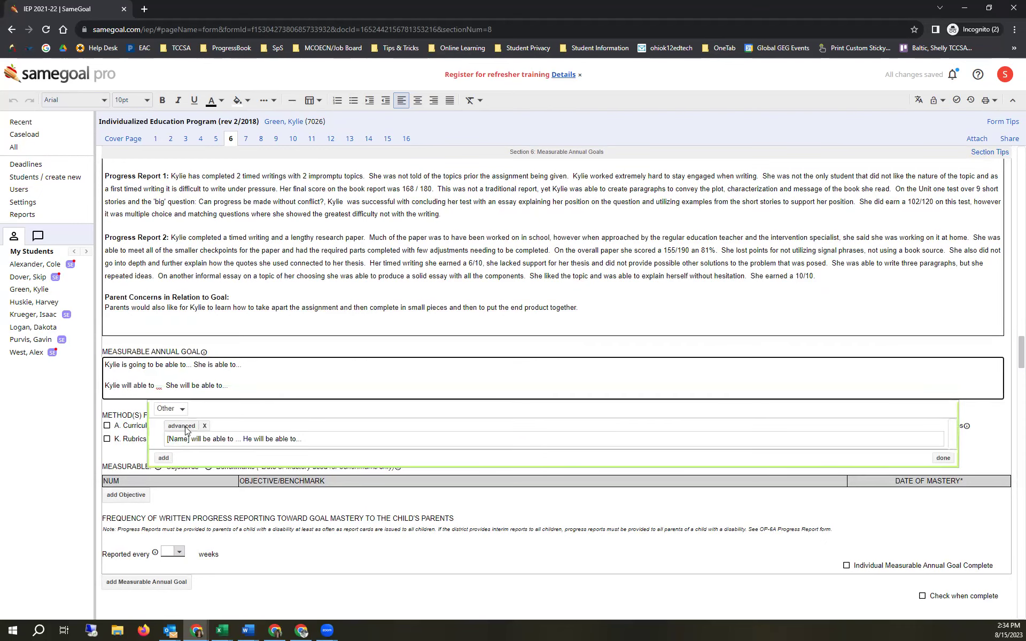
pyautogui.click(184, 427)
pyautogui.click(229, 436)
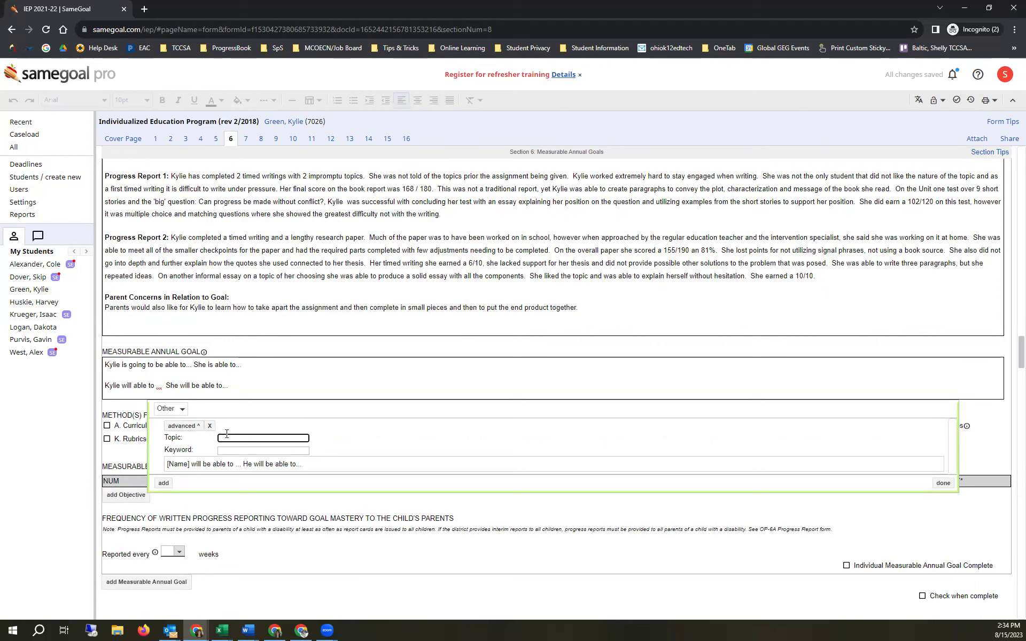
pyautogui.write('Reading')
pyautogui.click(943, 484)
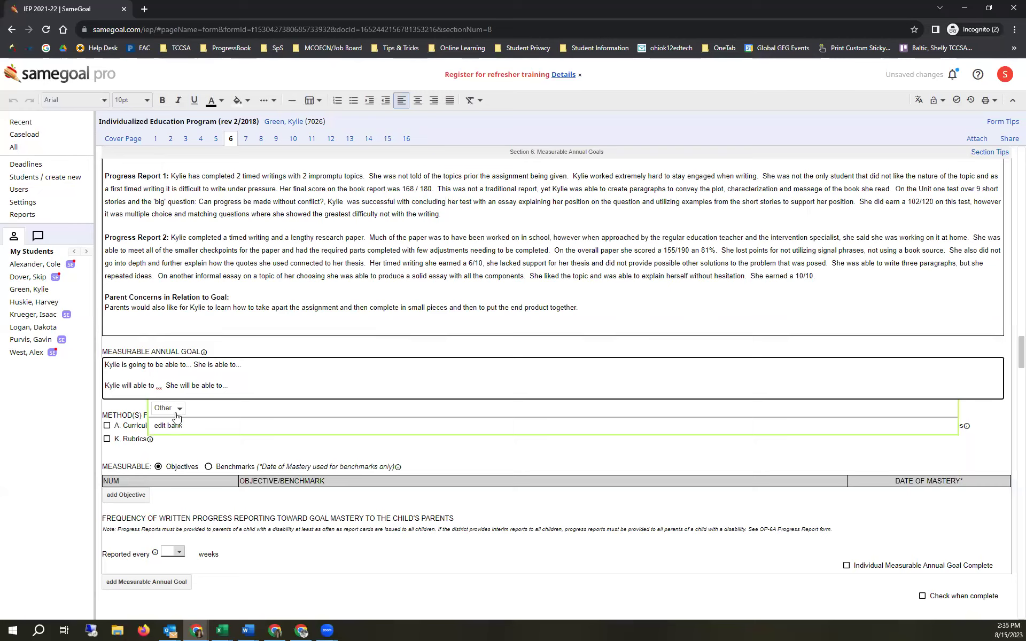
# - Start a new line in the annual goal and bring up the Reading goal bank entries
pyautogui.click(248, 387)
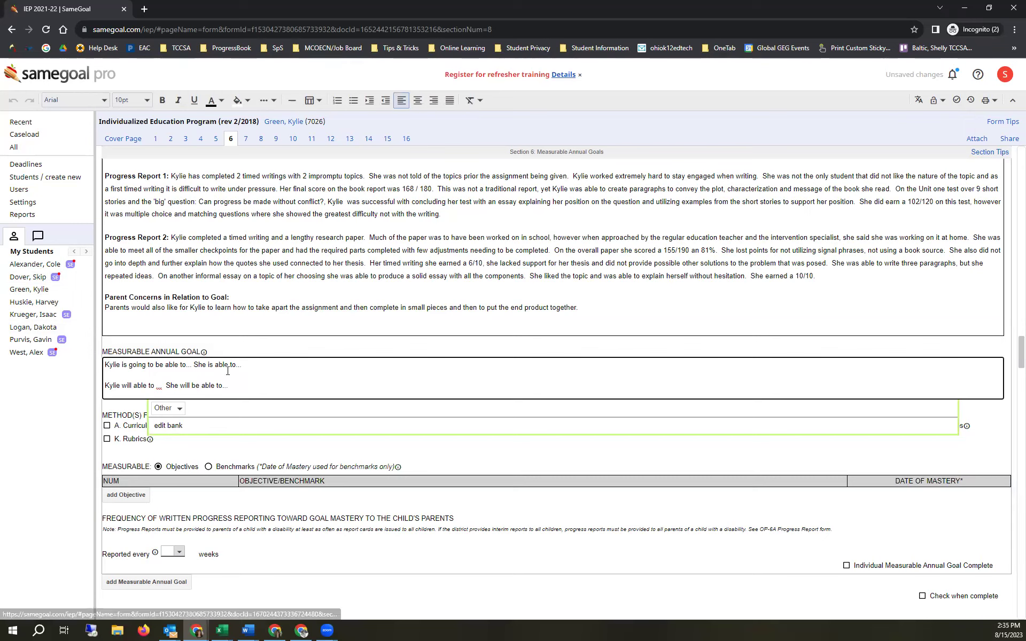
pyautogui.press('Return')
pyautogui.click(180, 424)
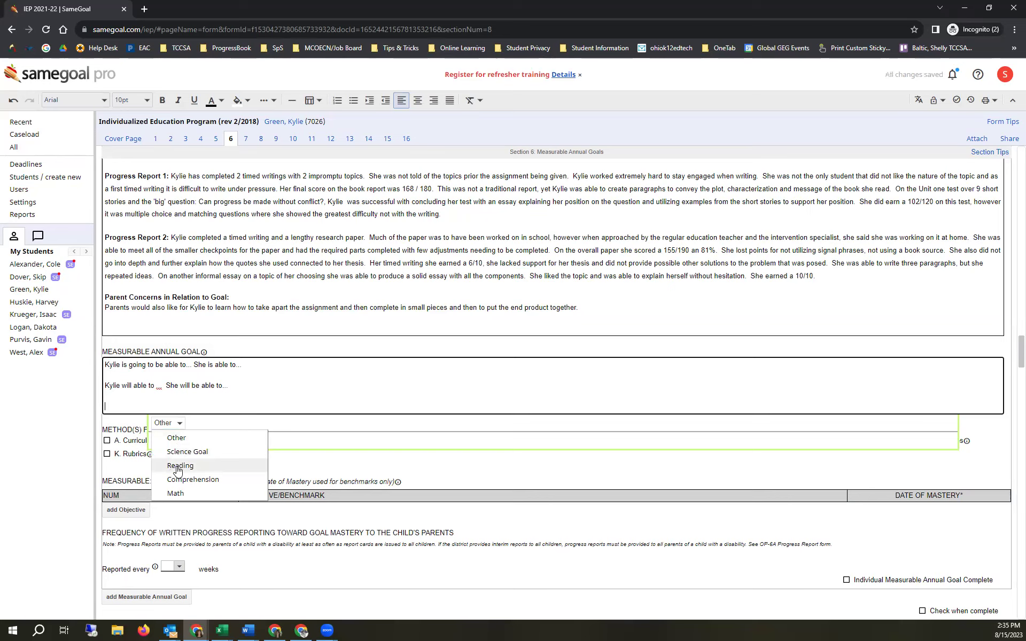
pyautogui.click(178, 466)
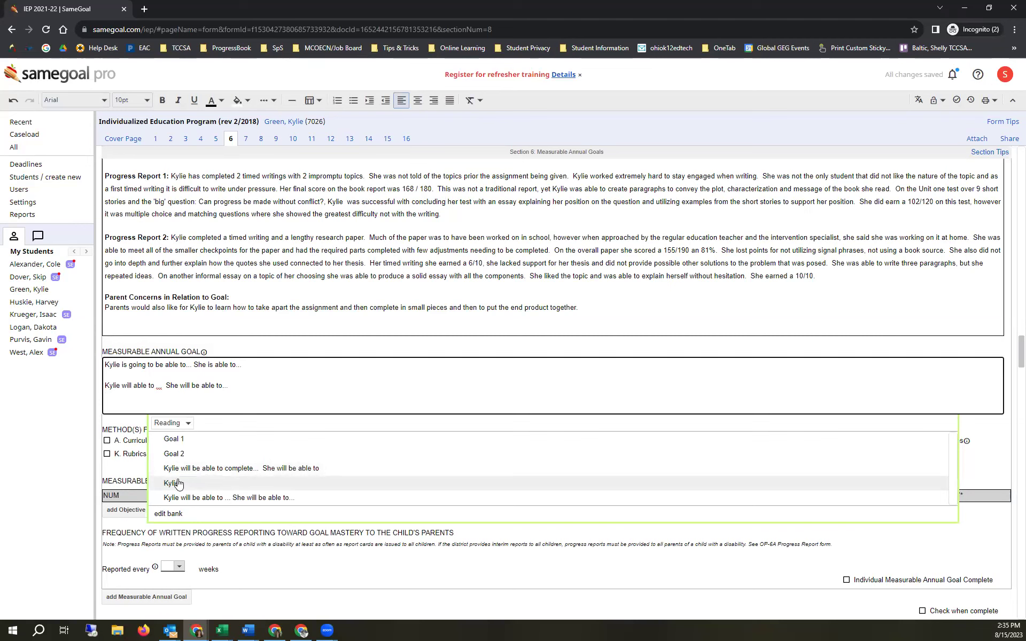
pyautogui.click(187, 424)
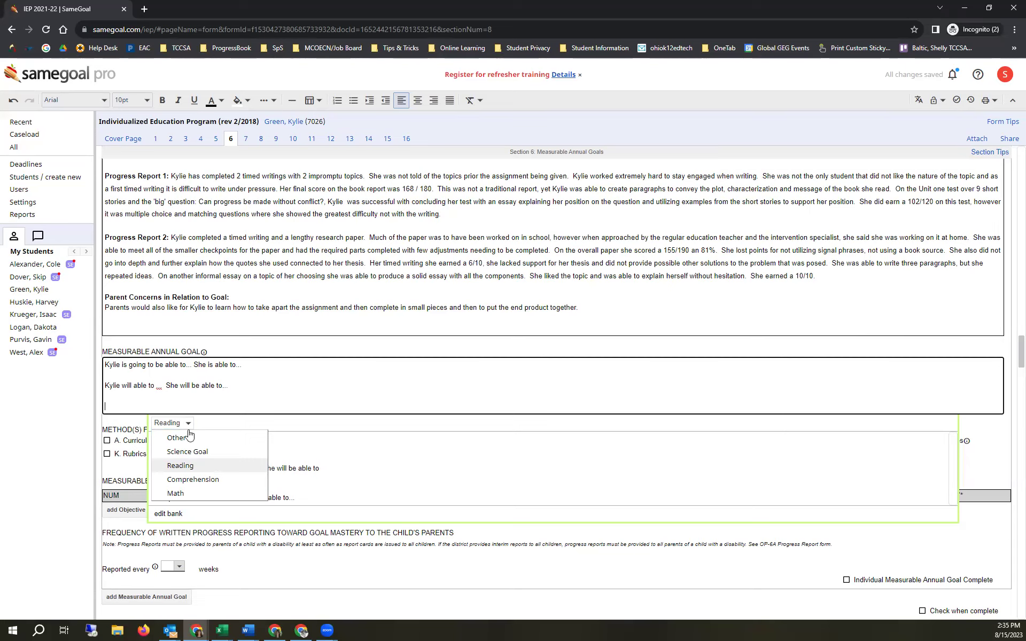
pyautogui.scroll(8, 275, 382)
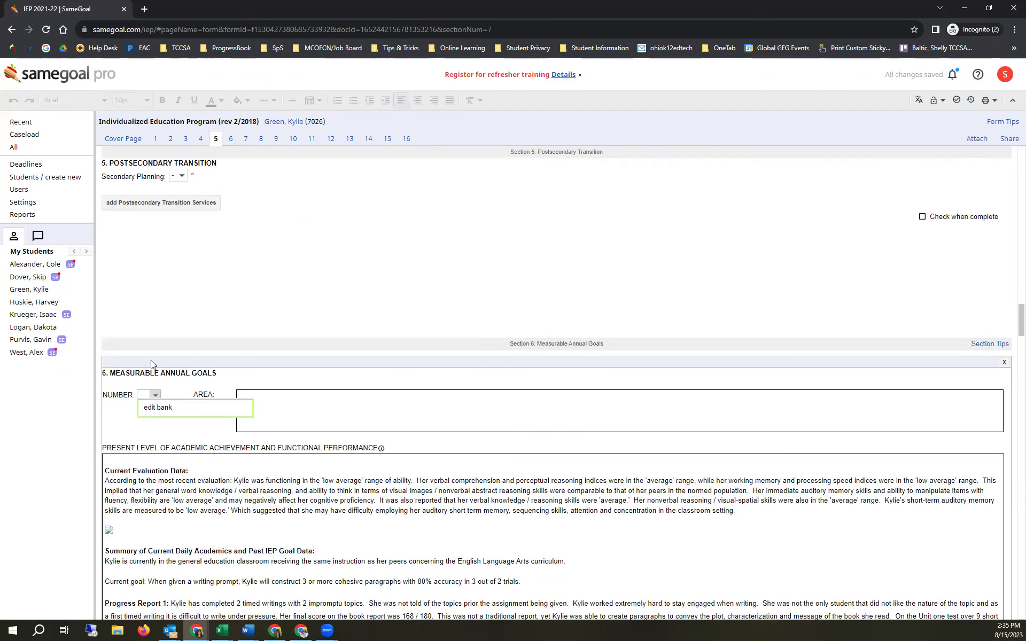
pyautogui.scroll(-10, 273, 334)
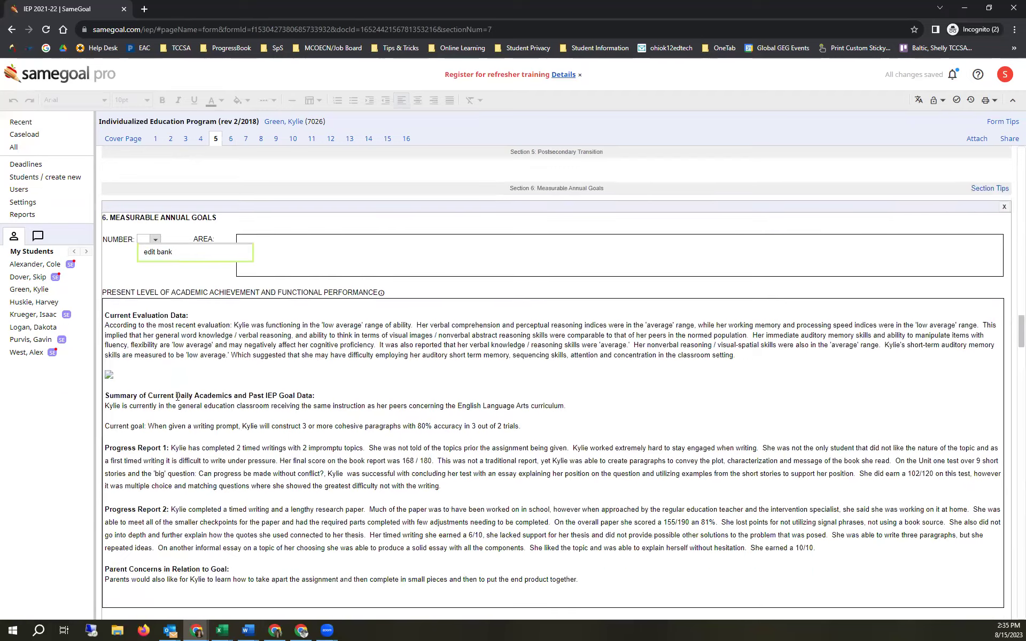
pyautogui.click(273, 334)
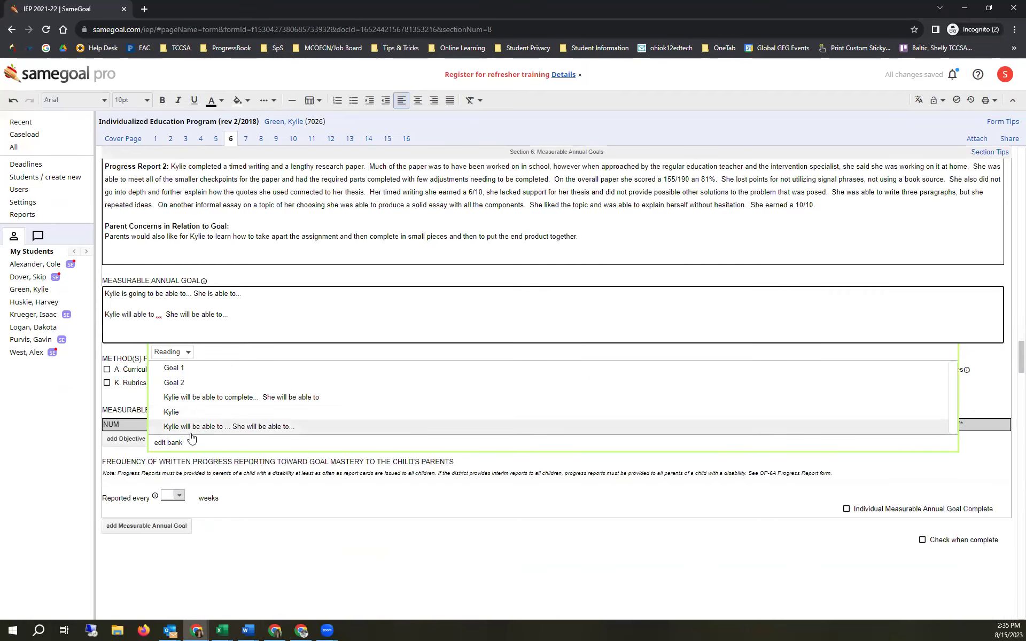
# - Check the entries' topic settings, delete the bare [Name] item, and close the bank editor
pyautogui.click(176, 443)
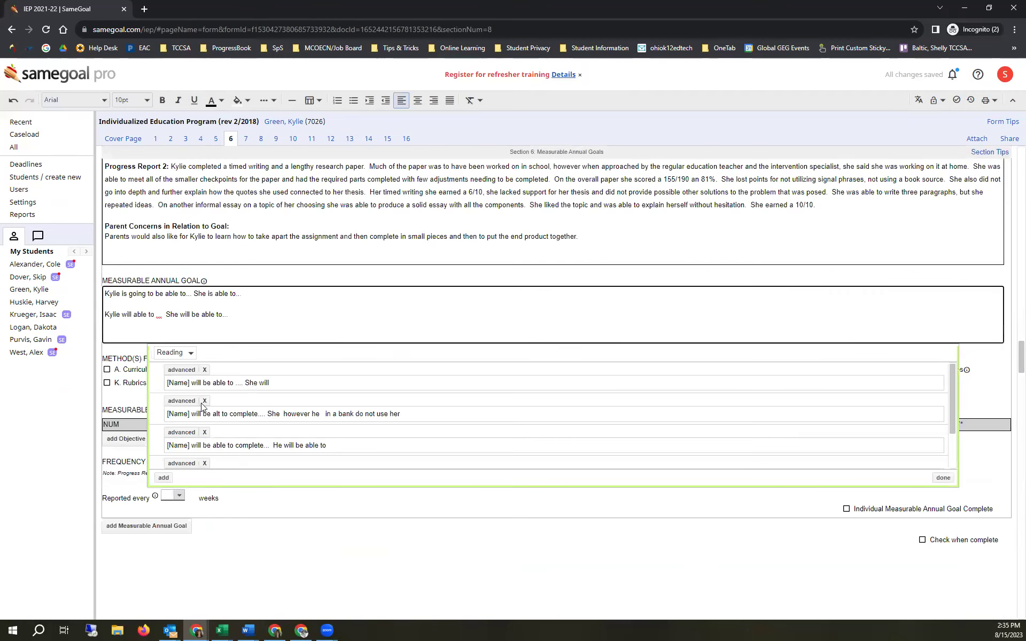
pyautogui.click(176, 371)
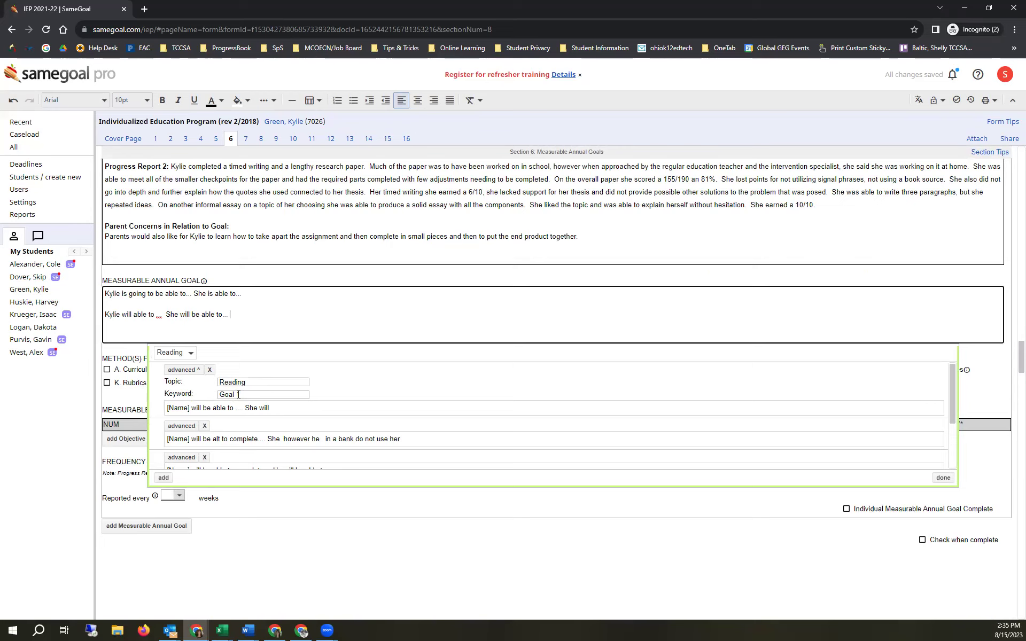
pyautogui.scroll(-2, 239, 394)
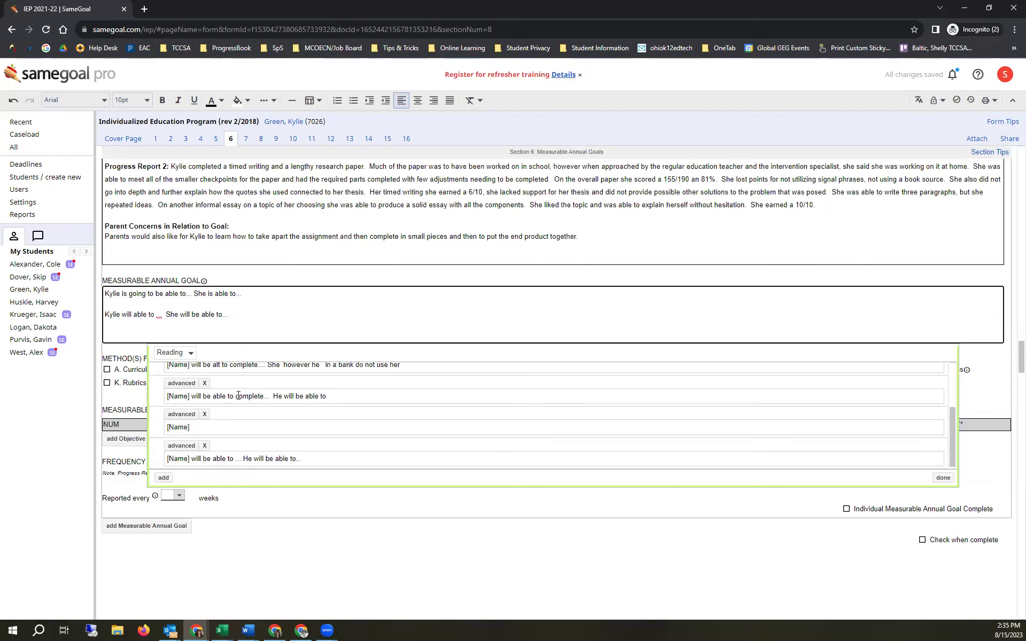
pyautogui.click(205, 414)
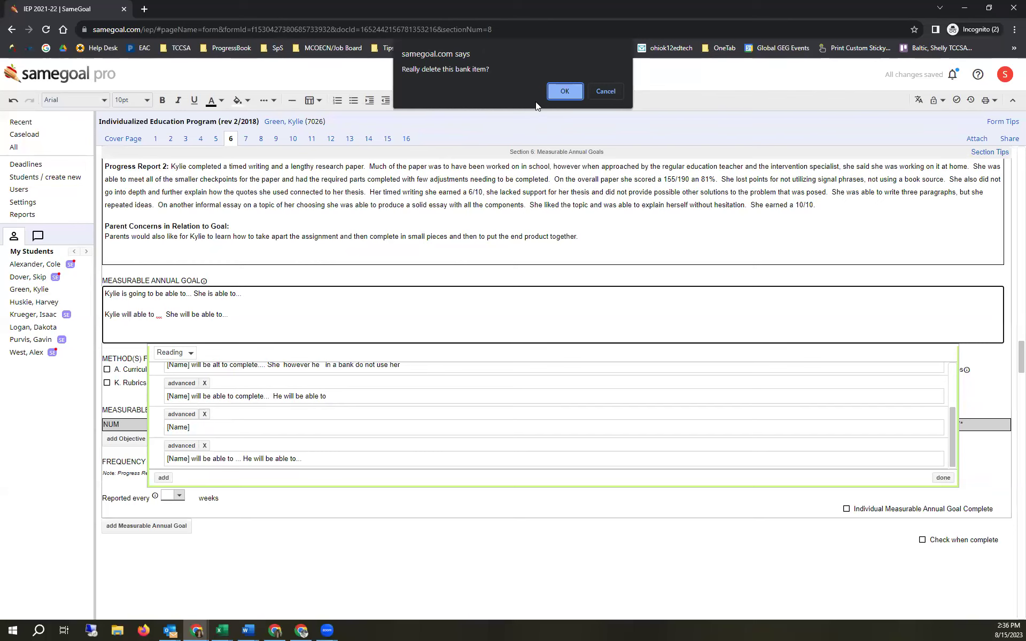
pyautogui.click(565, 91)
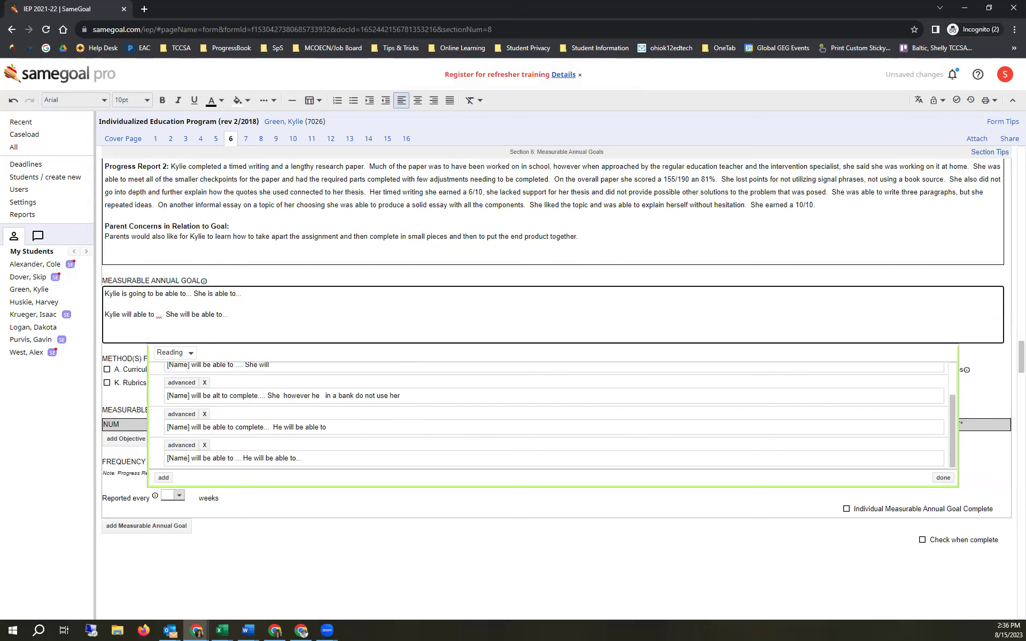
pyautogui.click(326, 573)
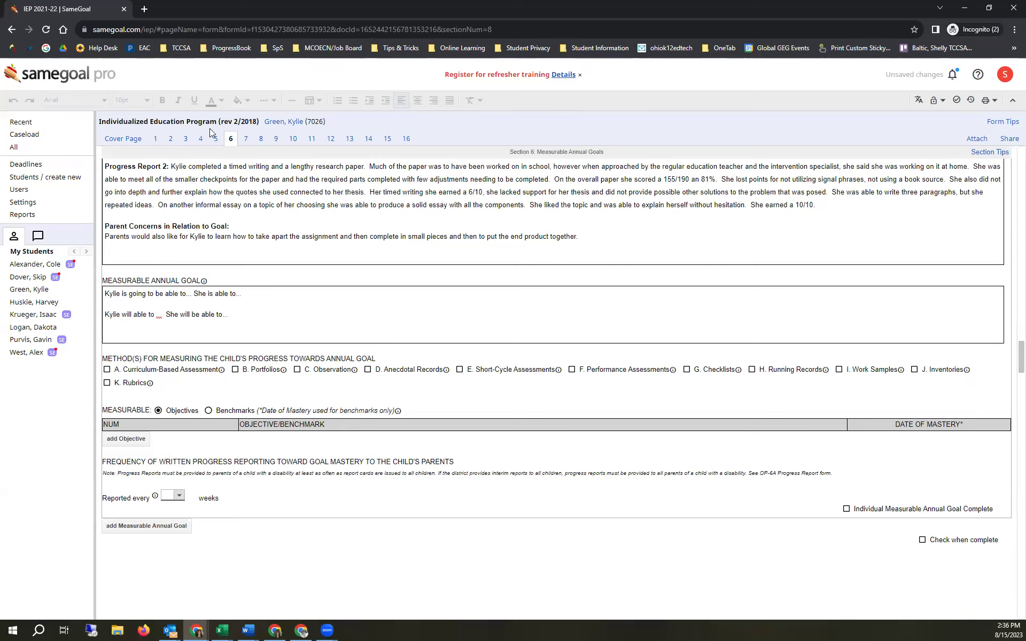
# - Reopen the student's IEP, review who it is shared with, then open the next student's documents
pyautogui.click(288, 123)
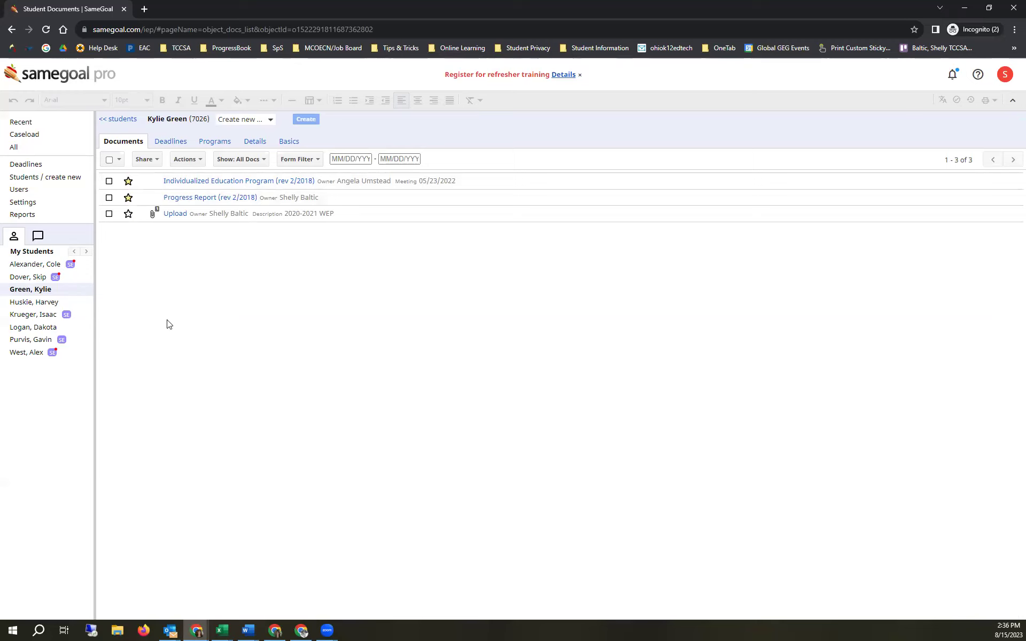
pyautogui.click(225, 184)
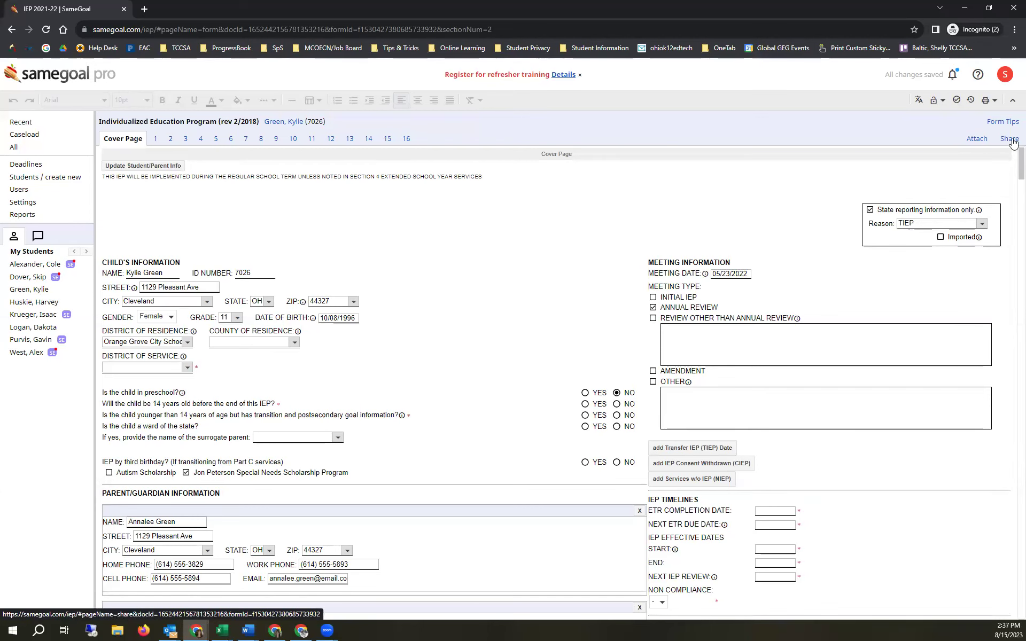
pyautogui.click(1011, 140)
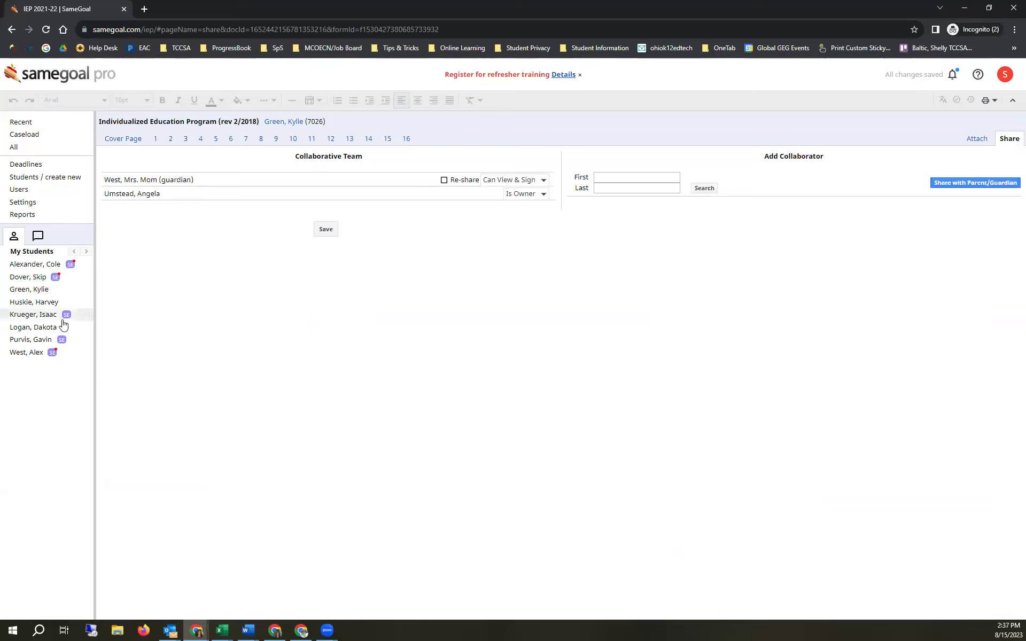
pyautogui.click(37, 328)
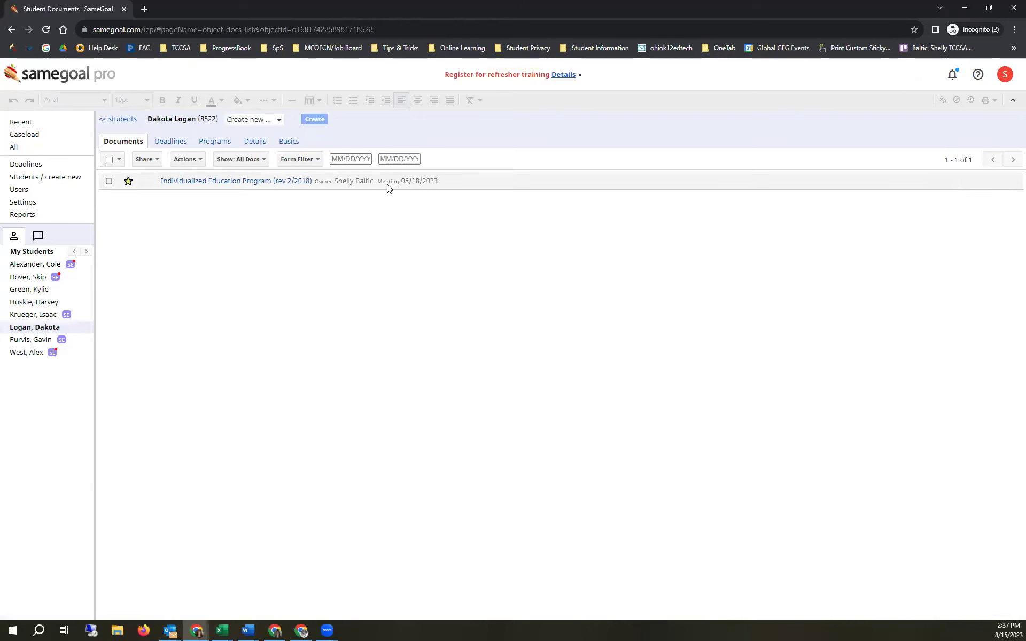
# - Open the student's 2023-24 IEP, review its sharing list, and return to the Cover Page
pyautogui.click(198, 183)
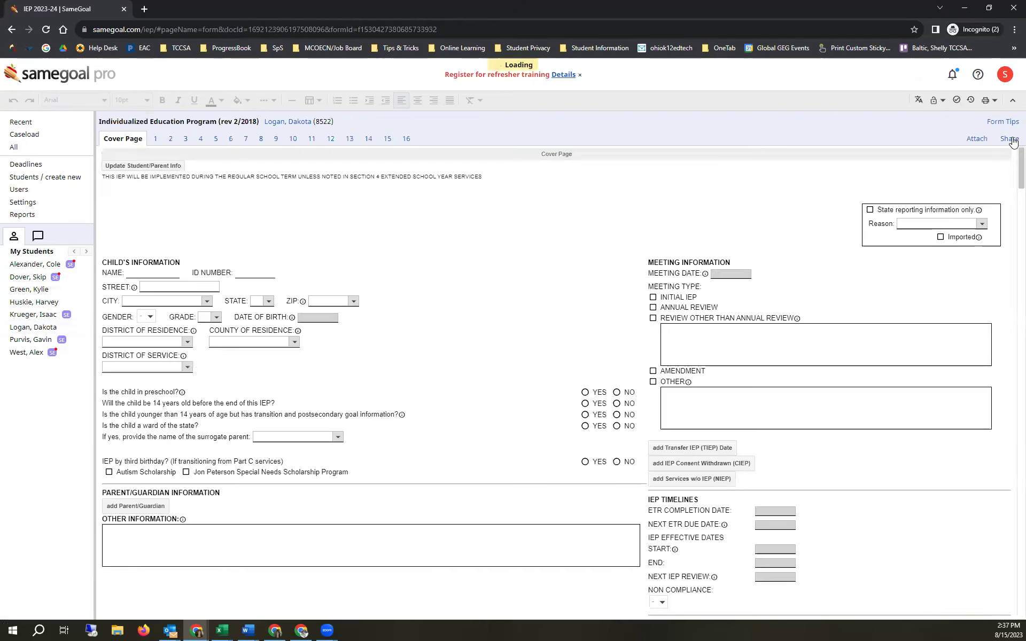
pyautogui.click(1010, 140)
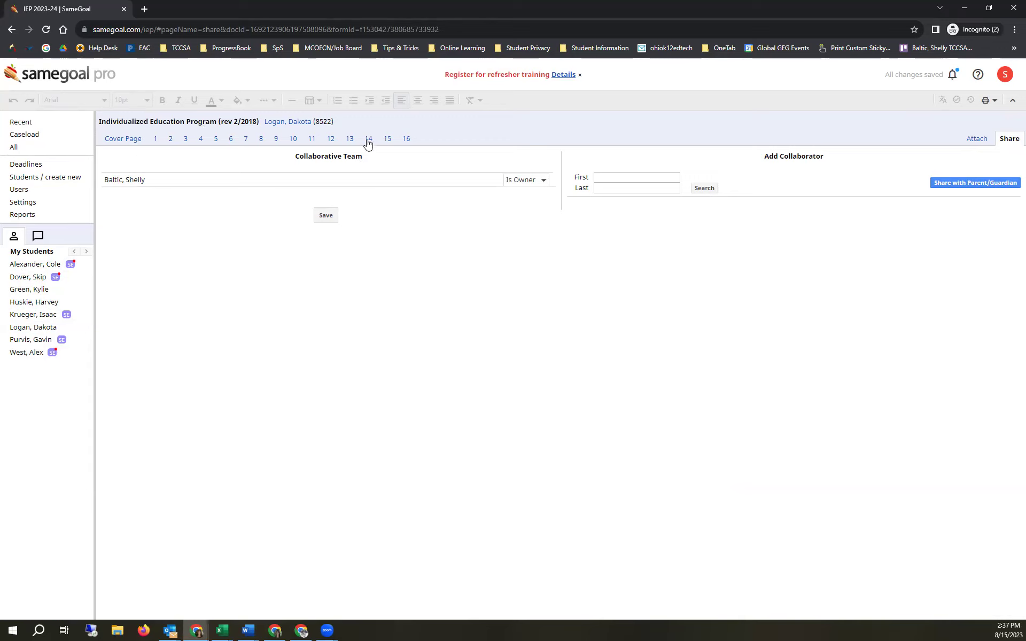
pyautogui.click(134, 140)
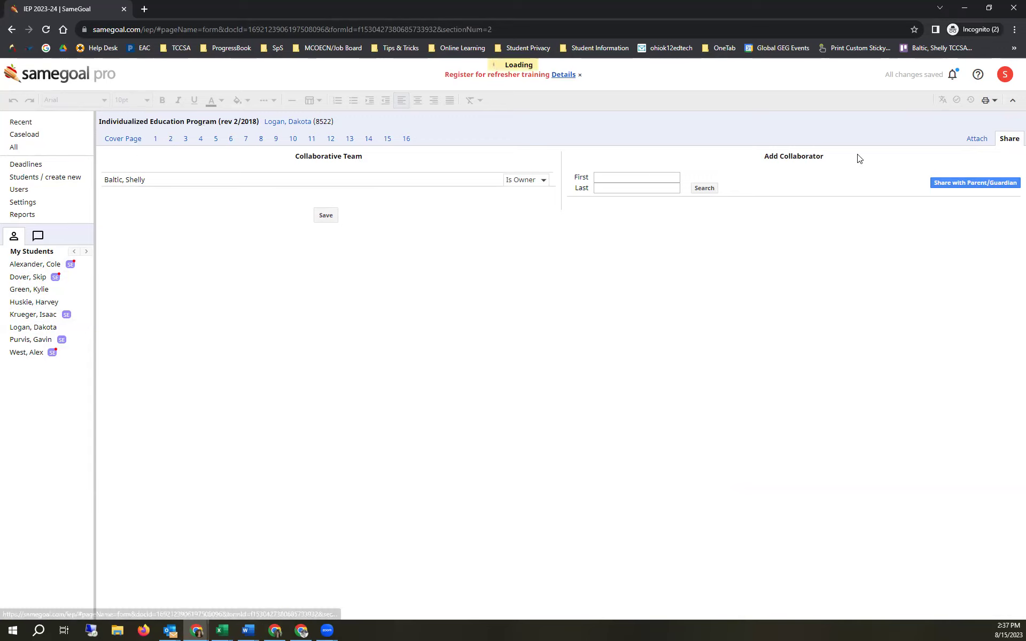
# - Preview the Cover Page for printing, then exit the preview back to the IEP
pyautogui.click(988, 105)
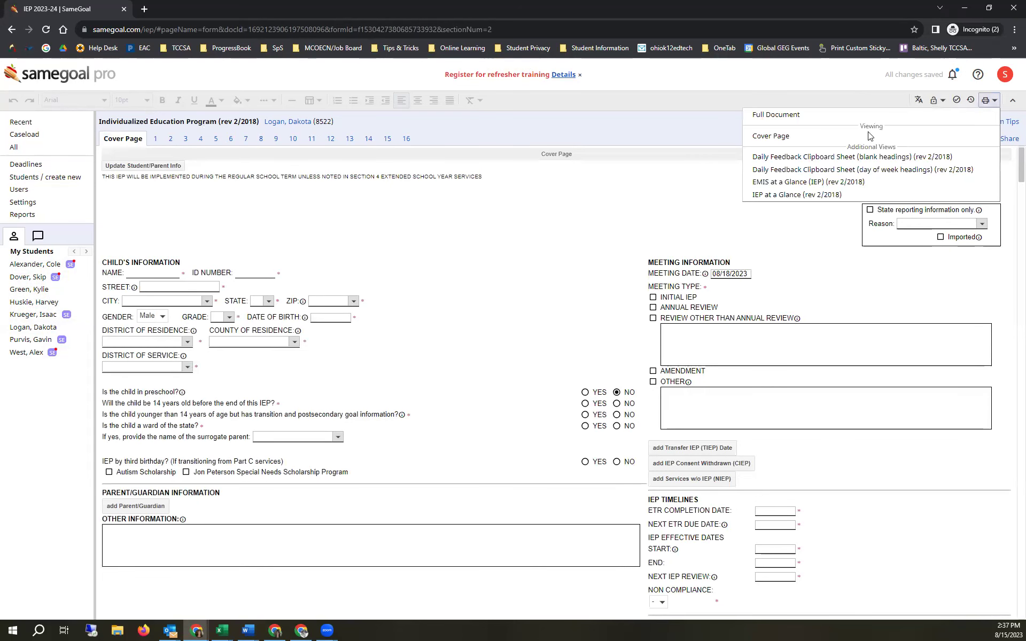
pyautogui.click(810, 142)
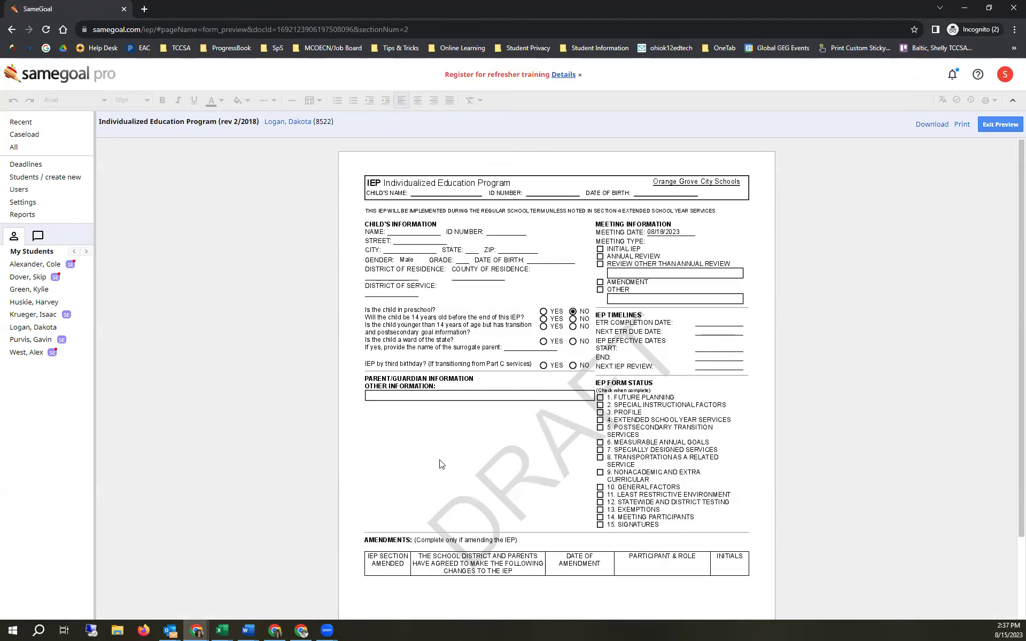
pyautogui.click(1009, 126)
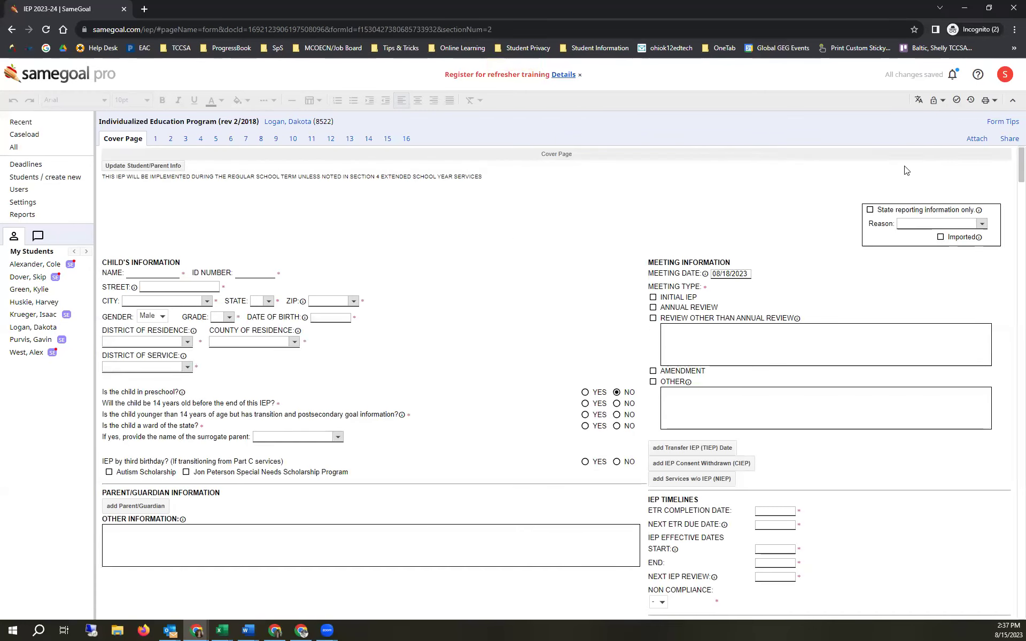
pyautogui.click(1010, 138)
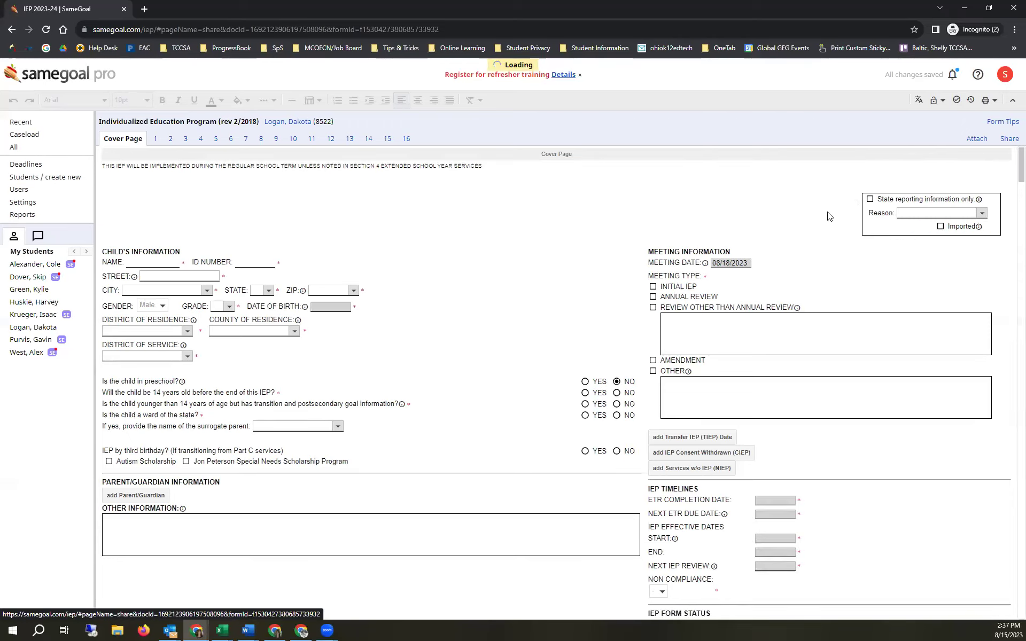
# - Search for the colleague by first name and add them to the collaborative team
pyautogui.click(622, 187)
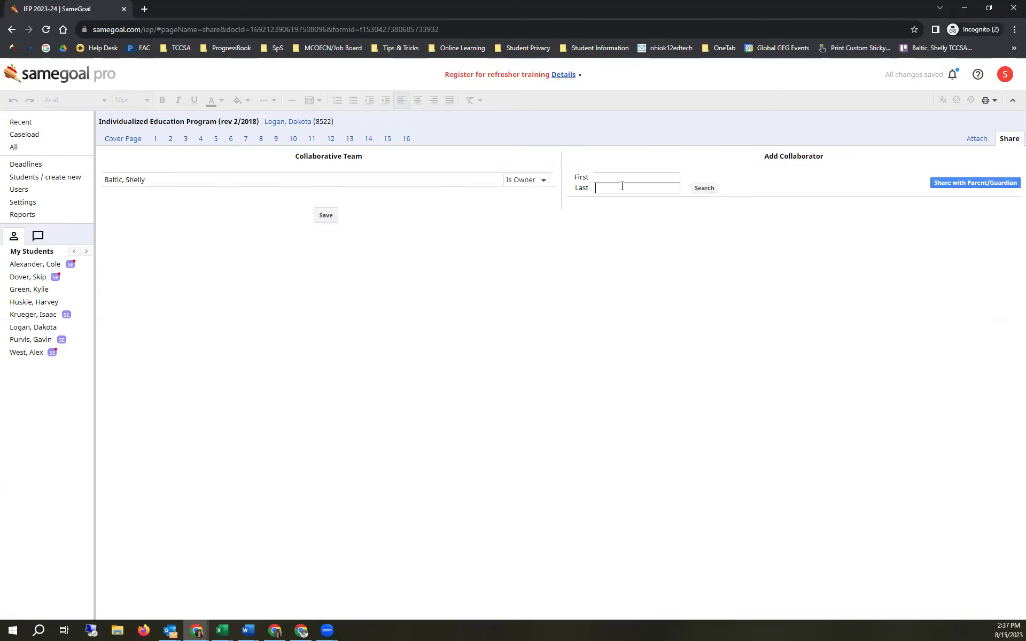
pyautogui.click(630, 177)
pyautogui.write('rebecca')
pyautogui.press('Return')
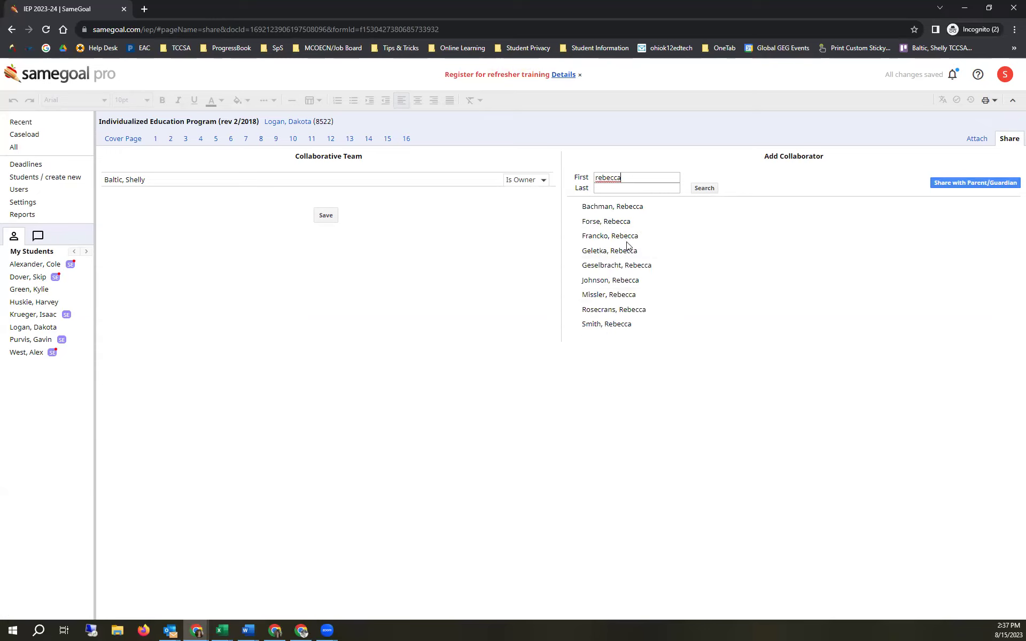
pyautogui.click(630, 311)
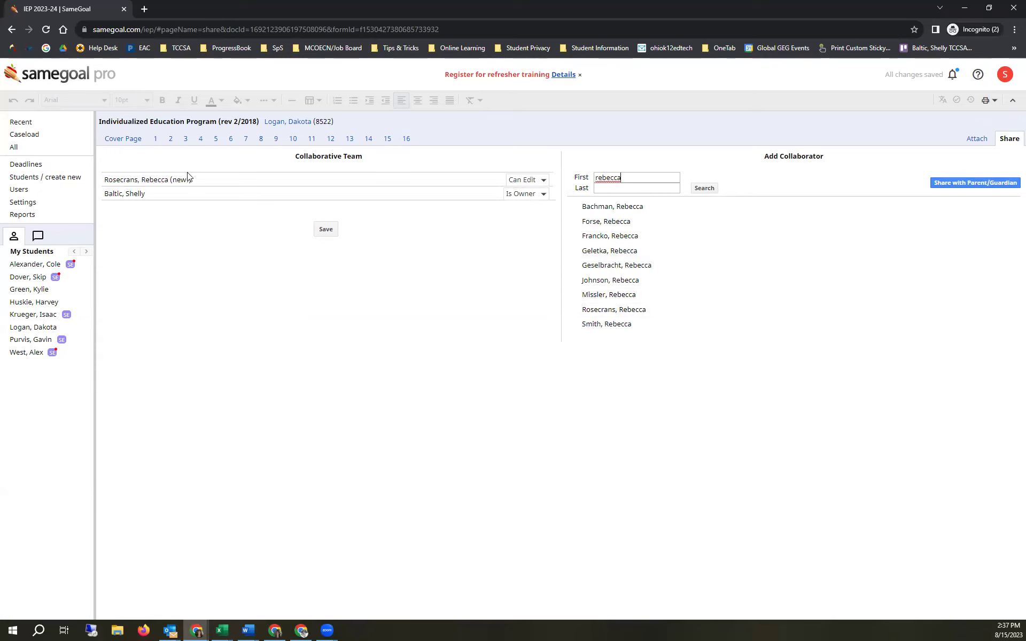
pyautogui.moveTo(191, 179); pyautogui.dragTo(169, 179)
pyautogui.click(194, 186)
# - Set the new collaborator's permission to Can View and save the team changes
pyautogui.click(525, 183)
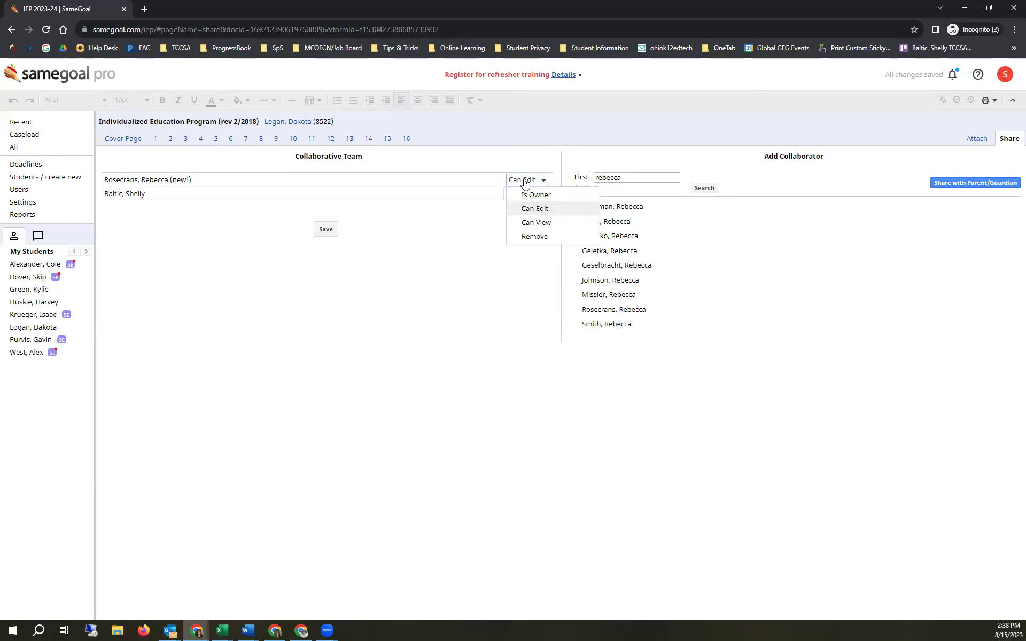
pyautogui.click(527, 223)
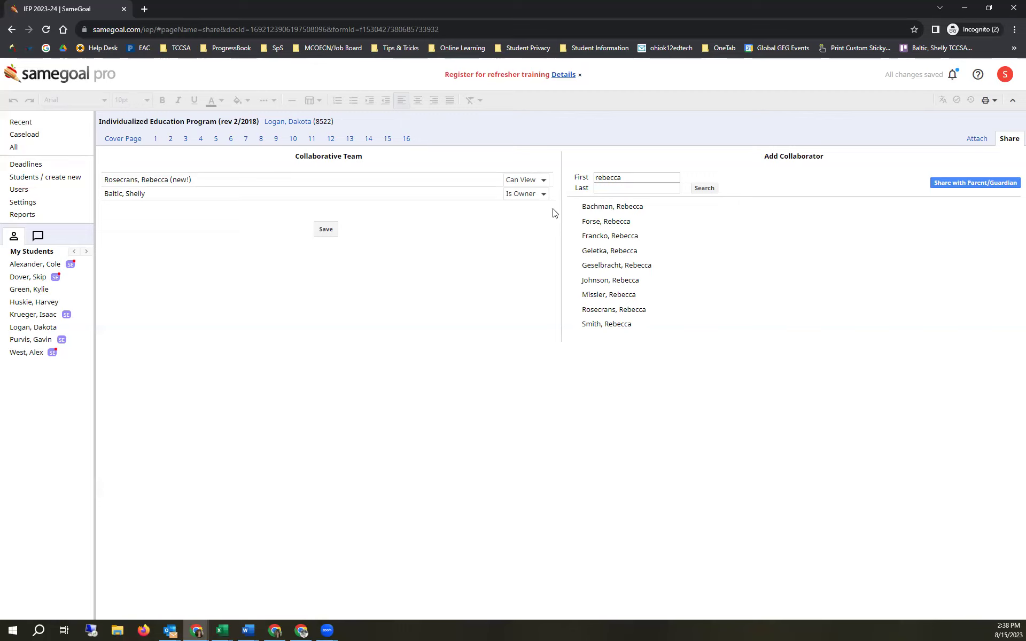
pyautogui.click(543, 181)
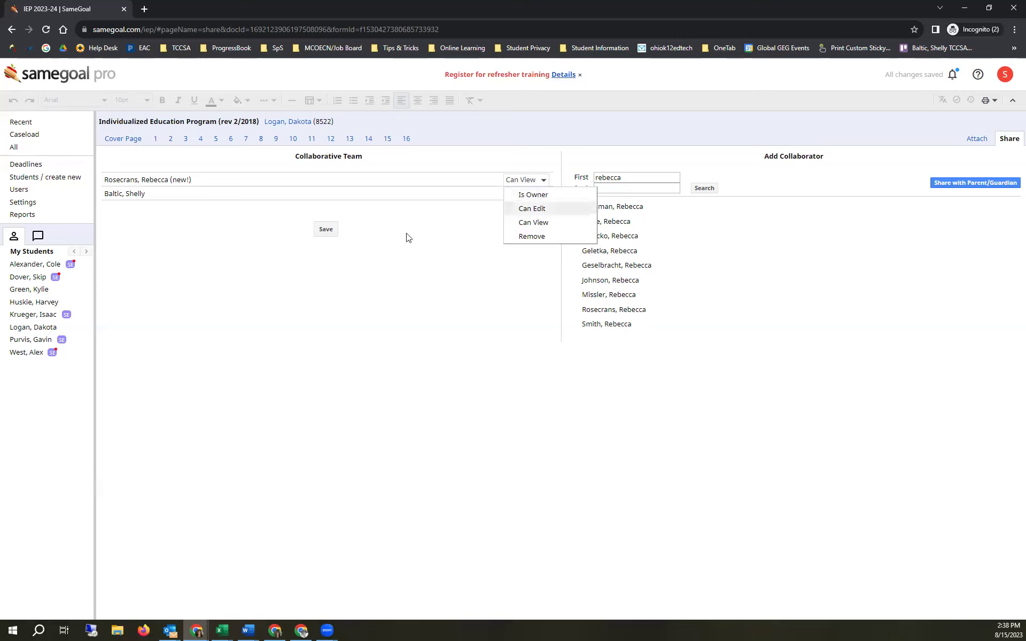
pyautogui.click(477, 192)
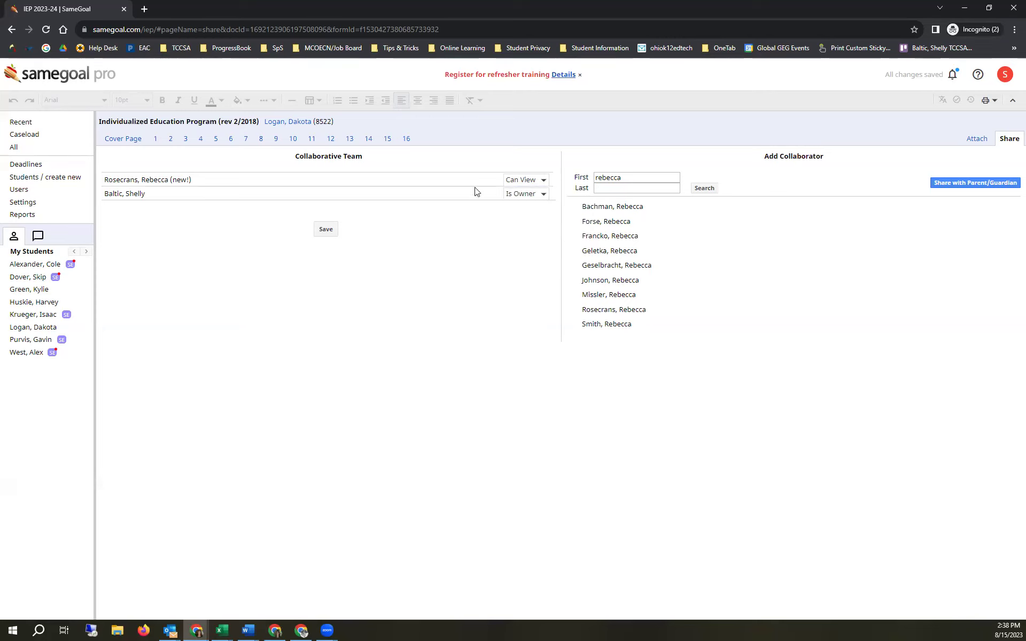
pyautogui.click(330, 231)
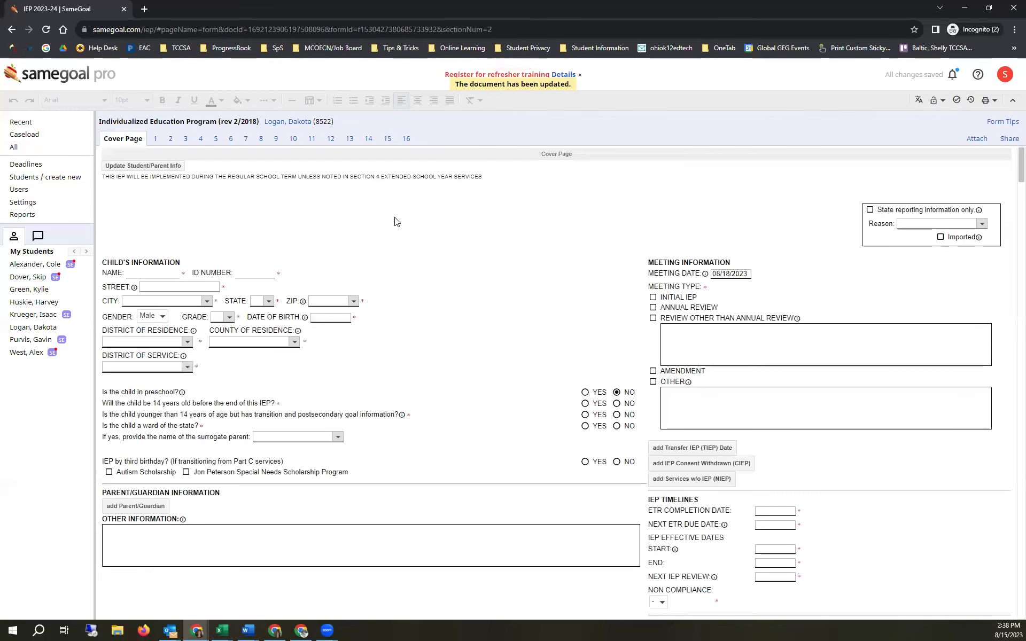
pyautogui.click(1009, 139)
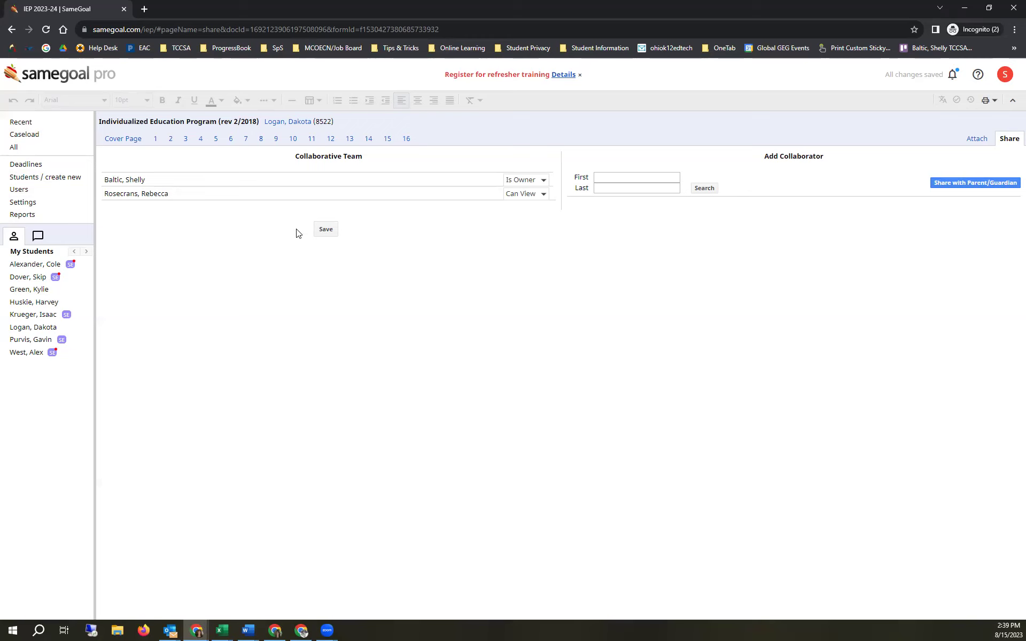
# - Open Section 15, Signatures, from the IEP's page links
pyautogui.click(388, 141)
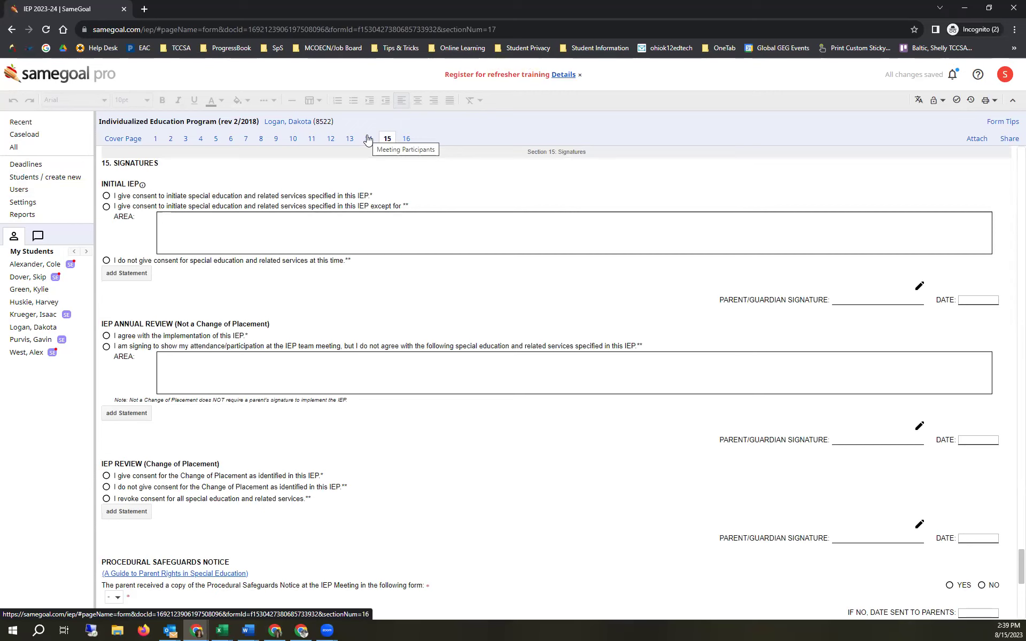
# - On Section 14, add two meeting participant rows named 'Me the IS' and 'Mom'
pyautogui.click(369, 140)
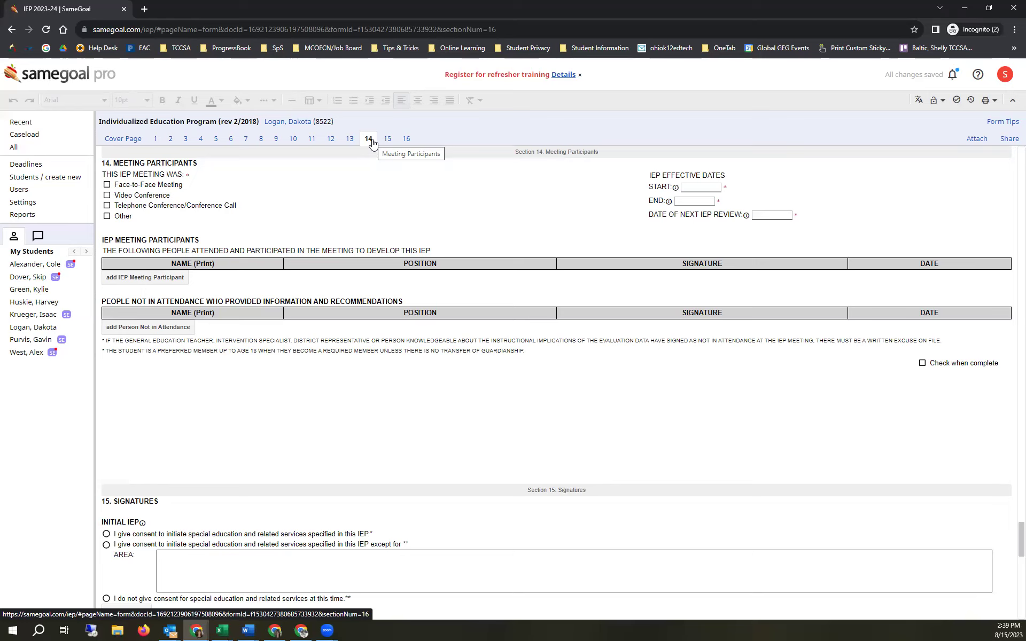
pyautogui.click(171, 281)
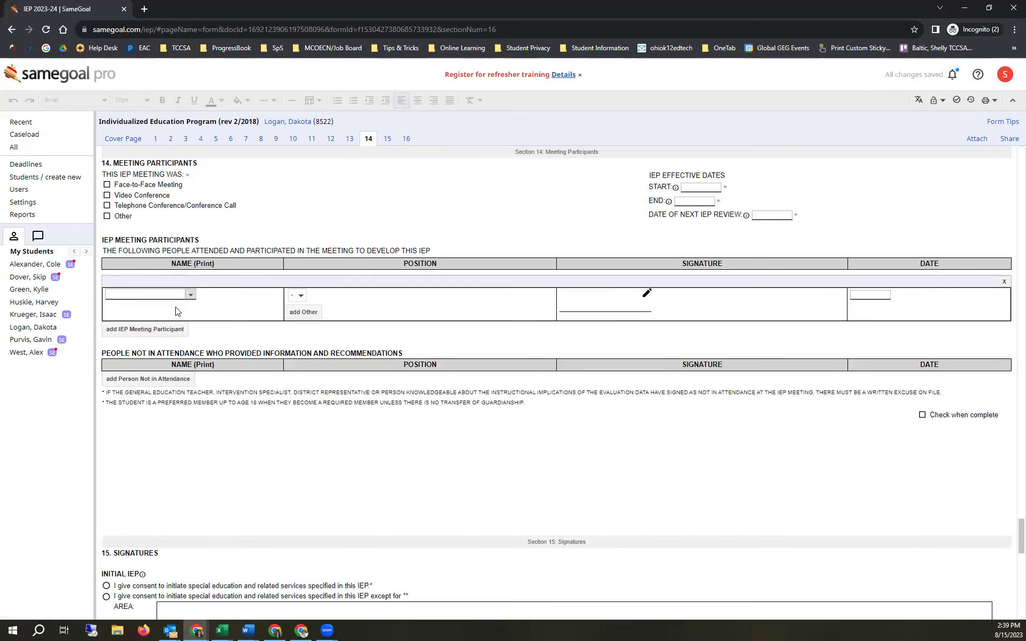
pyautogui.click(176, 293)
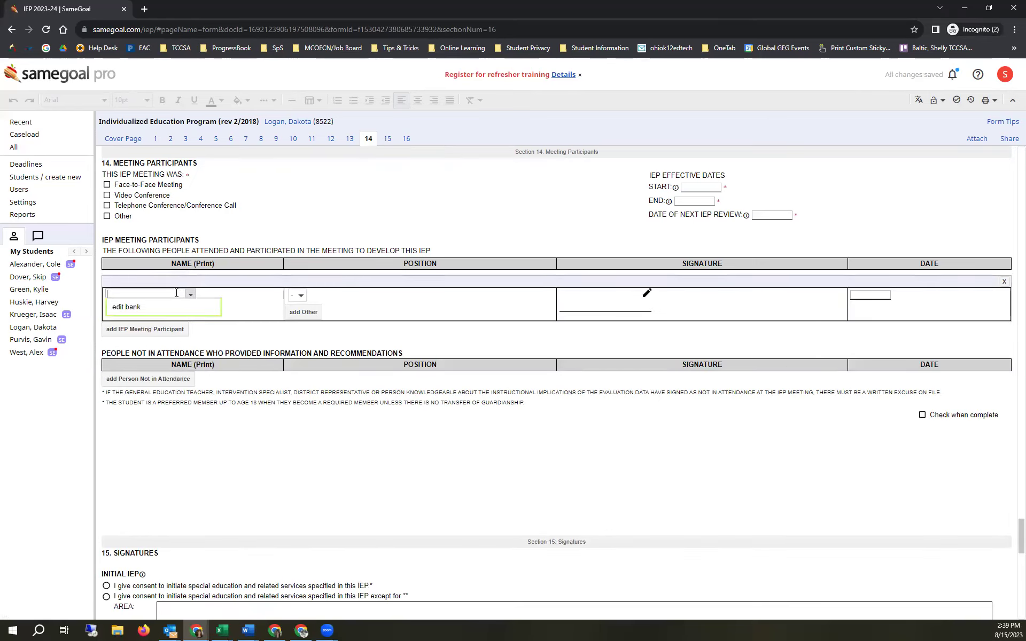
pyautogui.write('Me the IS')
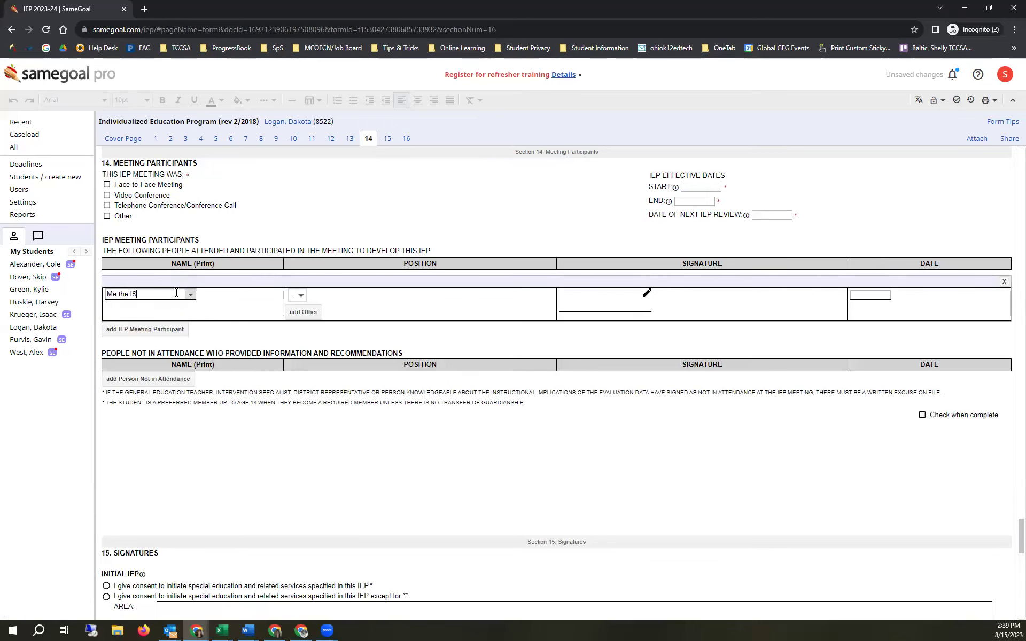
pyautogui.click(148, 329)
pyautogui.click(147, 345)
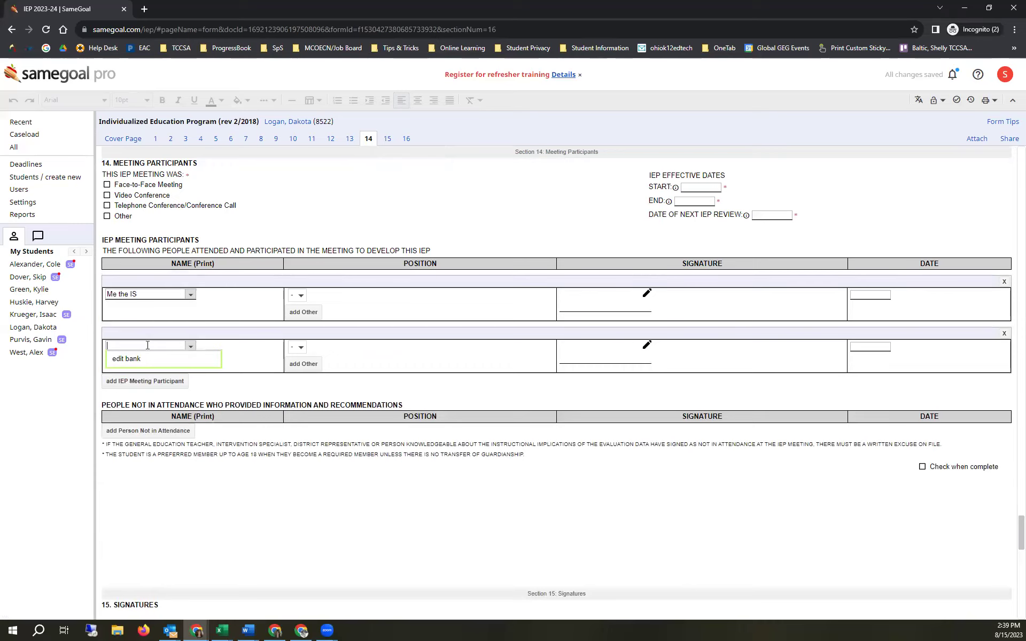
pyautogui.write('Mom')
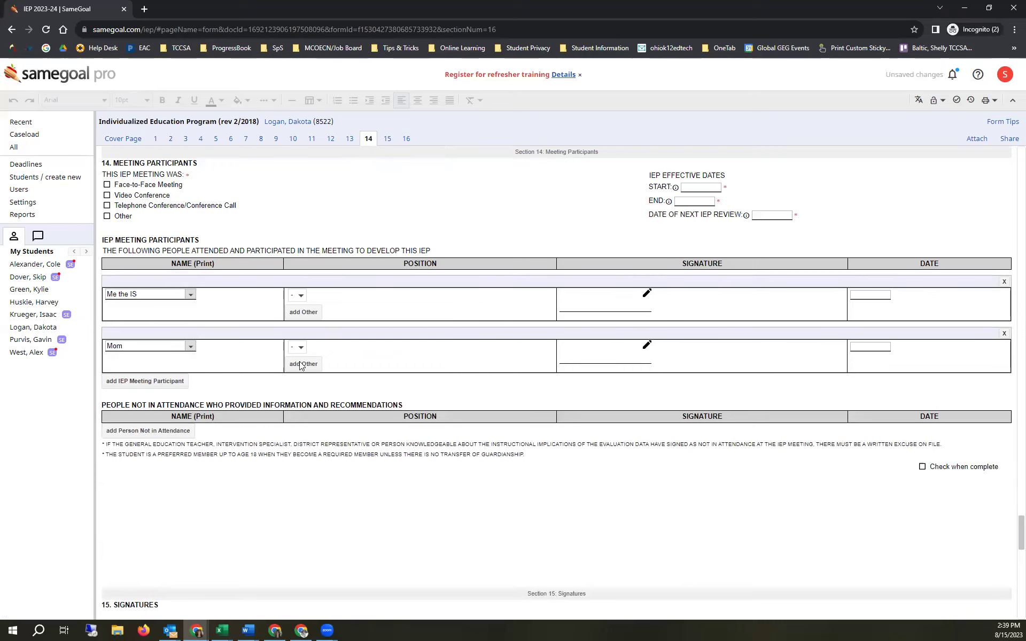
# - Remove the extra position entry and set positions to Intervention Specialist and Parent/Guardian
pyautogui.click(312, 312)
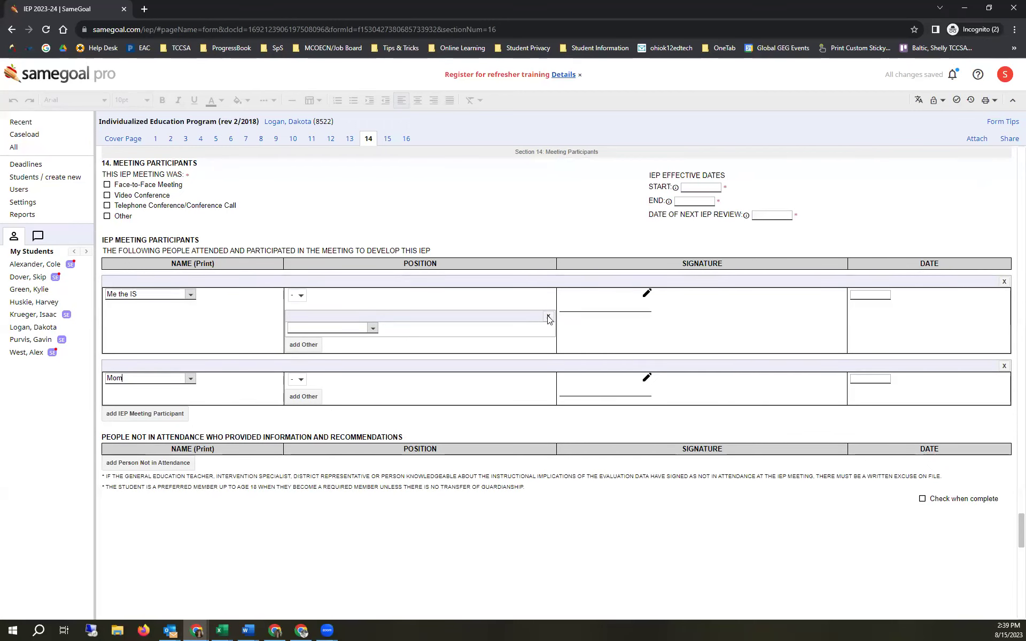
pyautogui.click(548, 316)
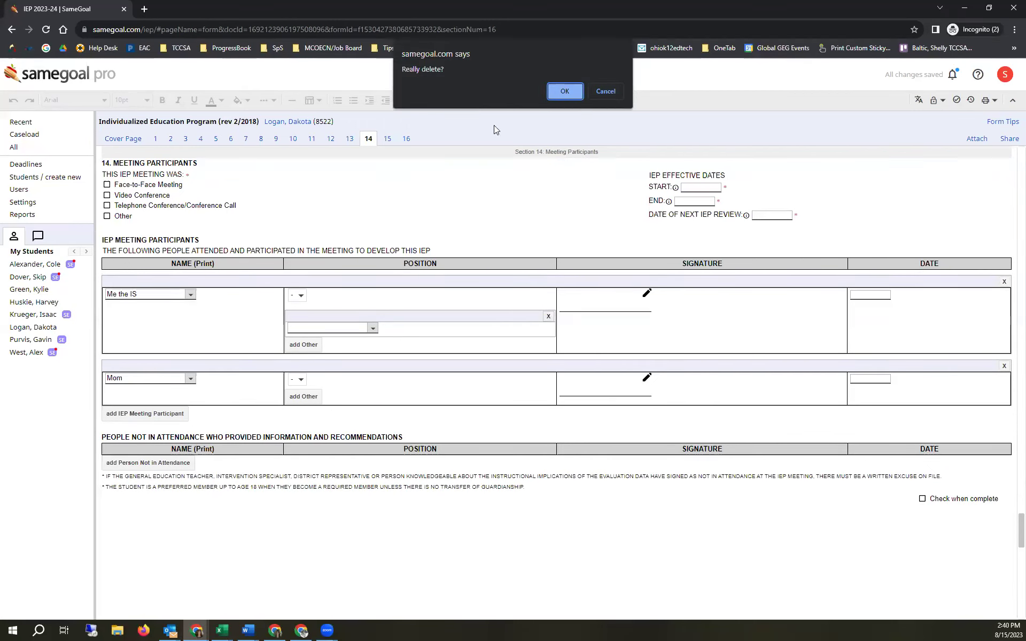
pyautogui.press('Return')
pyautogui.click(298, 295)
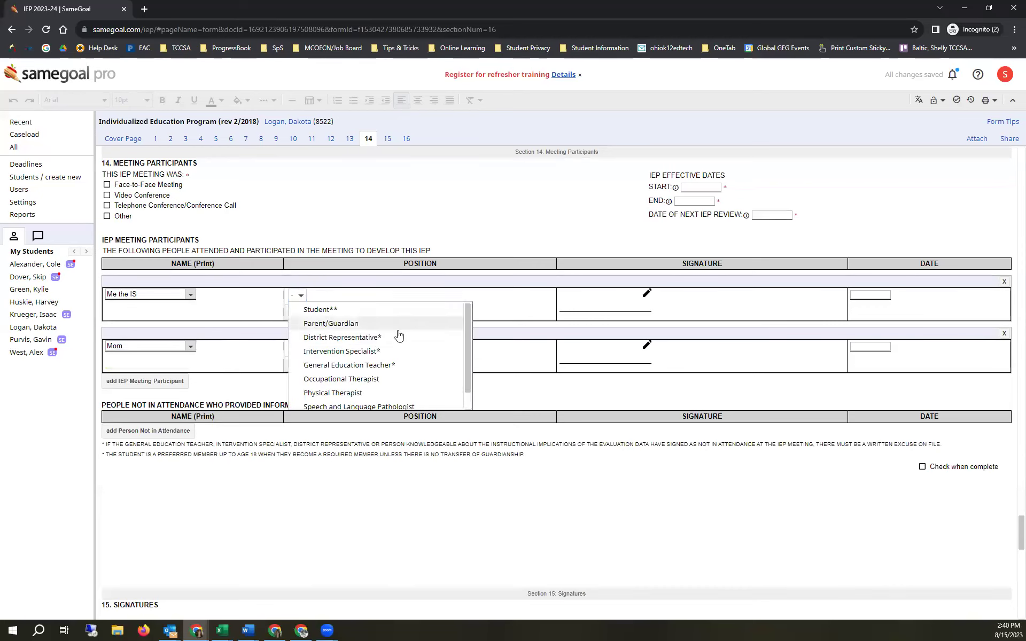
pyautogui.click(367, 354)
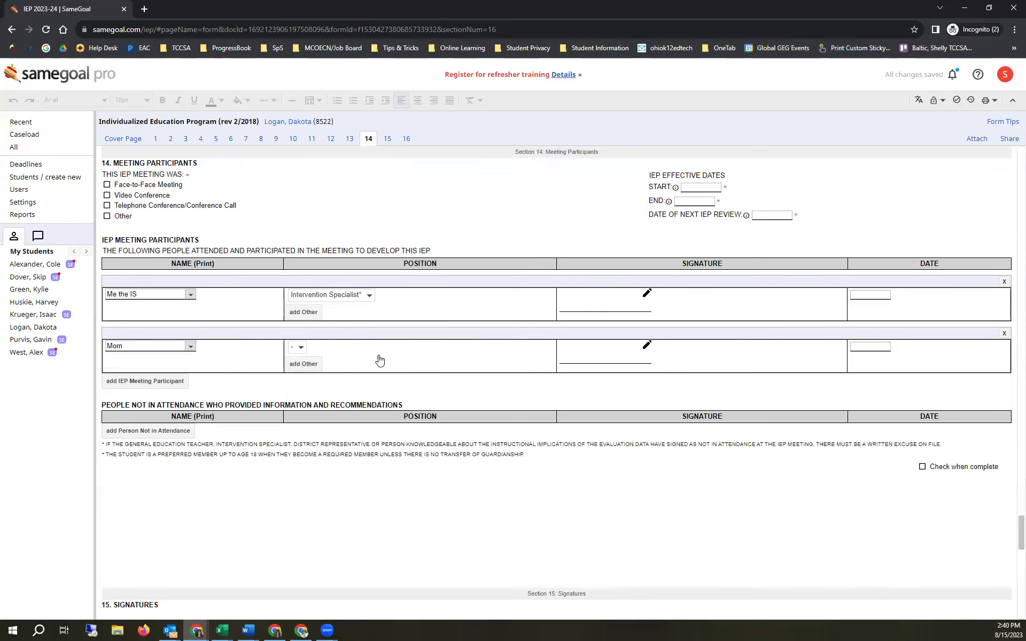
pyautogui.click(299, 348)
pyautogui.click(341, 375)
pyautogui.click(1009, 139)
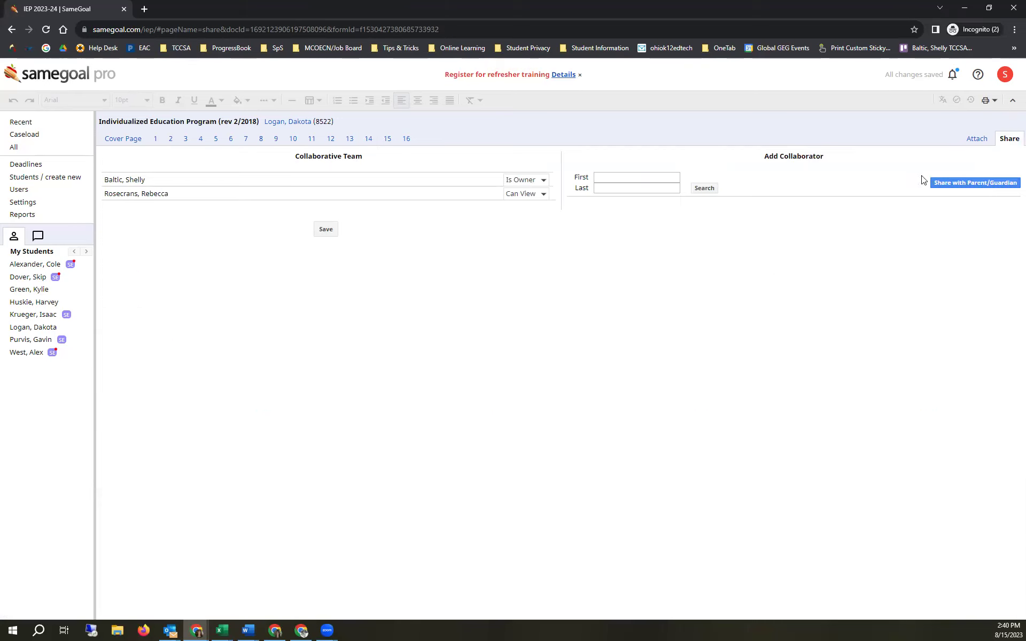
# - Start sharing the IEP with a guardian, entering their first name, last name and e-mail address
pyautogui.click(990, 183)
pyautogui.click(480, 266)
pyautogui.click(479, 266)
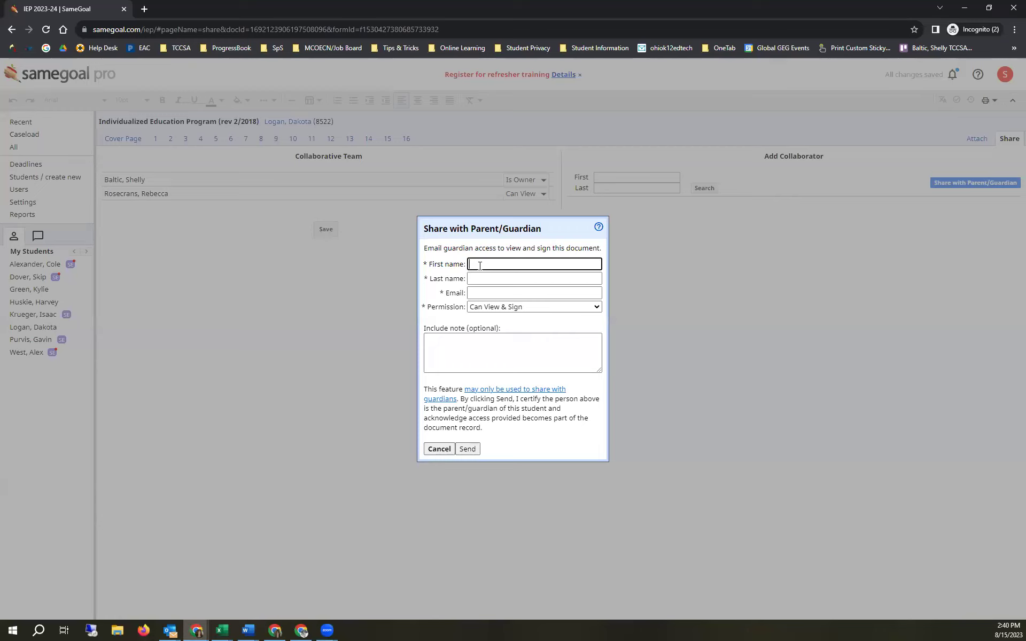
pyautogui.write('Mrs. Mom')
pyautogui.click(479, 278)
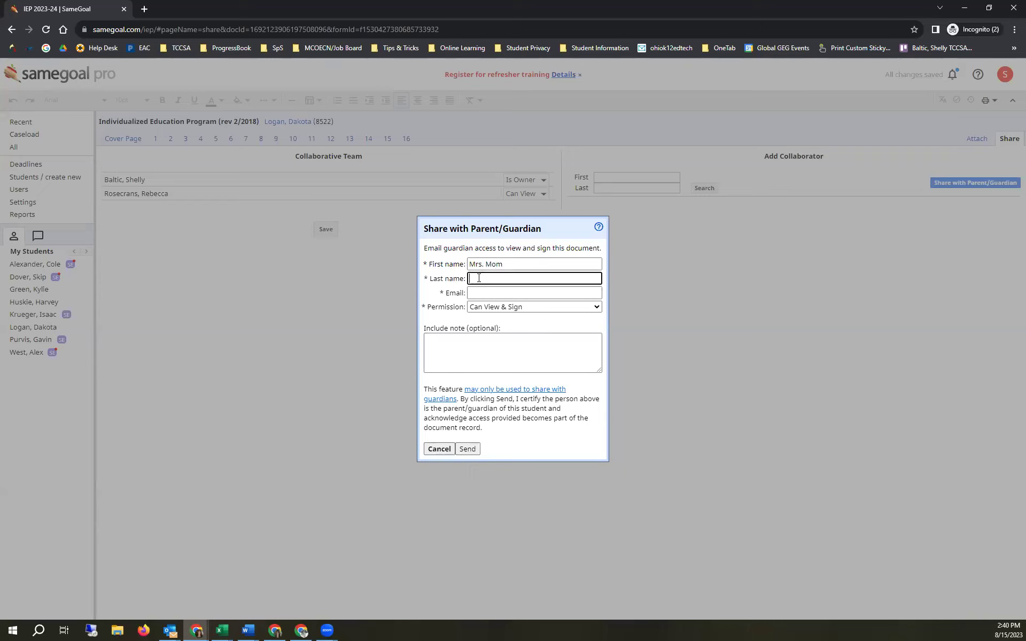
pyautogui.write('Last')
pyautogui.press('Tab')
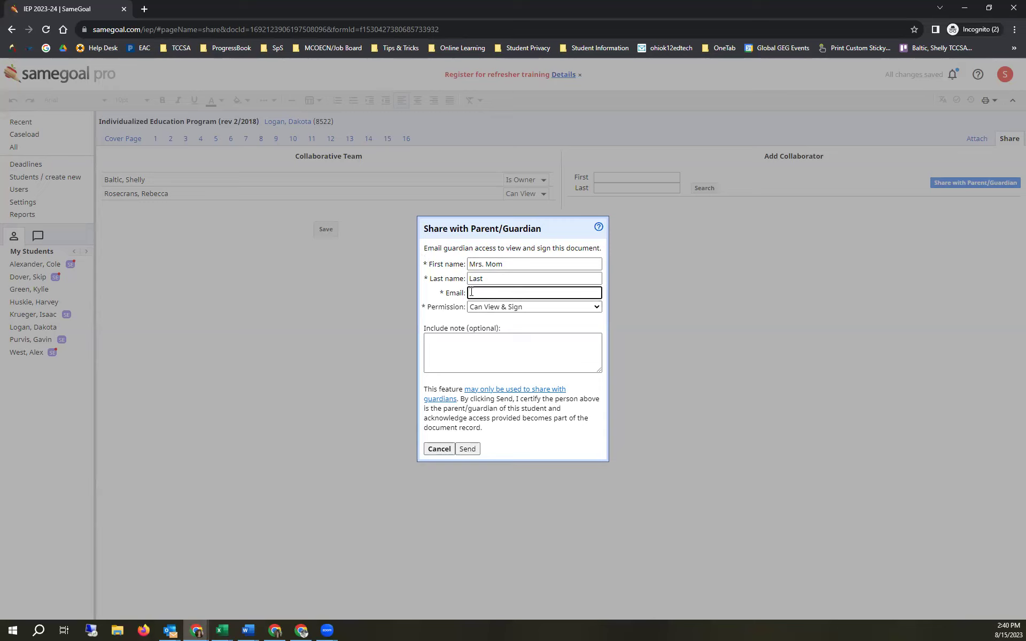
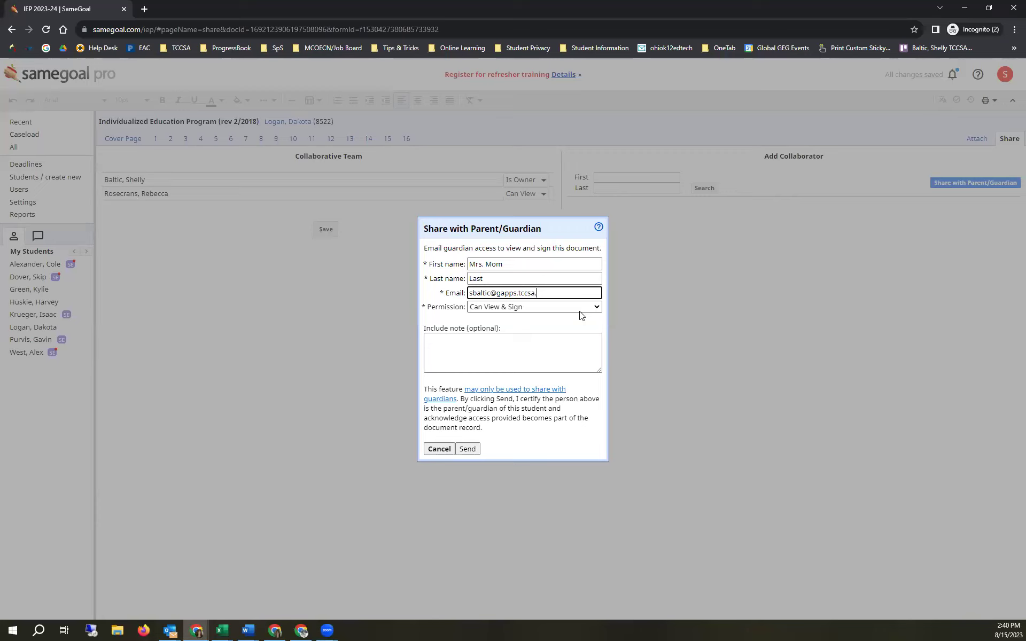
# - Keep Can View & Sign, add the note 'Please look this over and we will sign during the meeting tomorrow.' and send
pyautogui.click(496, 308)
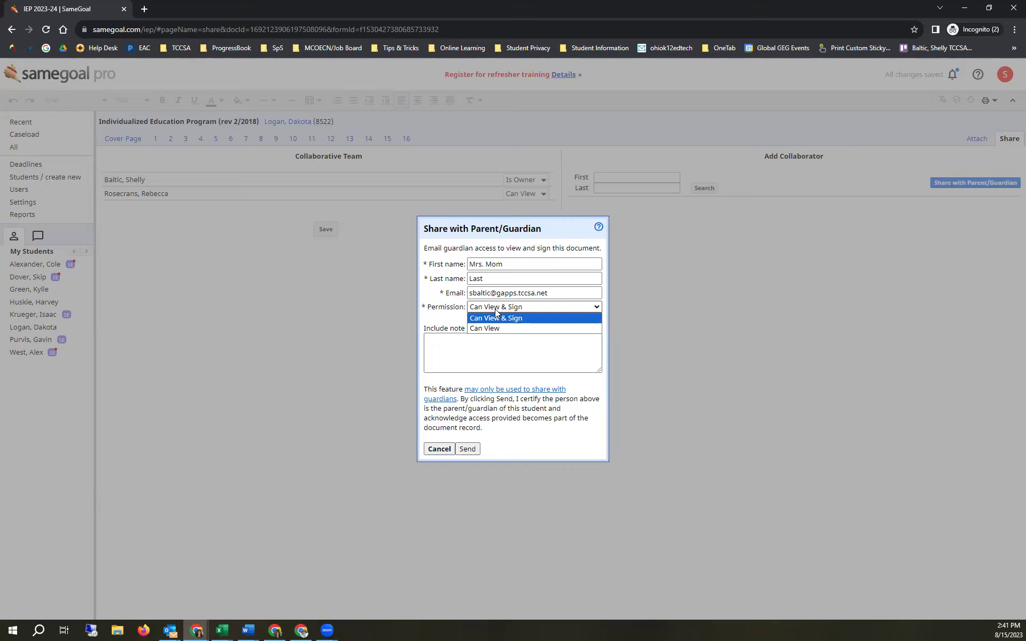
pyautogui.click(498, 318)
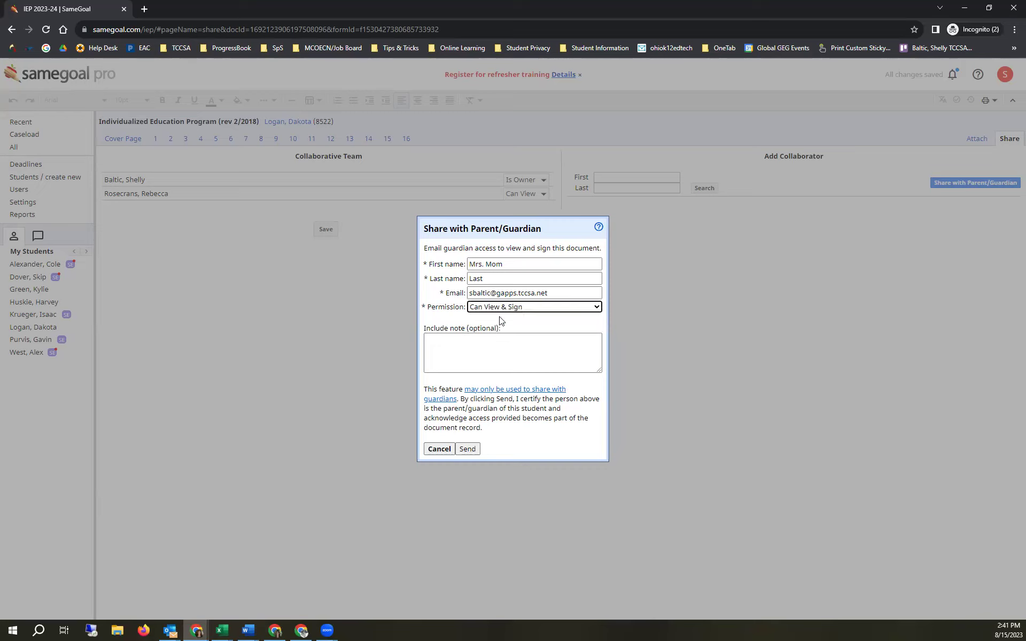
pyautogui.click(493, 342)
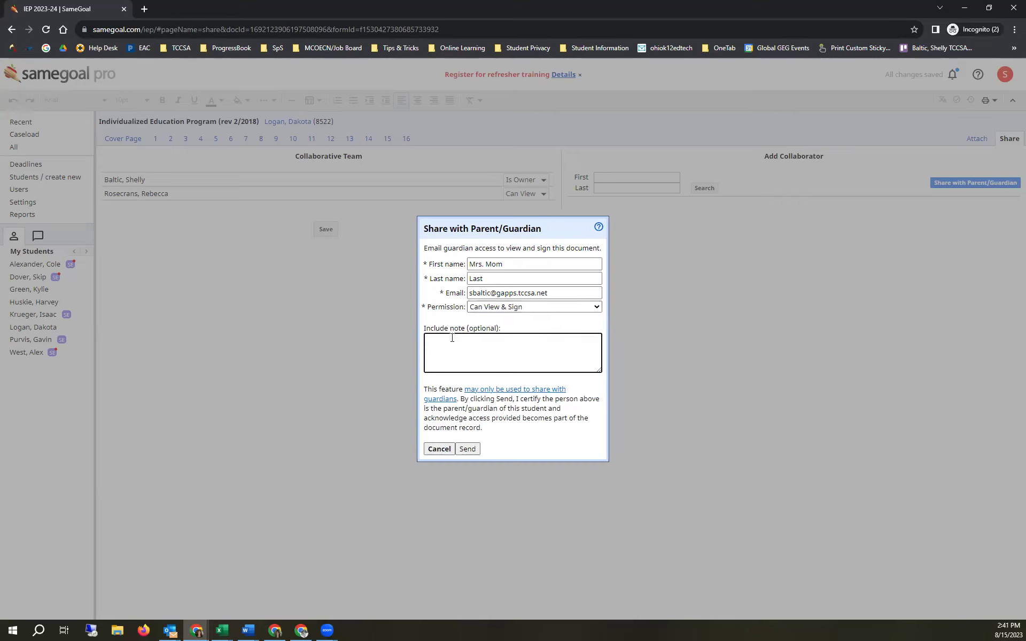
pyautogui.write('Please look this over and we will sign durin')
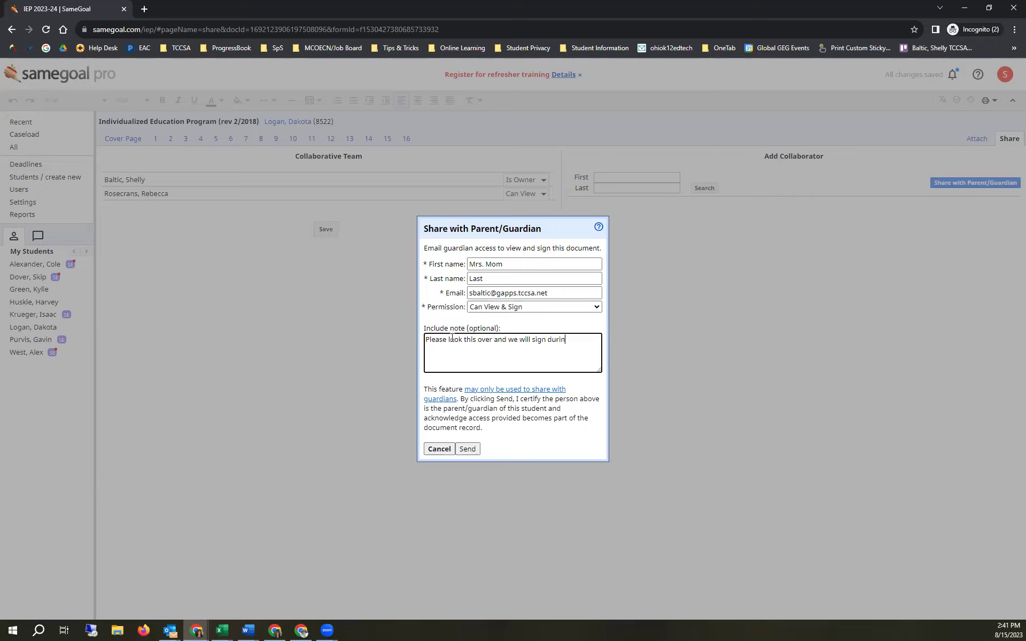
pyautogui.write('g the meeting tomorrow.')
pyautogui.click(466, 449)
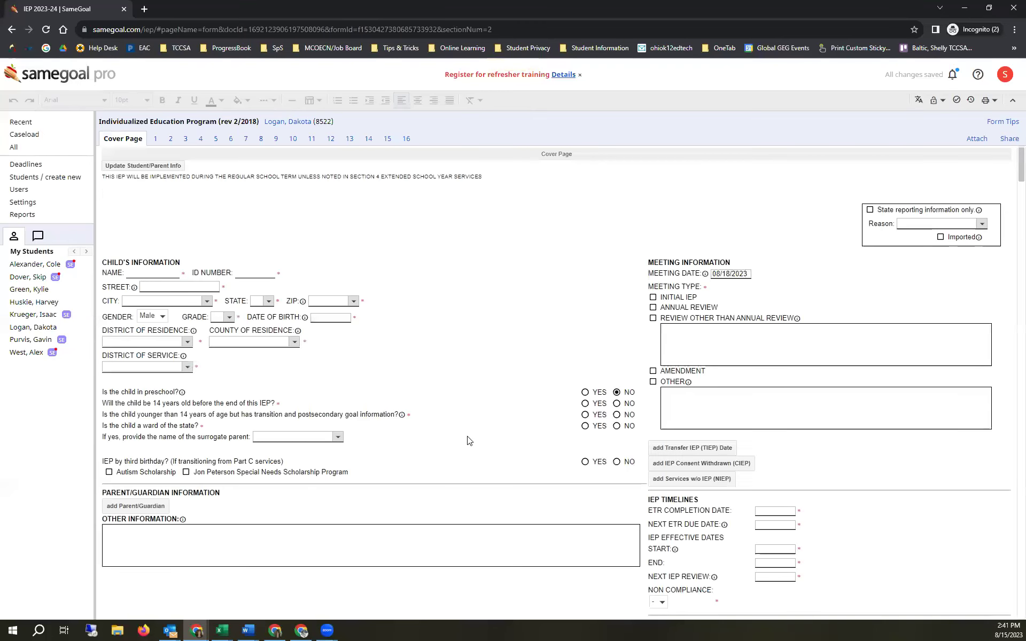
# - Check the guardian's entry in the team list, then switch to the Gmail window
pyautogui.click(1005, 146)
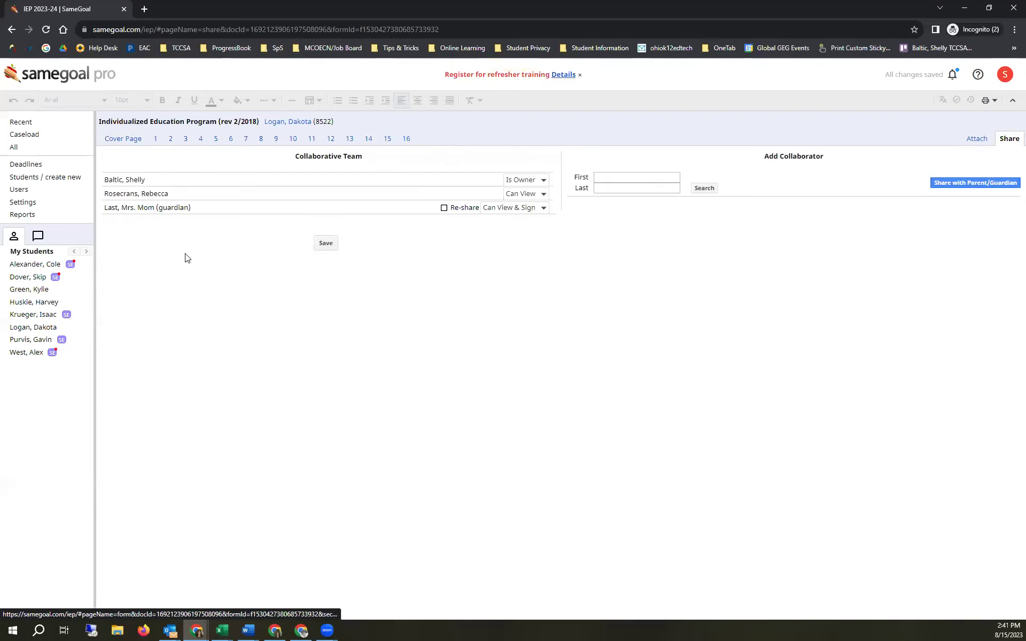
pyautogui.moveTo(110, 211); pyautogui.dragTo(197, 209)
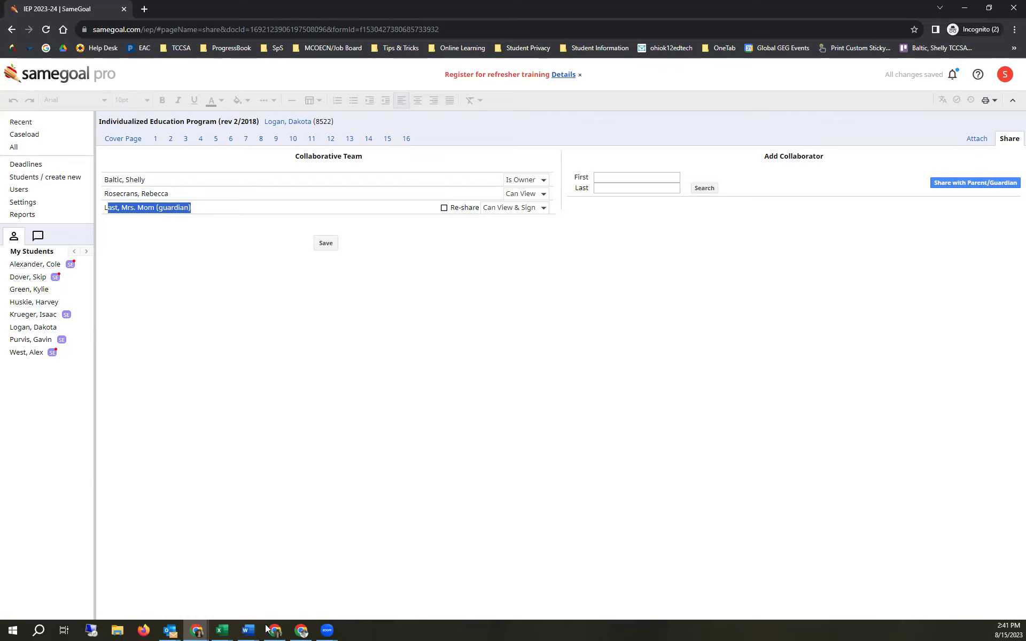
pyautogui.moveTo(205, 627)
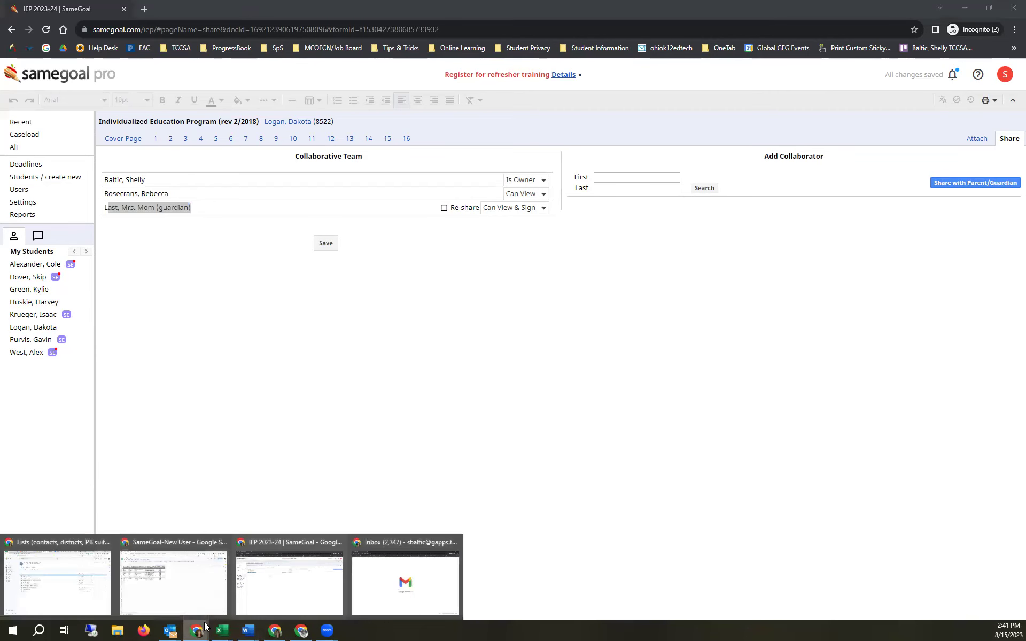
pyautogui.click(405, 538)
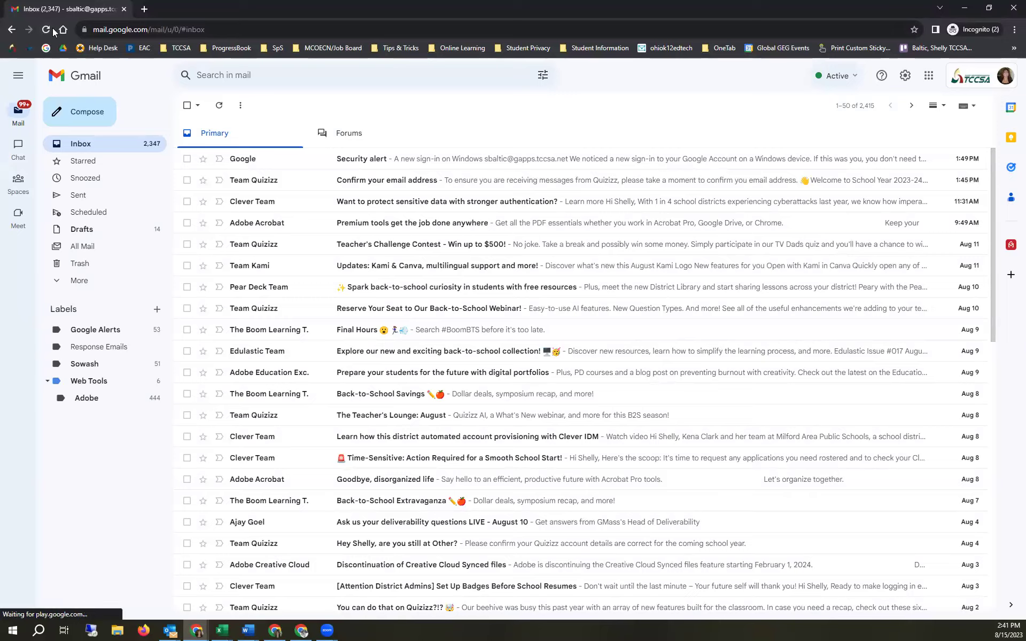
# - Reload the inbox and open the SameGoal Document Share email, highlighting its greeting and message
pyautogui.press('F5')
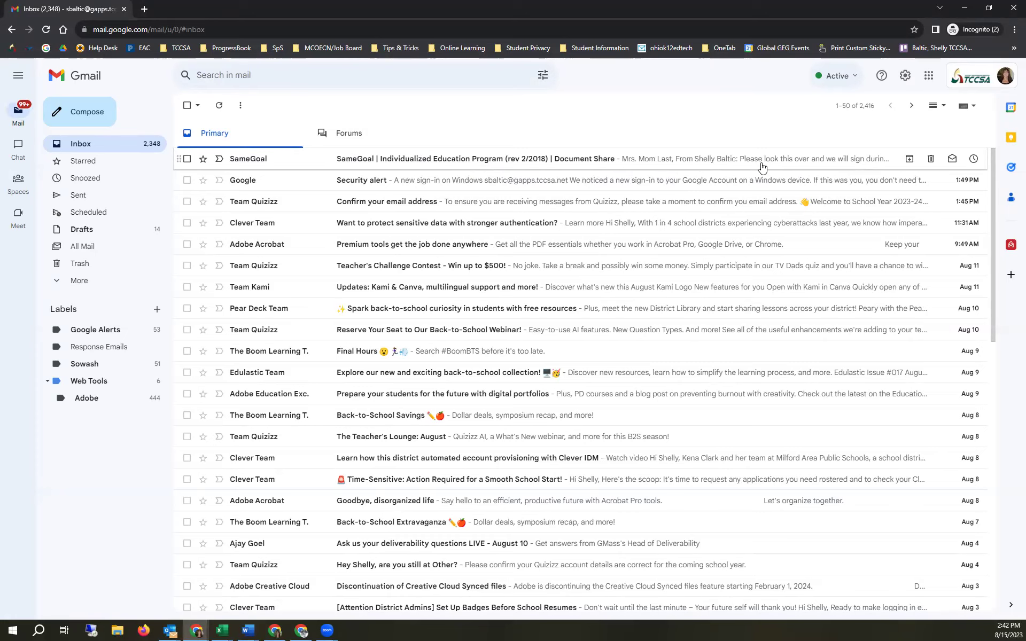
pyautogui.click(348, 160)
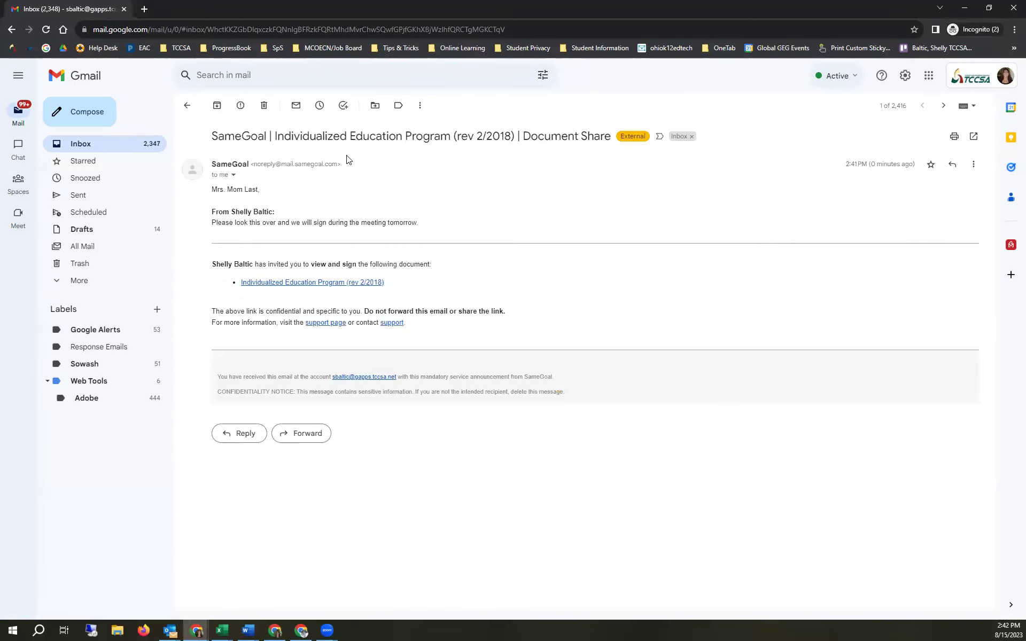
pyautogui.doubleClick(216, 189)
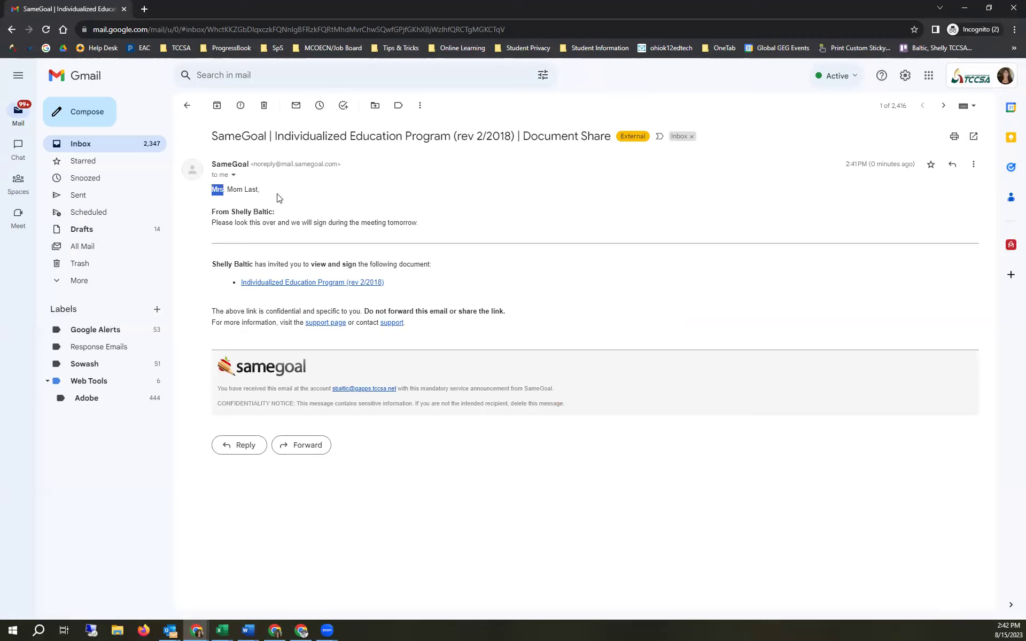
pyautogui.moveTo(211, 222); pyautogui.dragTo(437, 228)
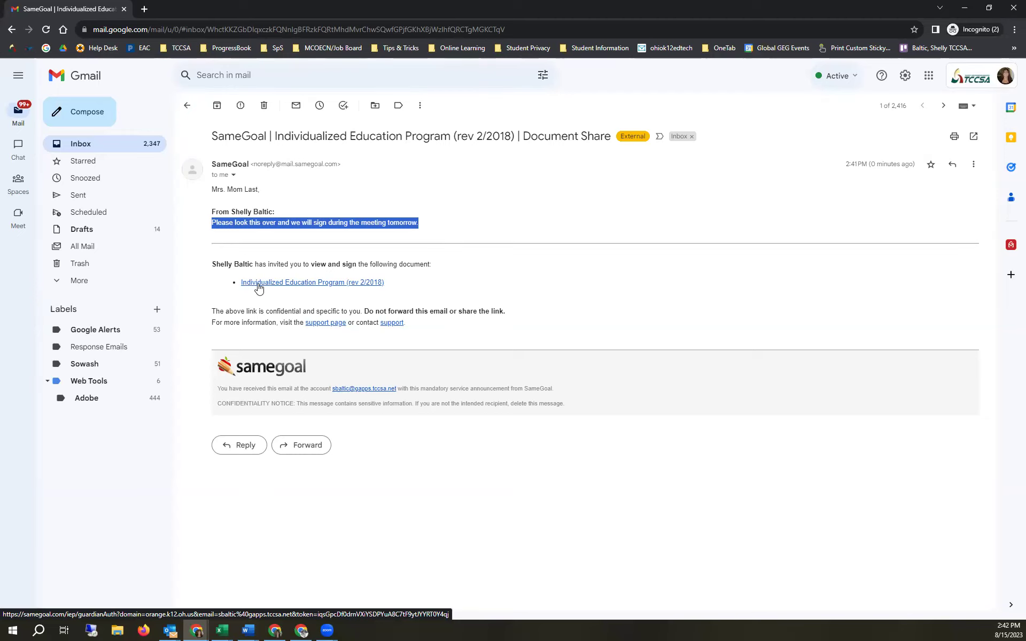
# - Follow the email's IEP link in the guest window, past the Account Conflict page, and confirm guardianship
pyautogui.click(259, 283)
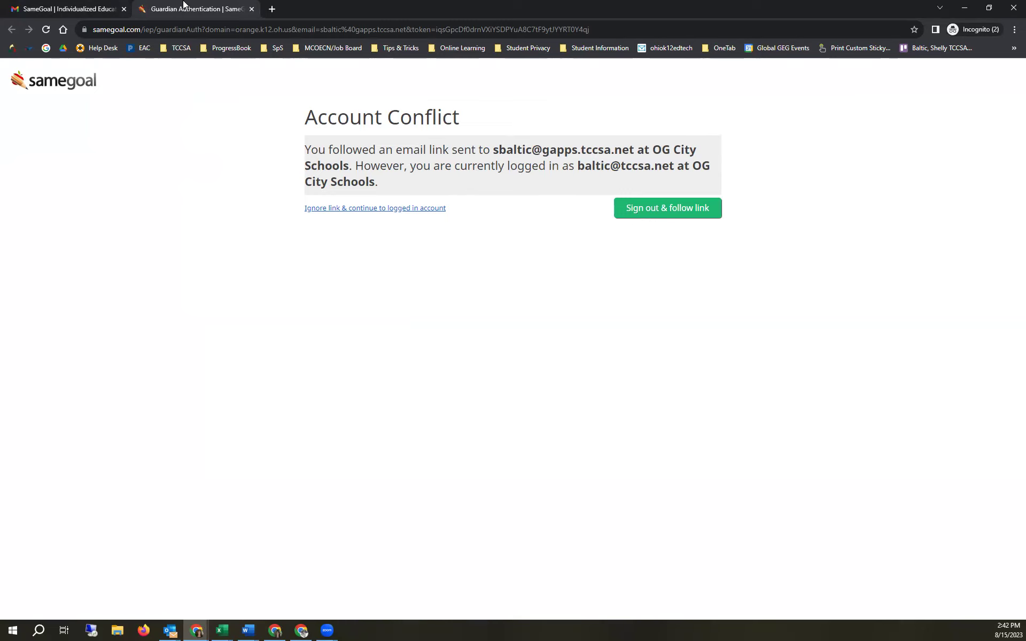
pyautogui.click(252, 10)
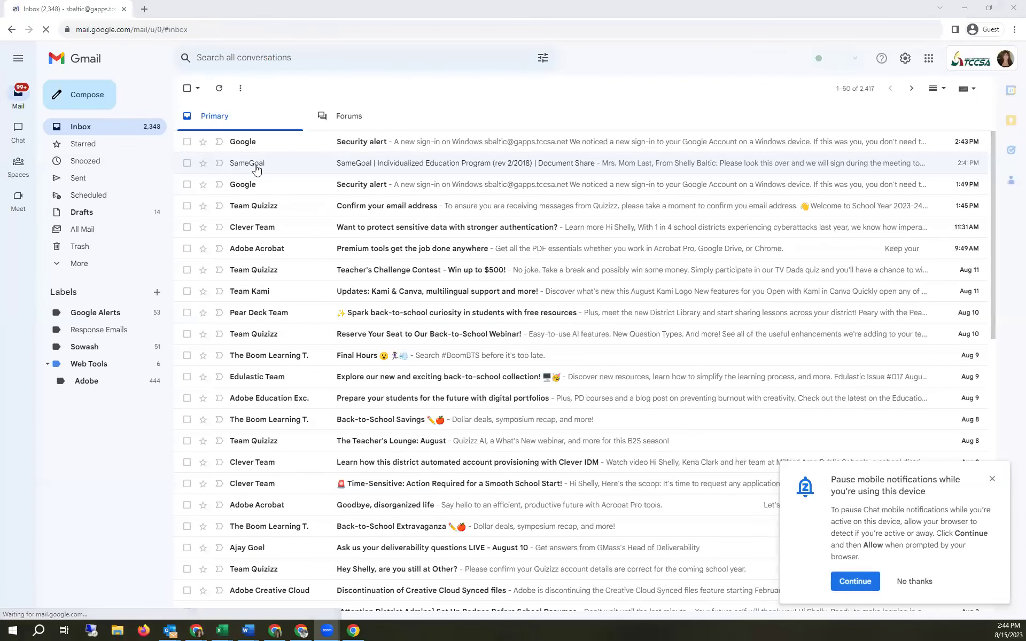
pyautogui.click(255, 167)
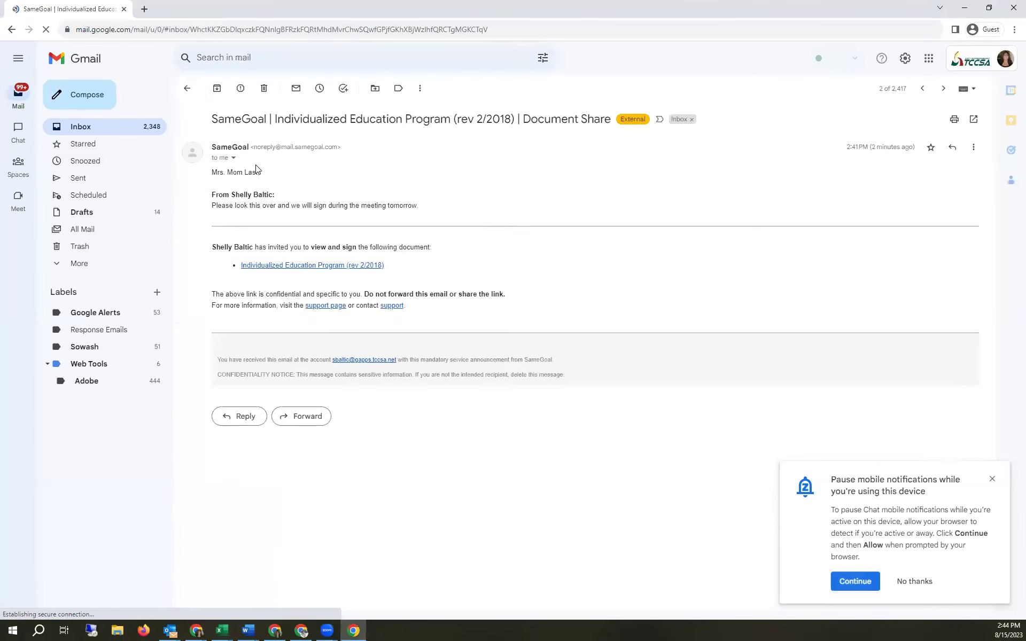
pyautogui.click(298, 266)
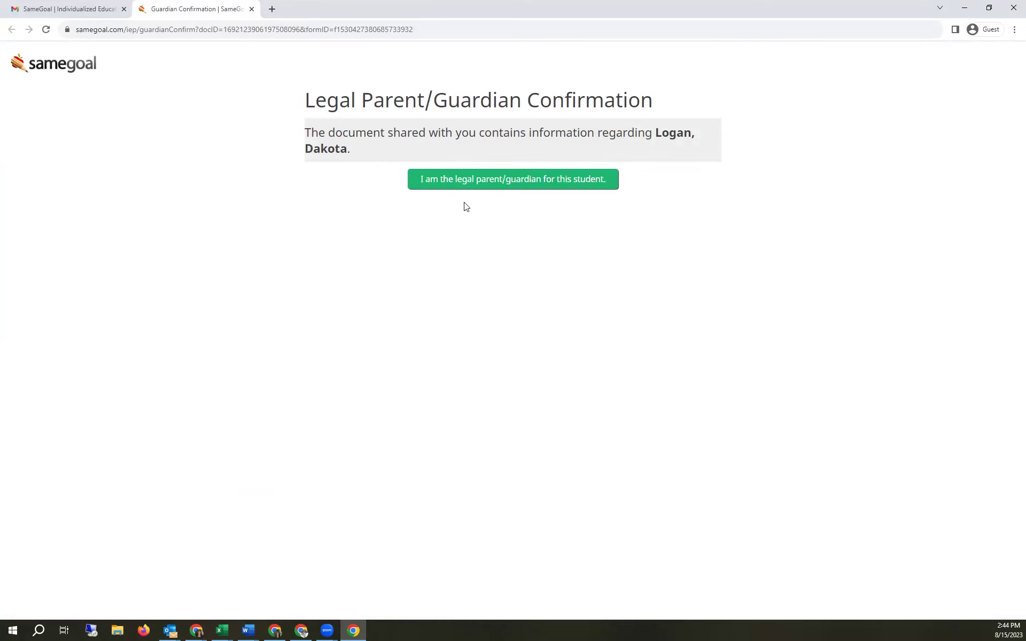
pyautogui.click(470, 187)
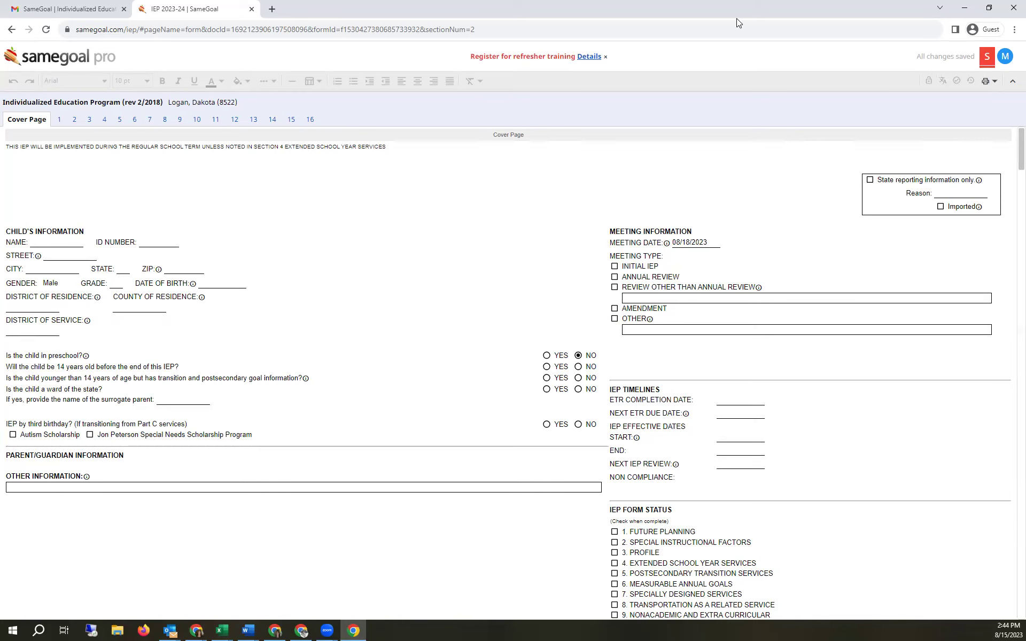
# - Snap the guardian's Chrome window to the left half of the screen
pyautogui.moveTo(736, 18); pyautogui.dragTo(1, 1)
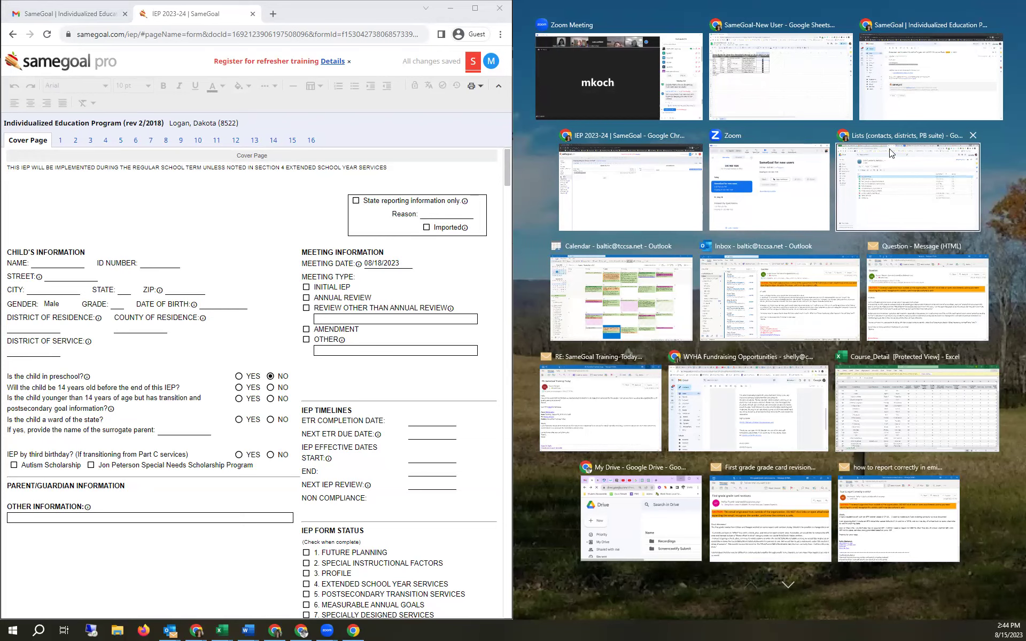
# - Fill the right half with the teacher's SameGoal window and clear the guardian-name highlight
pyautogui.click(643, 208)
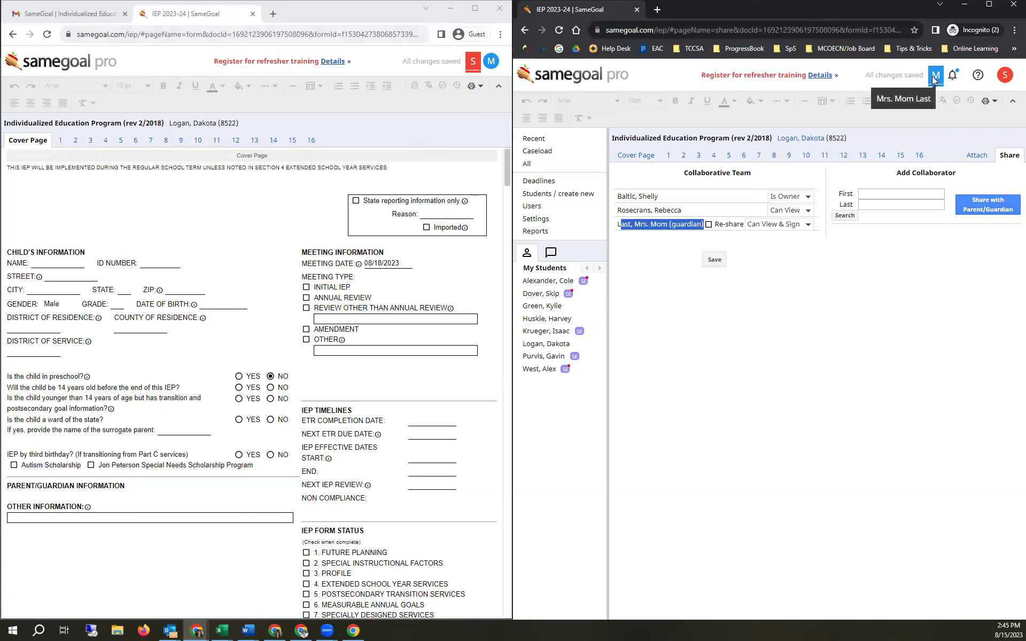
pyautogui.click(814, 292)
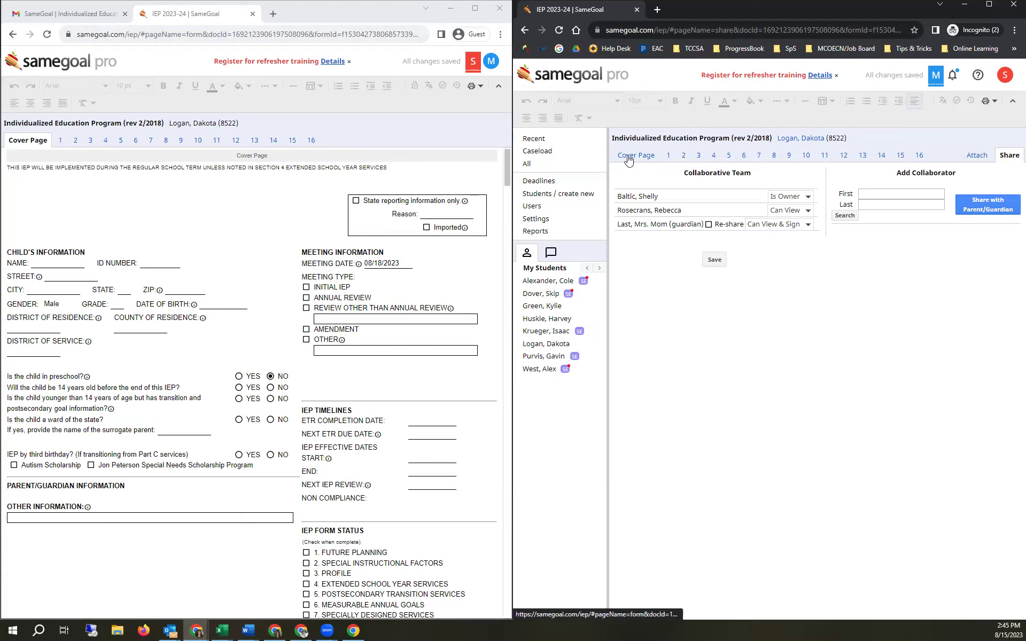
pyautogui.click(728, 159)
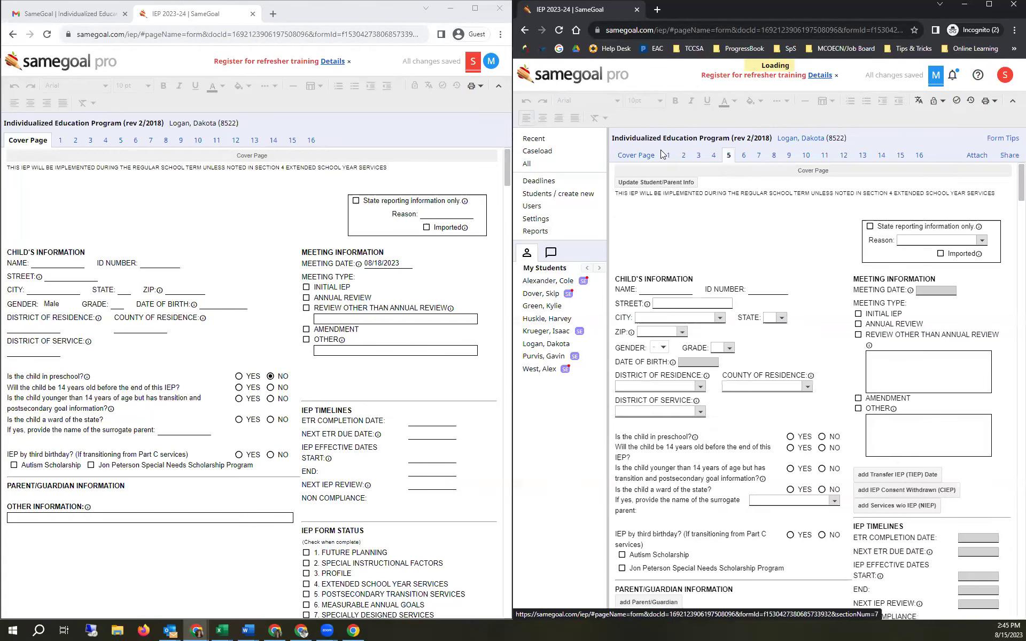
# - Move the teacher view to Section 14, select Mom's row, and open Adopt and Sign for it
pyautogui.click(656, 155)
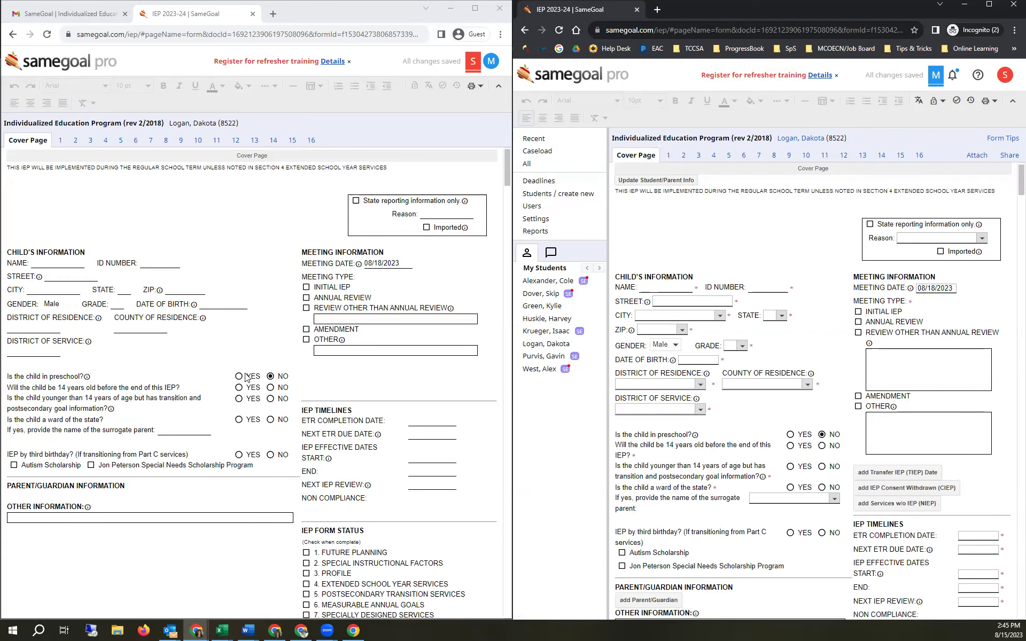
pyautogui.click(743, 156)
pyautogui.click(645, 367)
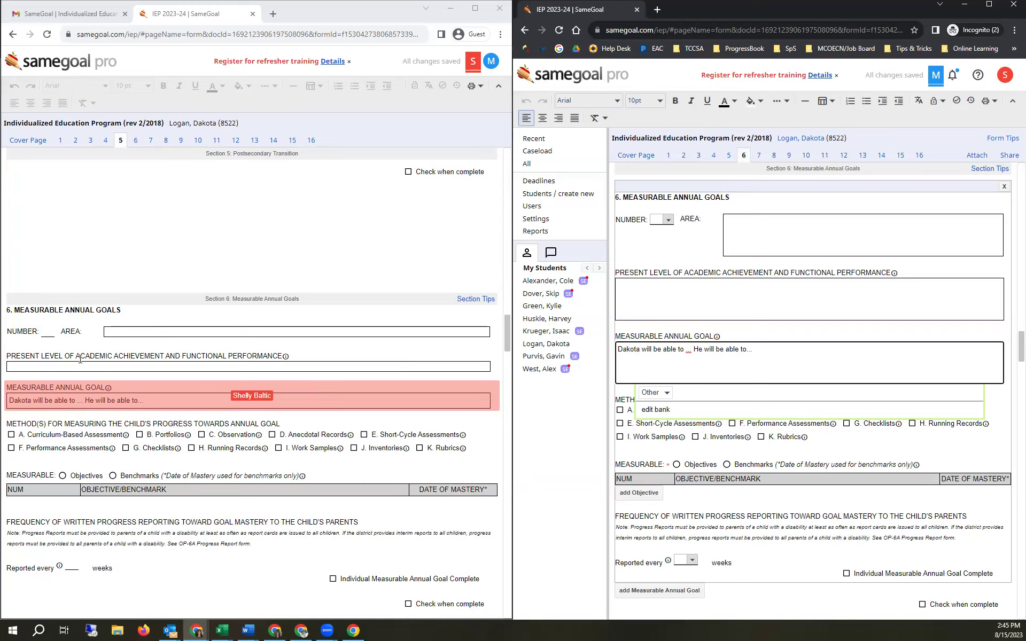
pyautogui.click(883, 157)
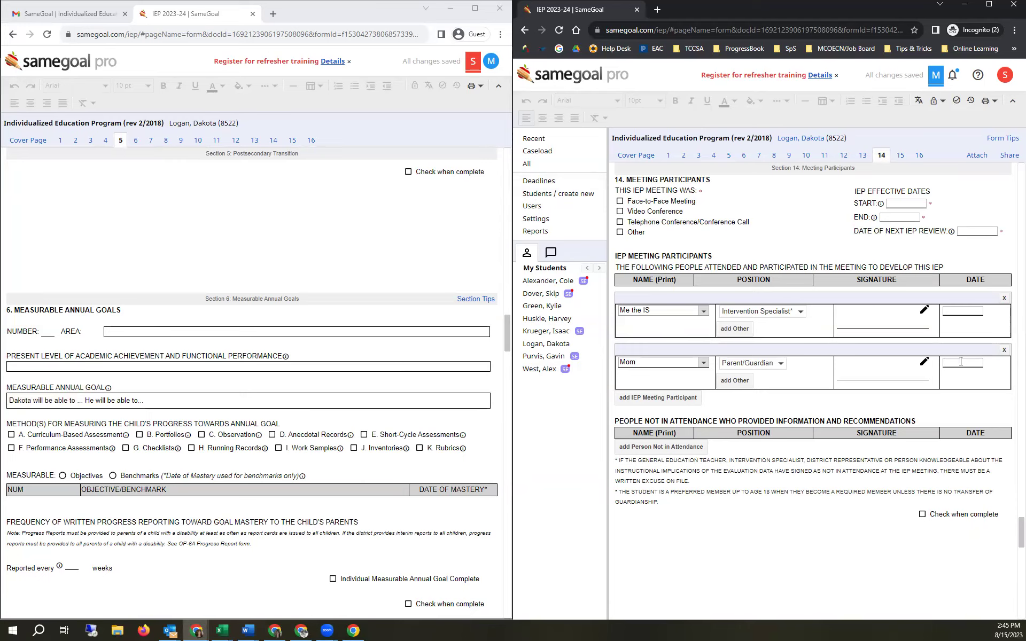
pyautogui.click(672, 362)
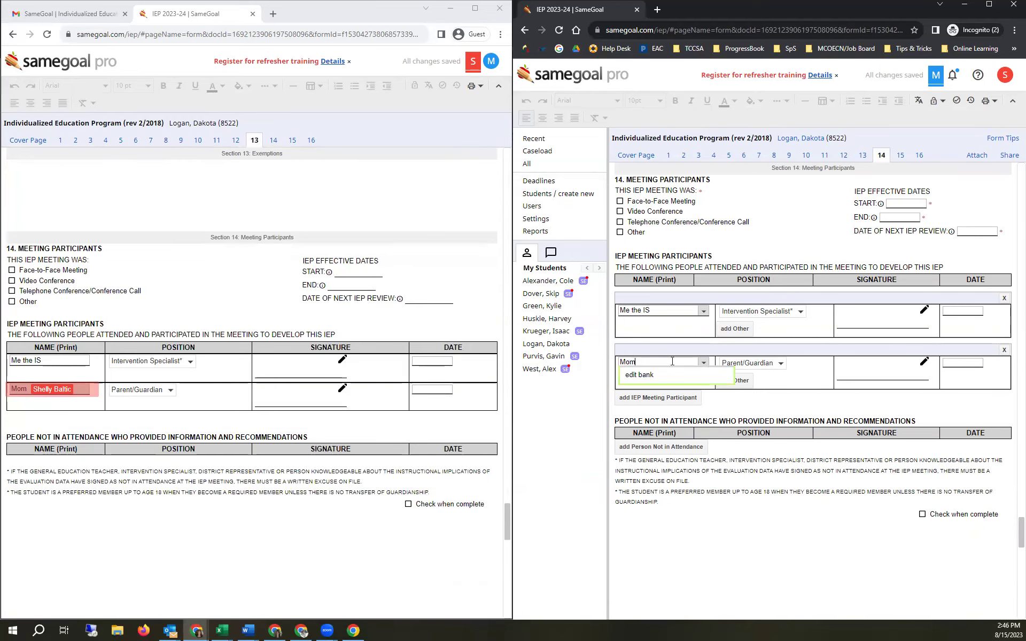
pyautogui.click(341, 391)
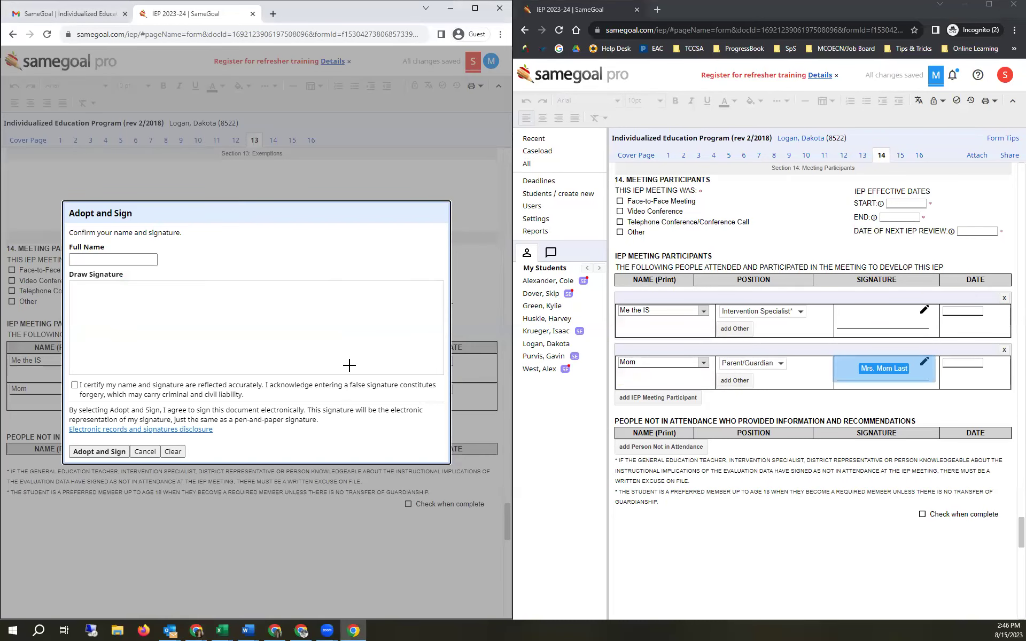
# - Adopt a drawn, certified signature with the guardian's full name on the Mom row, dated 08/18/2023
pyautogui.click(79, 260)
pyautogui.write('Mom Last')
pyautogui.moveTo(135, 298)
pyautogui.mouseDown()
pyautogui.moveTo(172, 294)
pyautogui.moveTo(209, 341)
pyautogui.moveTo(230, 315)
pyautogui.moveTo(252, 362)
pyautogui.mouseUp()
pyautogui.moveTo(275, 321); pyautogui.dragTo(301, 330)
pyautogui.moveTo(80, 385); pyautogui.dragTo(329, 385)
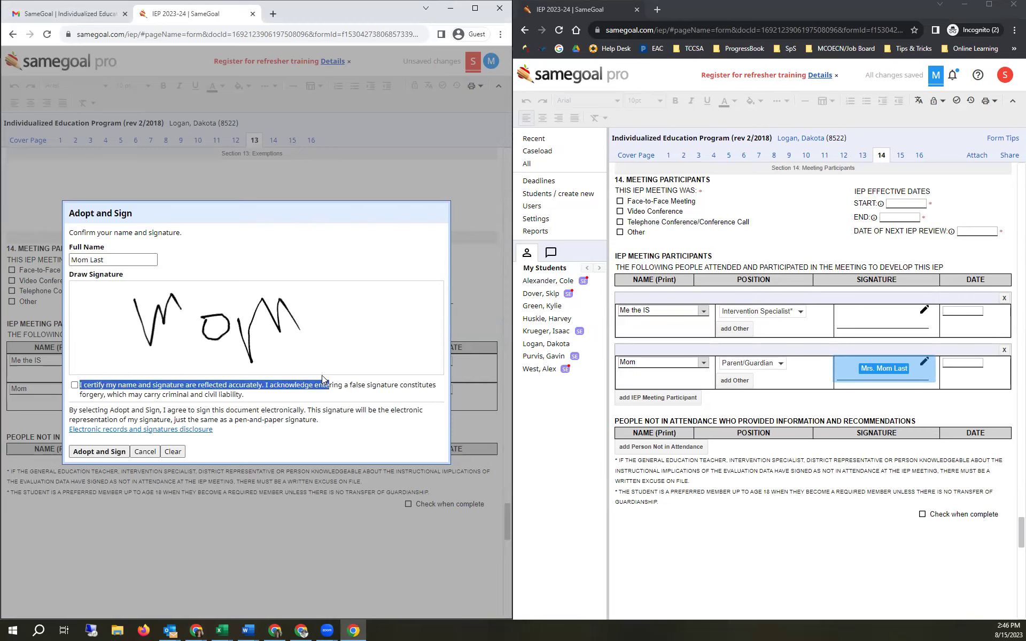
pyautogui.click(75, 385)
pyautogui.click(111, 455)
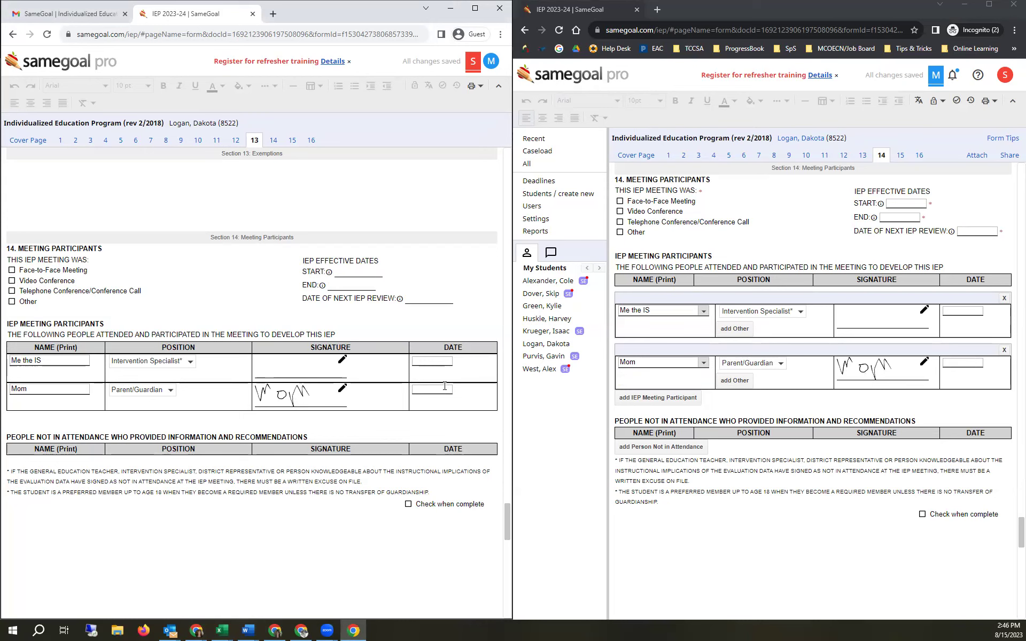
pyautogui.click(424, 388)
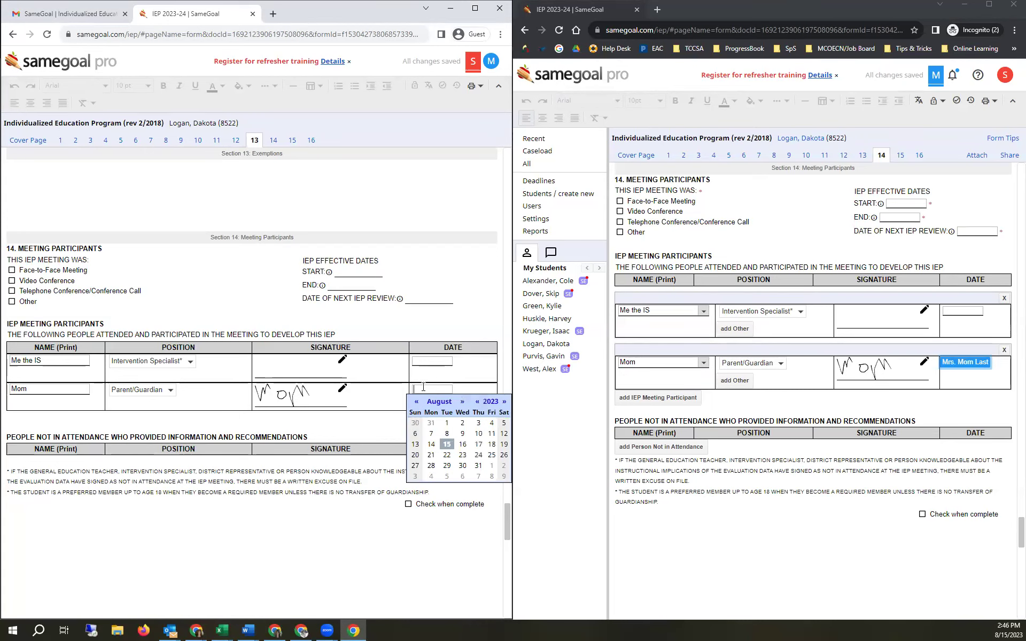
pyautogui.click(492, 444)
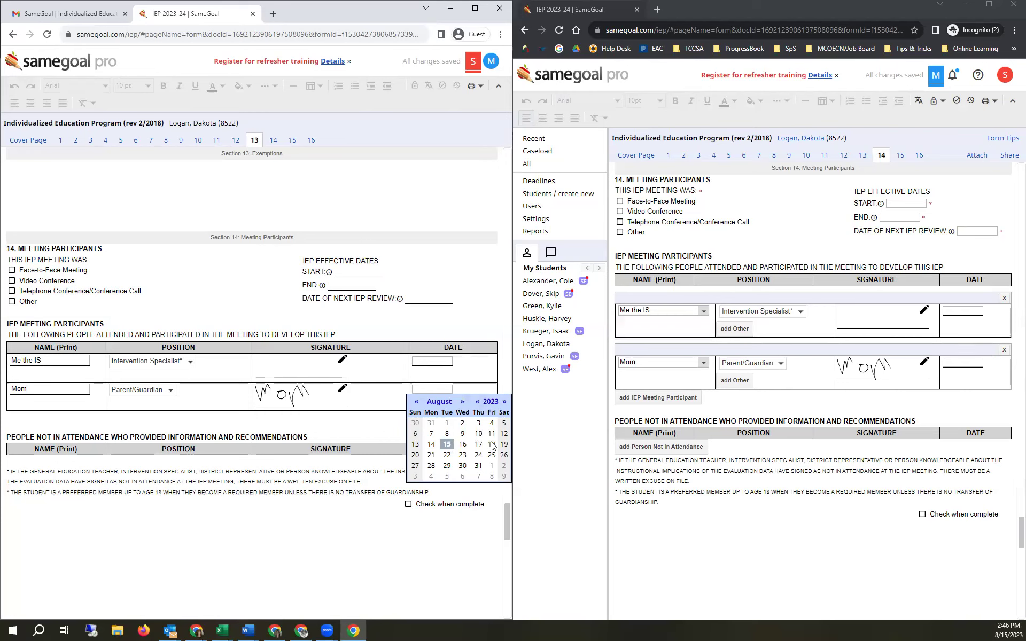
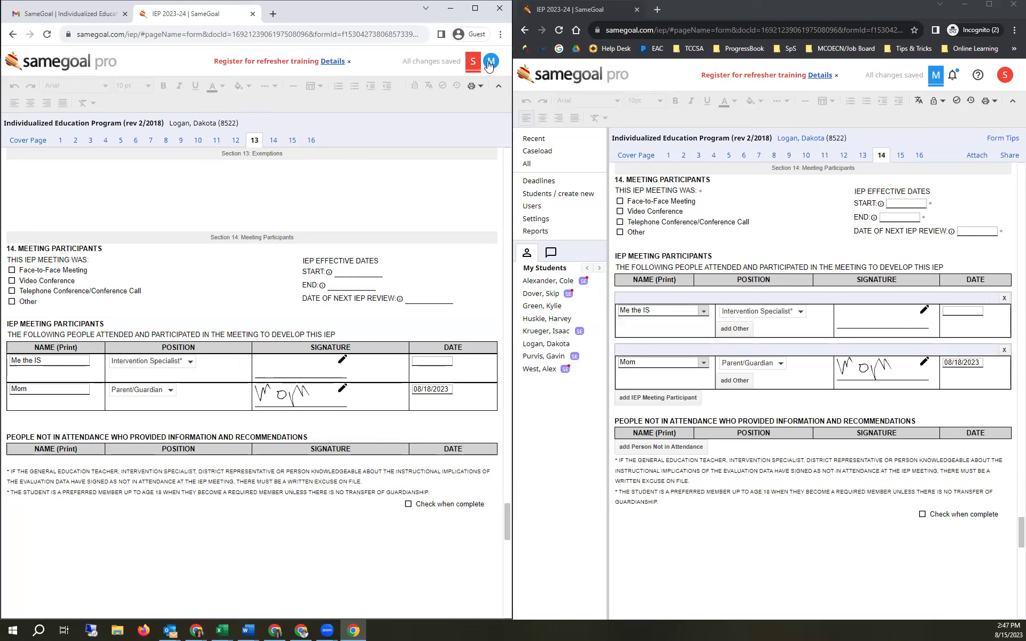
# - Close the parent's IEP copy and maximize the teacher's IEP window showing the signed participants
pyautogui.click(252, 14)
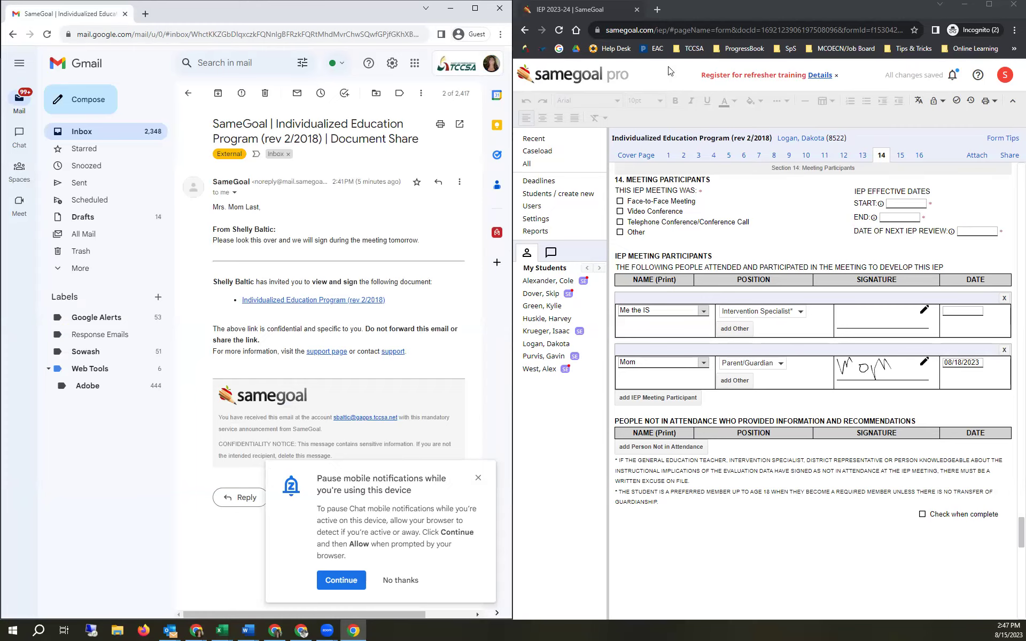
pyautogui.click(712, 10)
pyautogui.press('super+Up')
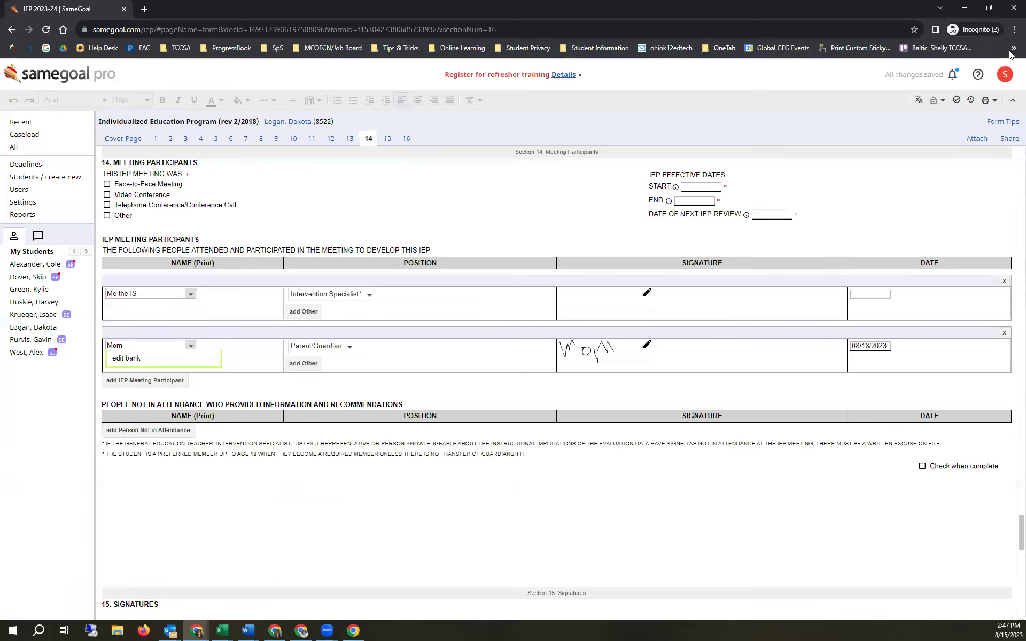
# - Preview the student's IEP in the IEP at a Glance (rev 2/2018) view
pyautogui.click(990, 100)
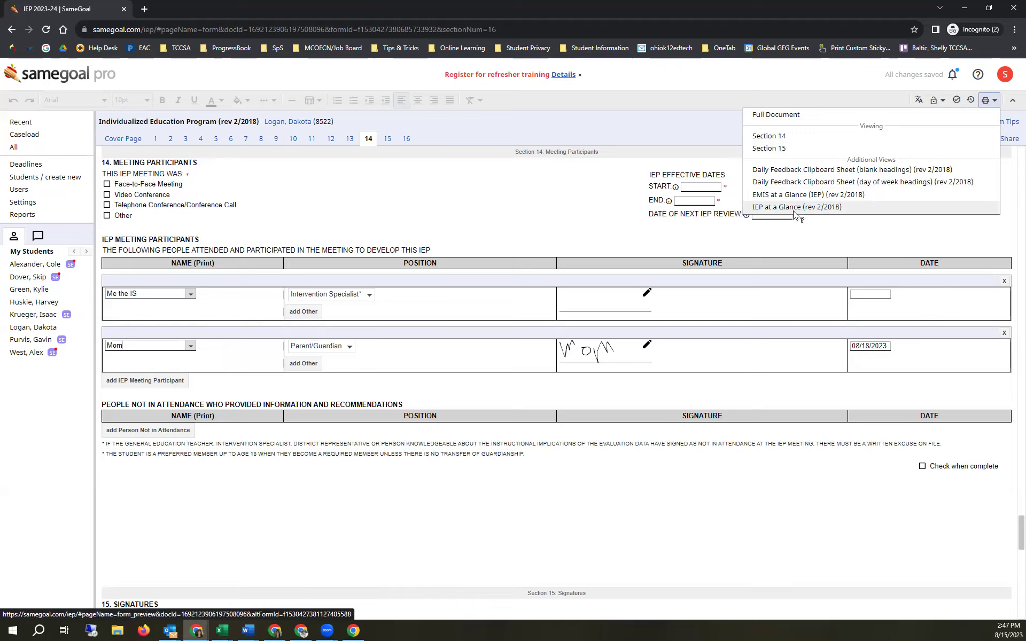
pyautogui.click(794, 210)
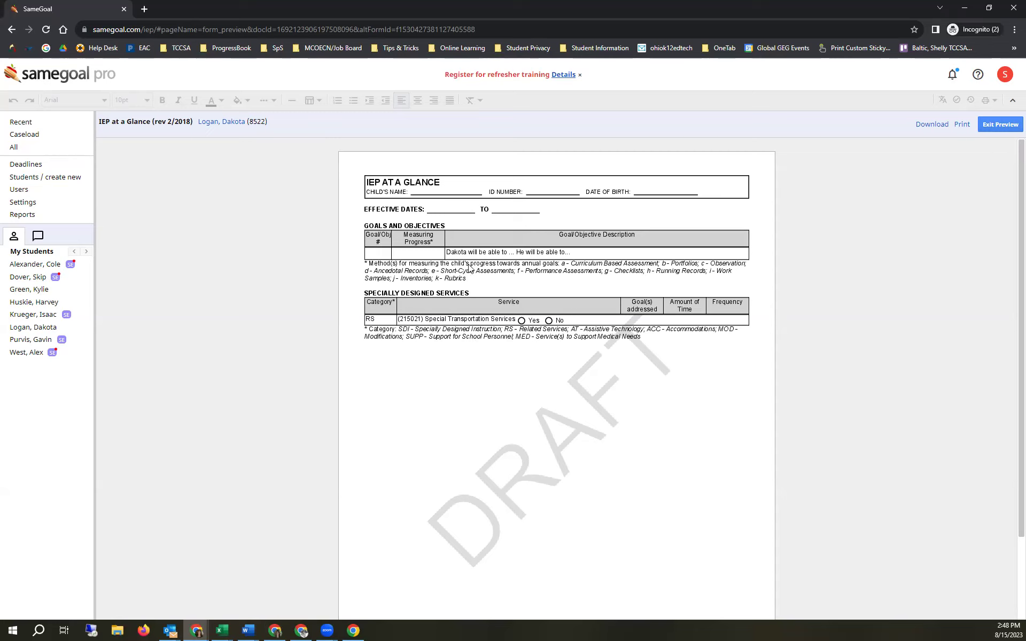
# - Exit the preview and trace the preschool answer, meeting date and participant position changes in Version History
pyautogui.click(1002, 126)
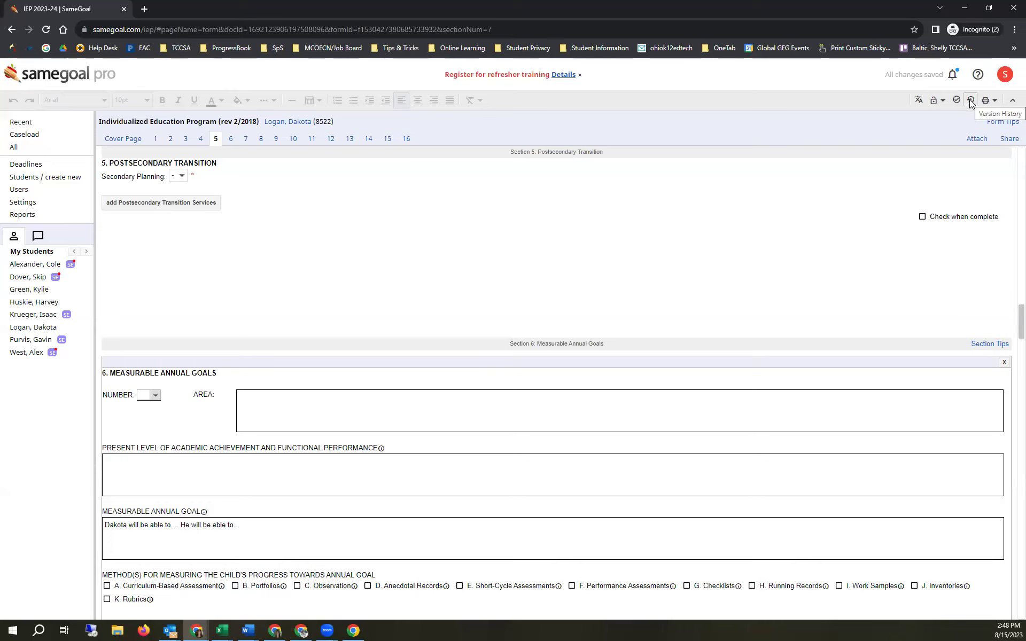
pyautogui.click(972, 101)
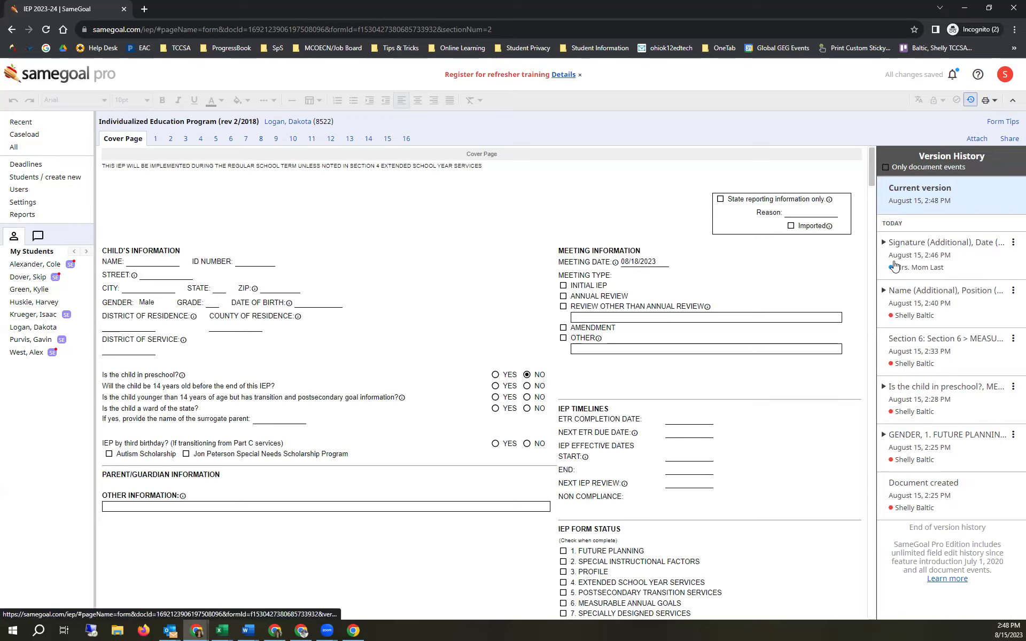
pyautogui.click(885, 389)
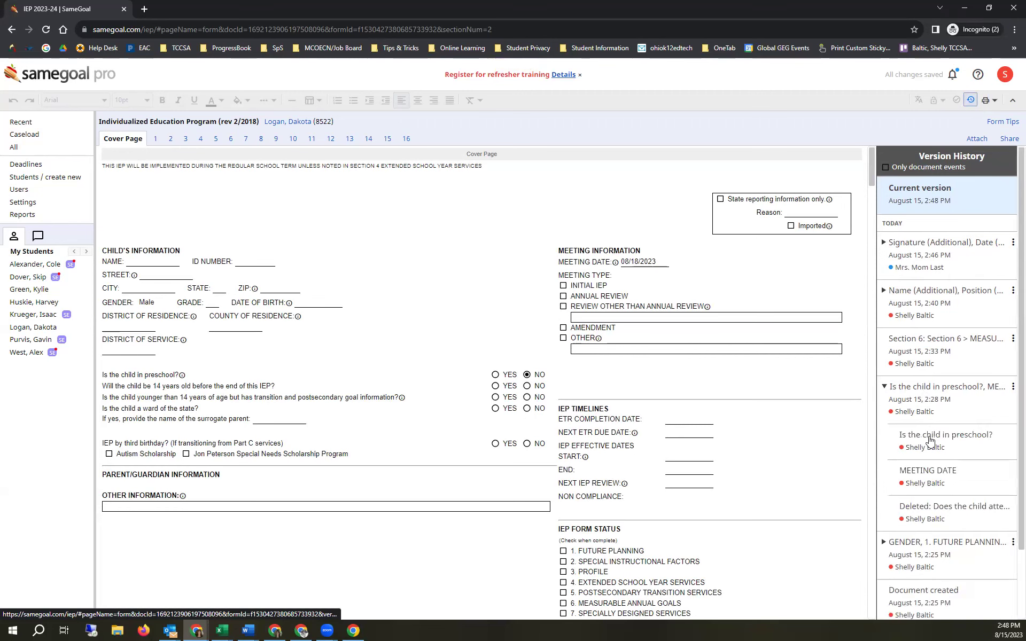
pyautogui.click(933, 453)
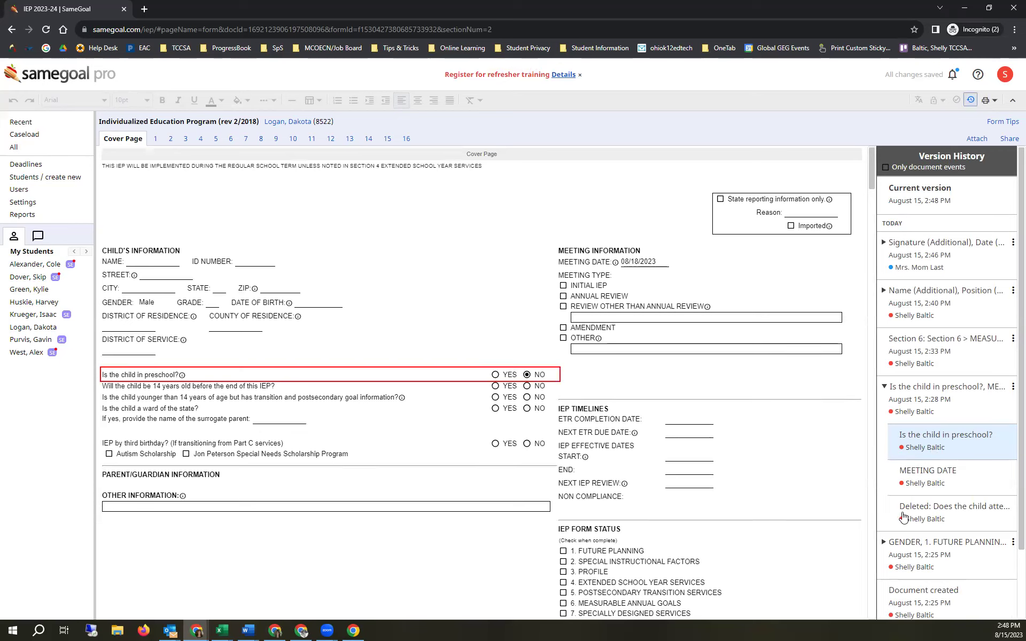
pyautogui.click(908, 490)
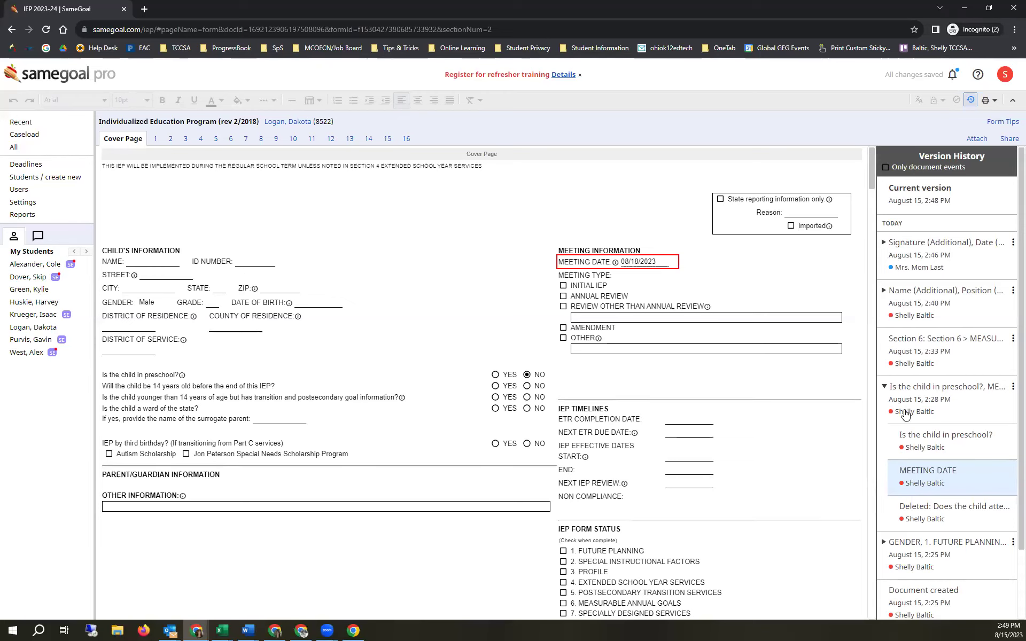
pyautogui.click(885, 291)
pyautogui.click(939, 389)
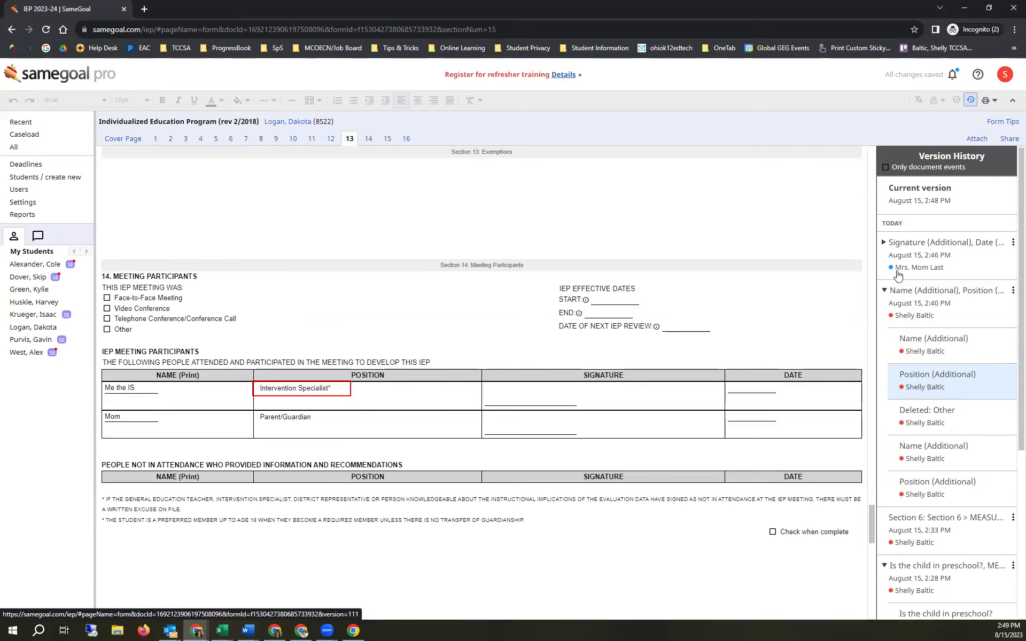
# - Inspect the parent's signature, date and position changes, then switch to Section 3 Profile
pyautogui.click(890, 250)
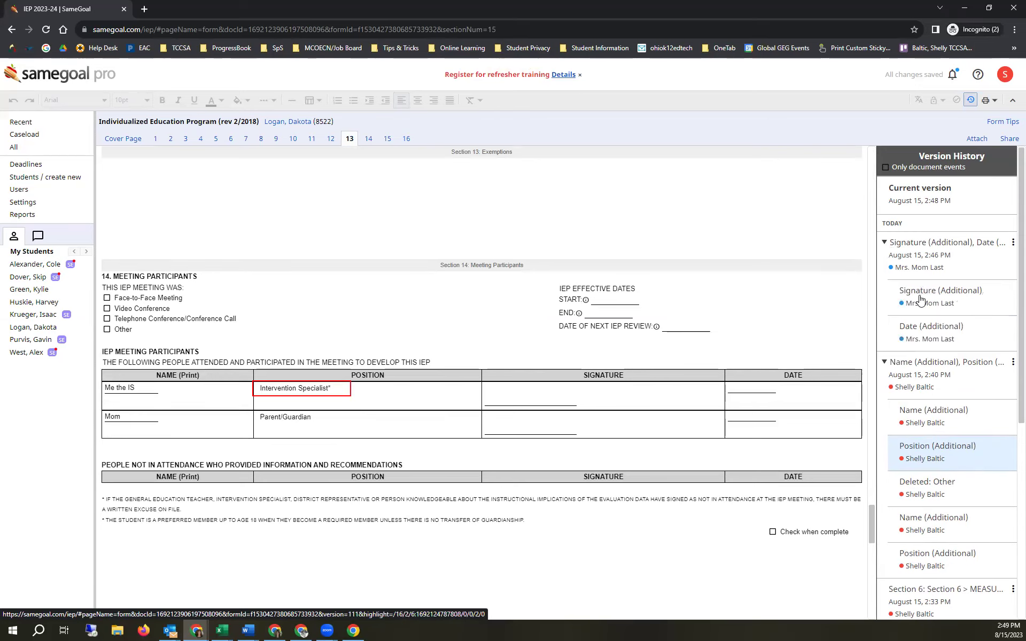
pyautogui.click(920, 302)
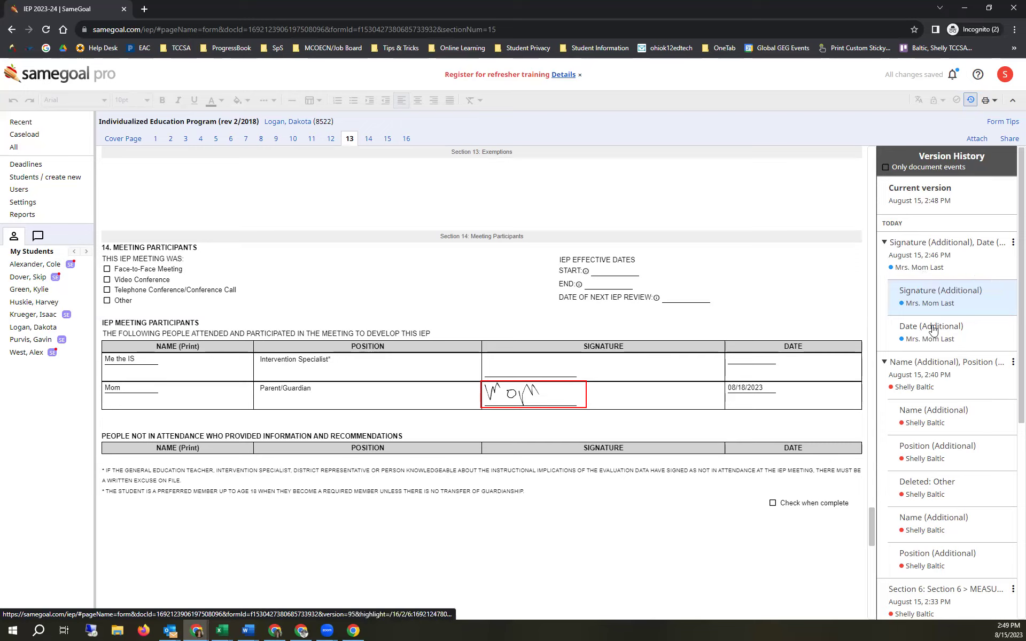
pyautogui.click(944, 449)
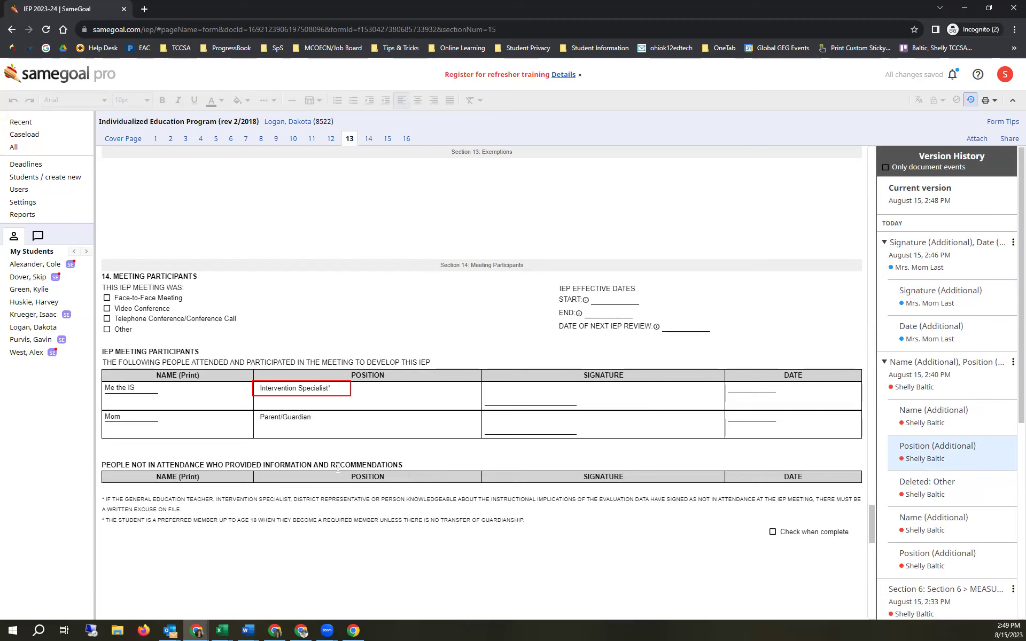
pyautogui.scroll(6, 337, 472)
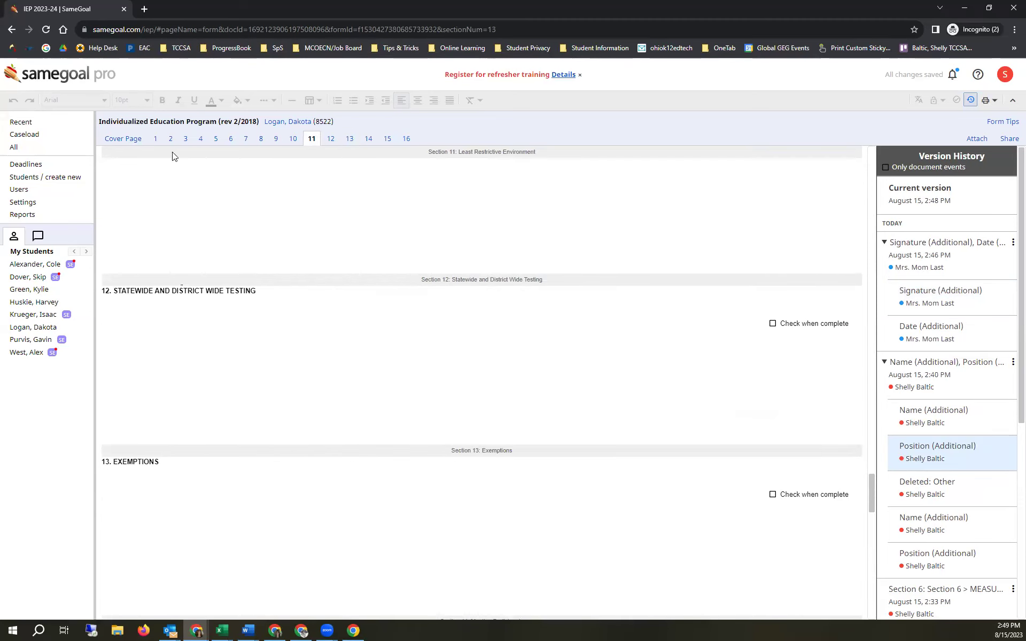
pyautogui.click(185, 140)
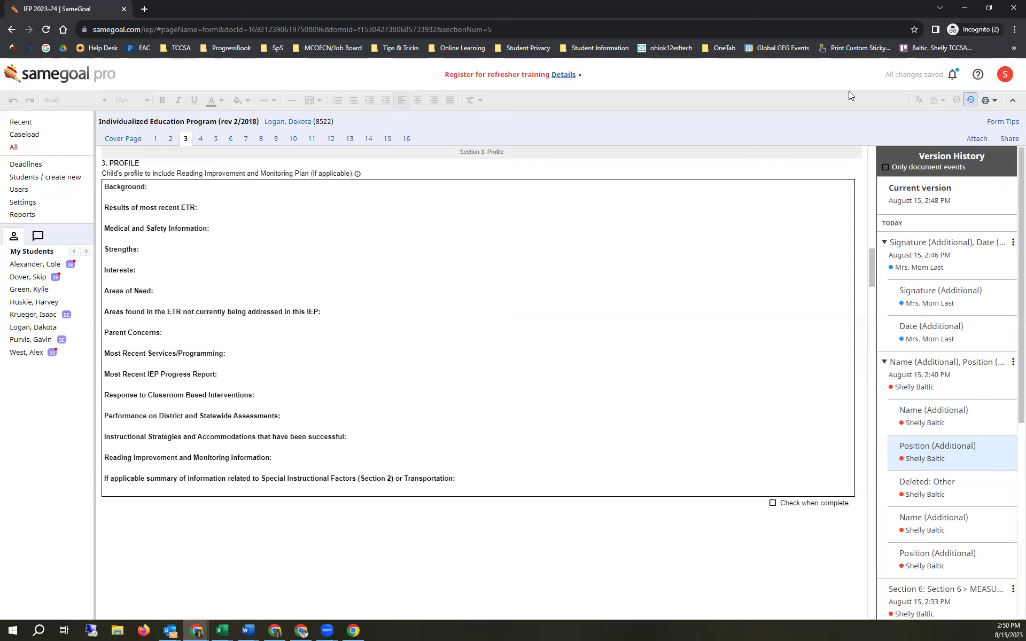
# - Close Version History, step through the cover page's missing fields NAME to GRADE, then turn error-checking off
pyautogui.click(973, 100)
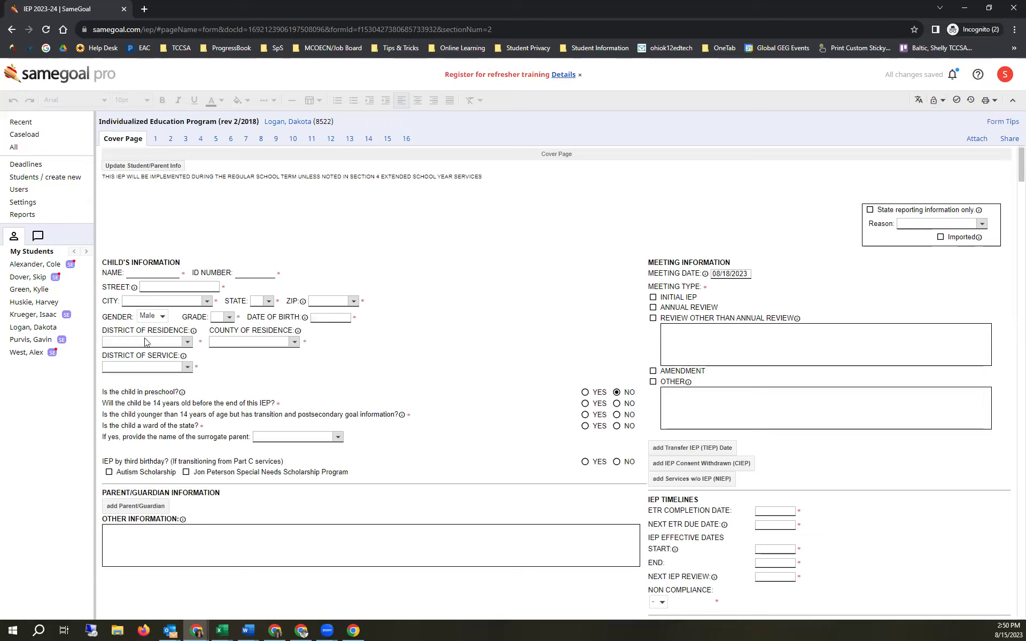
pyautogui.click(957, 102)
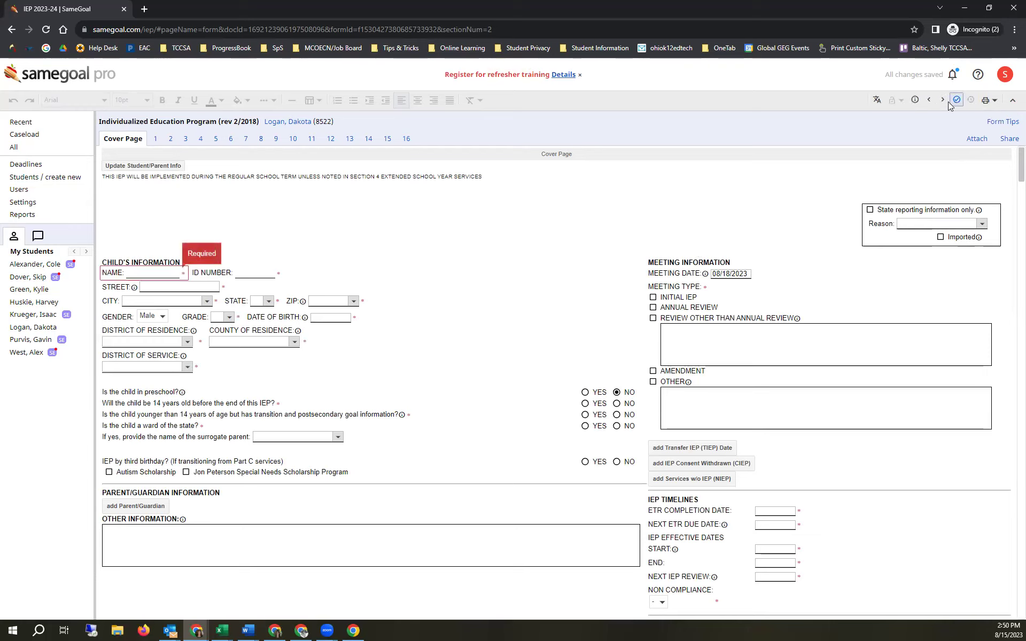
pyautogui.click(943, 101)
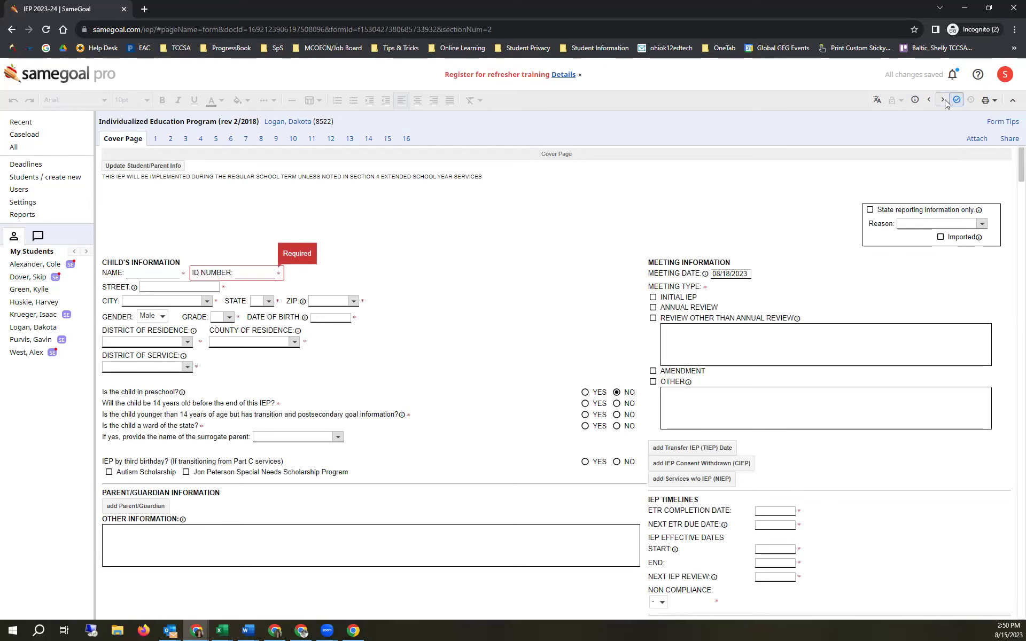
pyautogui.click(943, 101)
pyautogui.click(943, 101)
pyautogui.click(943, 100)
pyautogui.click(944, 100)
pyautogui.click(944, 101)
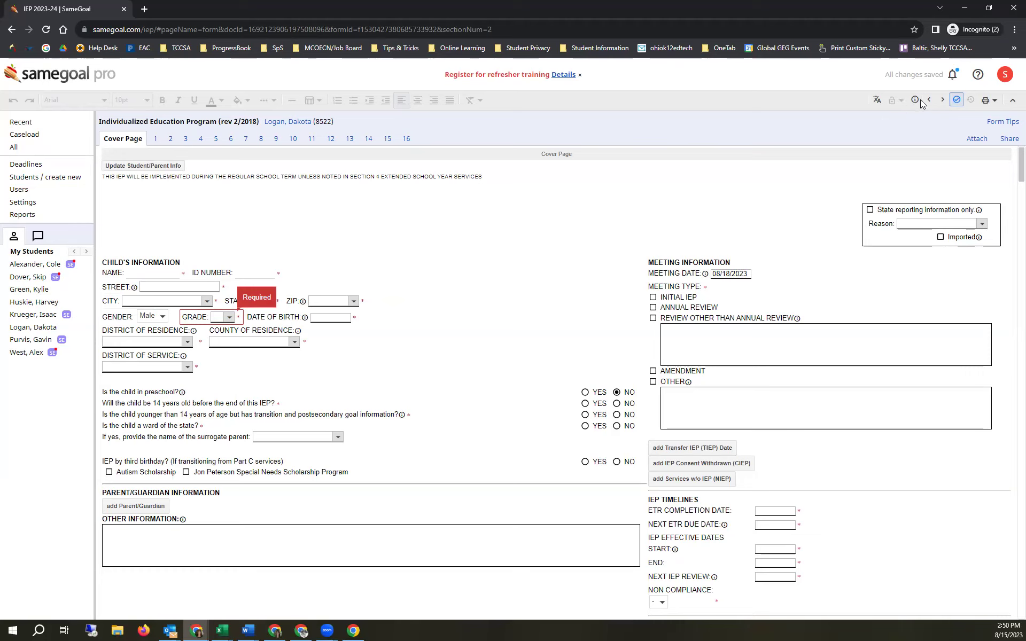
pyautogui.click(957, 100)
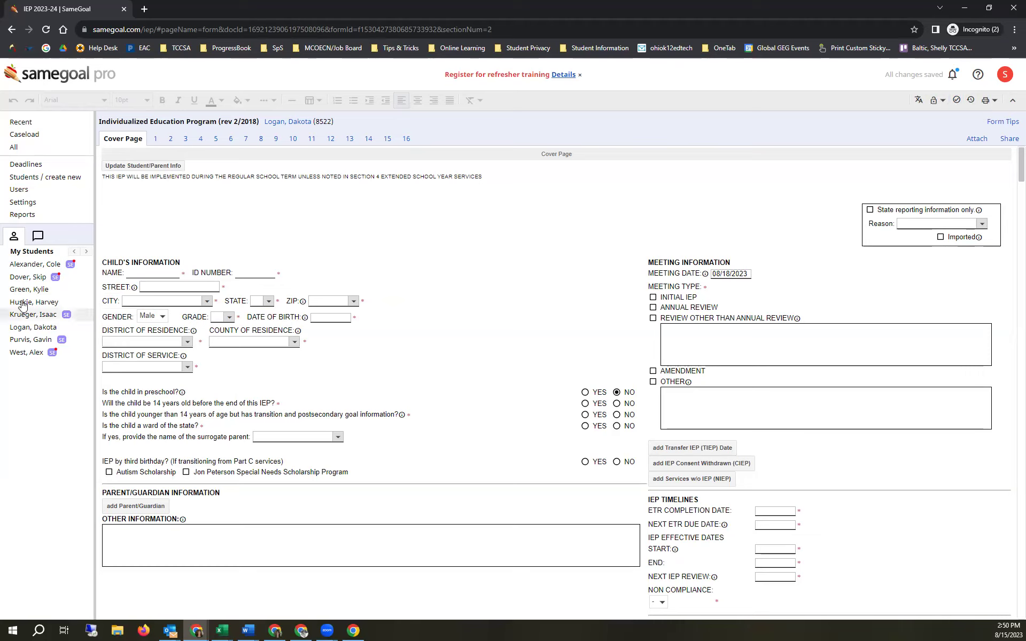
# - Browse other students' documents and open one student's IEP at Section 6
pyautogui.click(33, 266)
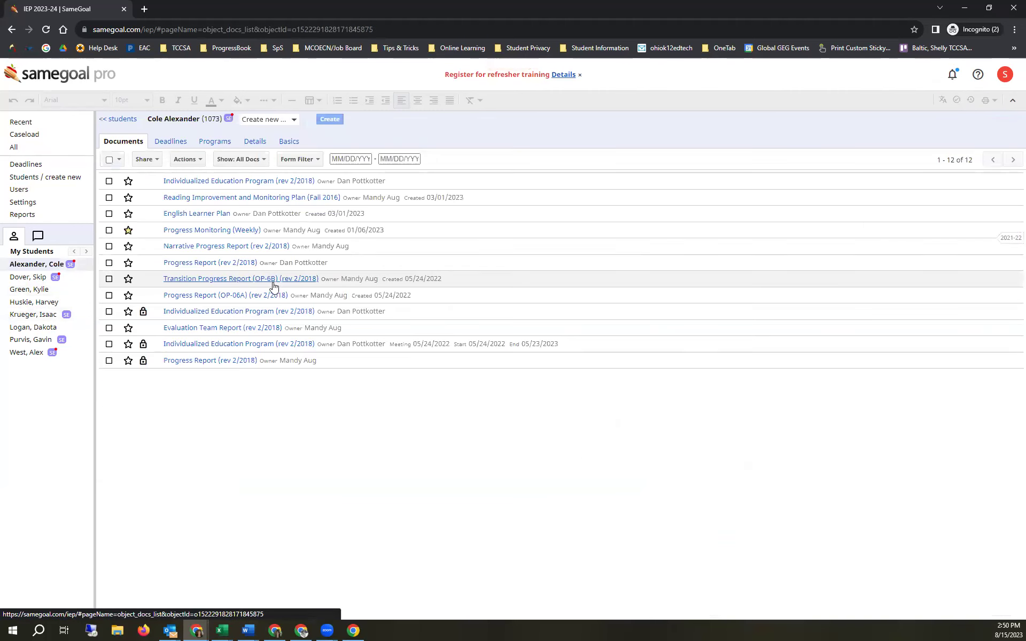
pyautogui.click(30, 276)
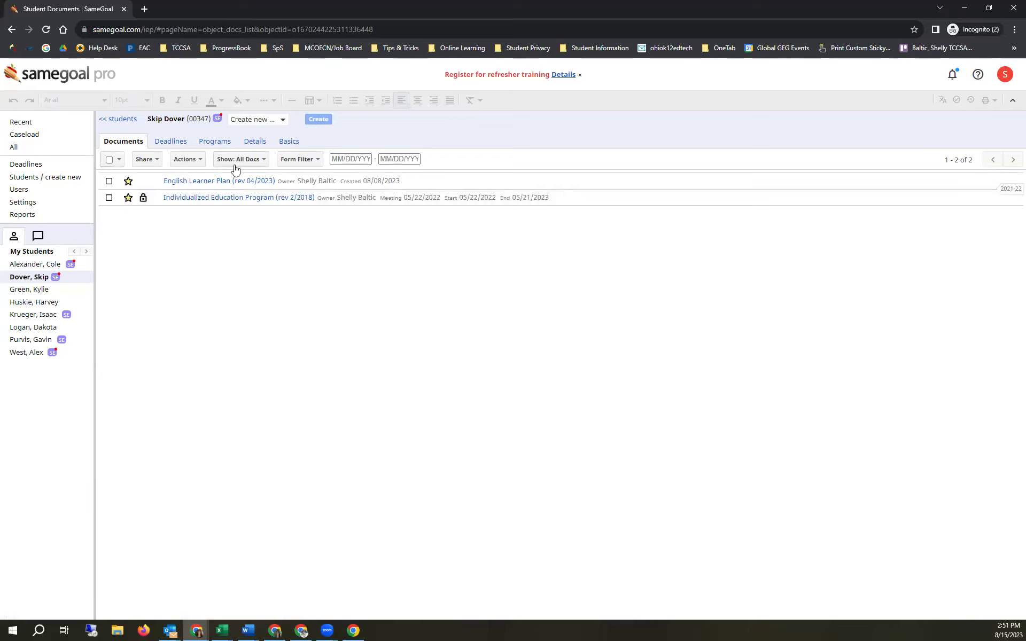
pyautogui.click(109, 199)
pyautogui.click(211, 198)
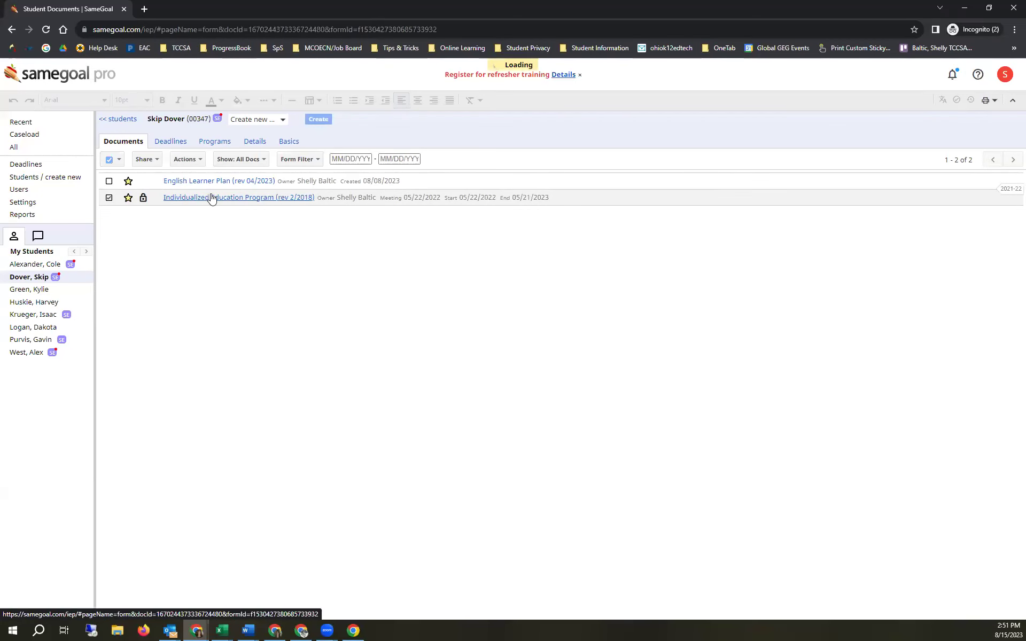
pyautogui.click(232, 141)
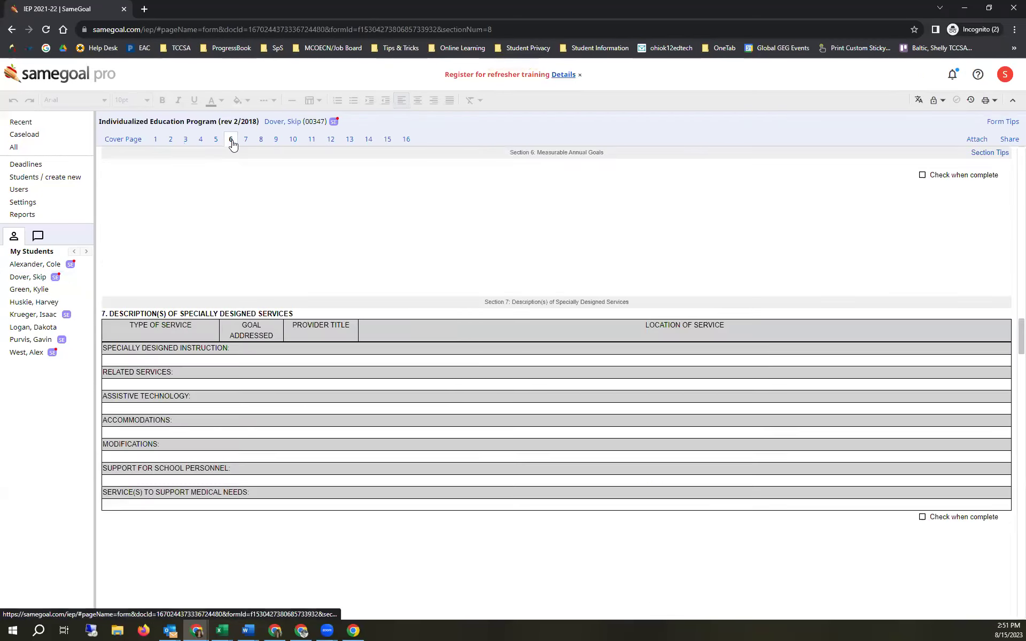
# - View another student's IEP measurable annual goals, then show a student's eight-document list
pyautogui.click(37, 315)
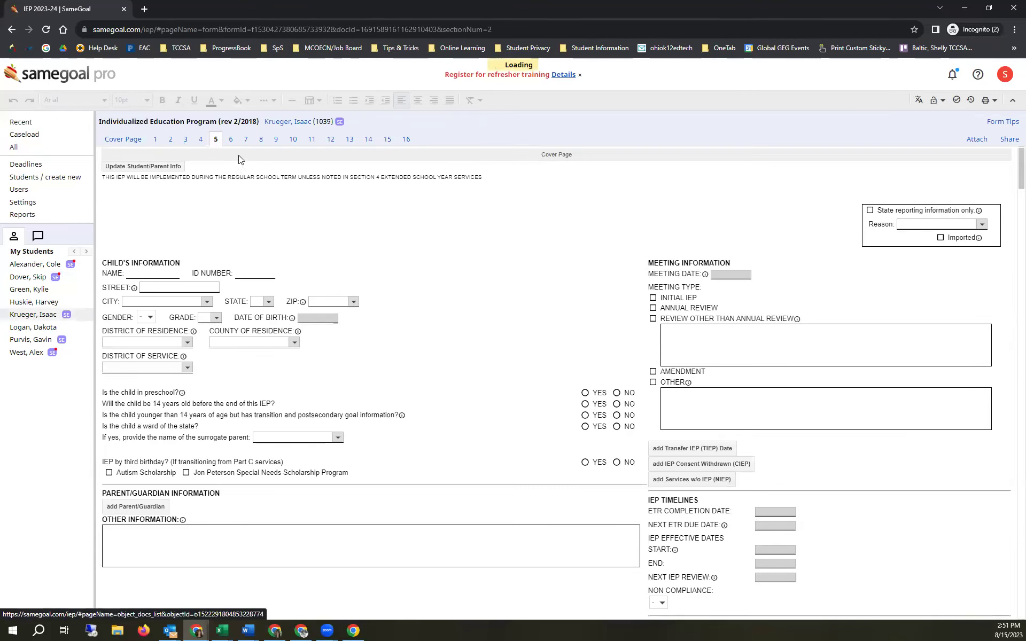
pyautogui.click(231, 140)
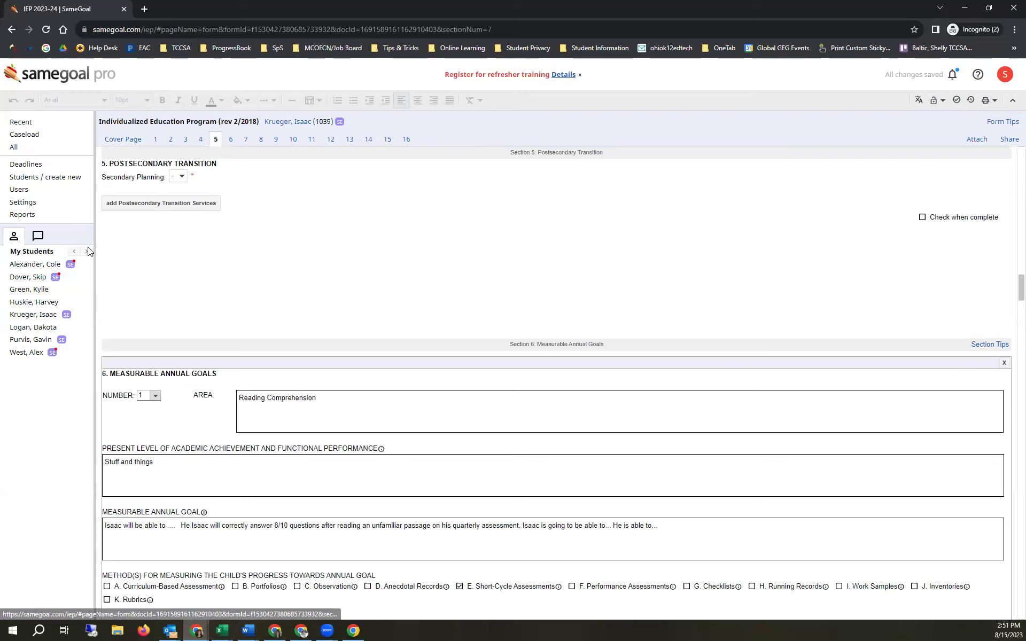
pyautogui.click(31, 340)
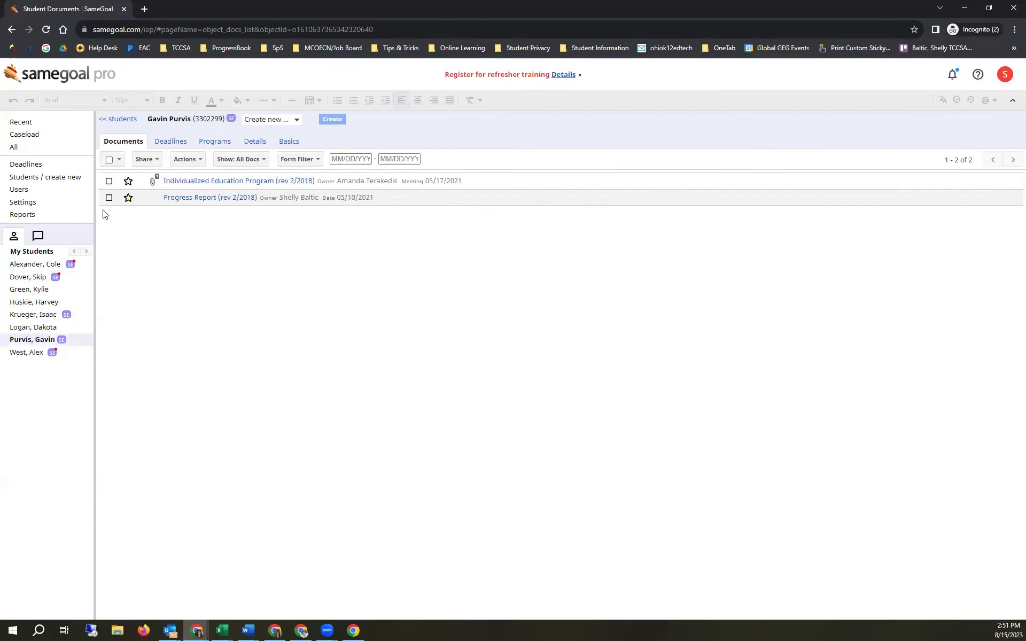
pyautogui.click(42, 267)
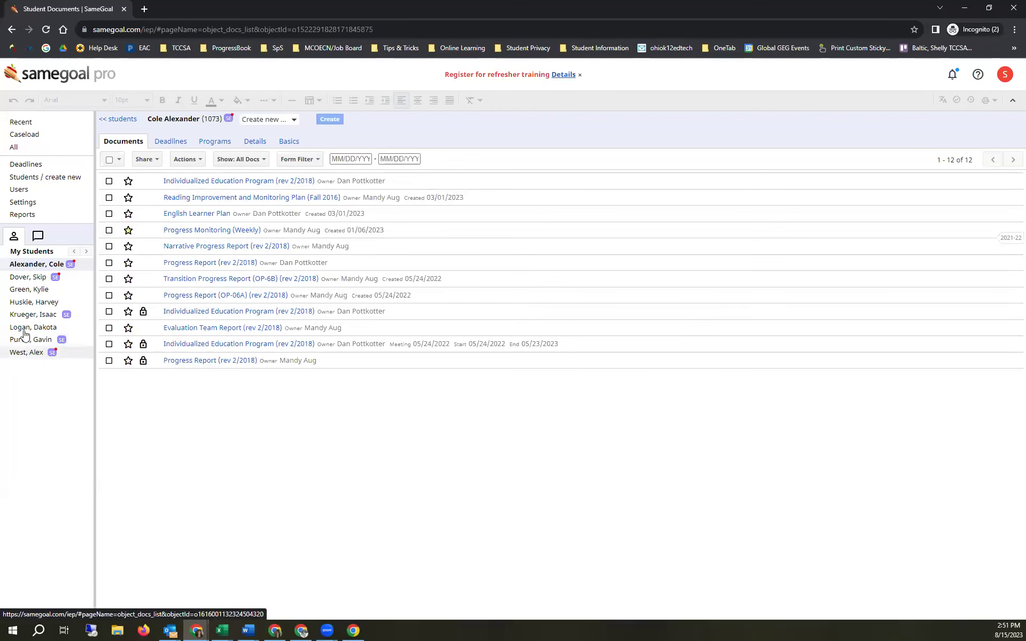
pyautogui.click(32, 315)
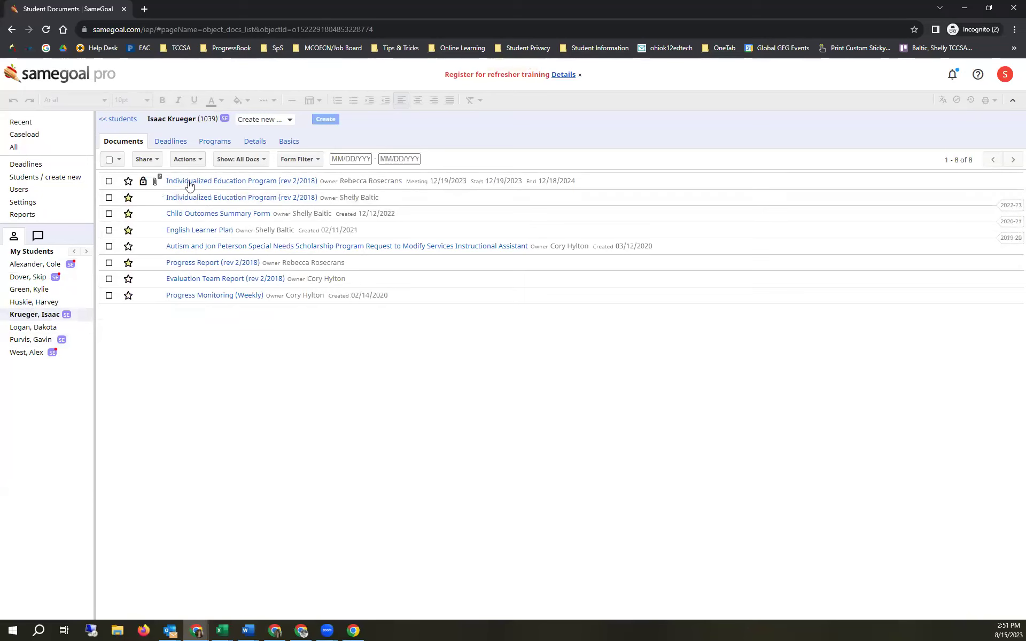
# - Attempt to create a Progress Report (rev 2/2018) found by searching 'progress'
pyautogui.click(270, 119)
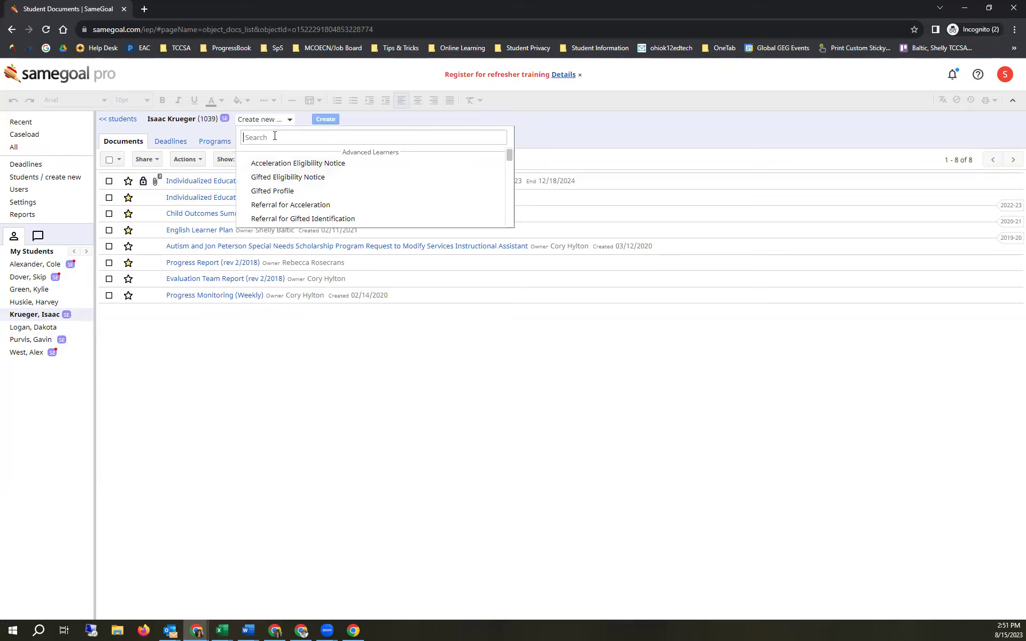
pyautogui.write('progress')
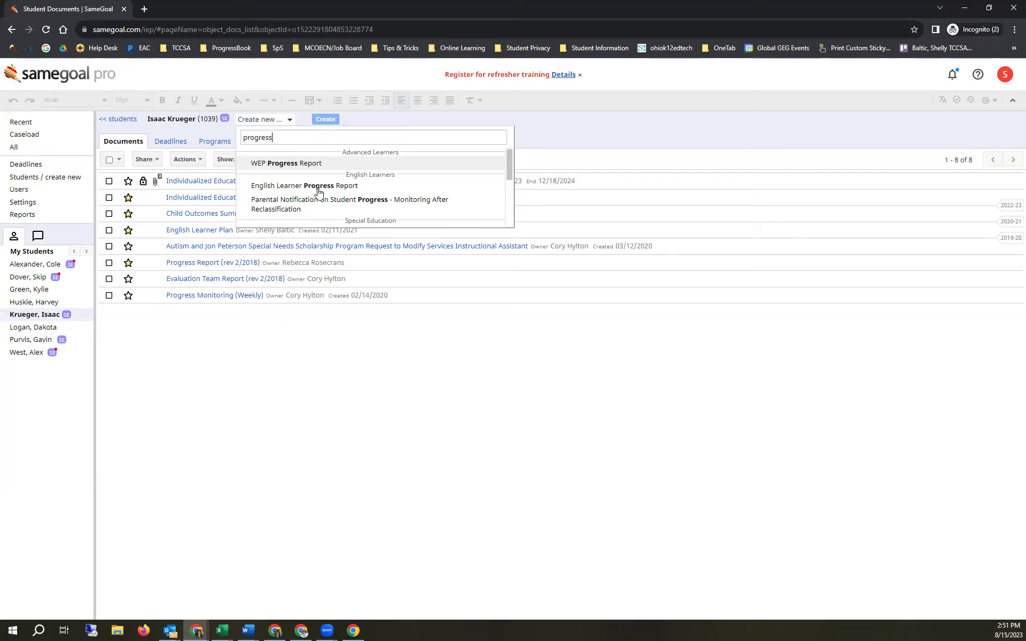
pyautogui.scroll(-3, 288, 197)
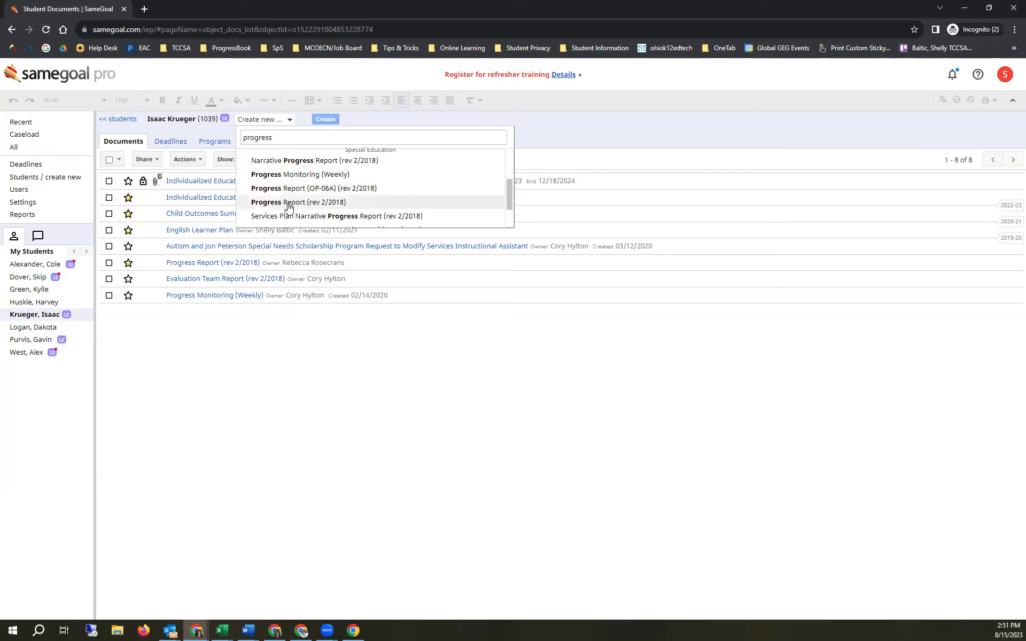
pyautogui.click(288, 207)
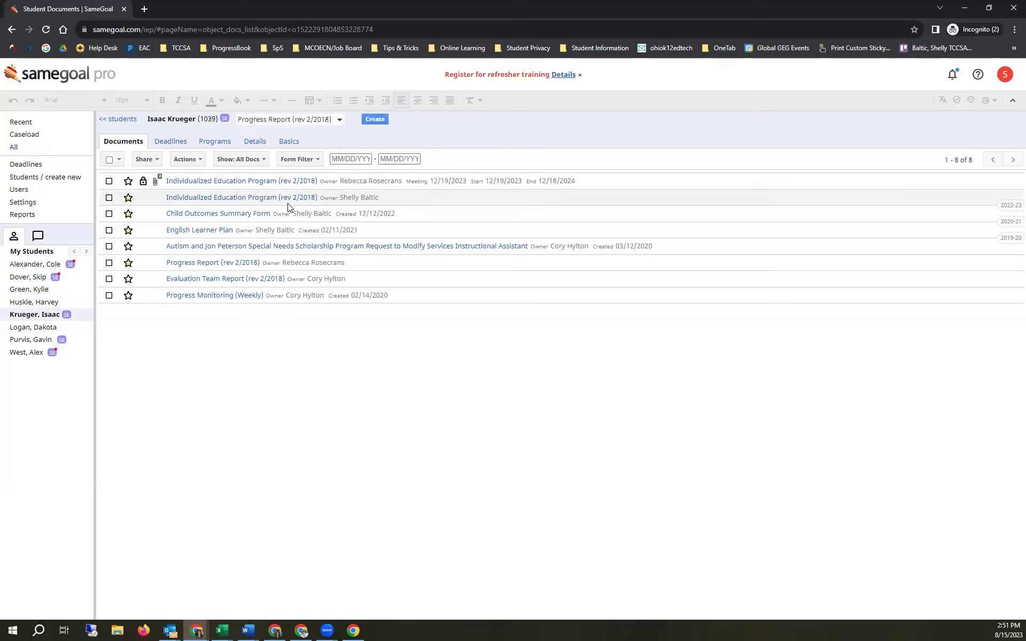
pyautogui.click(377, 119)
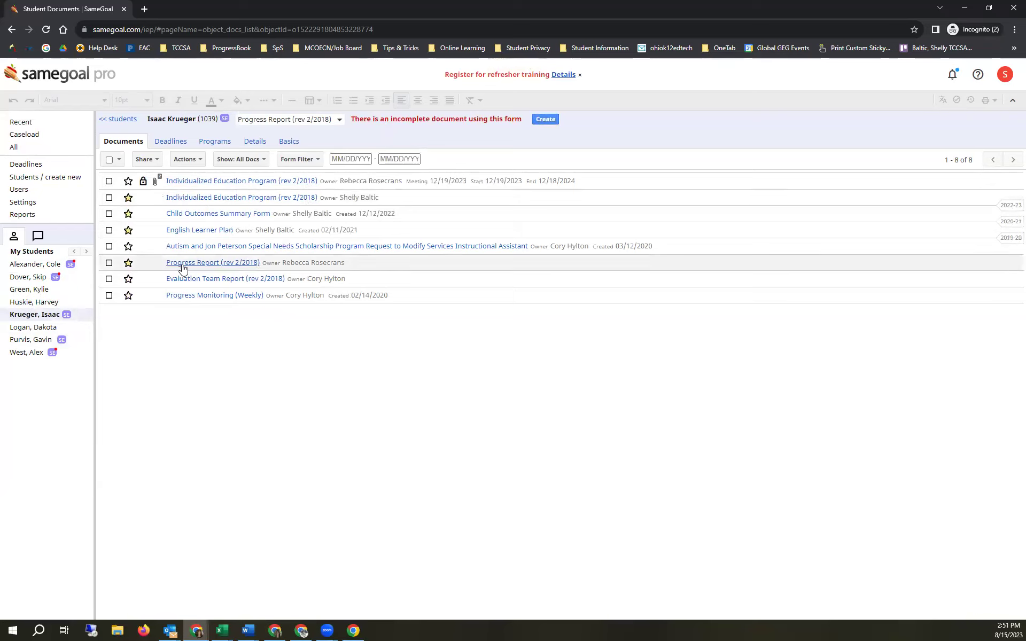
# - Delete the old incomplete Progress Report from the student's documents
pyautogui.click(109, 263)
pyautogui.click(188, 159)
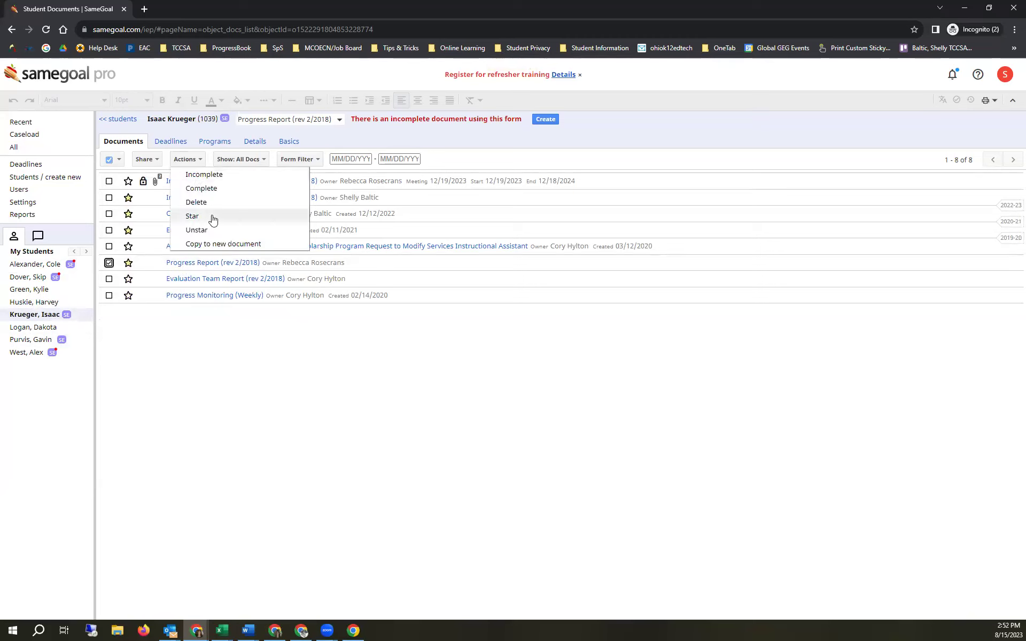
pyautogui.click(209, 202)
pyautogui.click(565, 112)
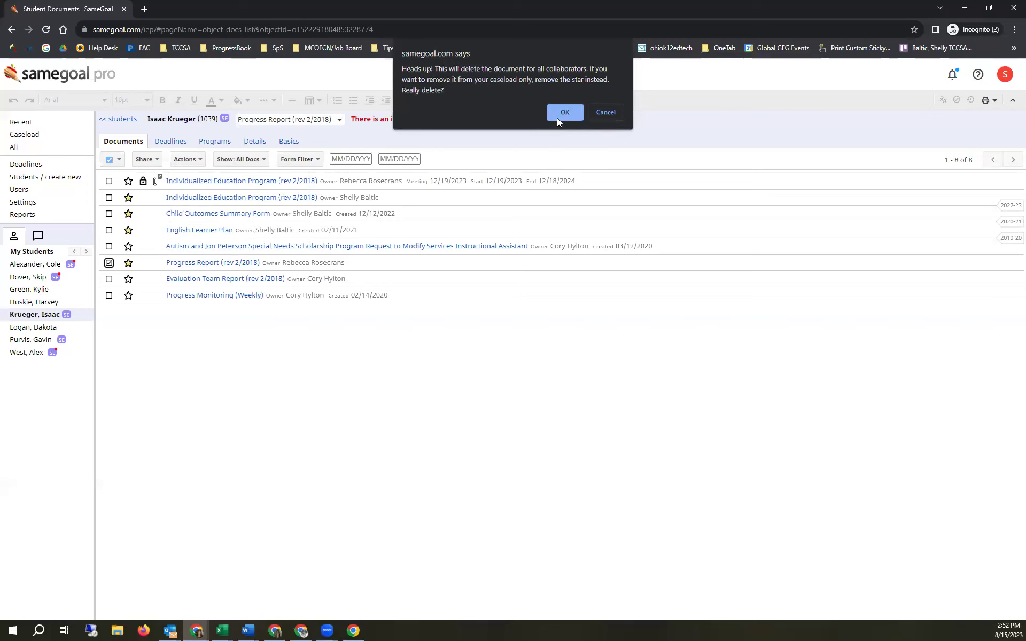
# - Create a new Progress Report (rev 2/2018) from the 'progress' search
pyautogui.click(272, 123)
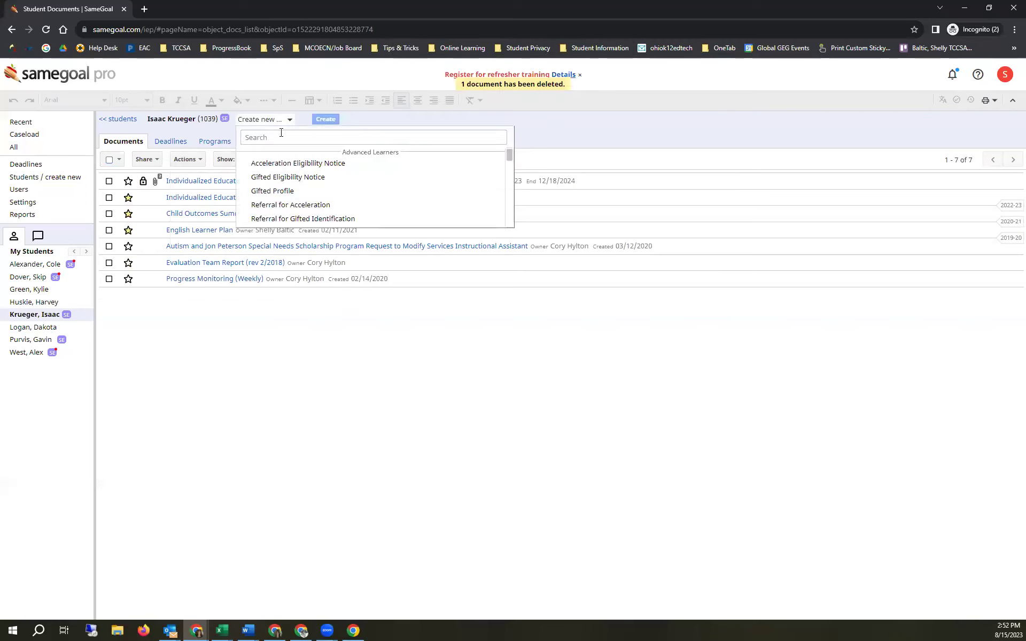
pyautogui.write('progress')
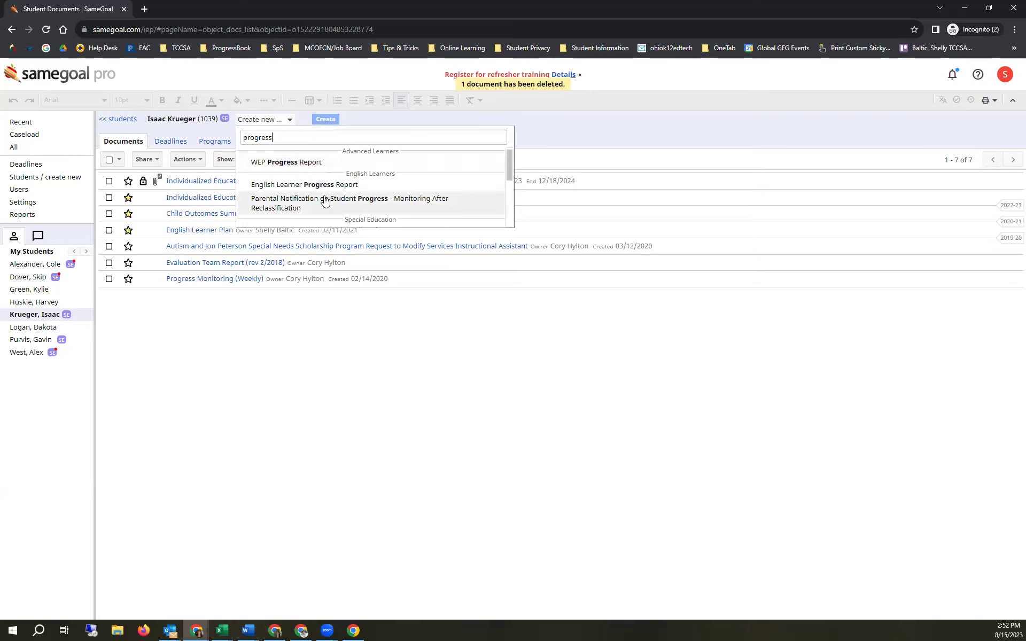
pyautogui.scroll(-3, 326, 201)
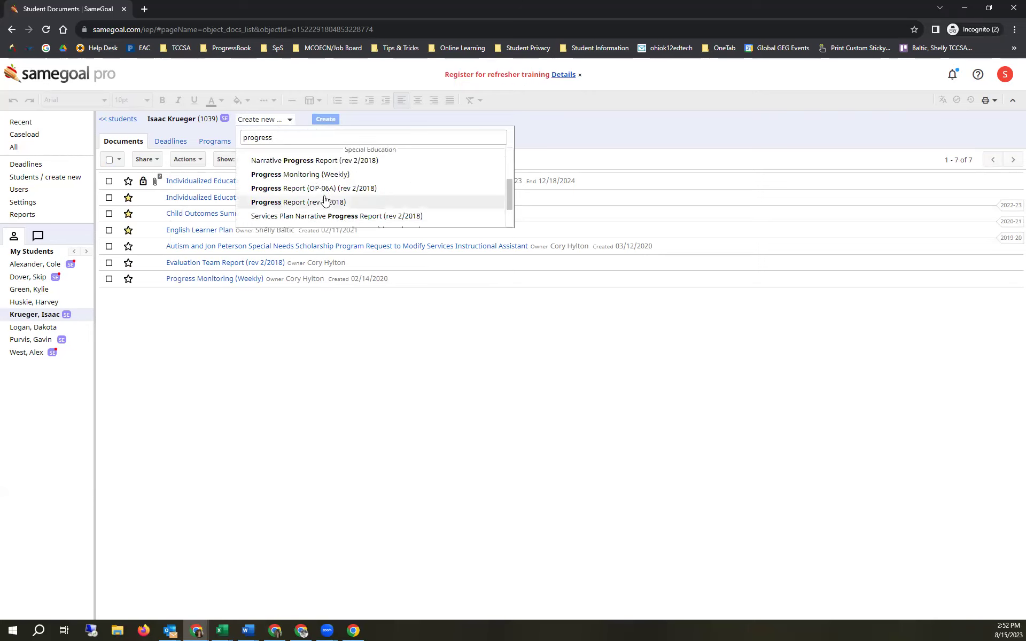
pyautogui.click(305, 202)
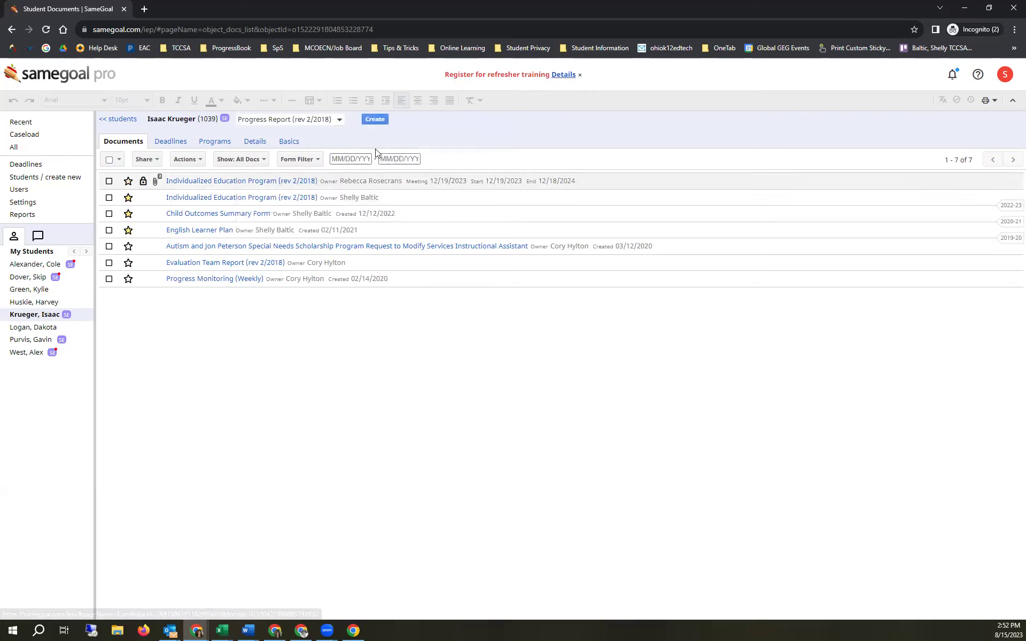
pyautogui.click(375, 120)
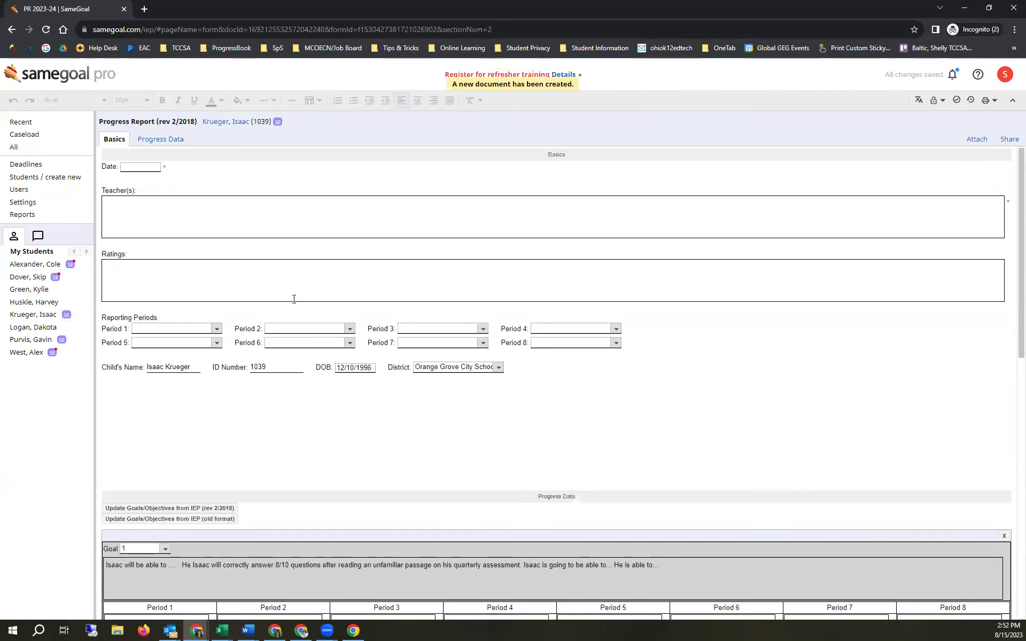
# - Scroll to the Progress Data area and select Goal 1's description
pyautogui.scroll(-3, 293, 297)
pyautogui.click(116, 424)
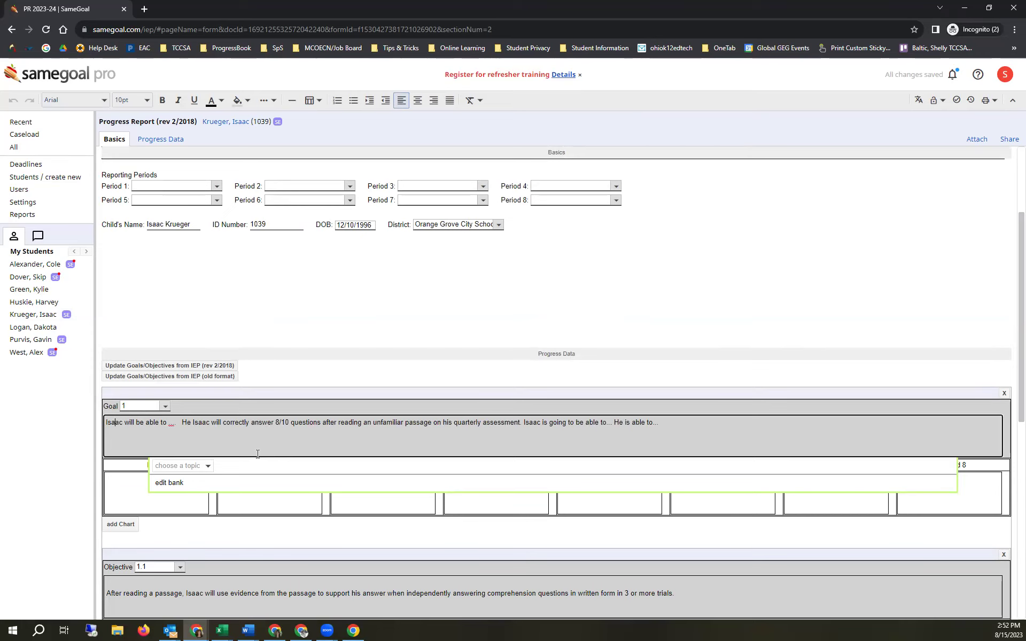
pyautogui.scroll(-2, 301, 278)
pyautogui.scroll(4, 295, 275)
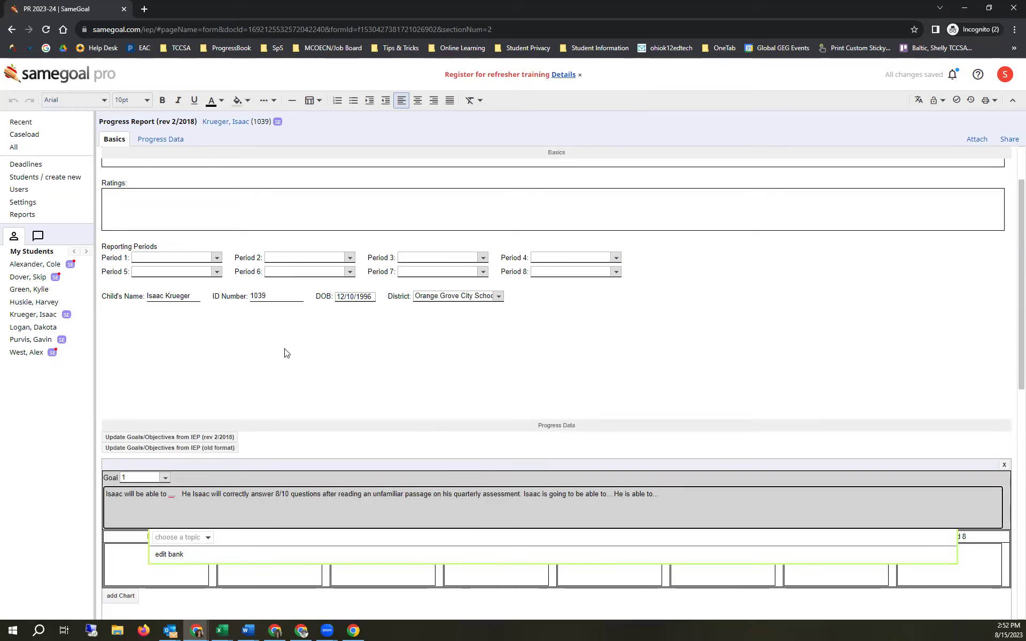
pyautogui.scroll(-1, 287, 368)
pyautogui.scroll(-2, 288, 385)
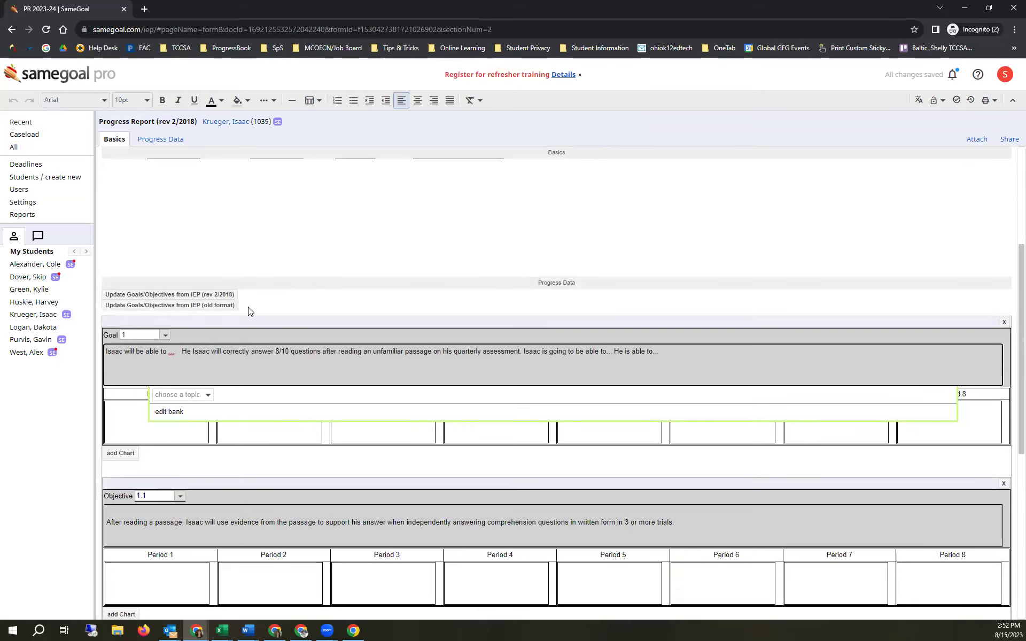
pyautogui.scroll(-3, 243, 321)
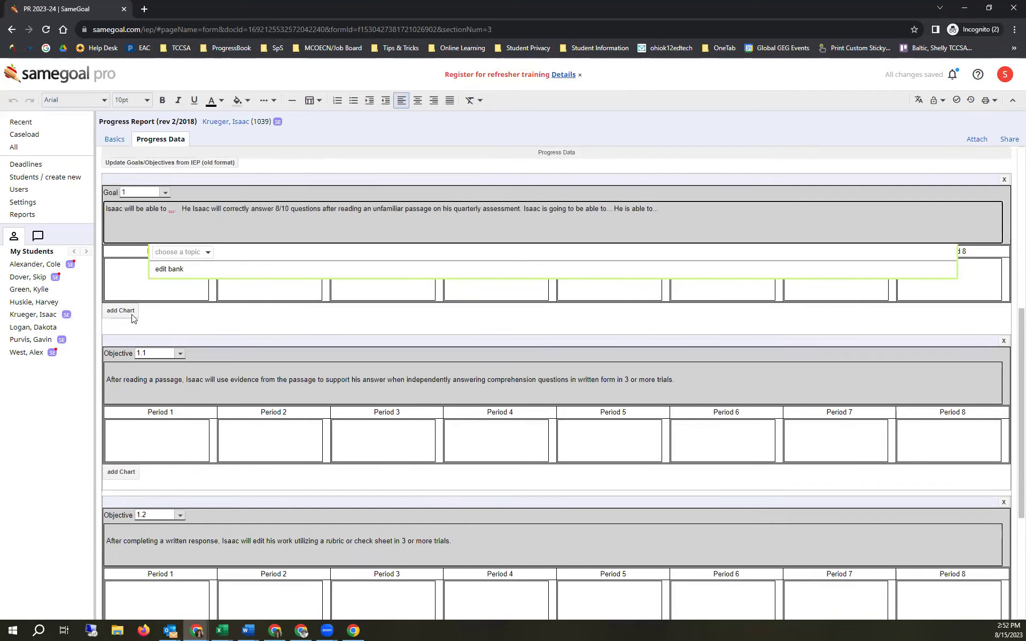
pyautogui.scroll(6, 134, 319)
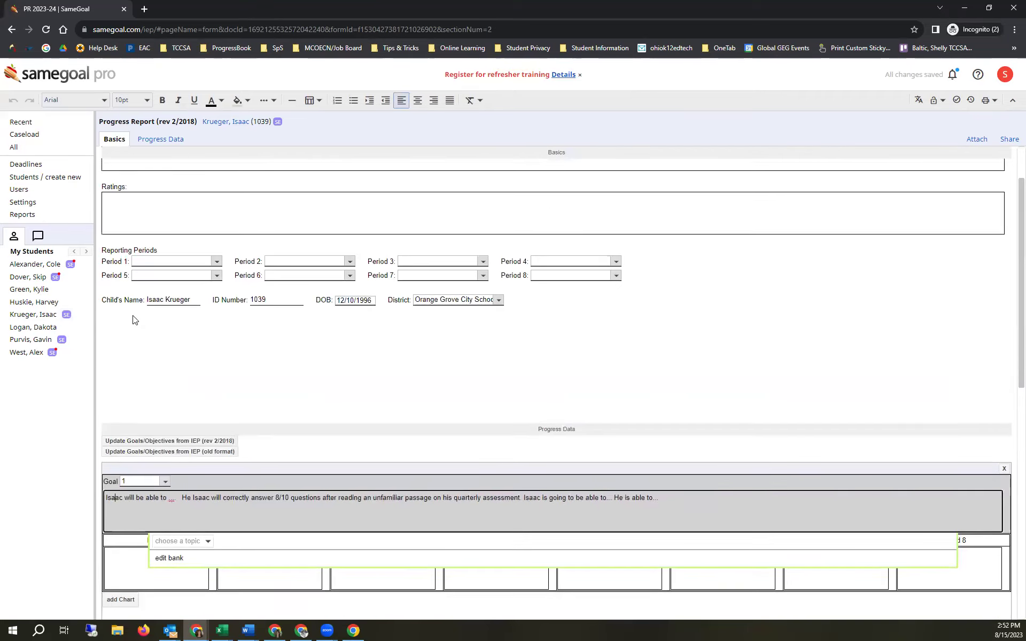
pyautogui.scroll(1, 134, 319)
pyautogui.scroll(-1, 134, 315)
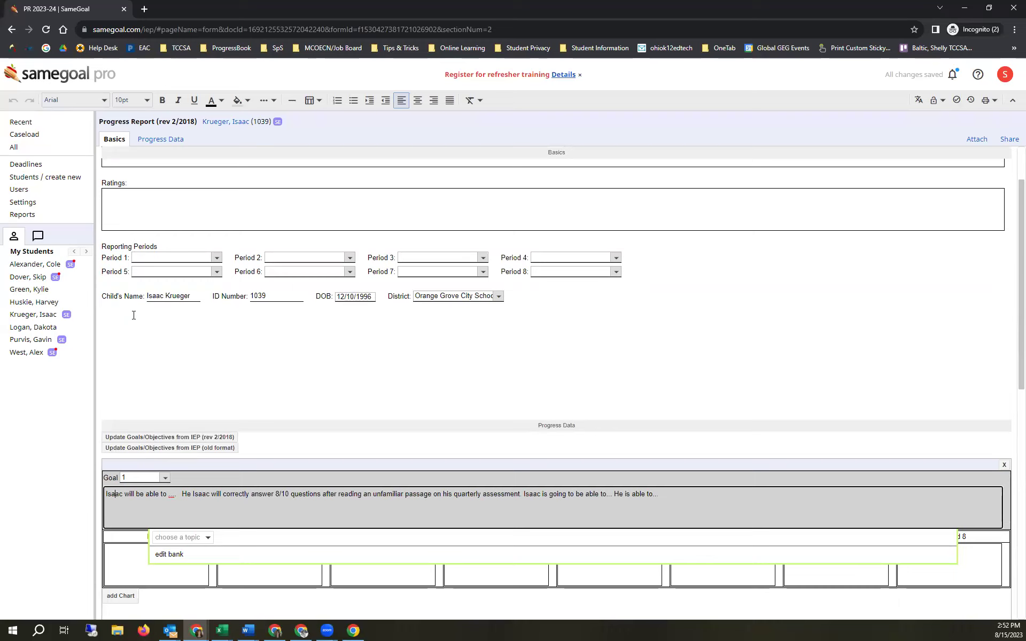
pyautogui.scroll(1, 475, 552)
pyautogui.scroll(-2, 412, 474)
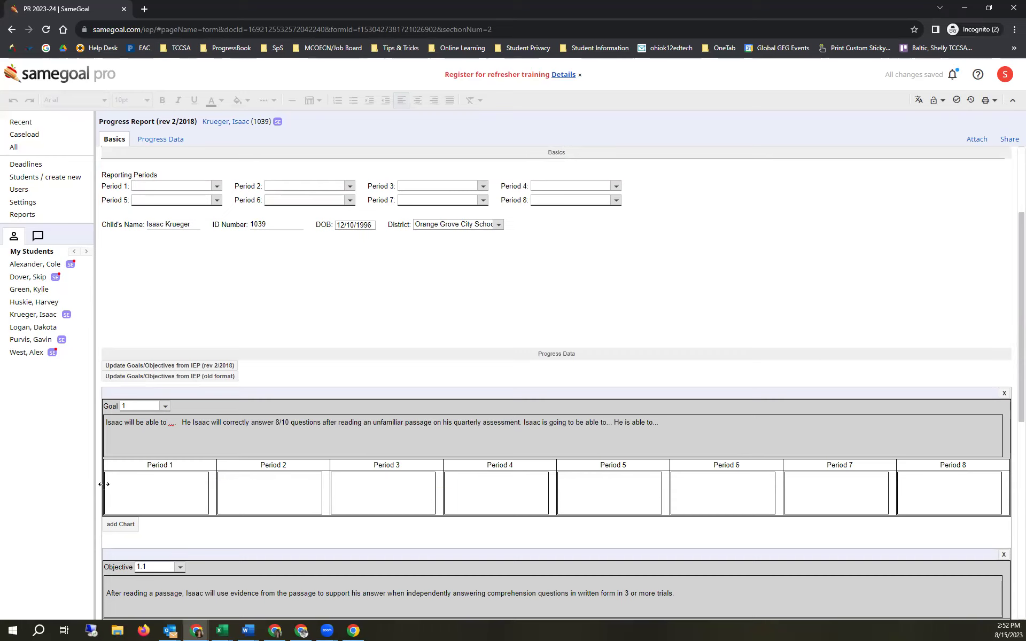
# - Enter Goal 1's Period 1 note 'this is 1st qtr' and Period 2 note '2nd qtr'
pyautogui.click(188, 497)
pyautogui.write('this is 1st qtr')
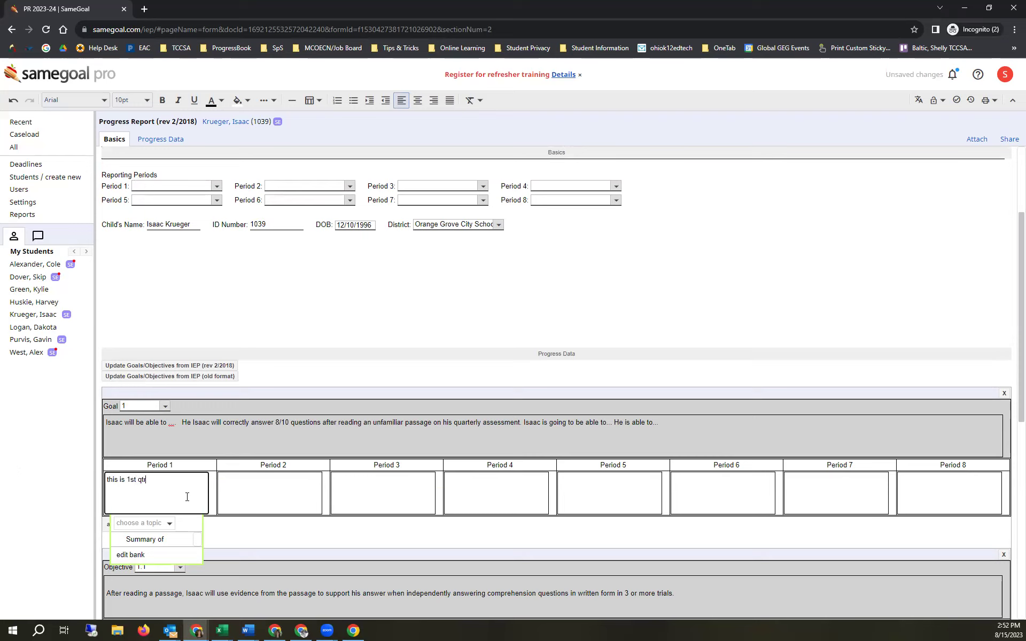
pyautogui.click(278, 501)
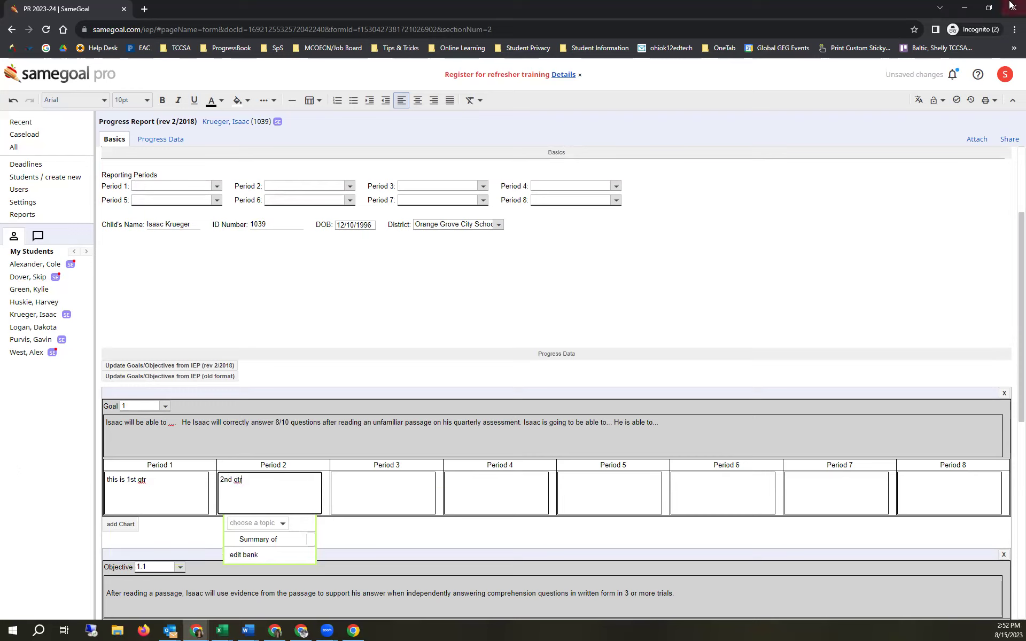
pyautogui.click(990, 101)
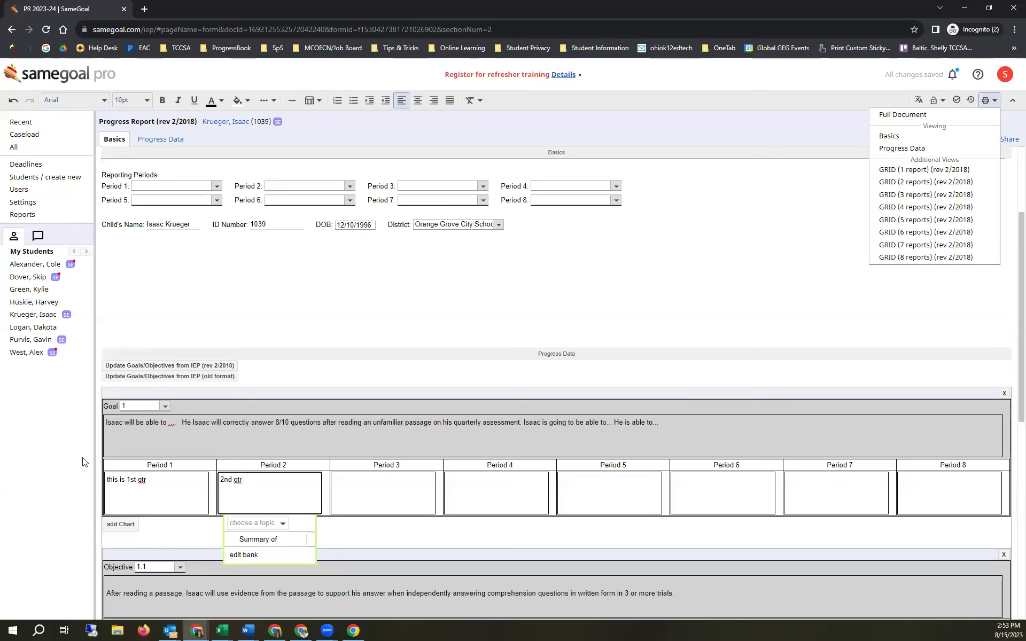
# - Add a progress chart to Goal 1 with a baseline of 25 on 08/15/2023
pyautogui.click(128, 523)
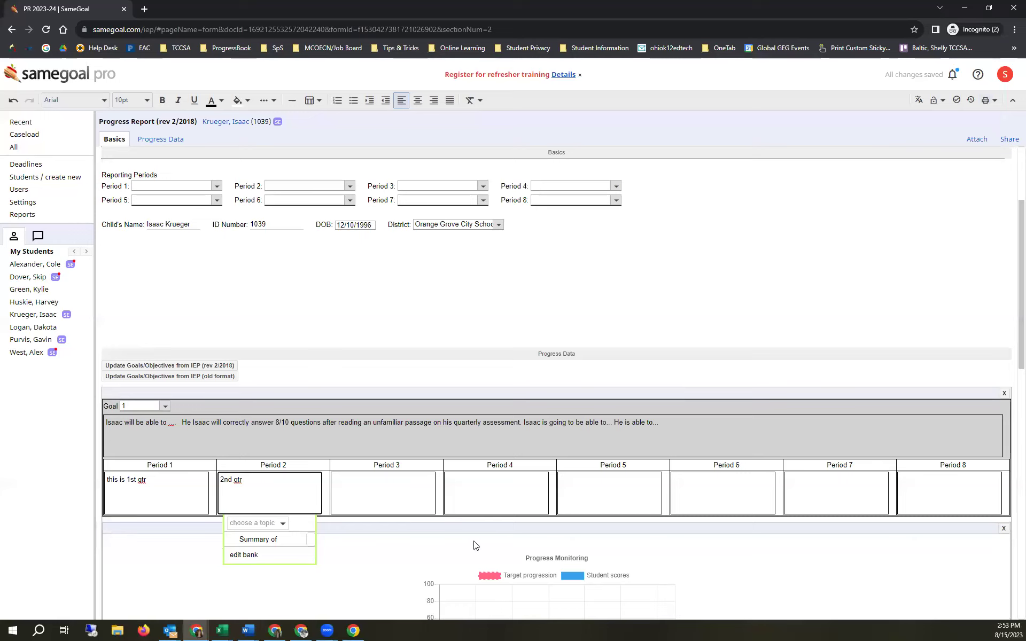
pyautogui.scroll(-5, 475, 545)
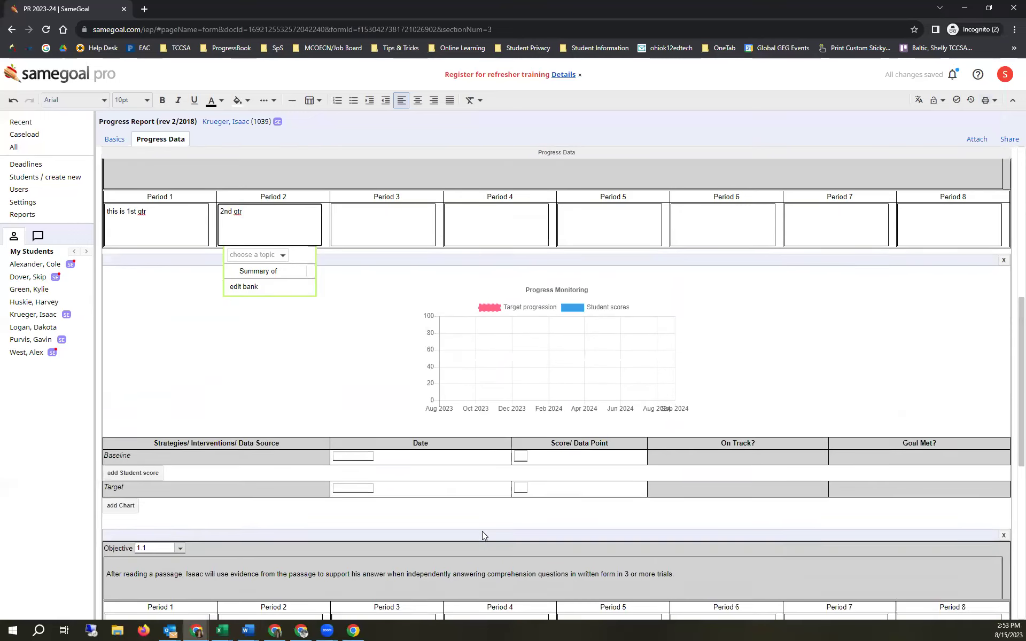
pyautogui.click(365, 439)
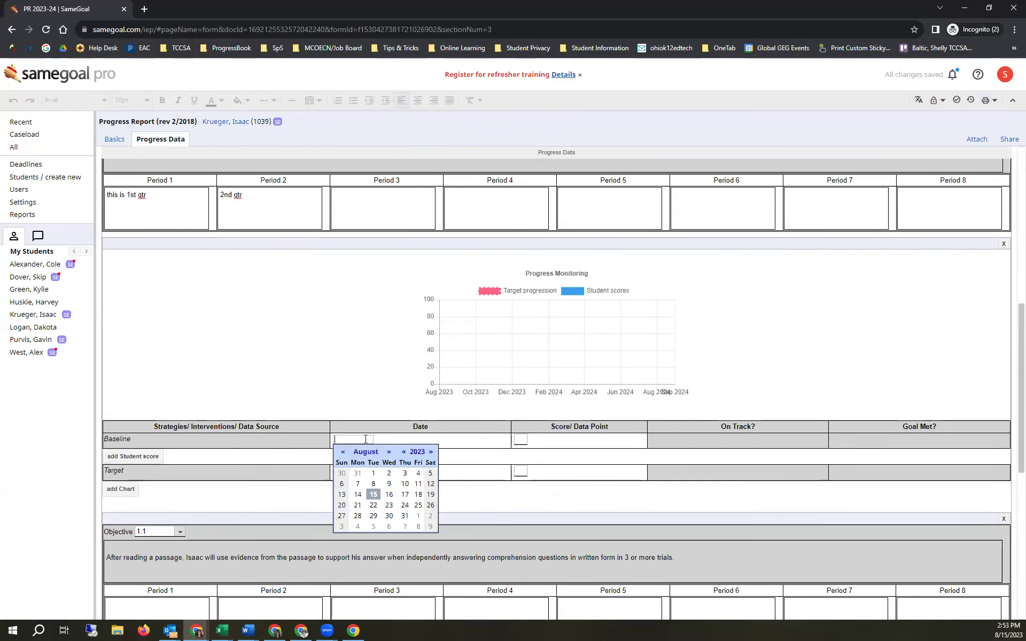
pyautogui.click(376, 495)
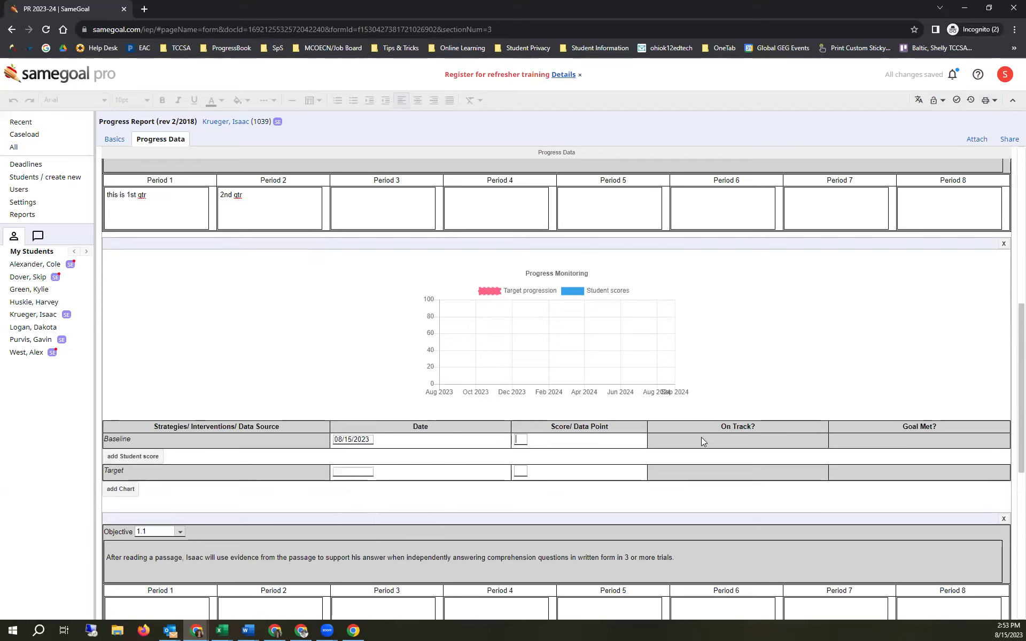
pyautogui.write('25')
# - Add a student score of 32 dated 09/20/2023, marked on track and goal met
pyautogui.click(119, 458)
pyautogui.click(350, 474)
pyautogui.click(390, 484)
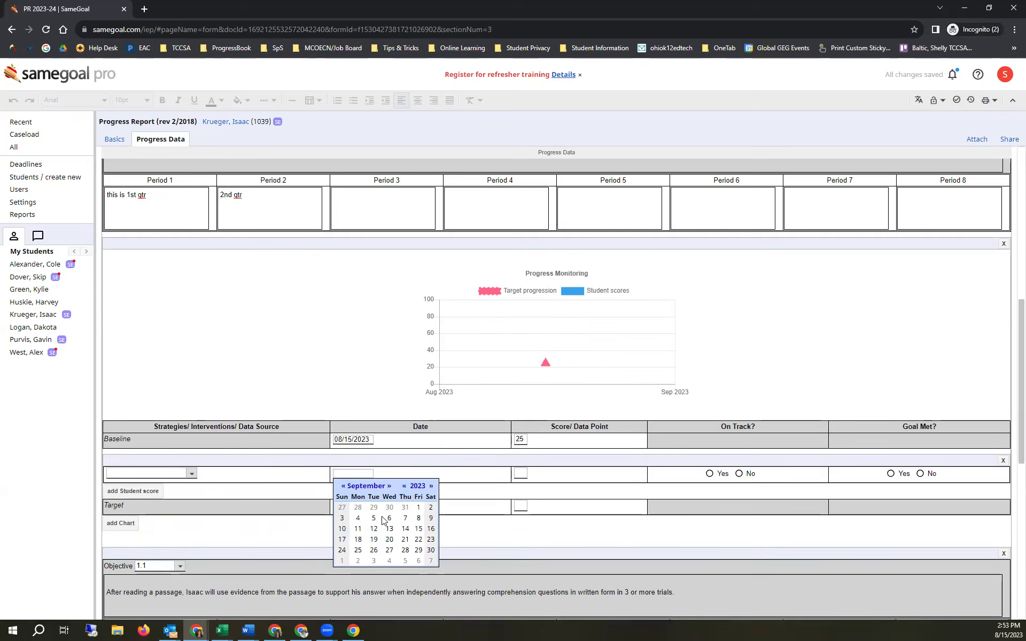
pyautogui.click(388, 540)
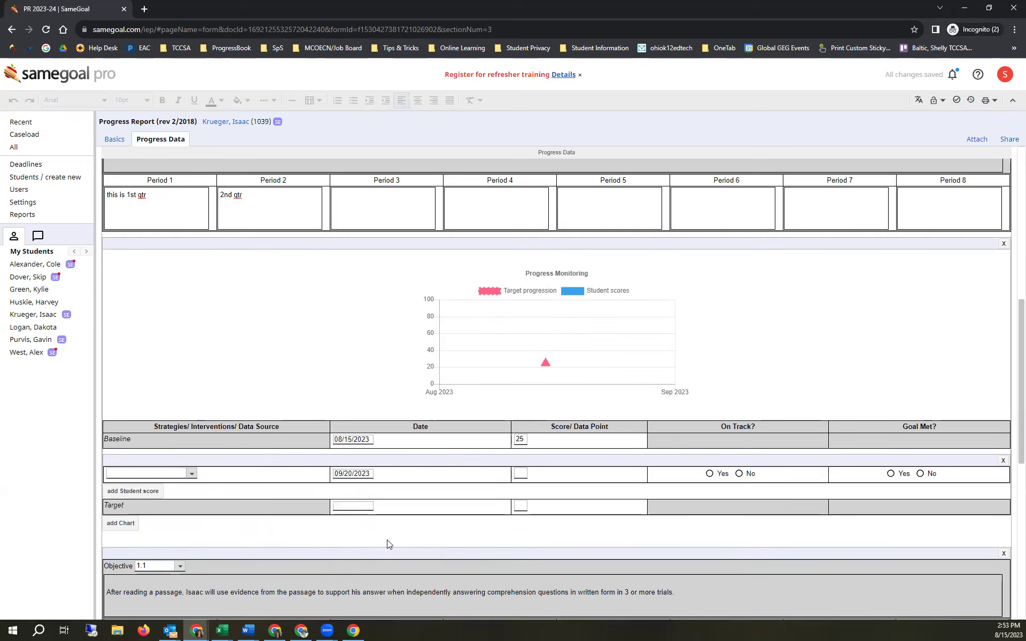
pyautogui.click(521, 473)
pyautogui.write('32')
pyautogui.click(724, 473)
pyautogui.click(893, 475)
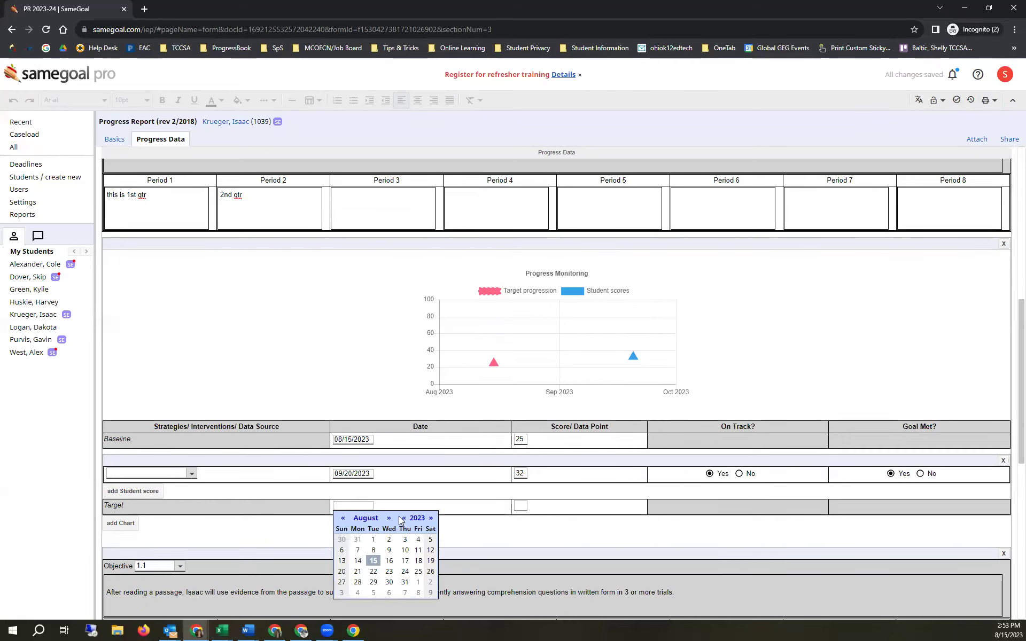
# - Set Goal 1's target to 70 by 5/23/2024
pyautogui.write('5/23/2024')
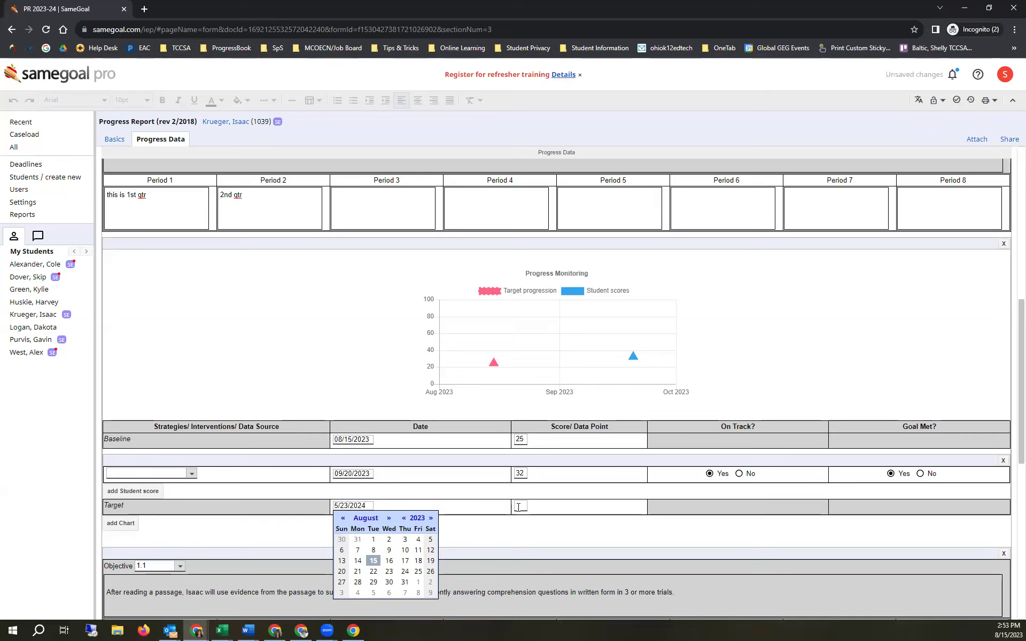
pyautogui.click(519, 507)
pyautogui.write('70')
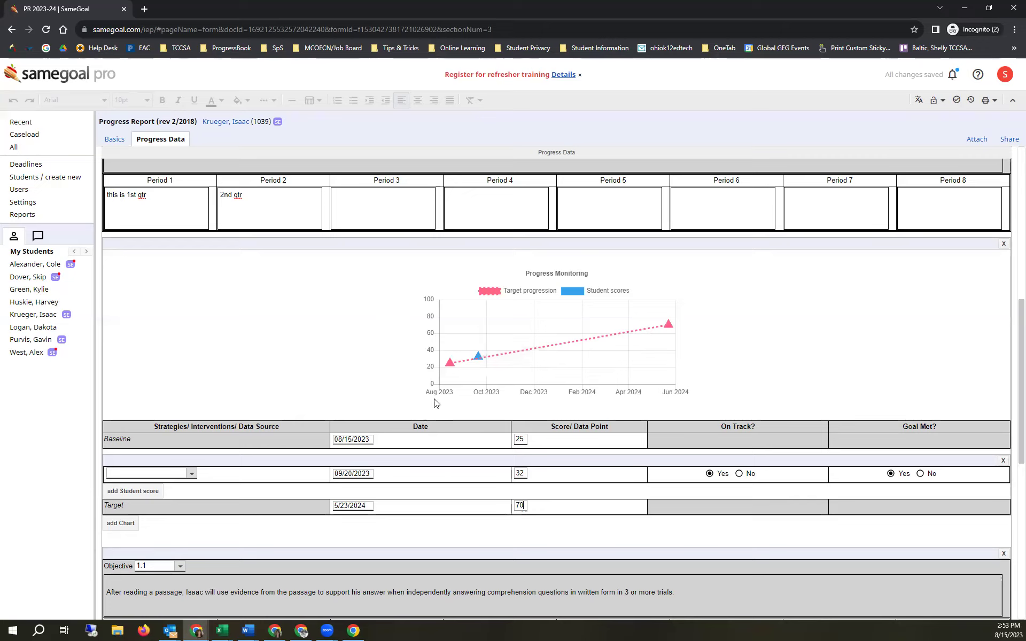
pyautogui.click(143, 500)
# - Label the new score row 'winter score' and date it 12/06/2023
pyautogui.click(146, 506)
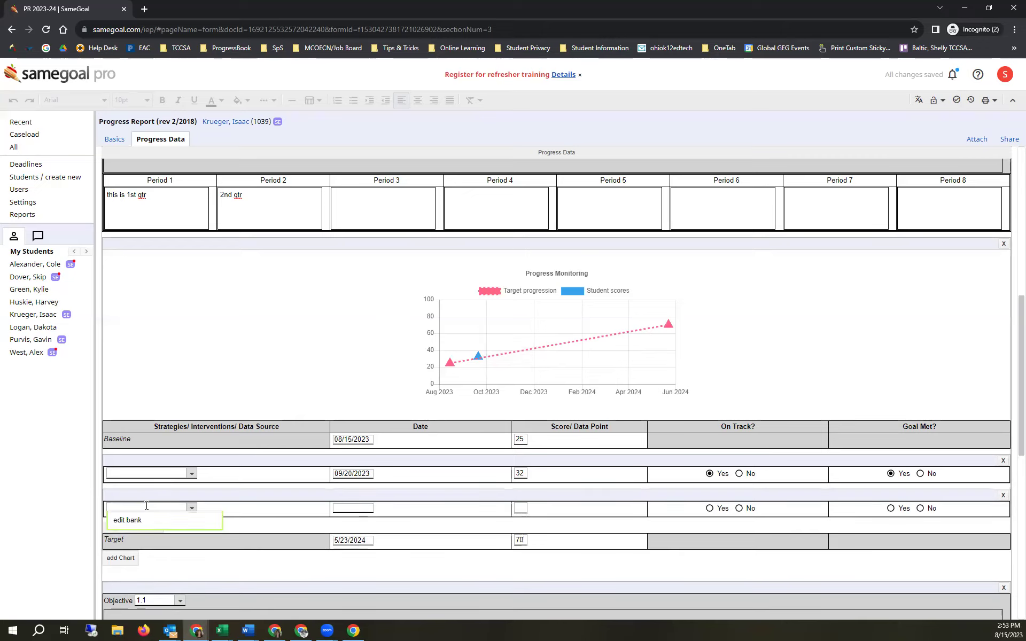
pyautogui.write('winter score')
pyautogui.click(366, 509)
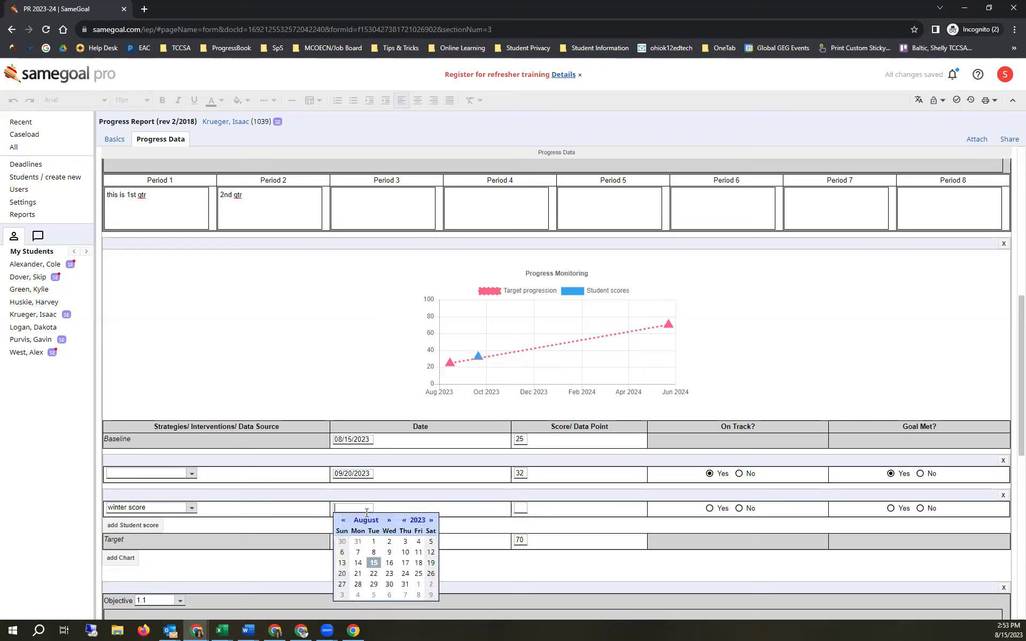
pyautogui.click(389, 520)
pyautogui.click(389, 521)
pyautogui.click(389, 521)
pyautogui.click(389, 521)
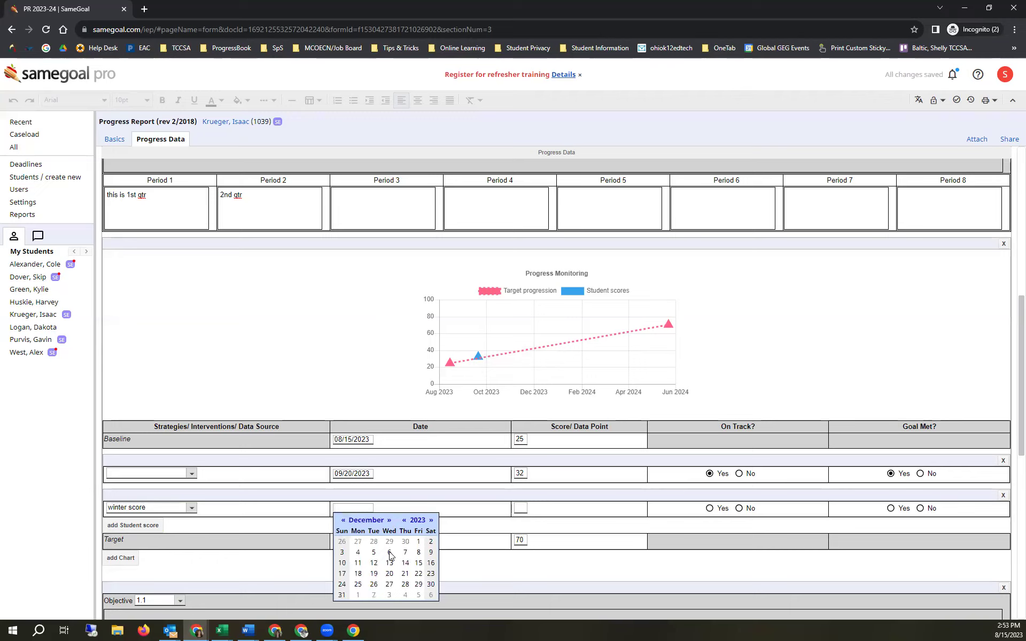
pyautogui.click(390, 553)
# - Enter score 30 marked not on track and goal not met, then return to the student's documents
pyautogui.write('30')
pyautogui.click(740, 508)
pyautogui.click(921, 508)
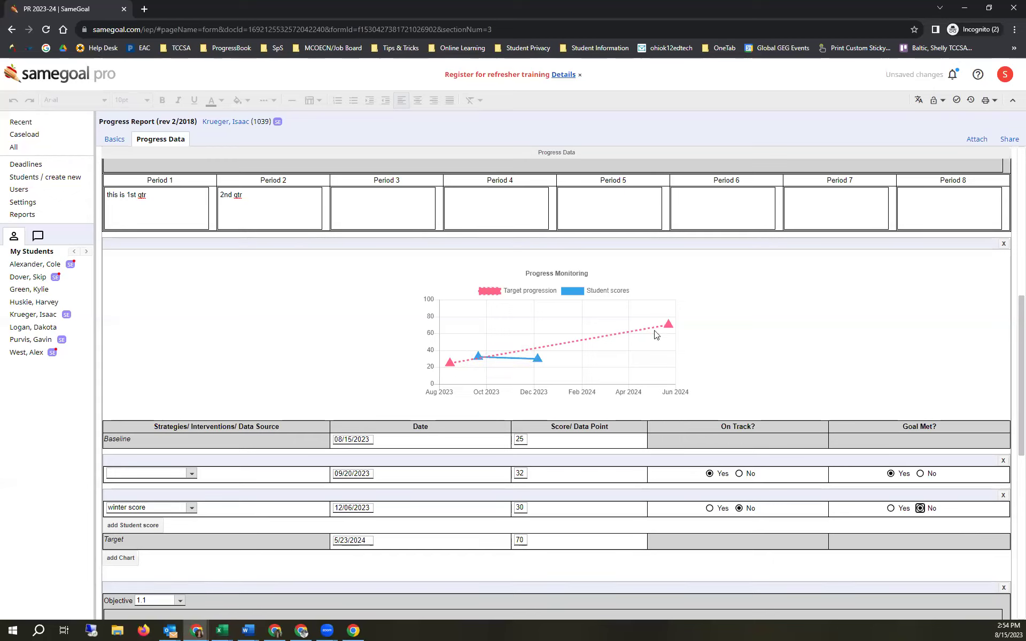
pyautogui.moveTo(523, 364)
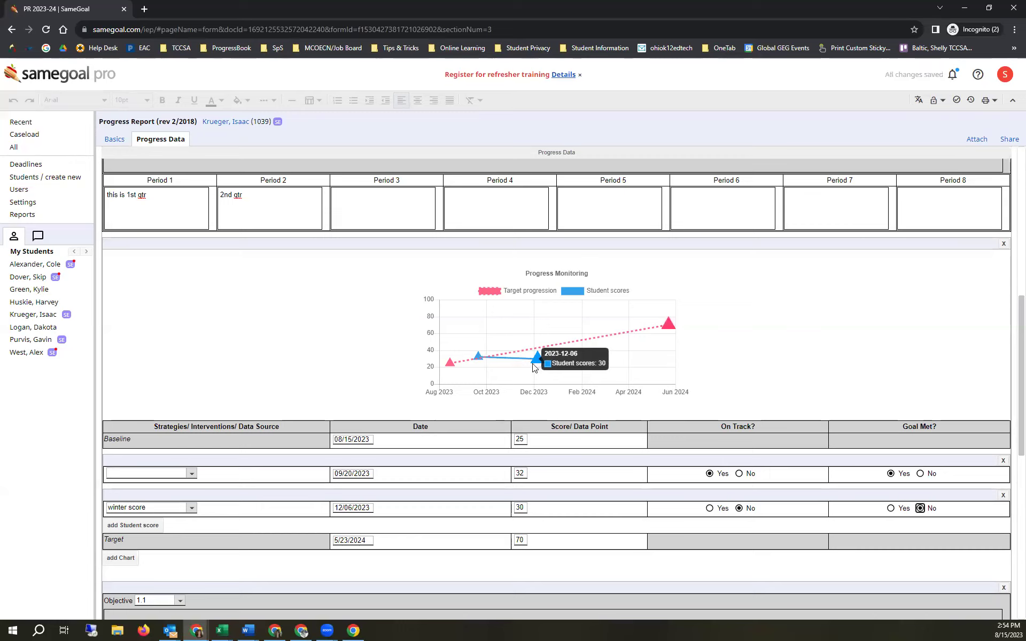
pyautogui.click(216, 121)
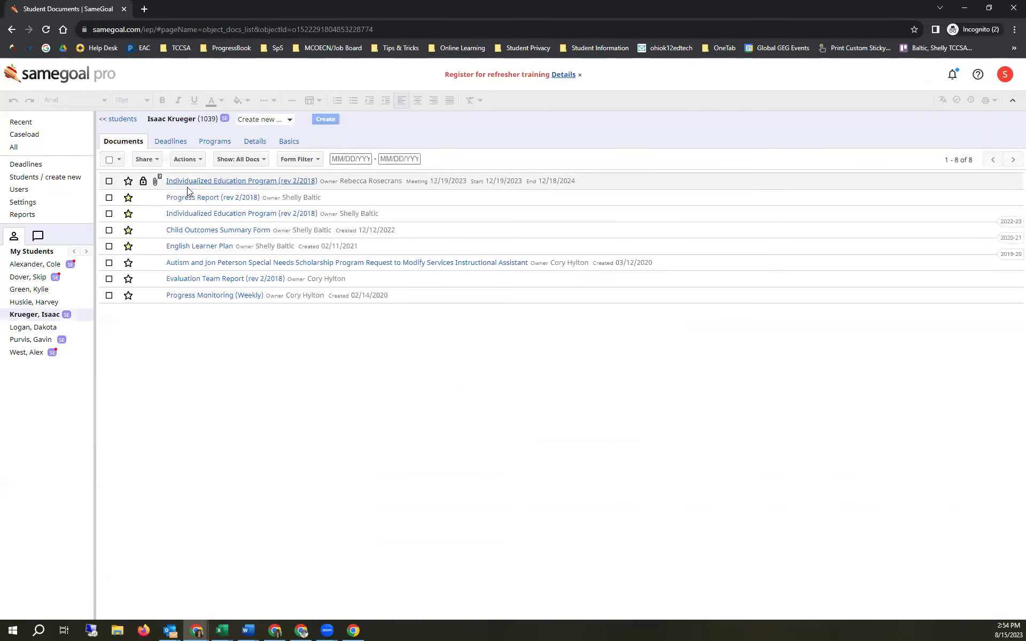
# - Create a new Services Plan Progress Report (OP-06A) found by searching the forms for 'progress'
pyautogui.click(249, 121)
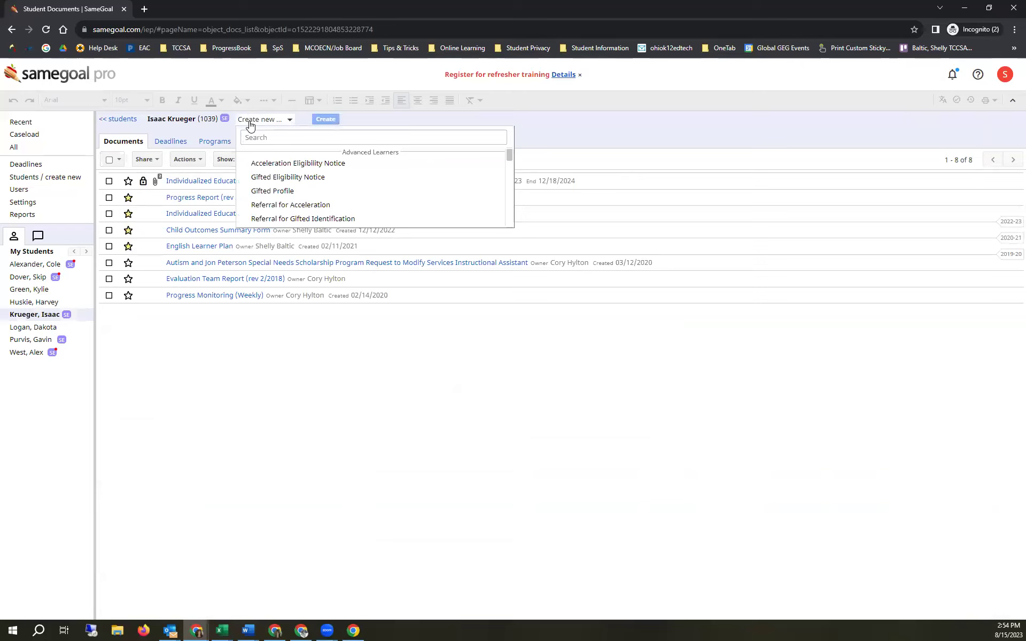
pyautogui.write('pro')
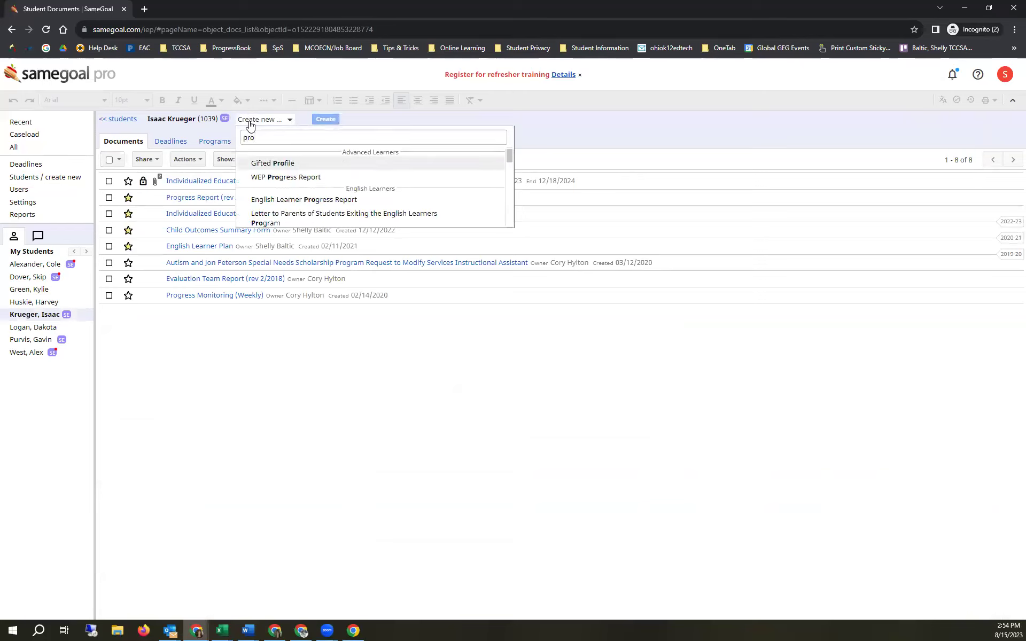
pyautogui.write('gress')
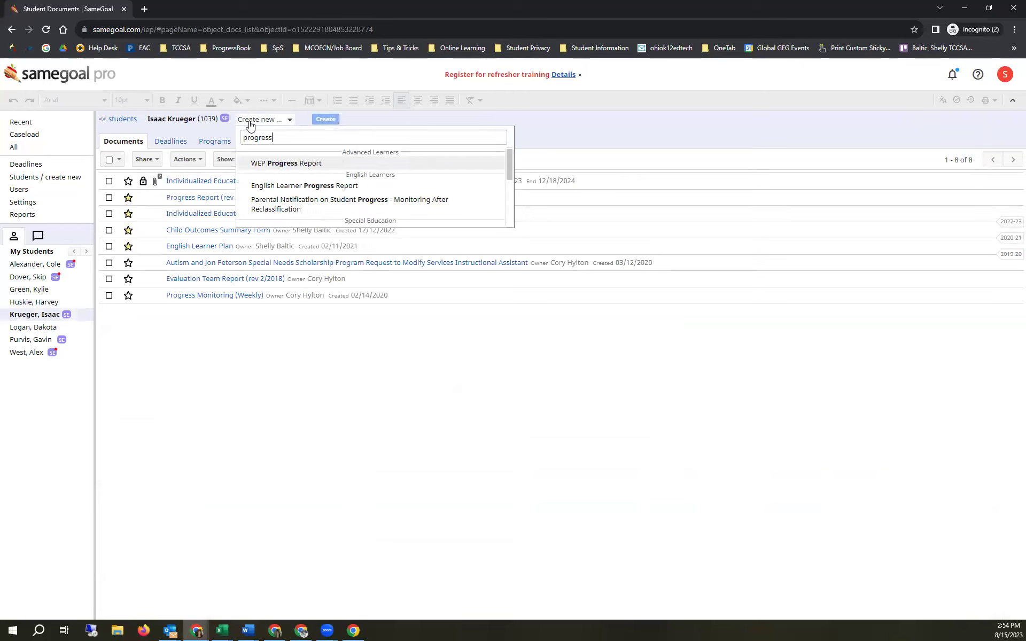
pyautogui.scroll(-2, 297, 187)
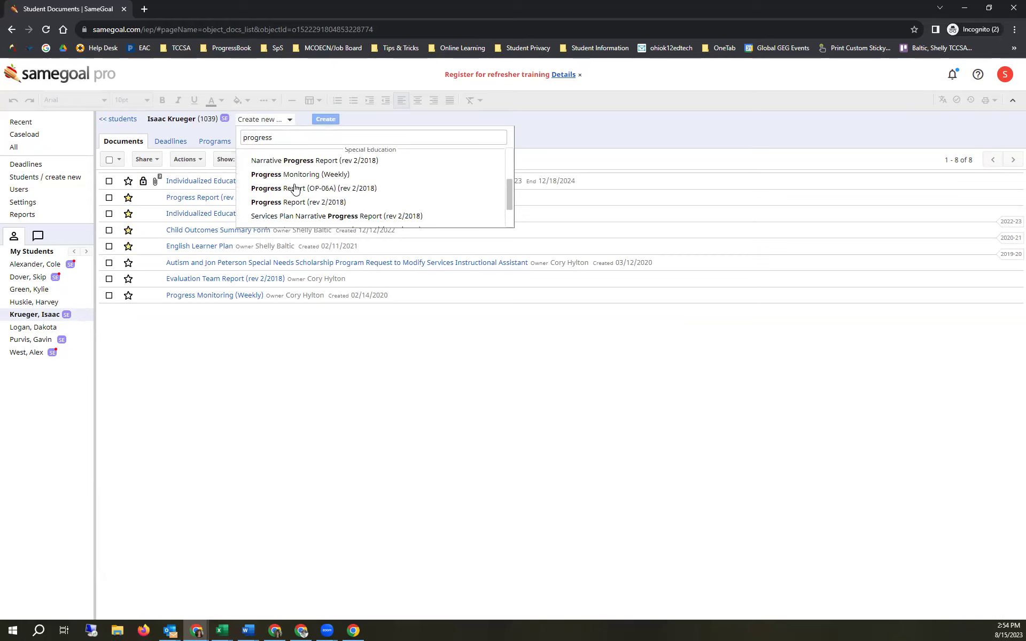
pyautogui.click(298, 188)
pyautogui.click(446, 118)
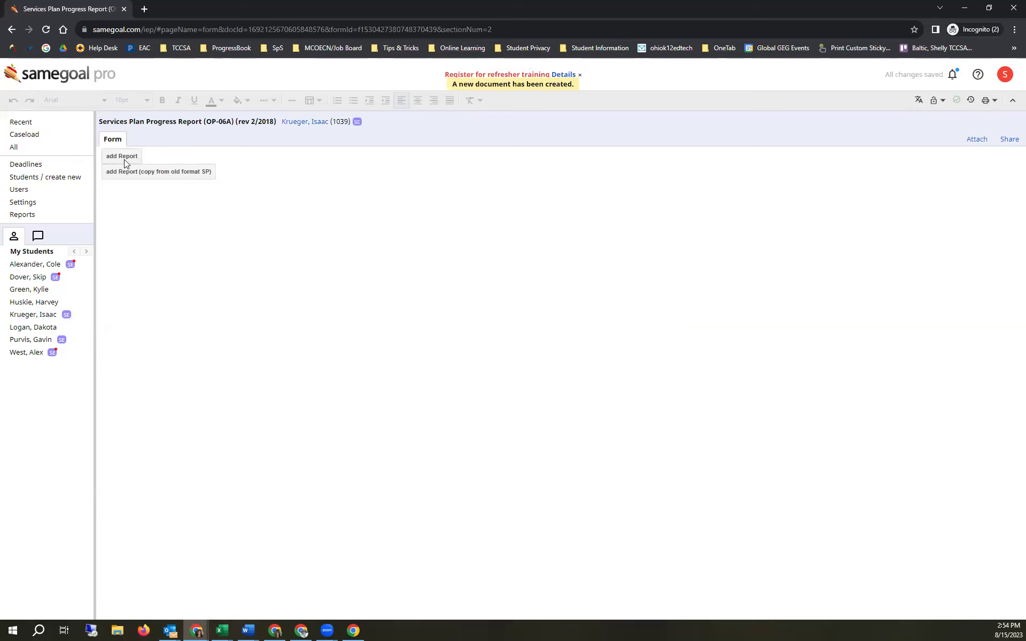
# - Add a report section and a goal table, then return to the student's documents list
pyautogui.click(123, 157)
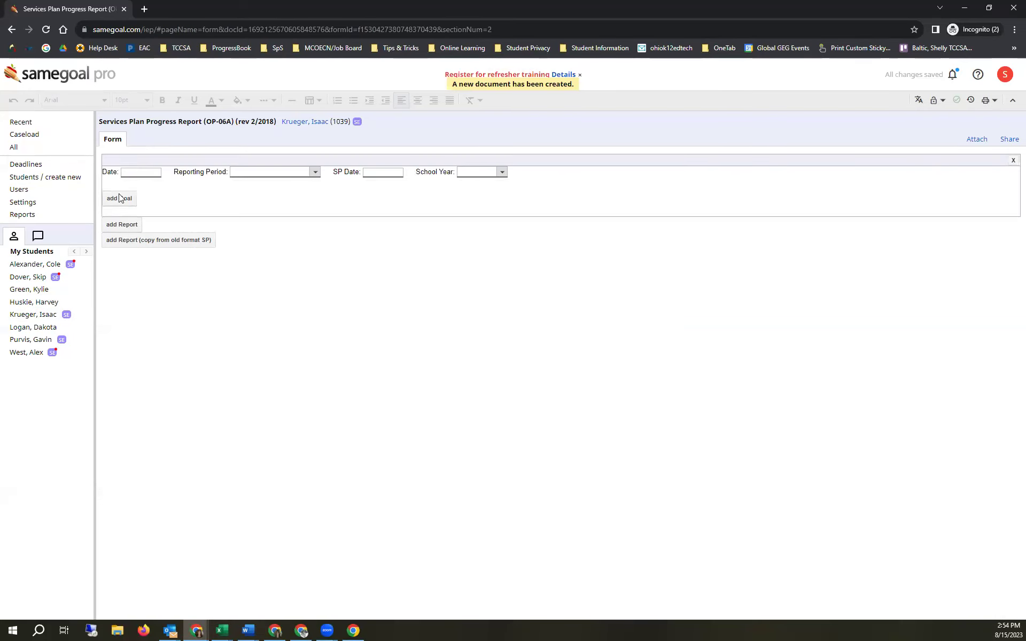
pyautogui.click(121, 199)
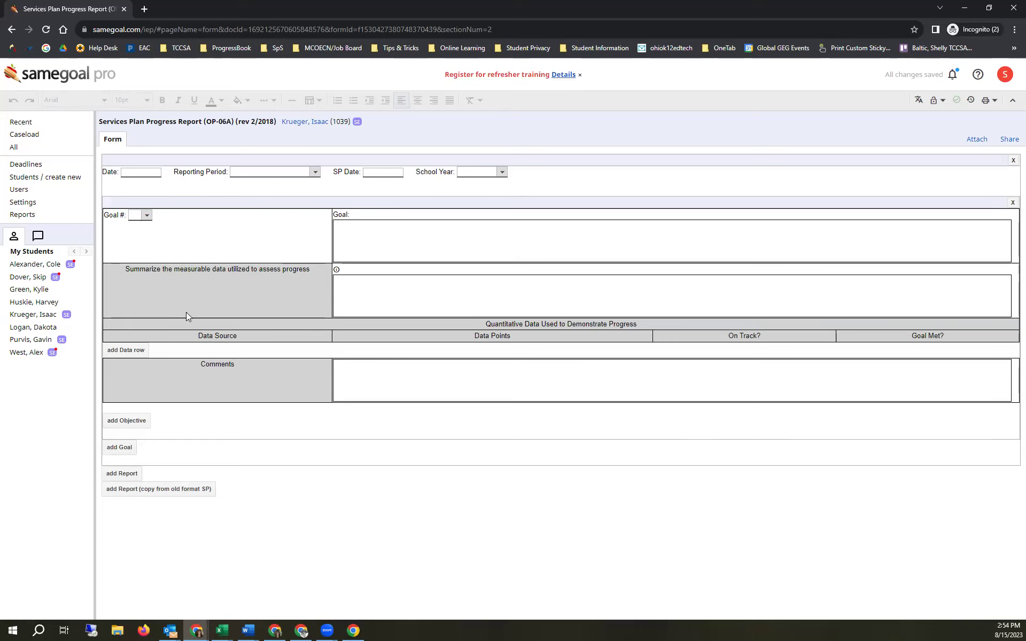
pyautogui.click(302, 122)
# - Begin another new document by searching the create-new form list for 'op-6'
pyautogui.click(281, 119)
pyautogui.scroll(-1, 287, 171)
pyautogui.scroll(-2, 285, 160)
pyautogui.write('op')
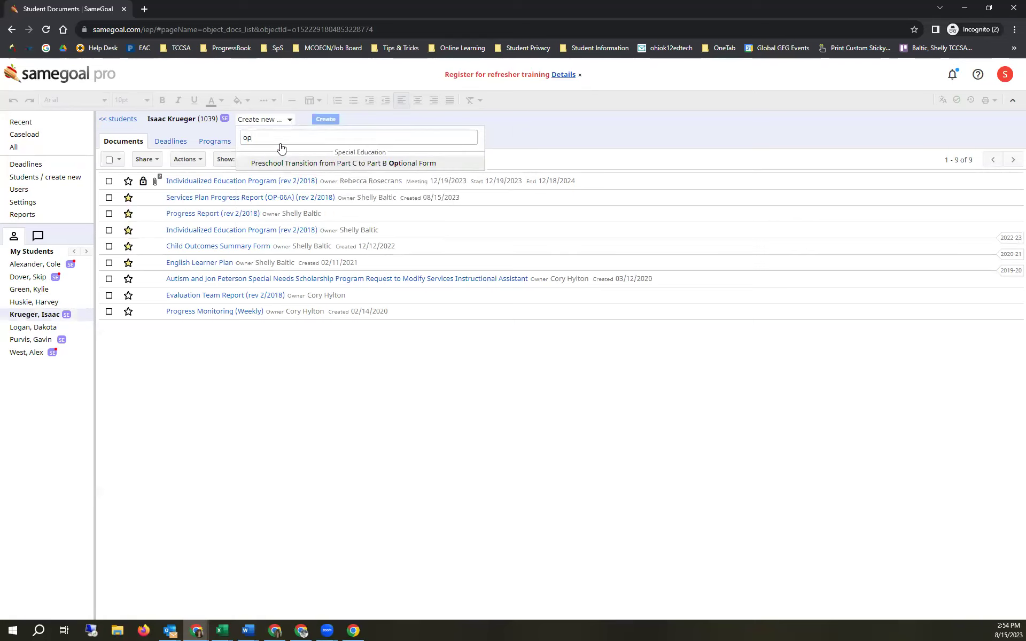
pyautogui.write('-6')
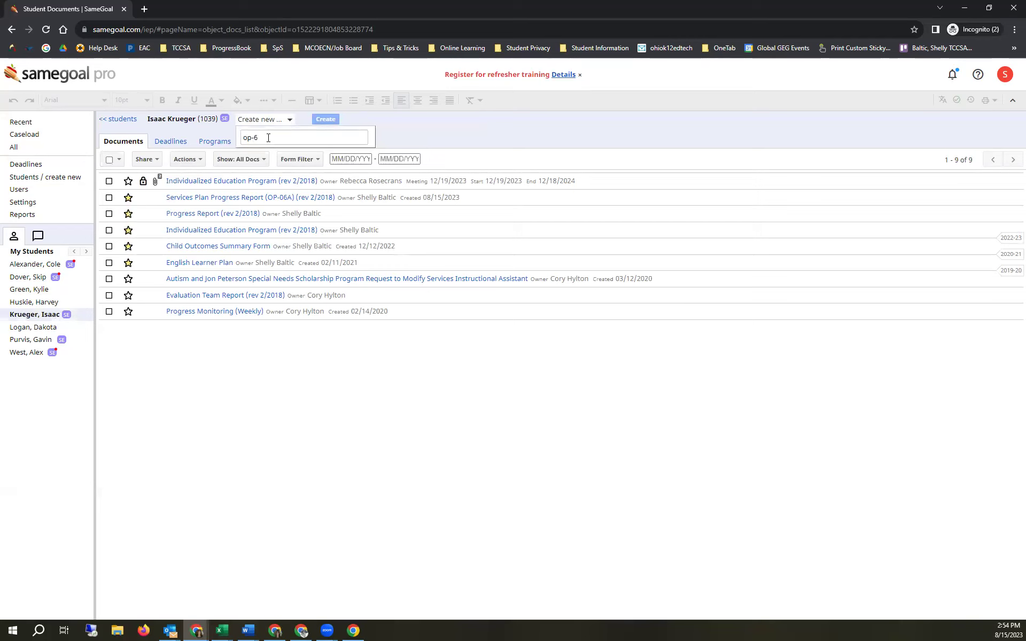
# - Replace the search with 'progres' and create a Progress Report (OP-06A) (rev 2/2018)
pyautogui.moveTo(268, 138); pyautogui.dragTo(238, 137)
pyautogui.write('progres')
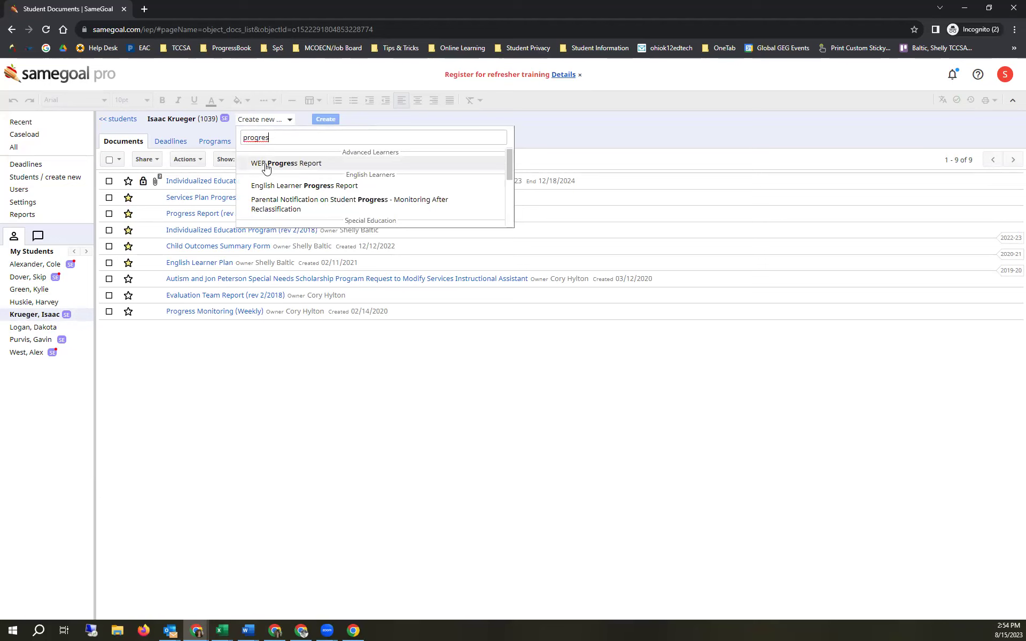
pyautogui.scroll(-3, 270, 174)
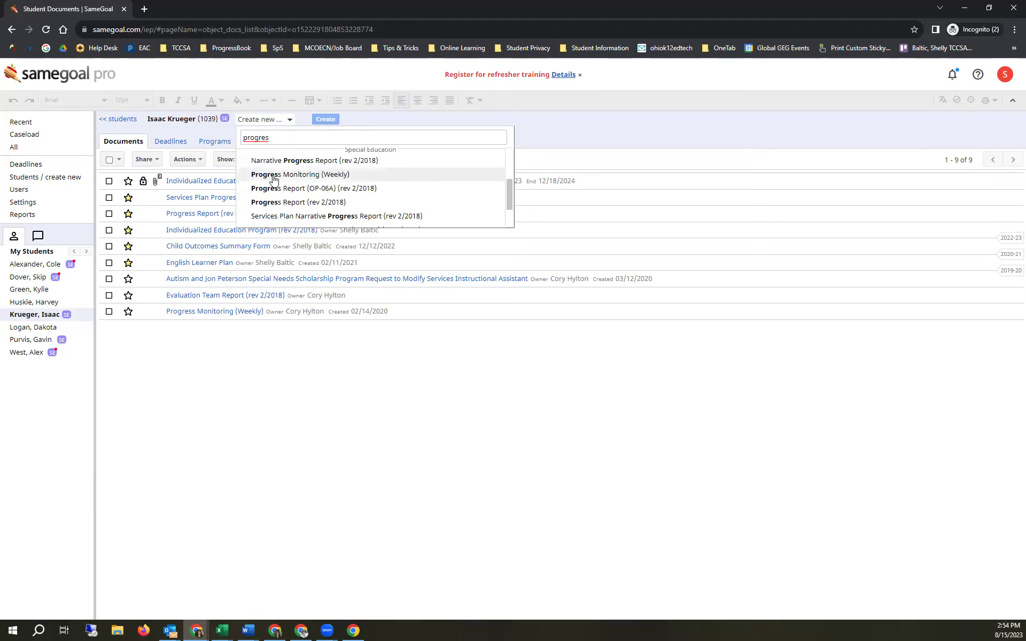
pyautogui.click(288, 192)
pyautogui.click(411, 119)
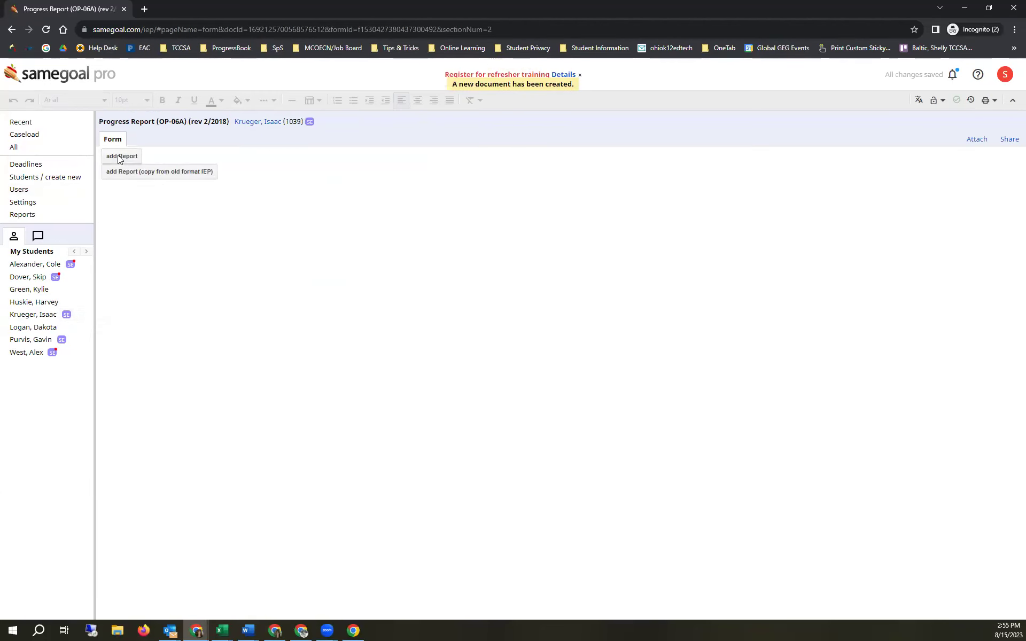
# - Add a report section and a data row under Goal 1, then return to the documents list
pyautogui.click(120, 157)
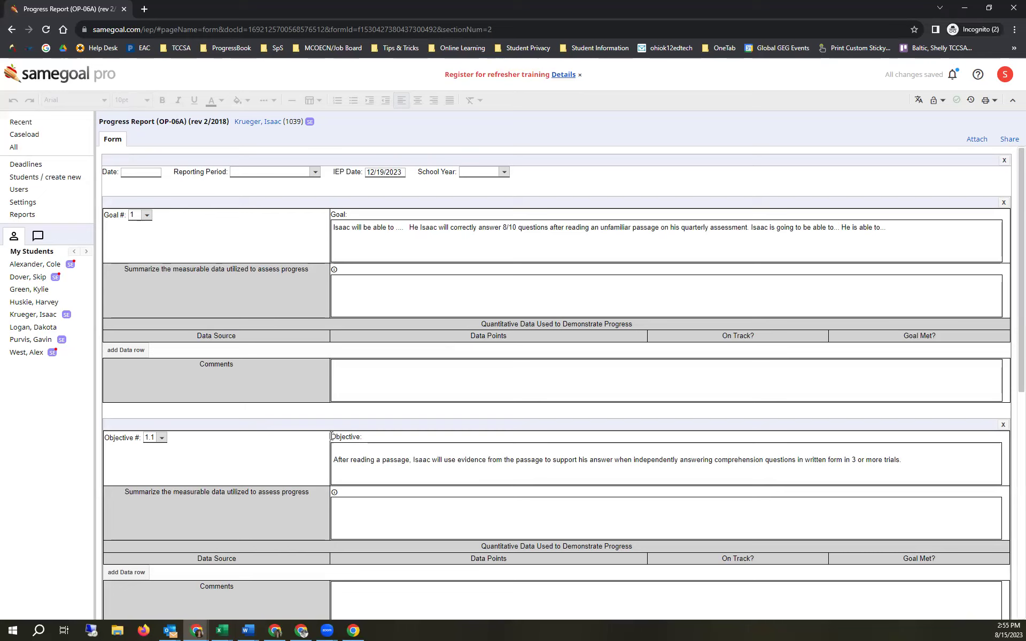
pyautogui.scroll(-3, 287, 395)
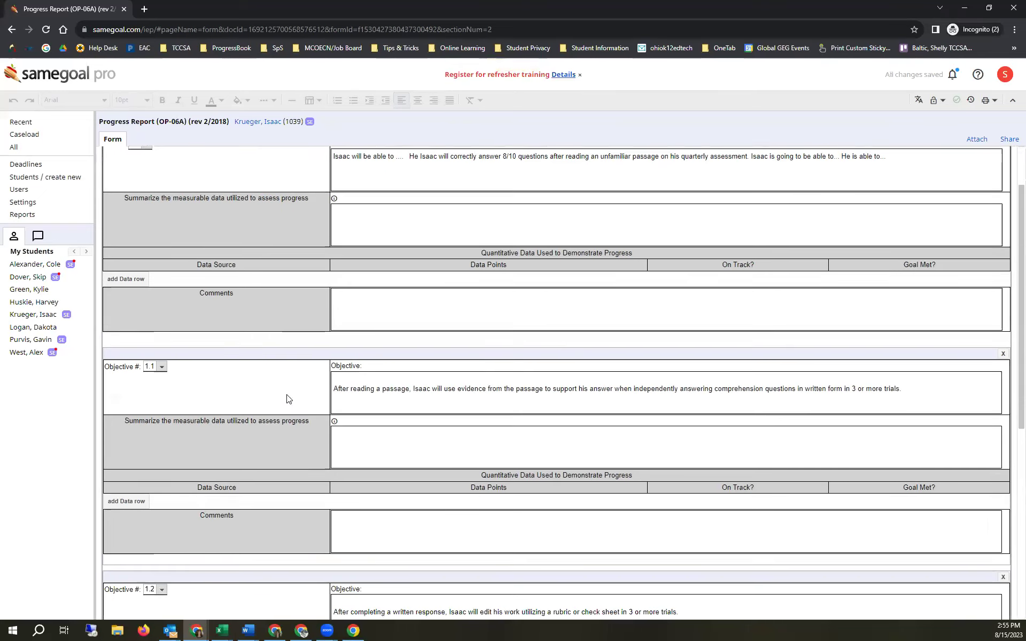
pyautogui.scroll(1, 286, 395)
pyautogui.scroll(-2, 286, 394)
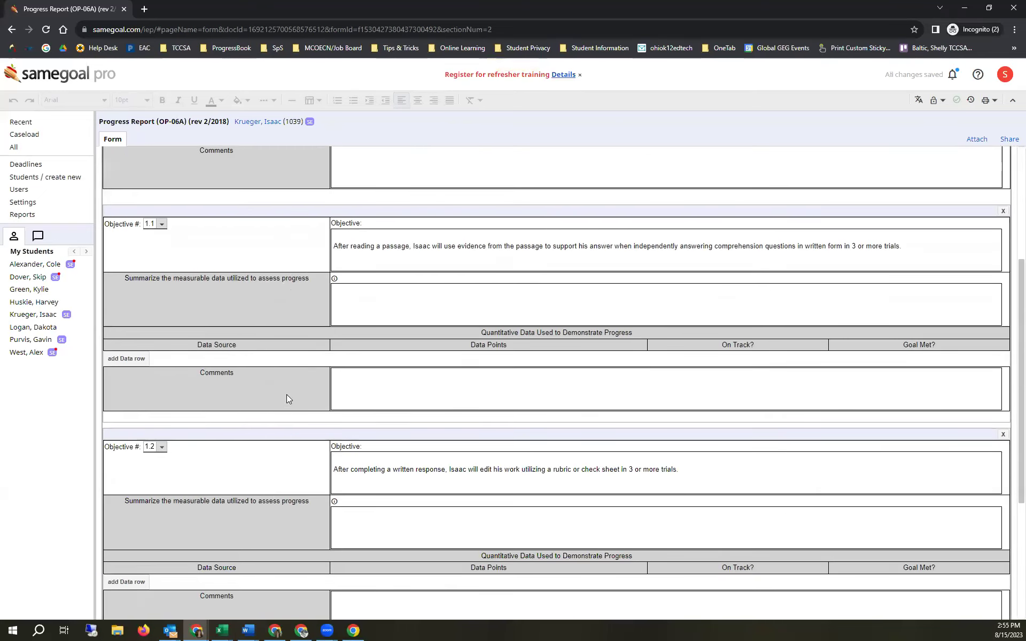
pyautogui.scroll(4, 287, 394)
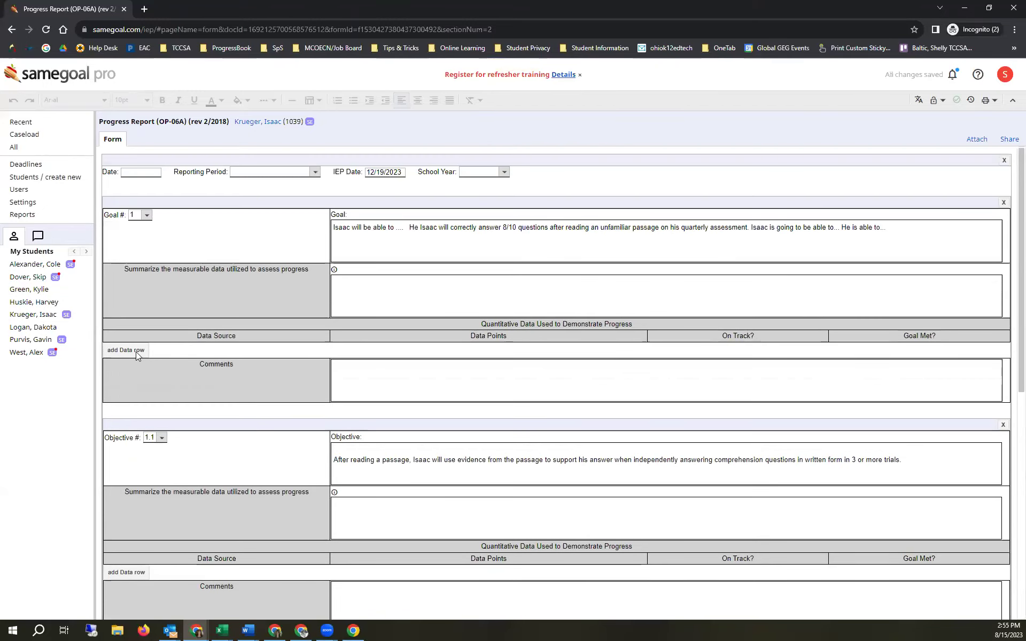
pyautogui.click(139, 352)
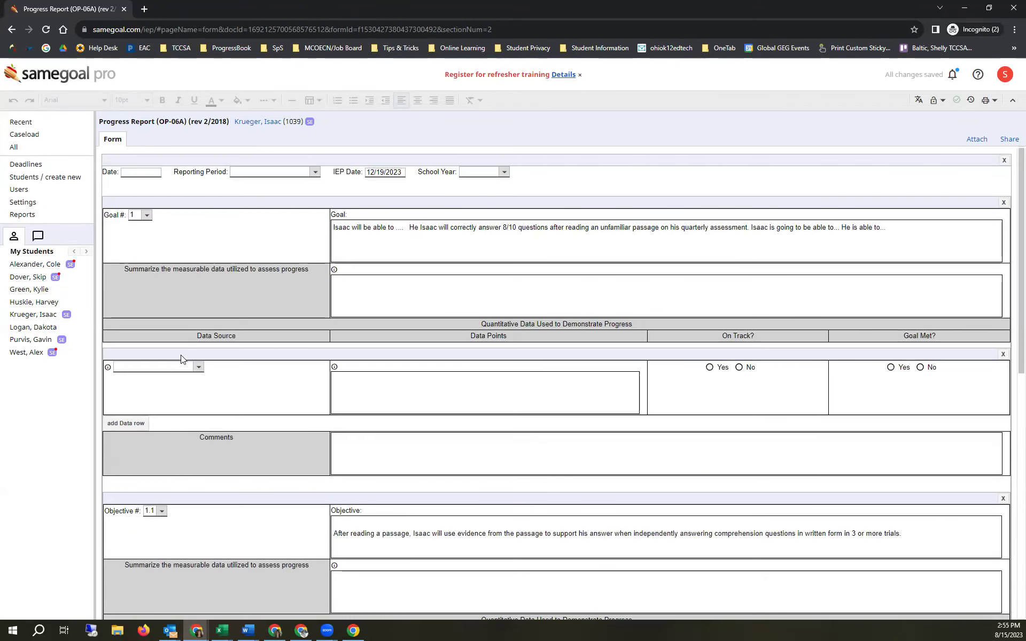
pyautogui.scroll(-1, 182, 359)
pyautogui.scroll(1, 192, 433)
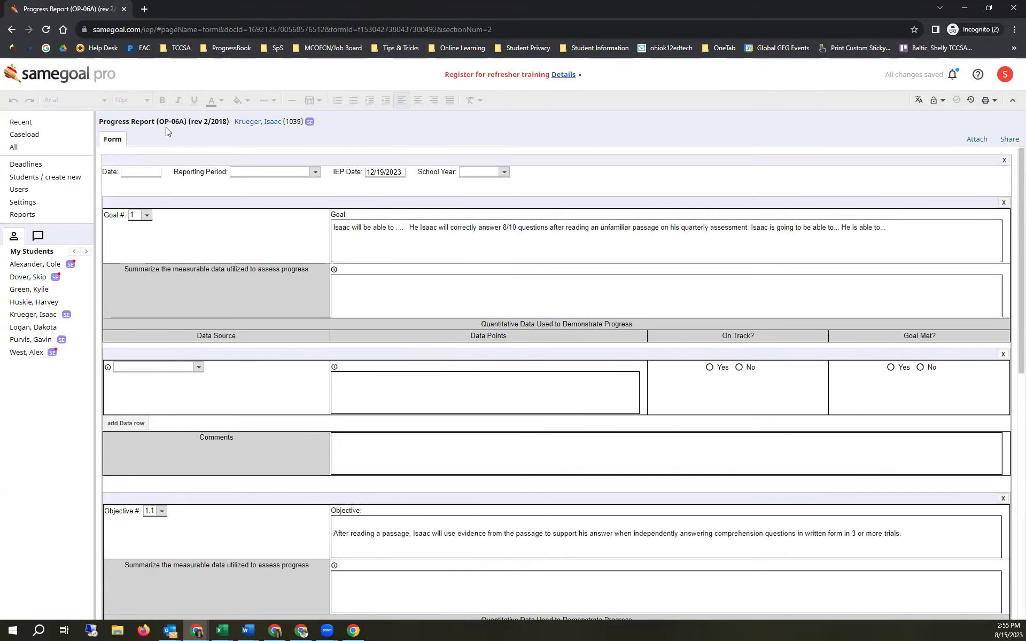
pyautogui.click(241, 122)
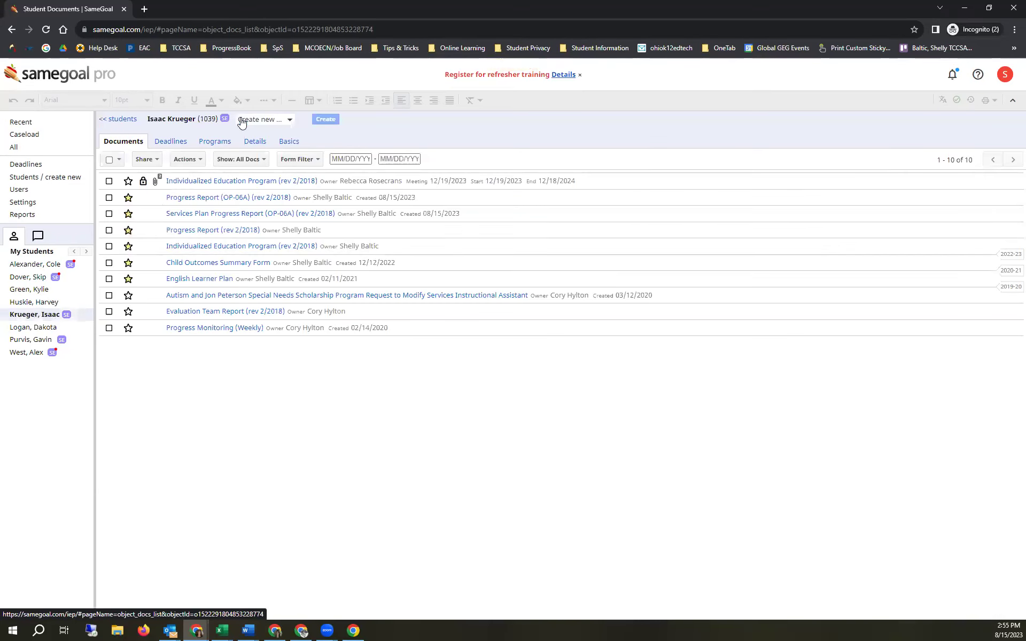
# - Copy the checked Individualized Education Program to a new document, confirming past the excluded-dates warning
pyautogui.click(109, 182)
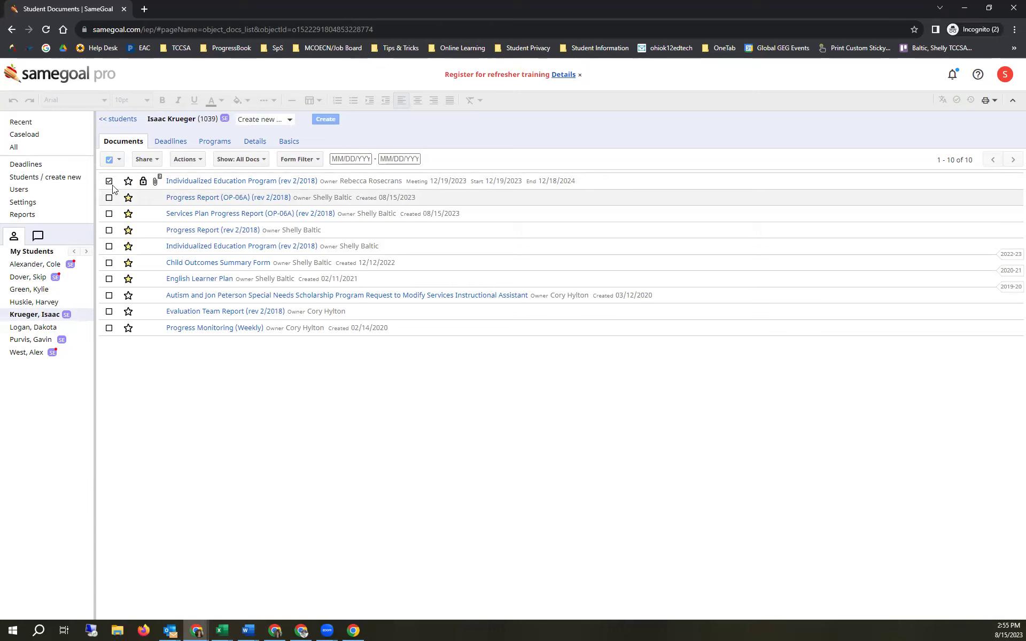
pyautogui.click(109, 180)
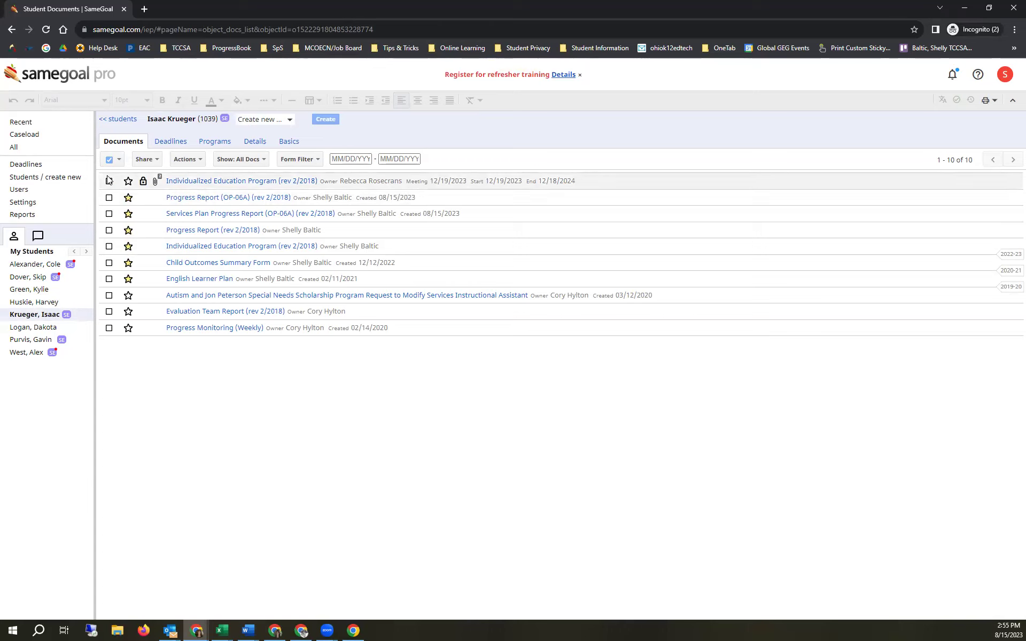
pyautogui.click(192, 160)
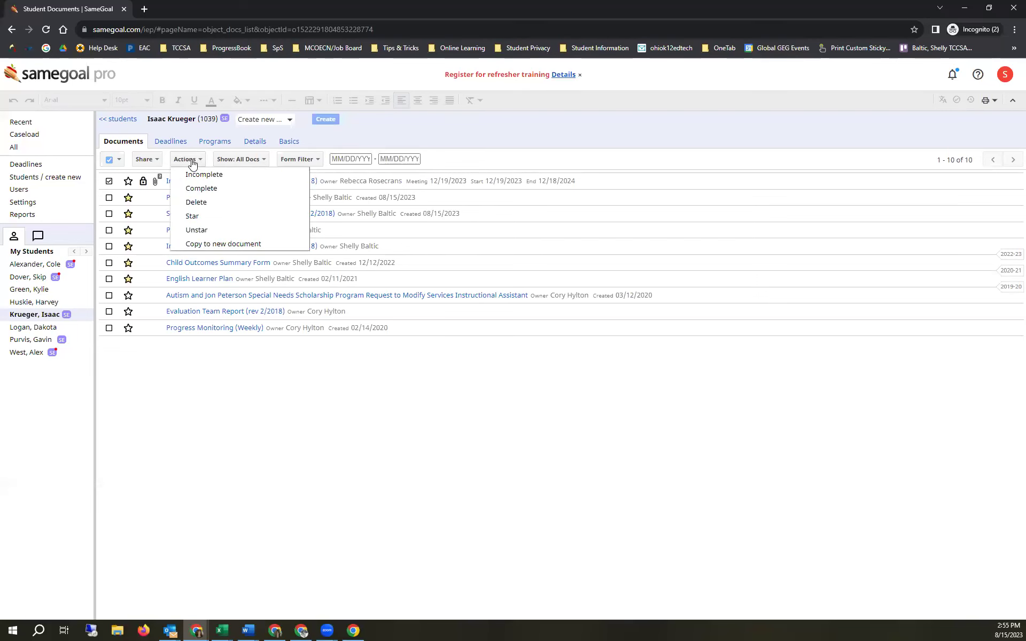
pyautogui.click(224, 244)
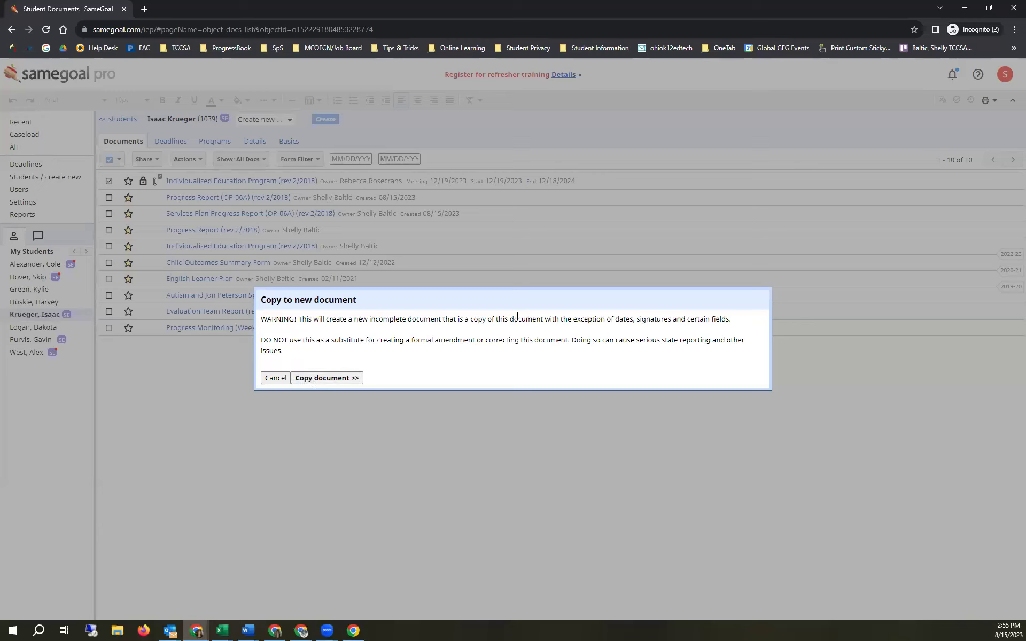
pyautogui.moveTo(584, 321); pyautogui.dragTo(722, 315)
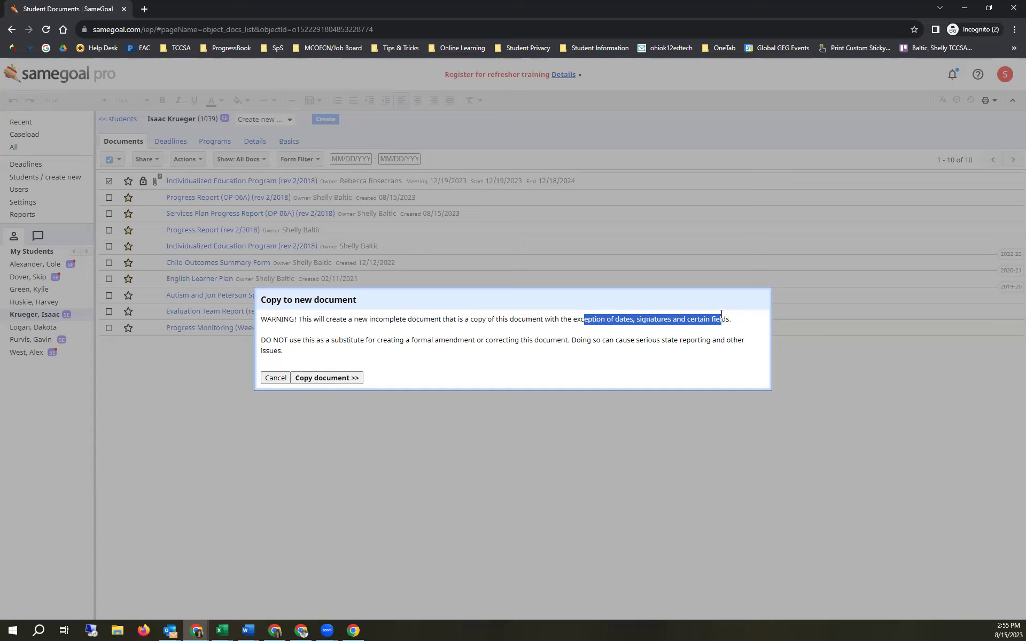
pyautogui.click(322, 378)
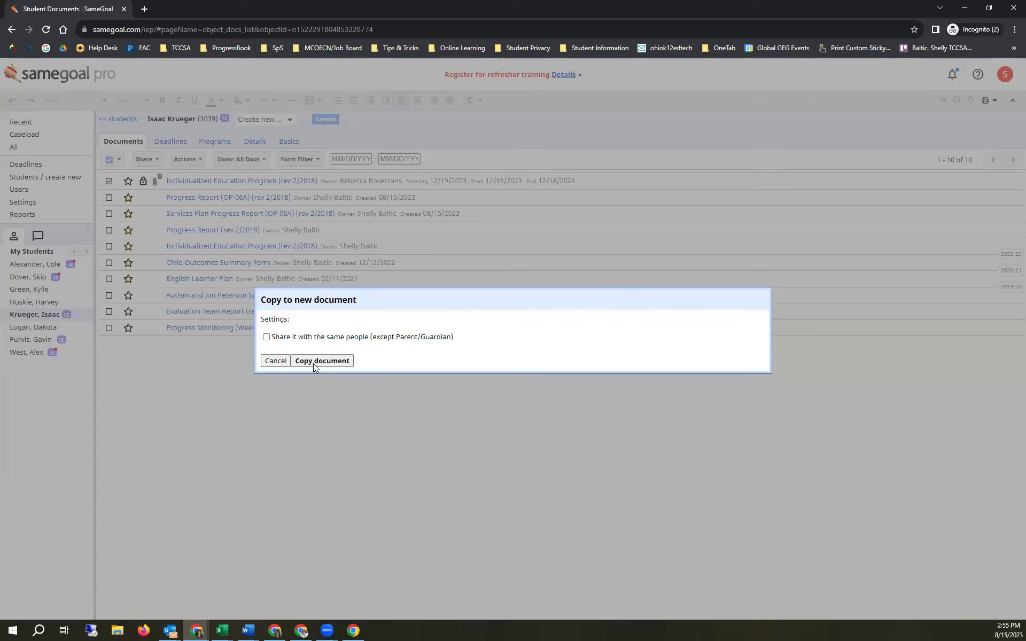
pyautogui.click(327, 362)
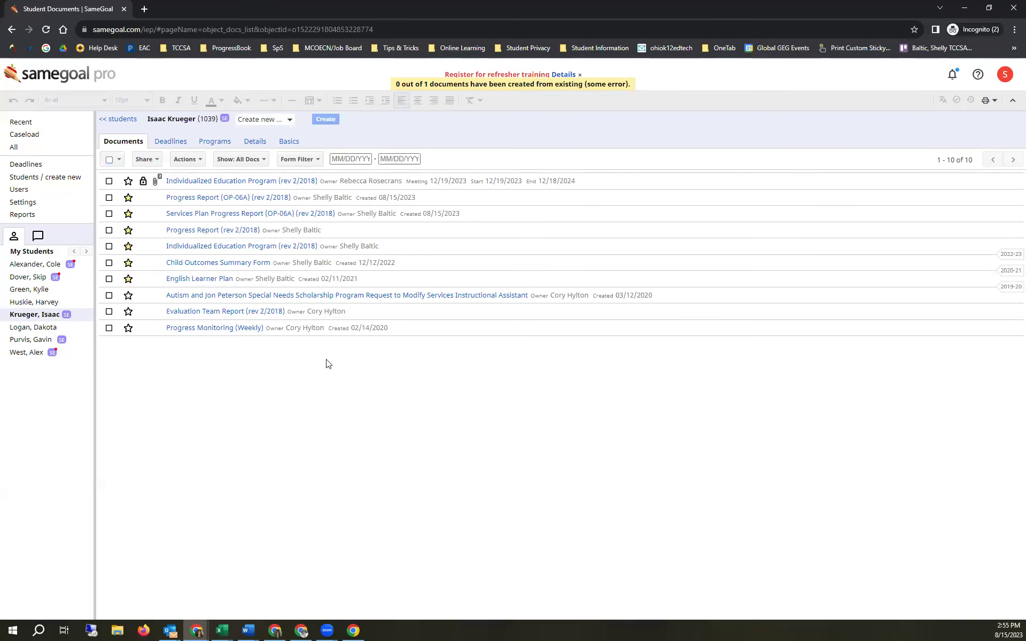